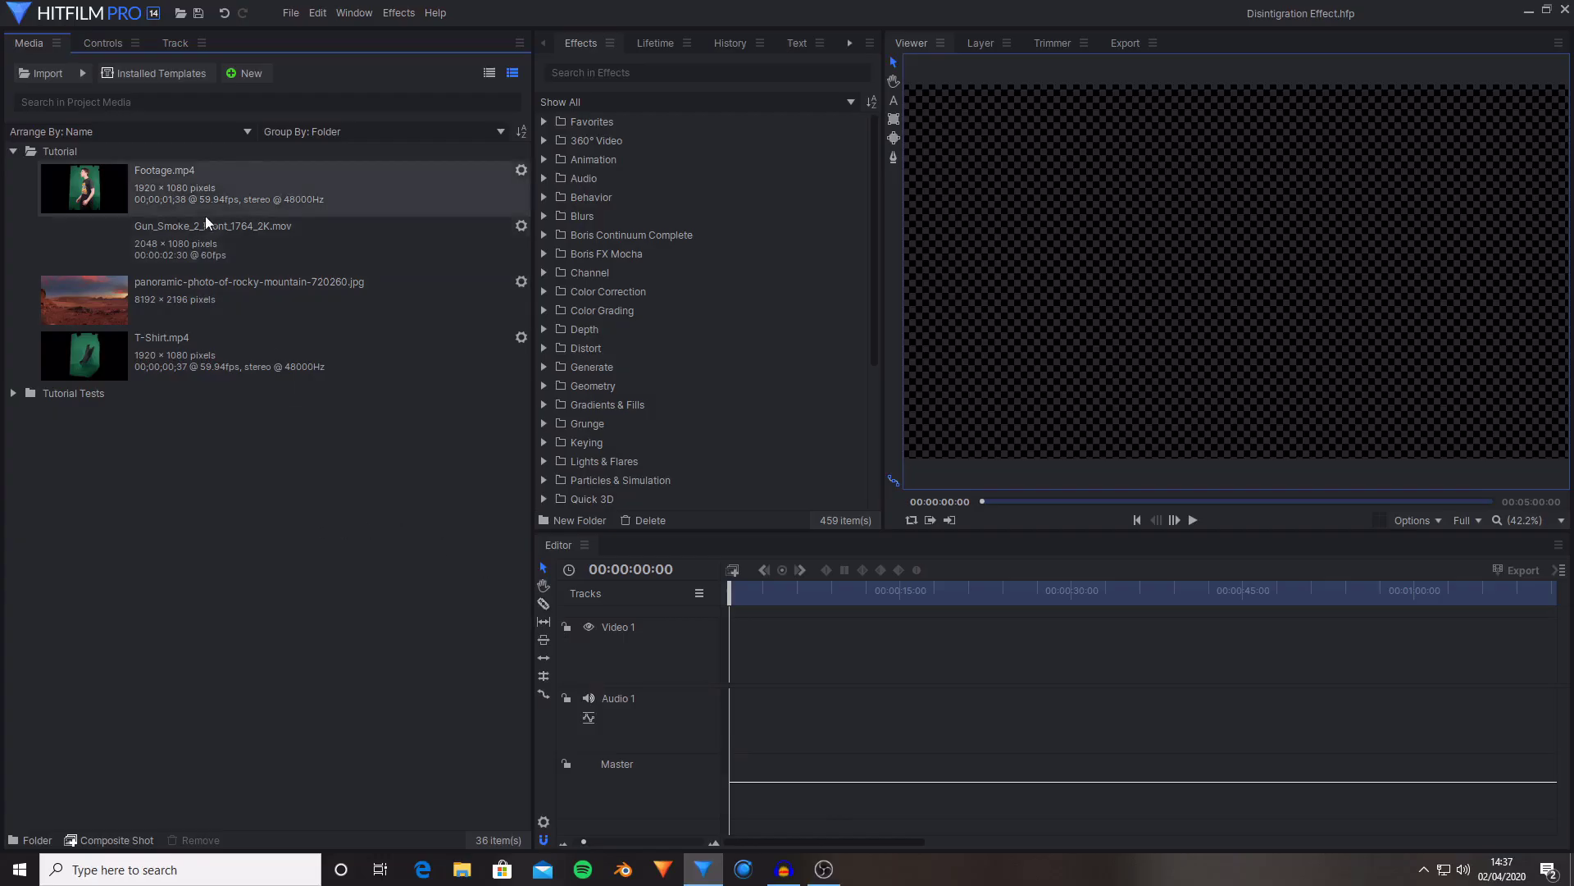
- Preview Footage.mp4, T-Shirt.mp4, the gun smoke clip and the rocky mountain panorama in the Tutorial media folder
{"action": "left_click", "coordinate": [145, 205]}
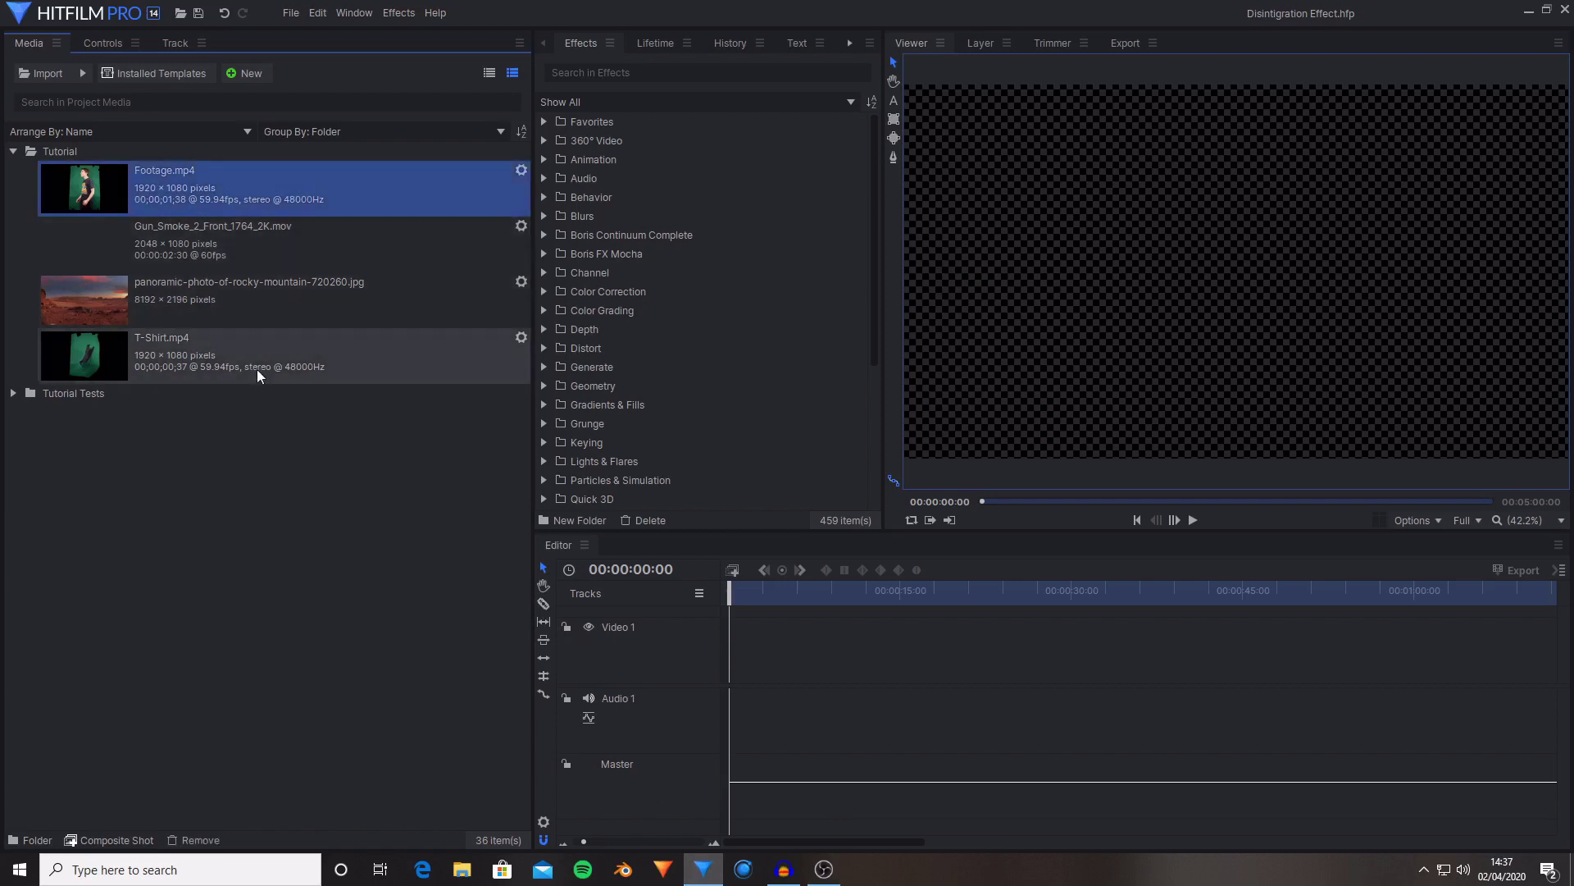
{"action": "double_click", "coordinate": [195, 195]}
{"action": "left_click", "coordinate": [1202, 520]}
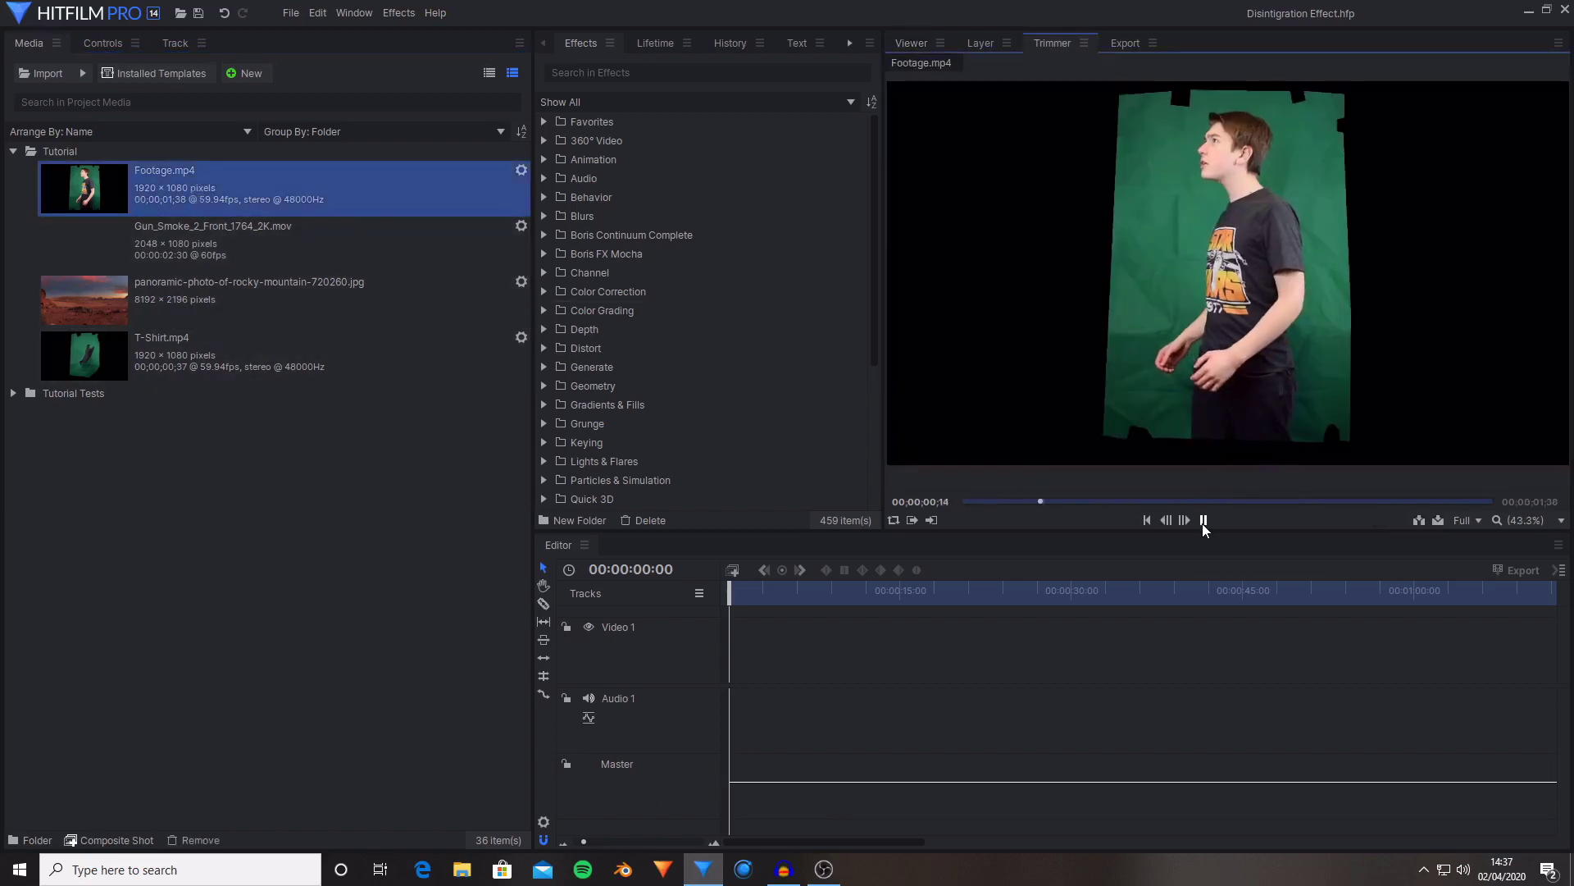
{"action": "left_click_drag", "start_coordinate": [1069, 496], "coordinate": [1230, 496]}
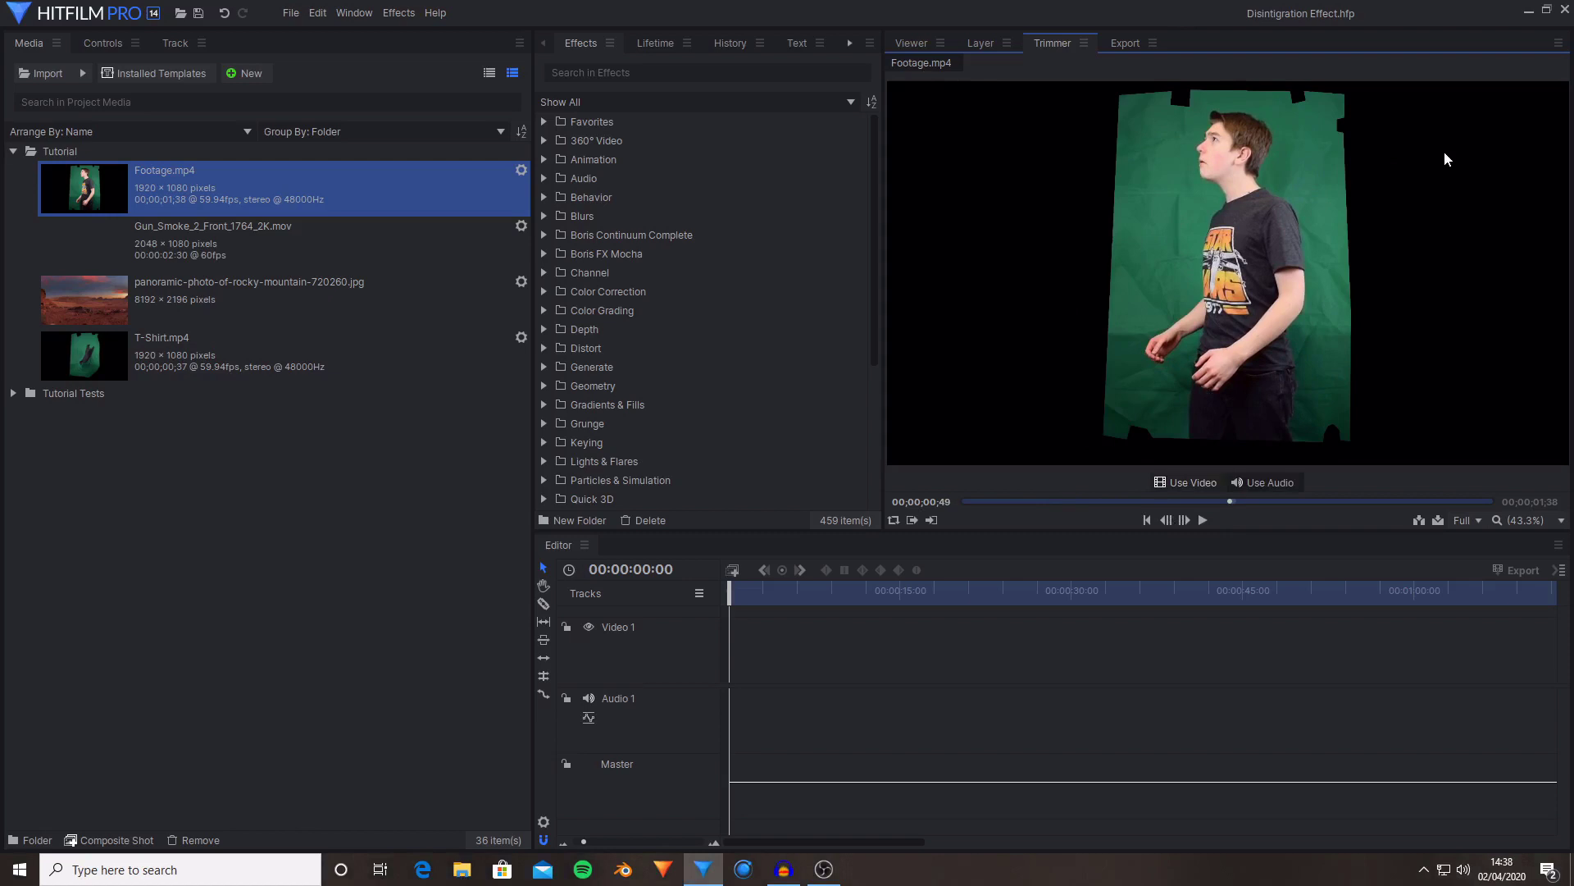
{"action": "left_click", "coordinate": [141, 366]}
{"action": "left_click", "coordinate": [1207, 518]}
{"action": "left_click_drag", "start_coordinate": [1130, 501], "coordinate": [1155, 540]}
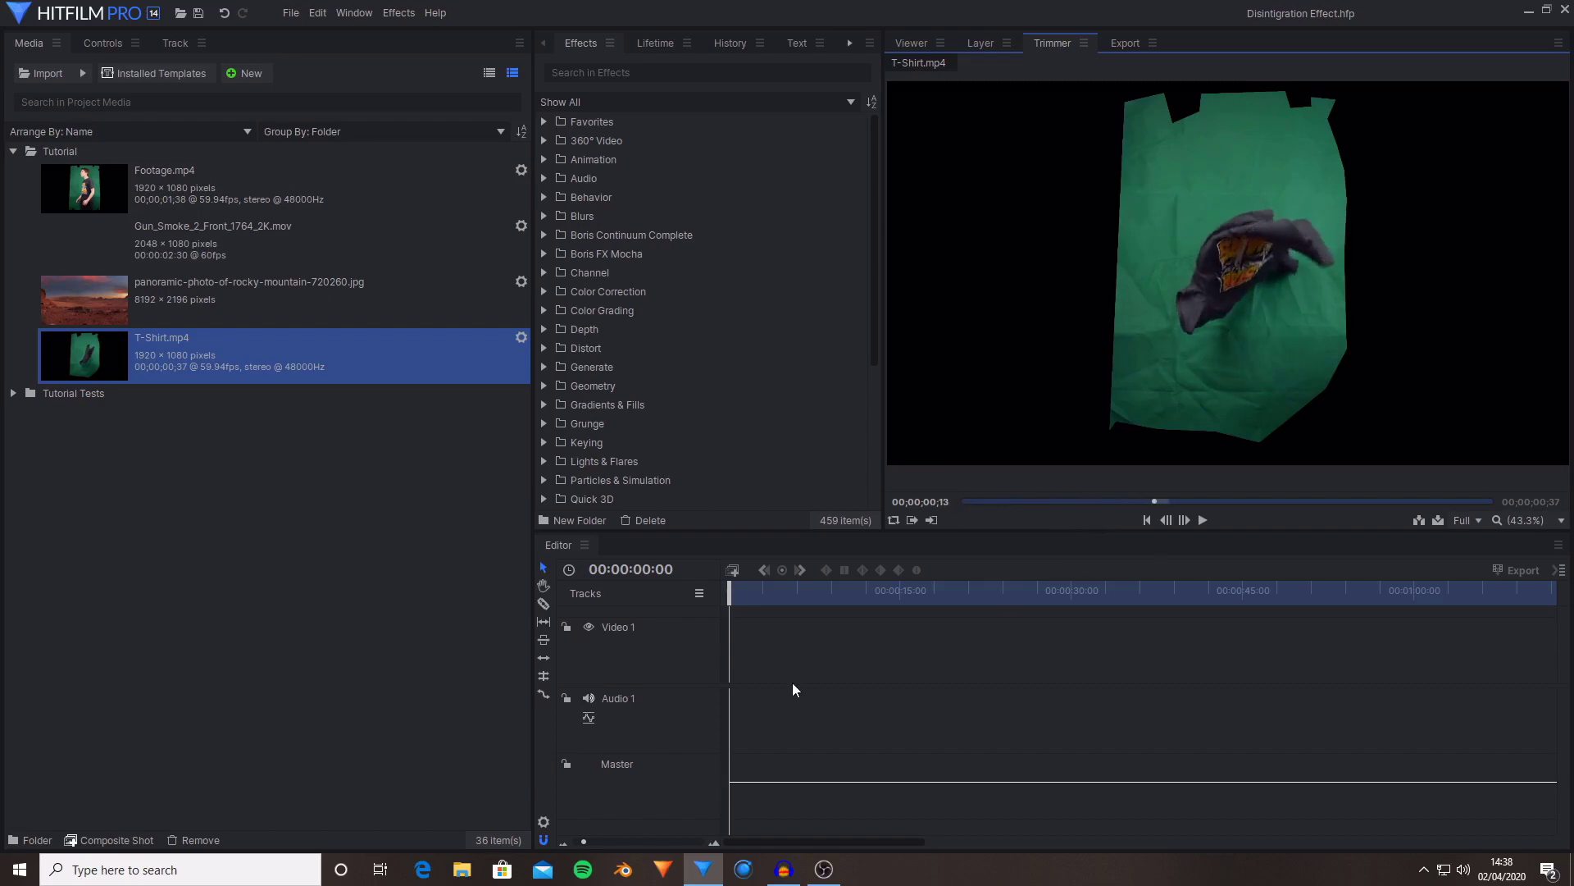
{"action": "left_click", "coordinate": [253, 252]}
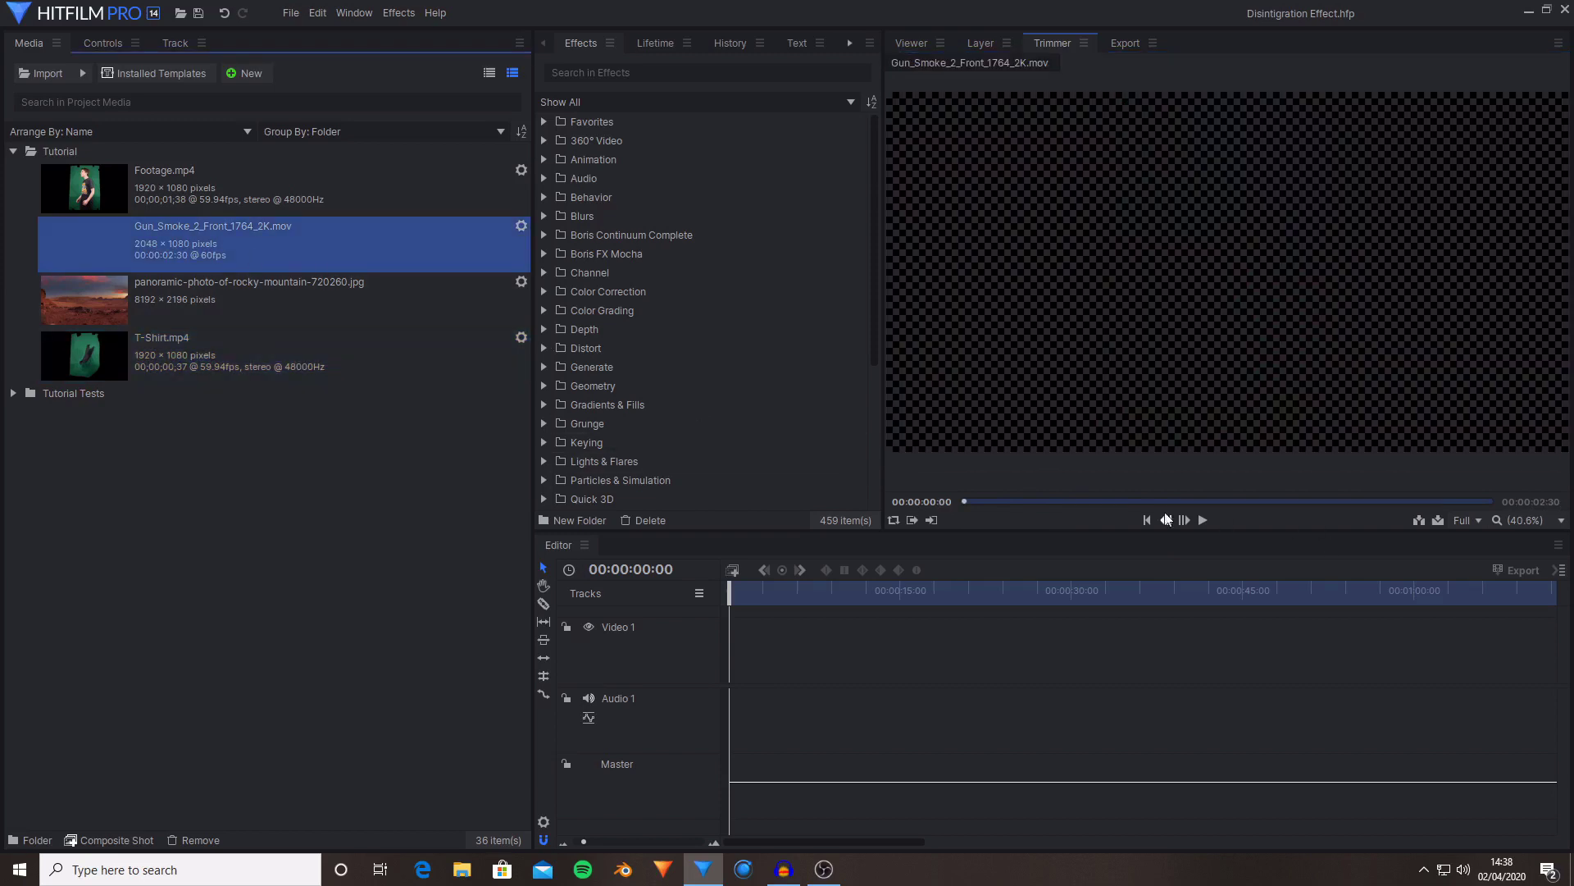
{"action": "left_click", "coordinate": [1202, 520]}
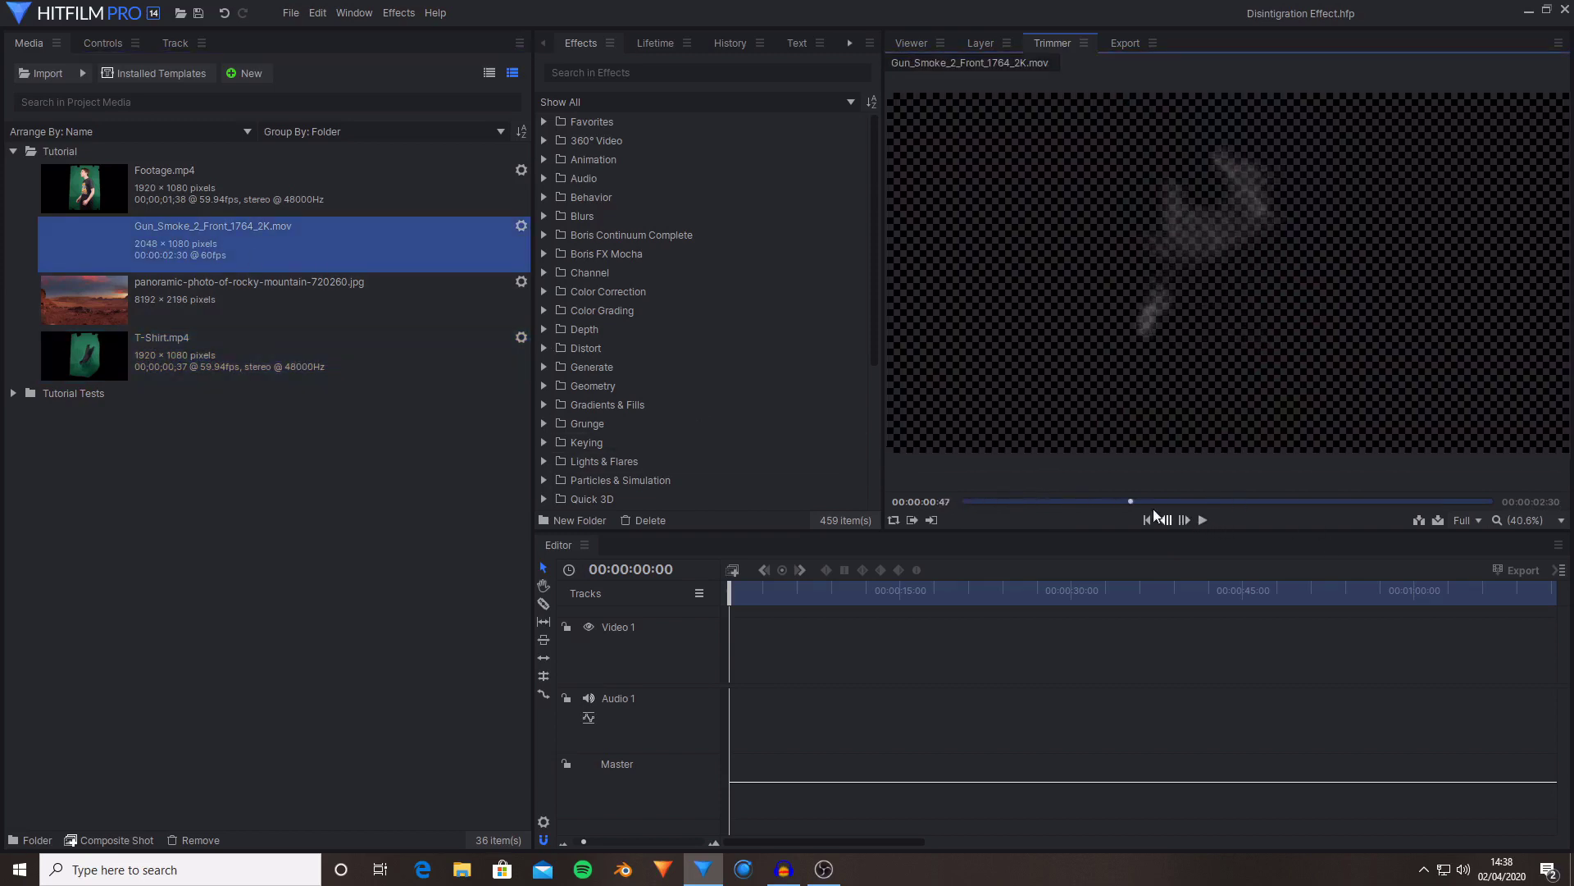
{"action": "left_click", "coordinate": [189, 300]}
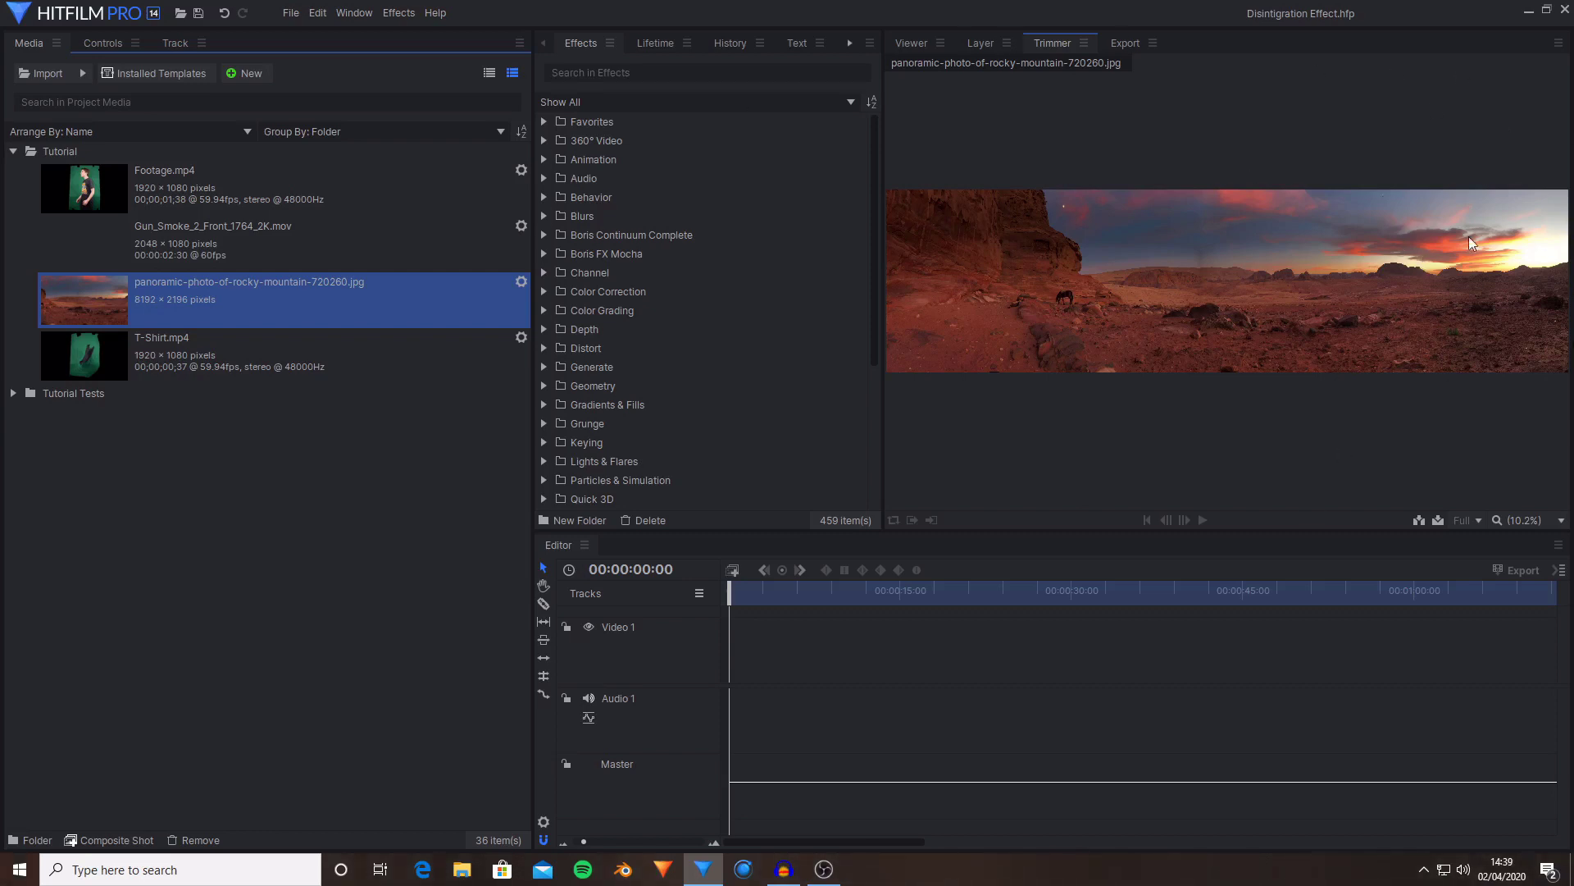
{"action": "left_click", "coordinate": [905, 52]}
{"action": "left_click", "coordinate": [286, 486]}
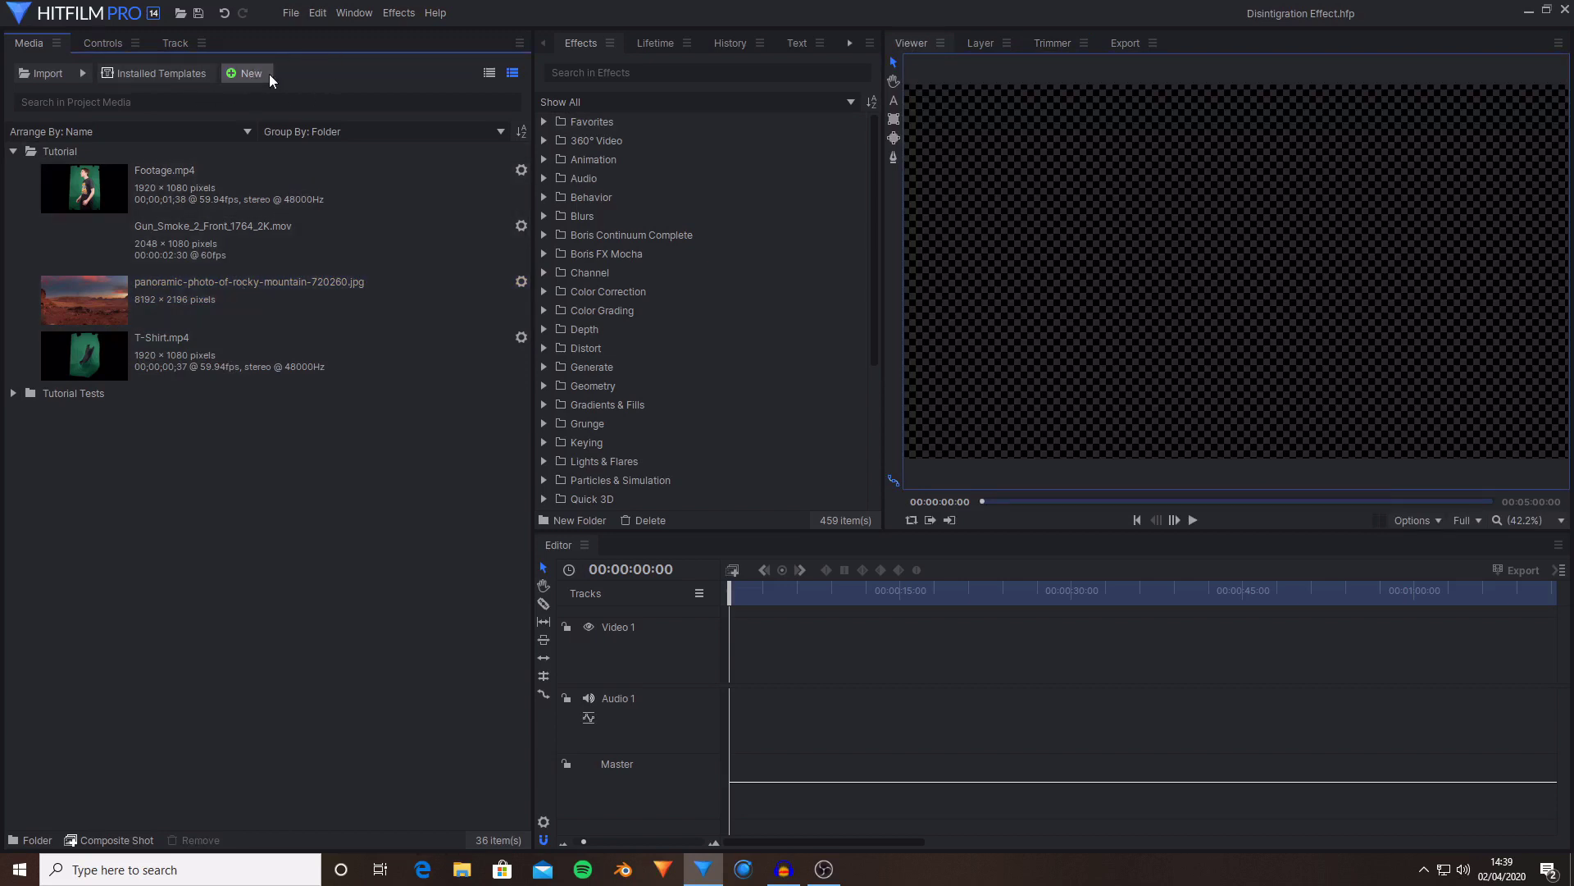
- Make a composite shot from Footage.mp4 and name it Disintigration
{"action": "right_click", "coordinate": [218, 182]}
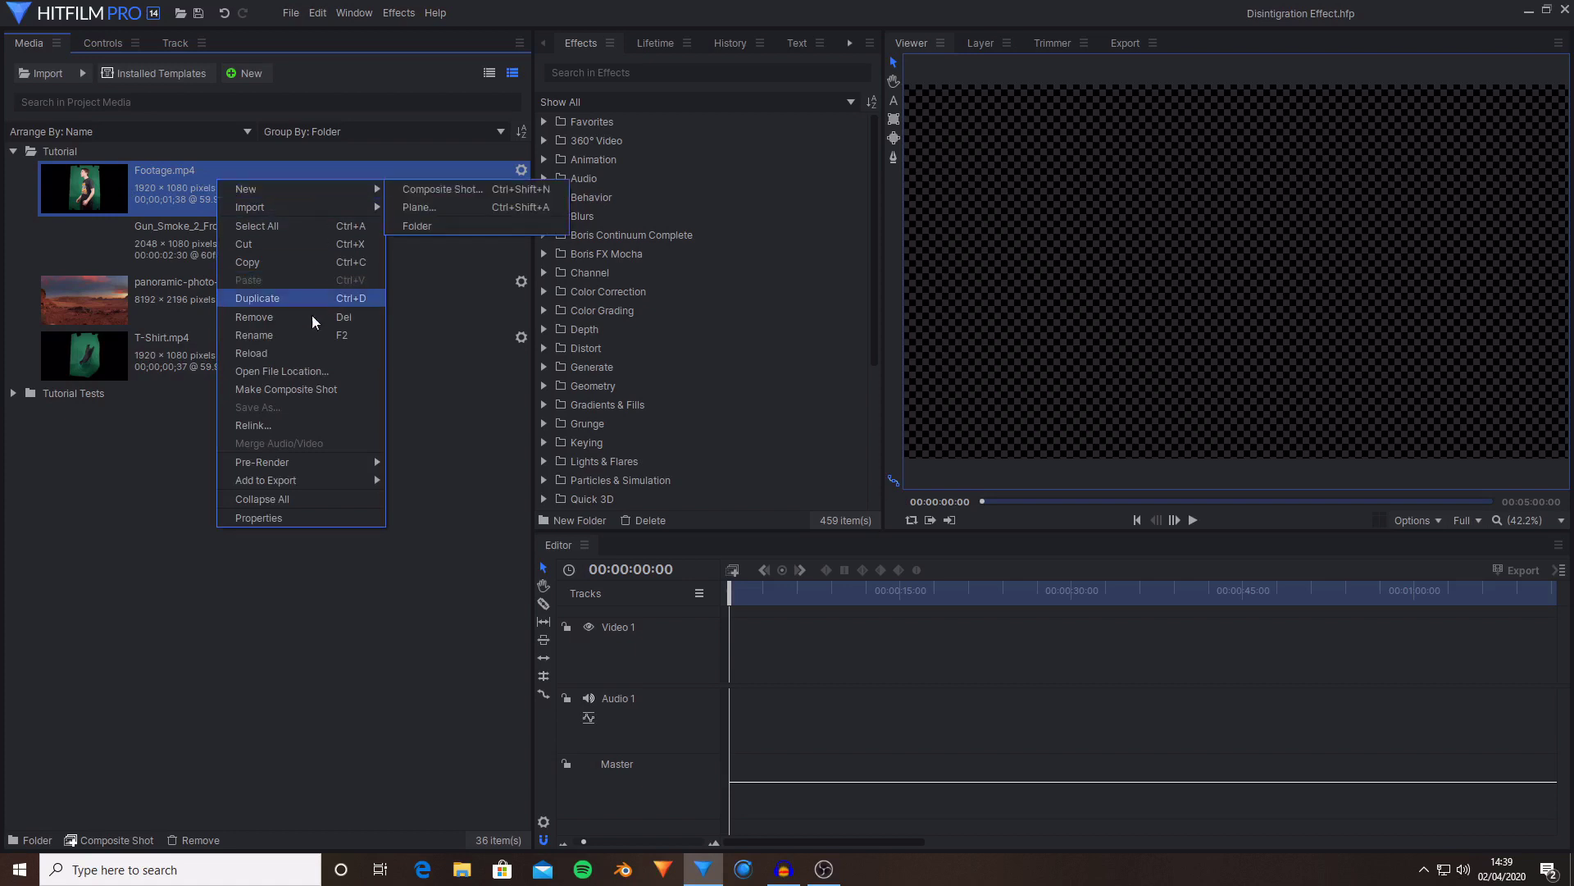
{"action": "left_click", "coordinate": [308, 389]}
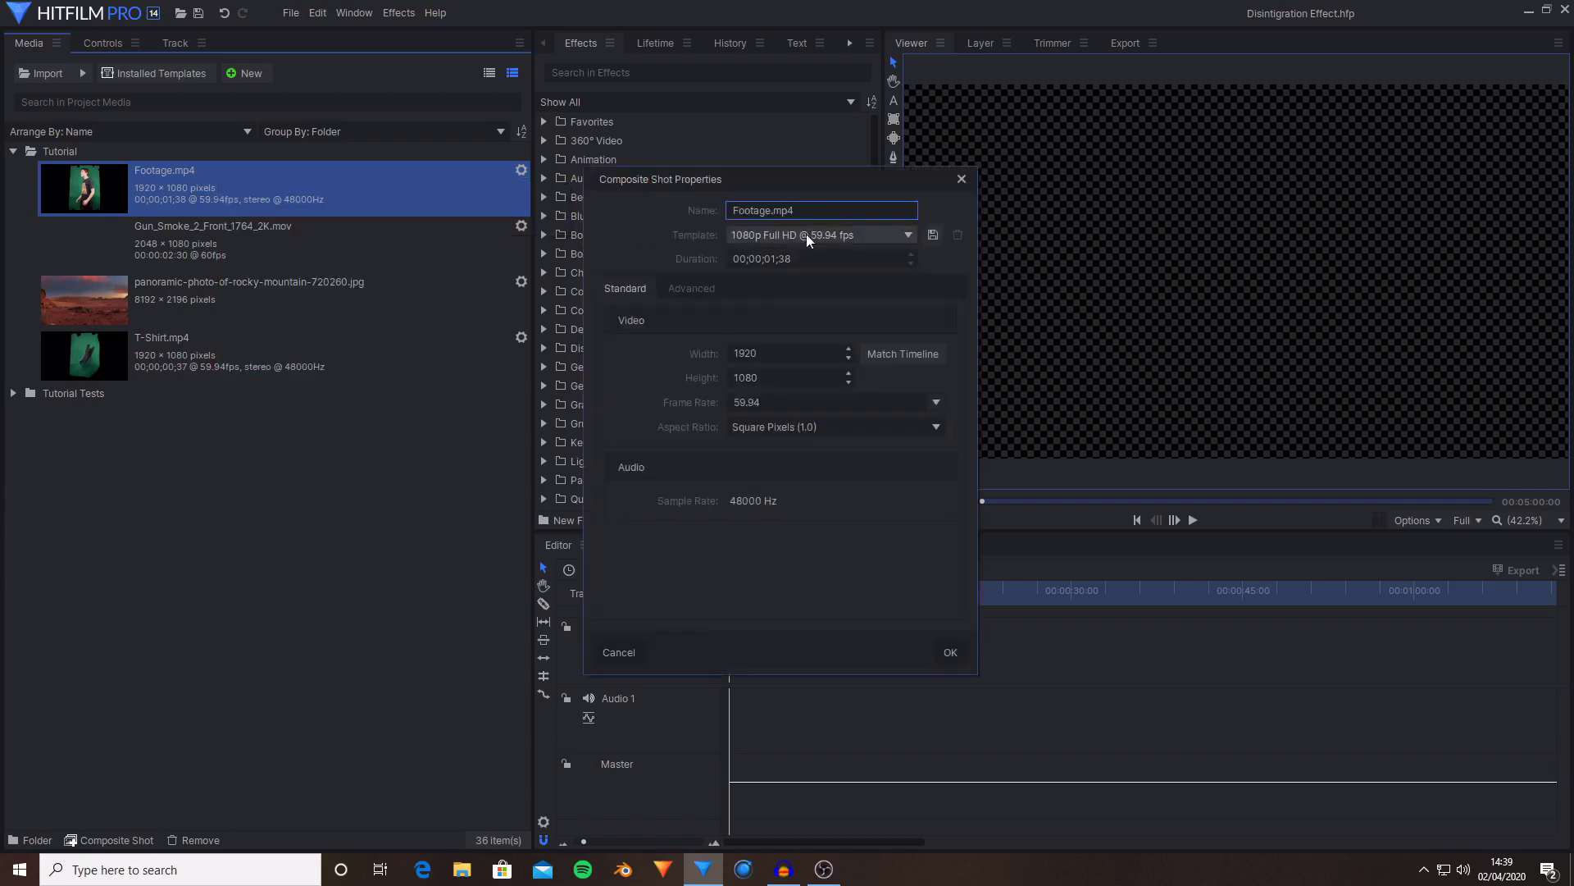
{"action": "left_click_drag", "start_coordinate": [763, 211], "coordinate": [706, 210]}
{"action": "type", "text": "Disintigration"}
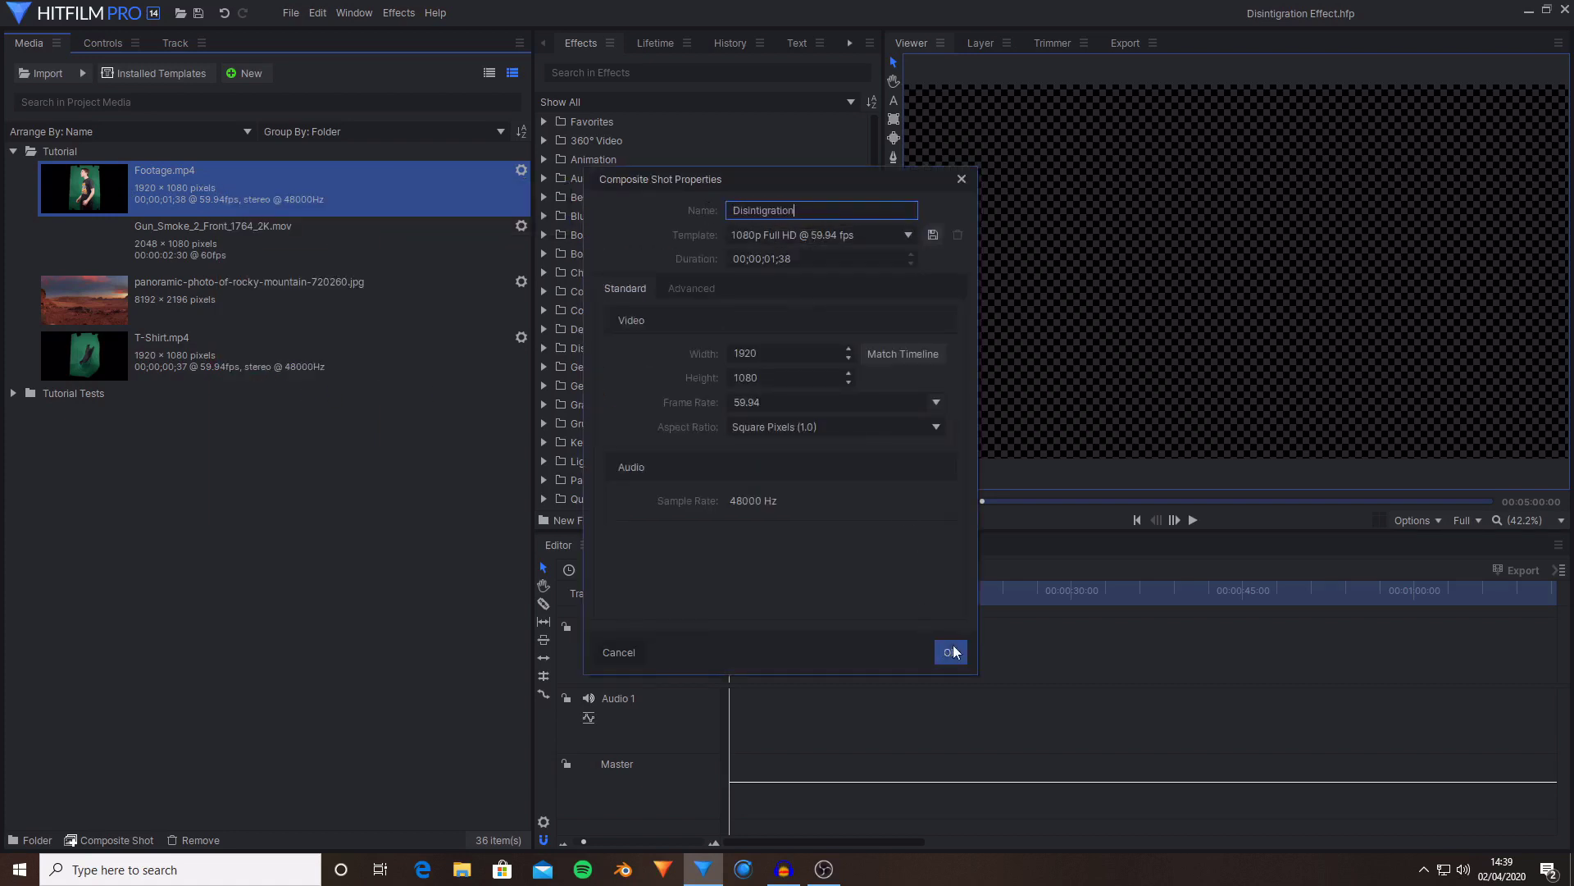
{"action": "left_click", "coordinate": [951, 651]}
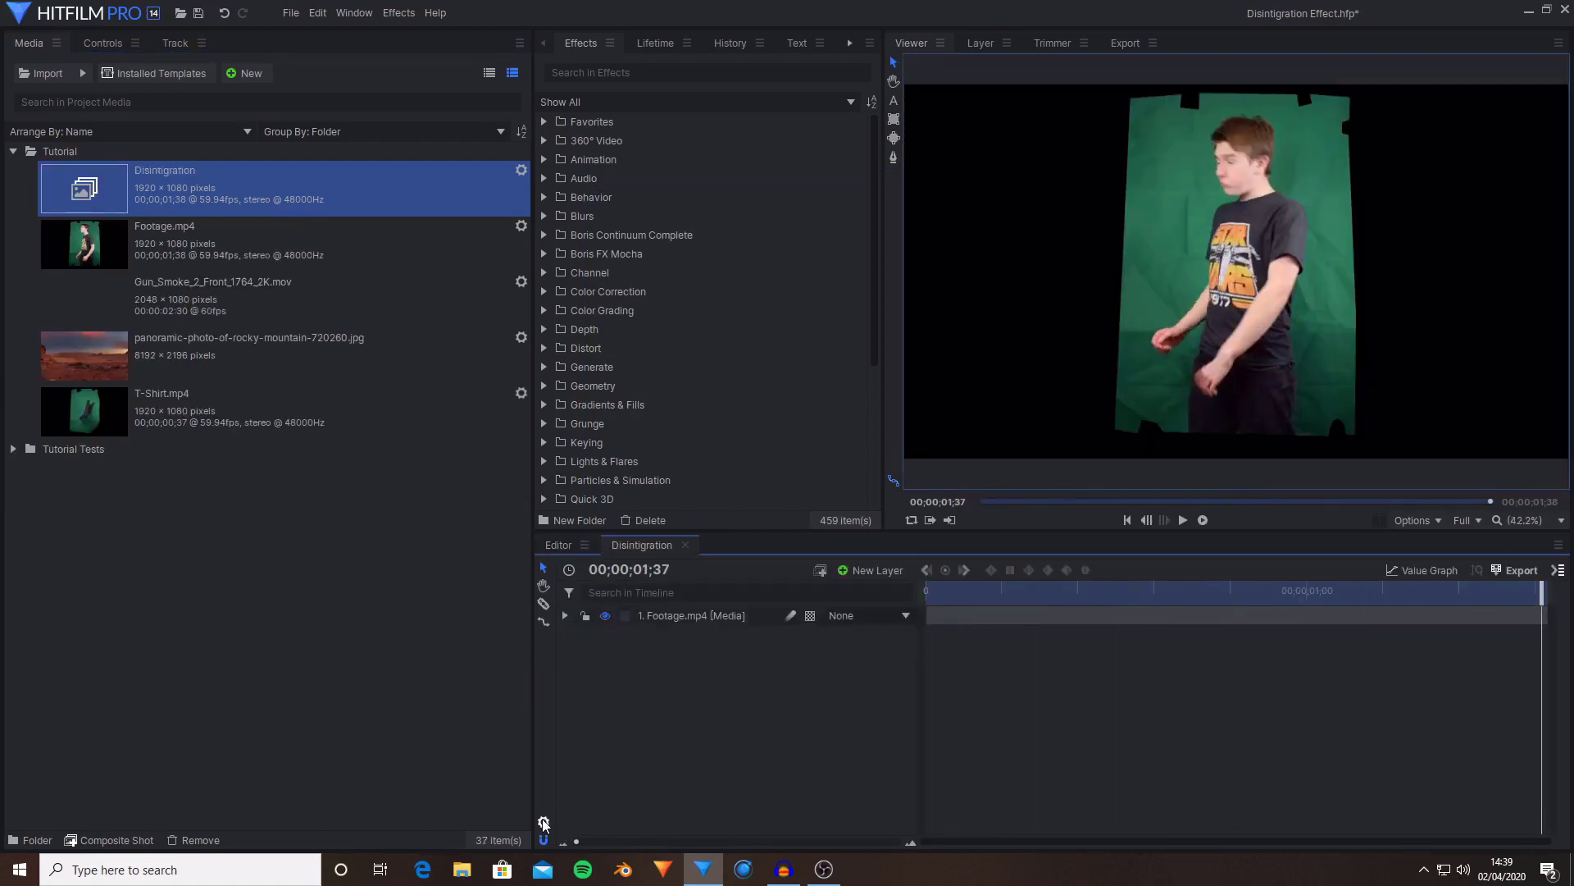
- Set the Disintigration composite shot's duration to 00;00;04;00 and move the playhead to 00;00;01;26
{"action": "left_click", "coordinate": [13, 152]}
{"action": "left_click", "coordinate": [712, 617]}
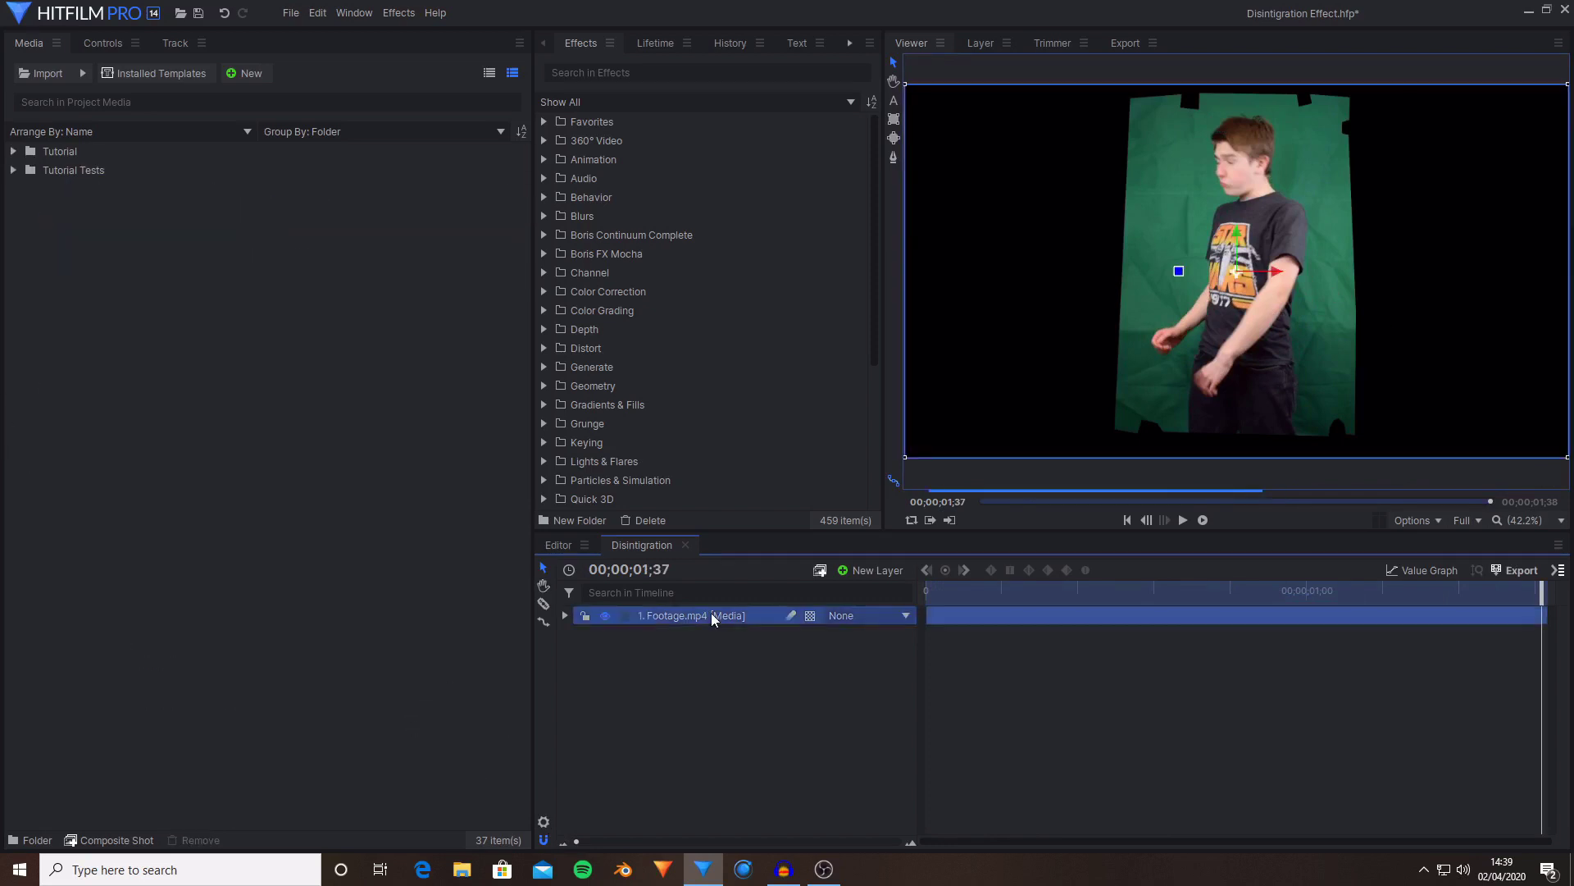
{"action": "left_click", "coordinate": [544, 821]}
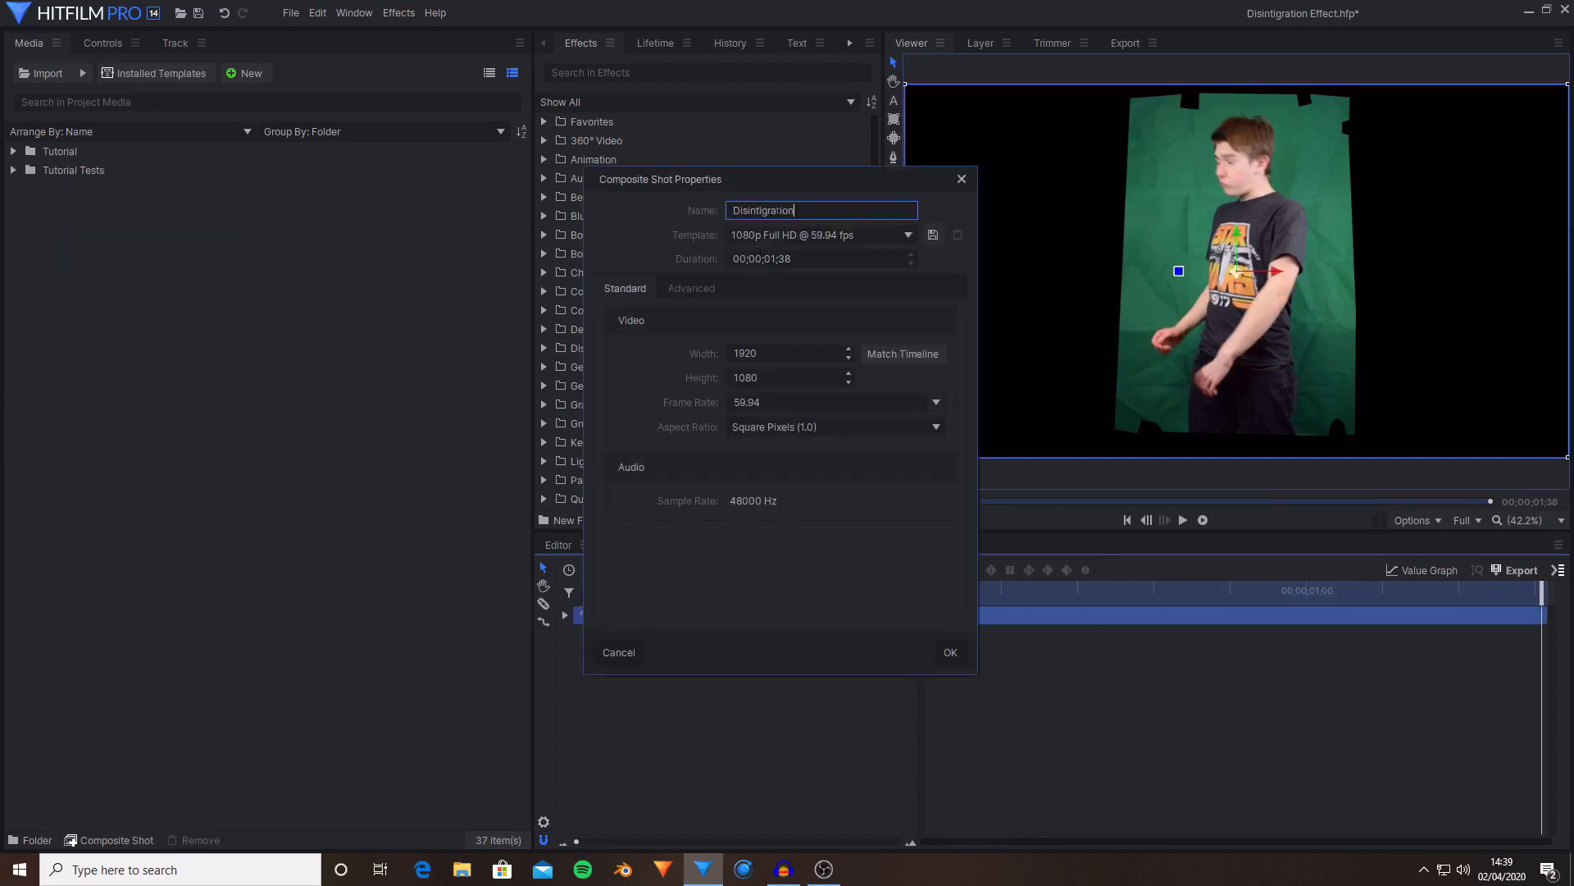
{"action": "double_click", "coordinate": [770, 259]}
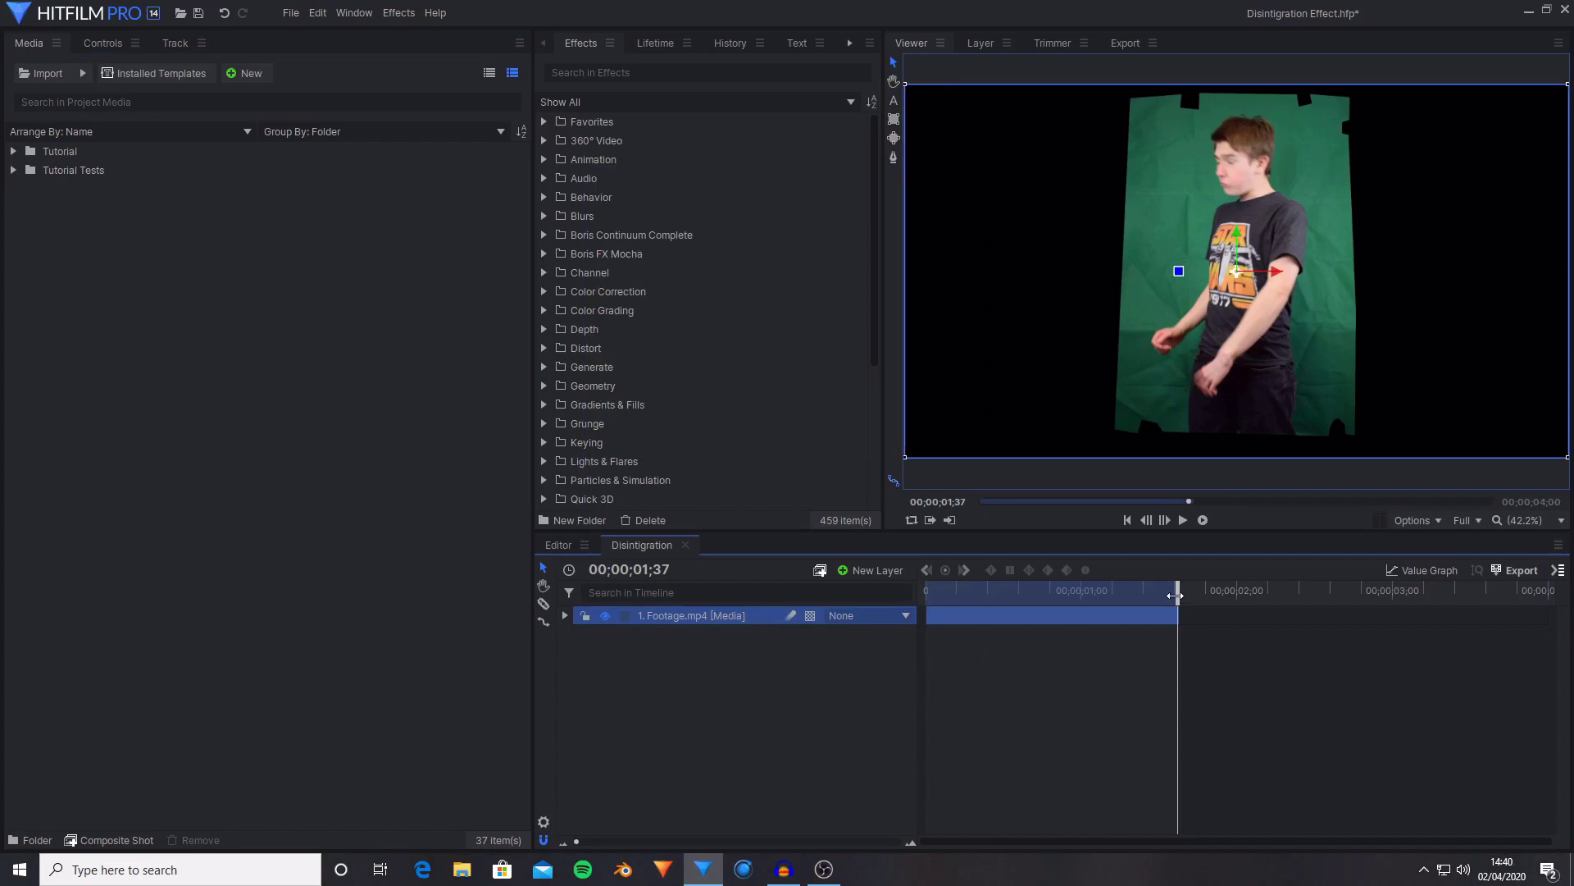
{"action": "left_click_drag", "start_coordinate": [1178, 592], "coordinate": [1467, 581]}
{"action": "mouse_move", "coordinate": [1153, 611]}
{"action": "left_mouse_down"}
{"action": "mouse_move", "coordinate": [1324, 606]}
{"action": "mouse_move", "coordinate": [1148, 592]}
{"action": "left_mouse_up"}
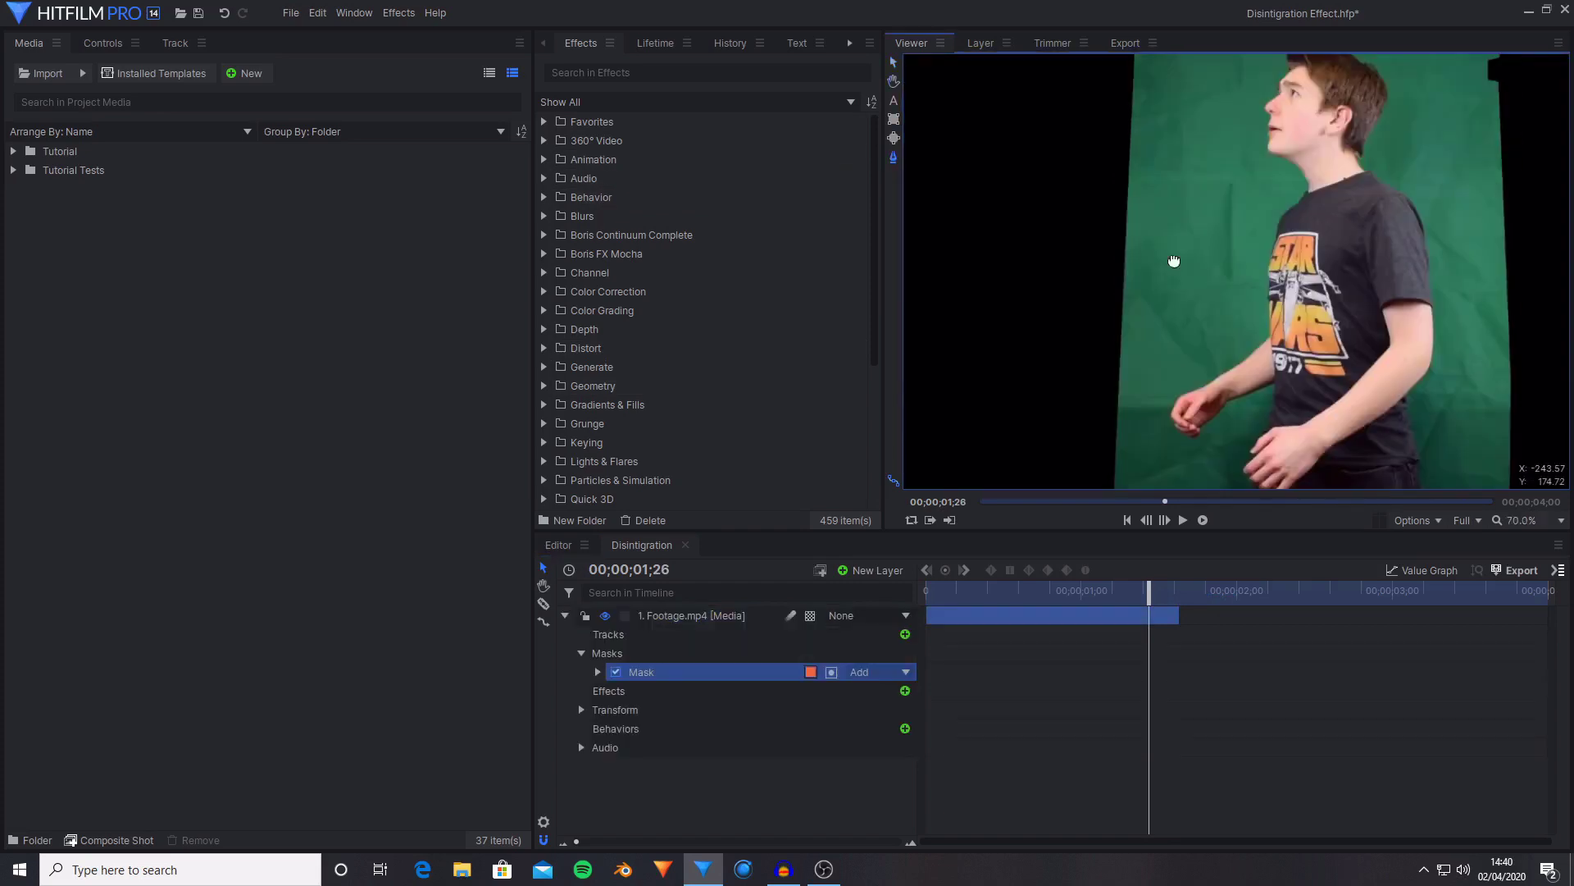
- Mask the footage layer along the green screen's edges, excluding the notches, and apply the Chroma Key effect to the layer
{"action": "scroll", "coordinate": [1266, 192], "scroll_direction": "up", "scroll_amount": 5}
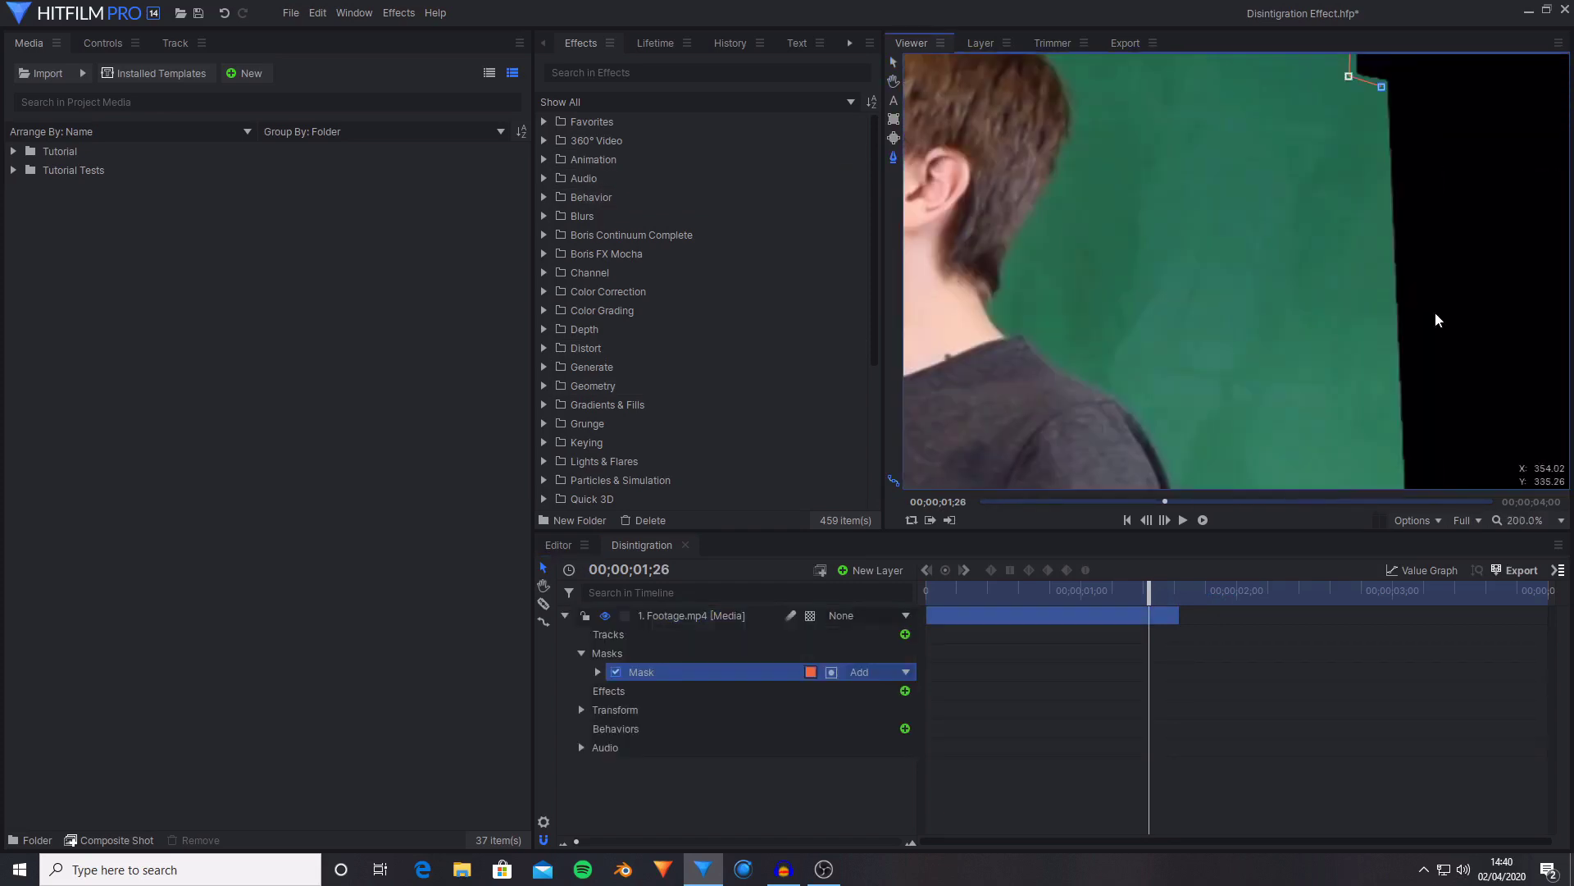
{"action": "scroll", "coordinate": [1394, 328], "scroll_direction": "down", "scroll_amount": 3}
{"action": "left_click", "coordinate": [710, 72]}
{"action": "type", "text": "chroma"}
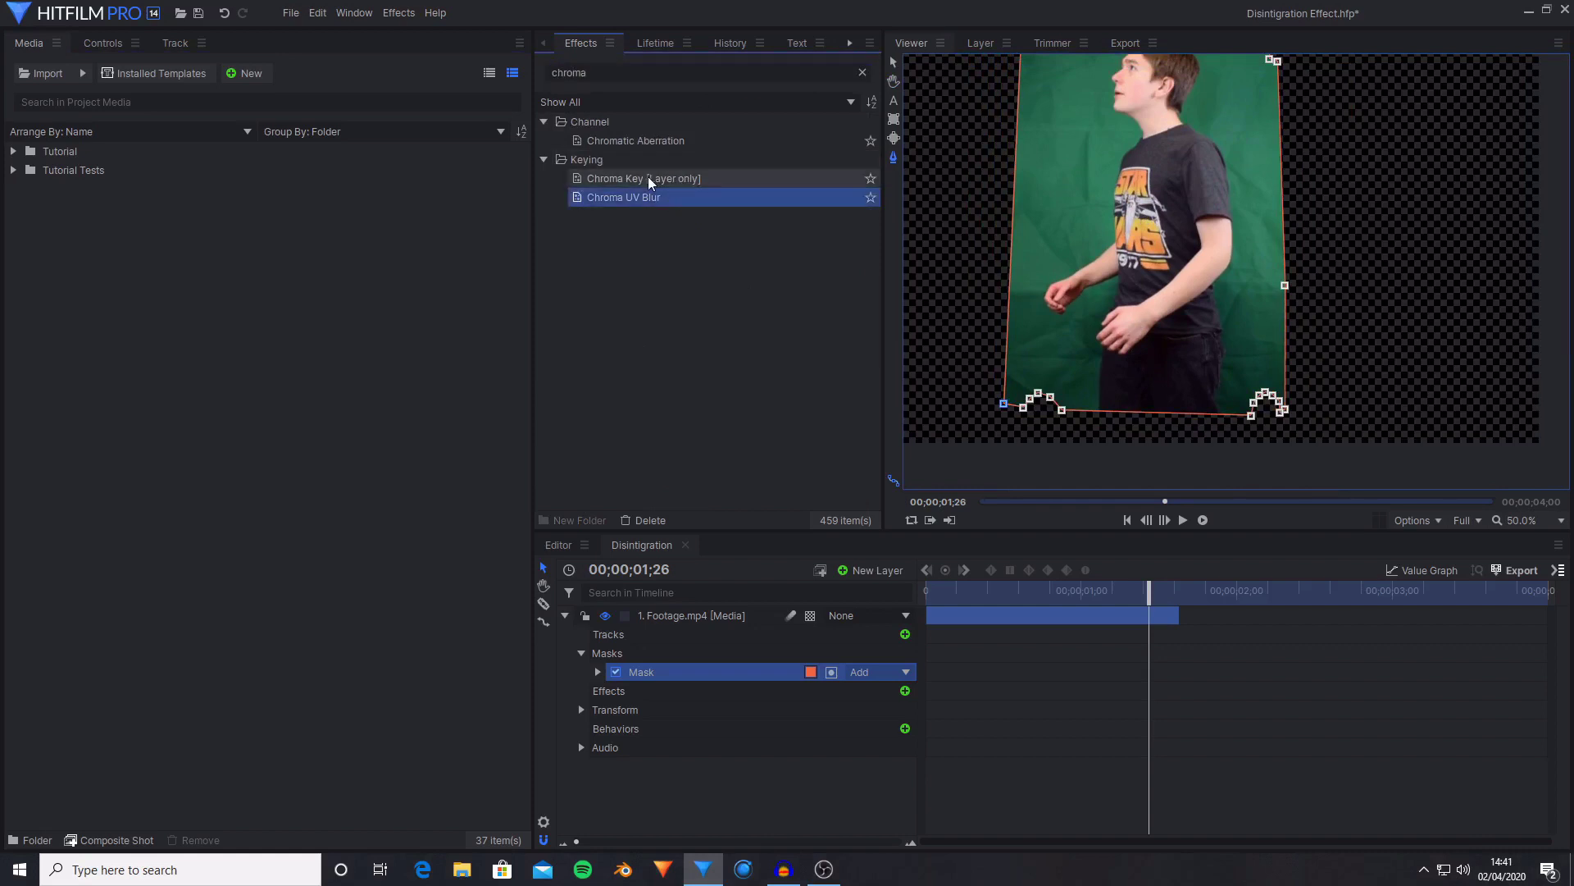
{"action": "left_click", "coordinate": [648, 178]}
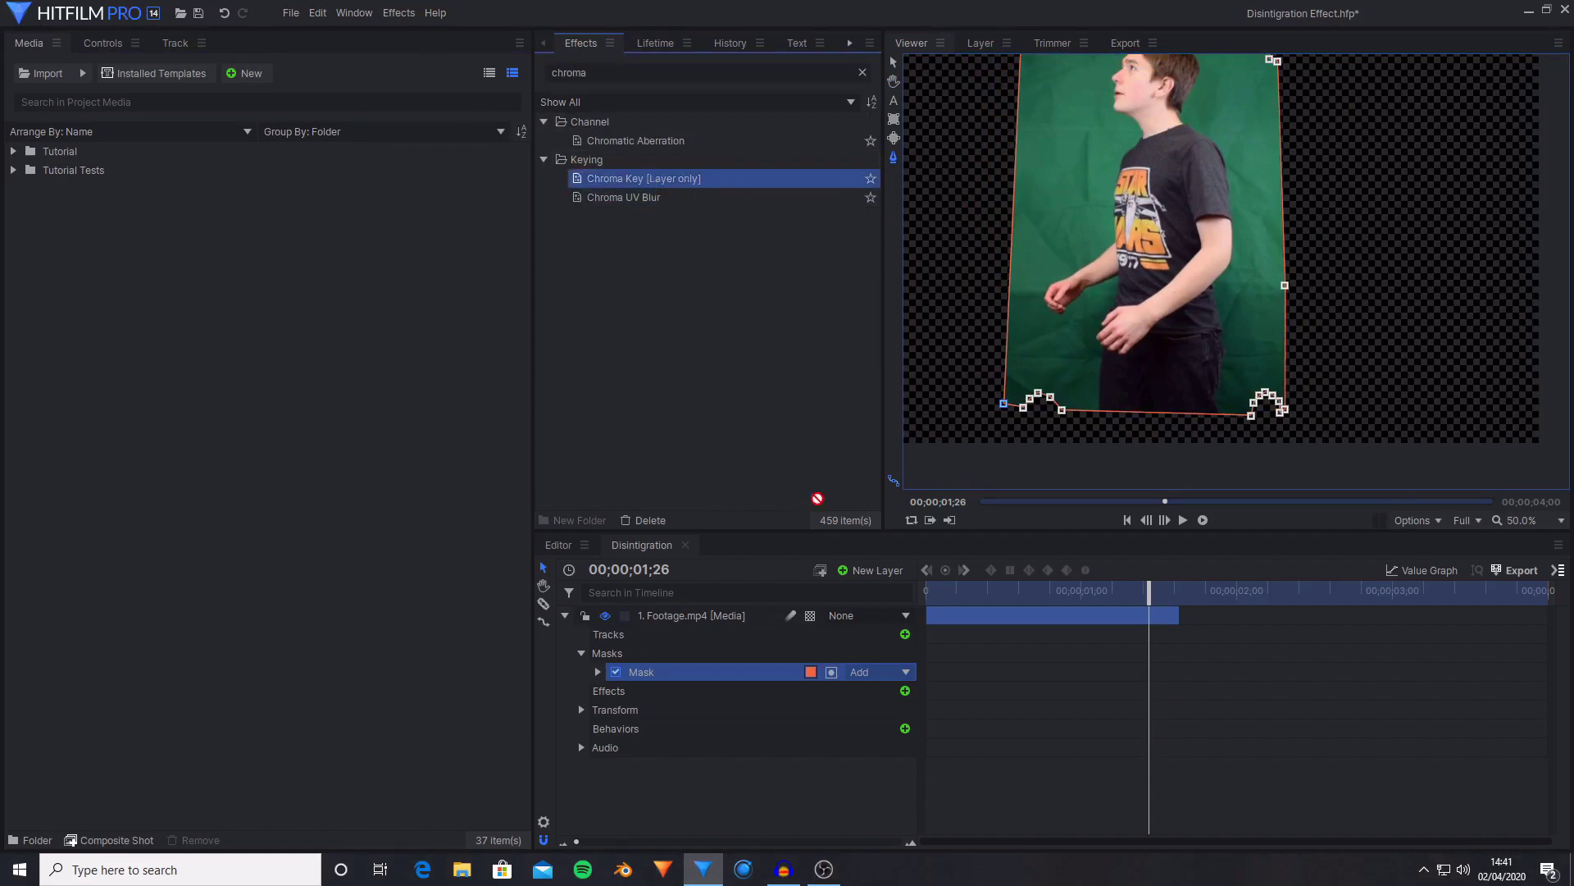
{"action": "left_click_drag", "start_coordinate": [719, 609], "coordinate": [720, 615]}
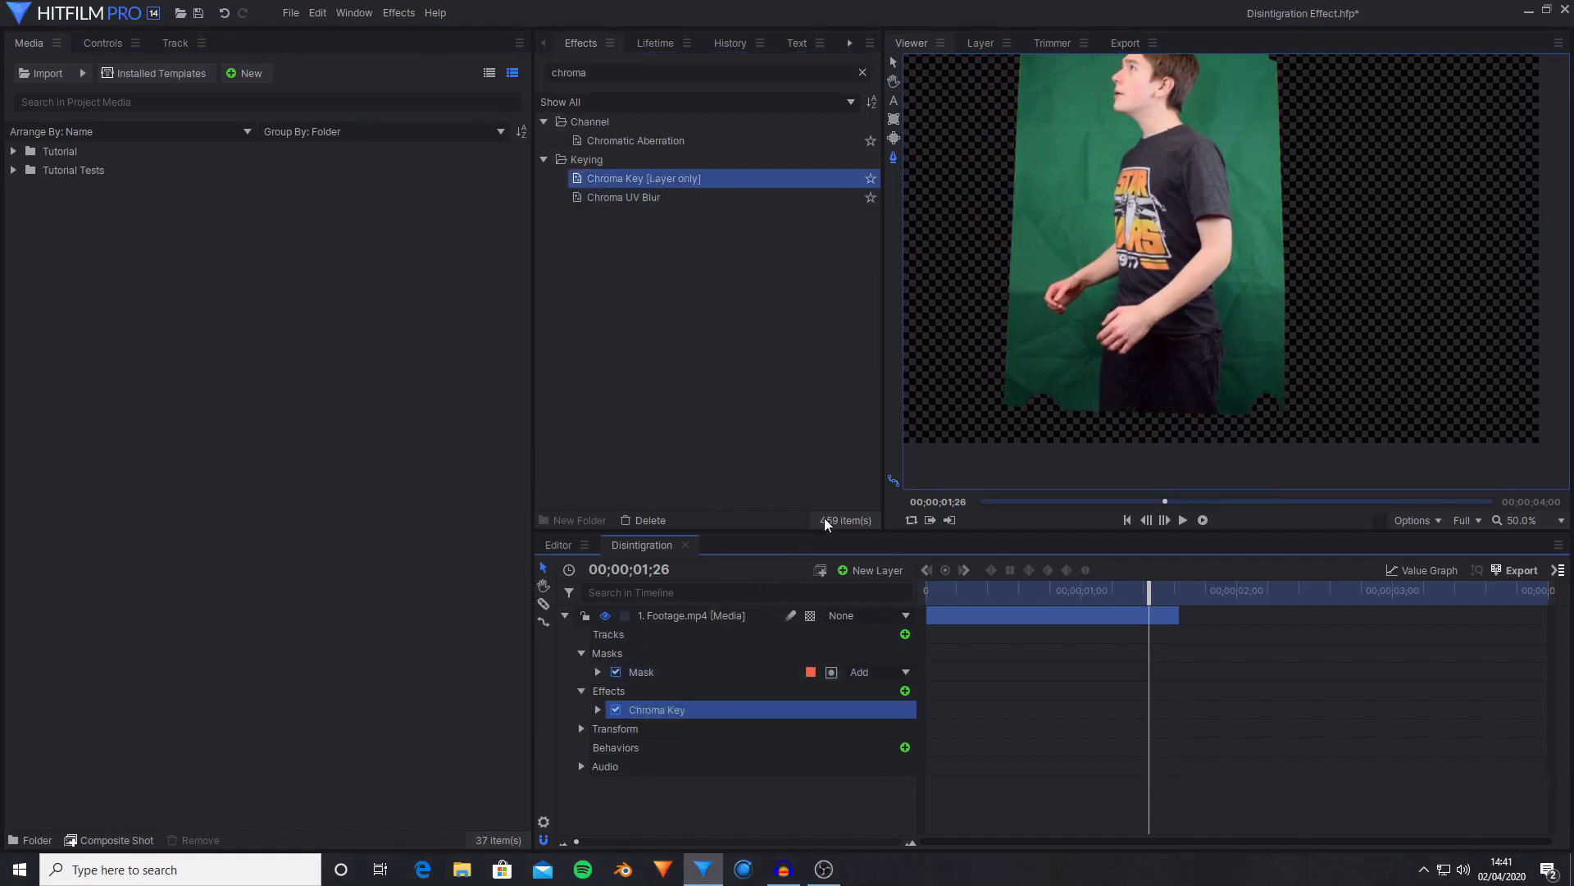
- Sample the green backdrop beside the actor as the Chroma Key color, giving RGB 39, 105, 75
{"action": "left_click", "coordinate": [598, 709]}
{"action": "left_click", "coordinate": [889, 766]}
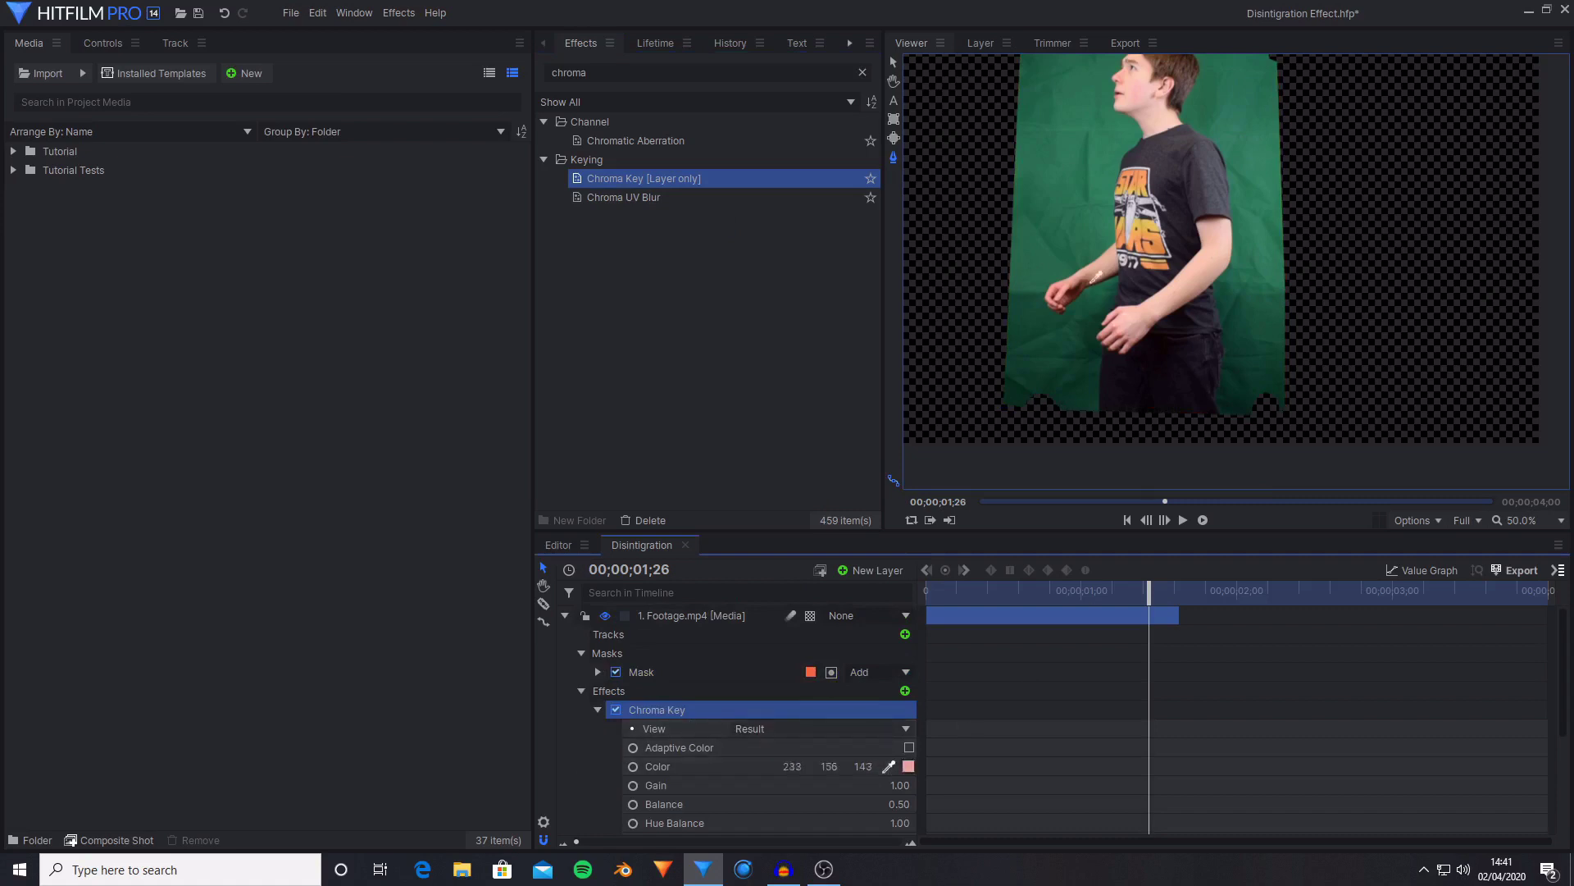
{"action": "left_click", "coordinate": [1119, 297]}
{"action": "left_click", "coordinate": [1540, 521]}
{"action": "left_click", "coordinate": [1525, 799]}
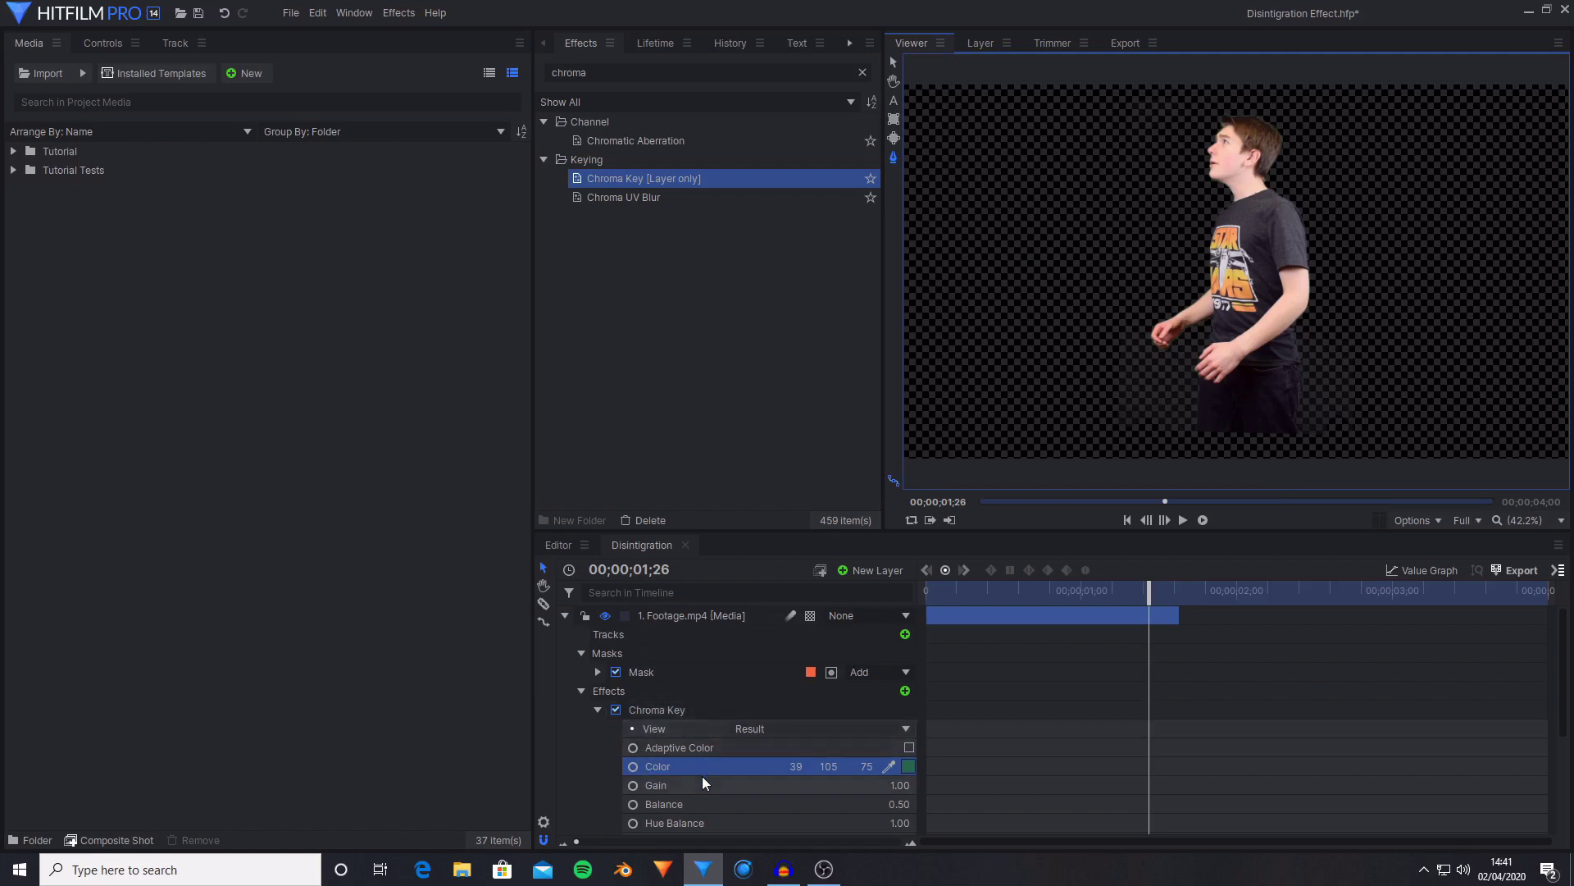
- Raise the Chroma Key gain to 1.30 and set its view to Matte
{"action": "scroll", "coordinate": [701, 776], "scroll_direction": "down", "scroll_amount": 3}
{"action": "left_click_drag", "start_coordinate": [896, 682], "coordinate": [917, 682]}
{"action": "left_click", "coordinate": [820, 625]}
{"action": "left_click", "coordinate": [762, 663]}
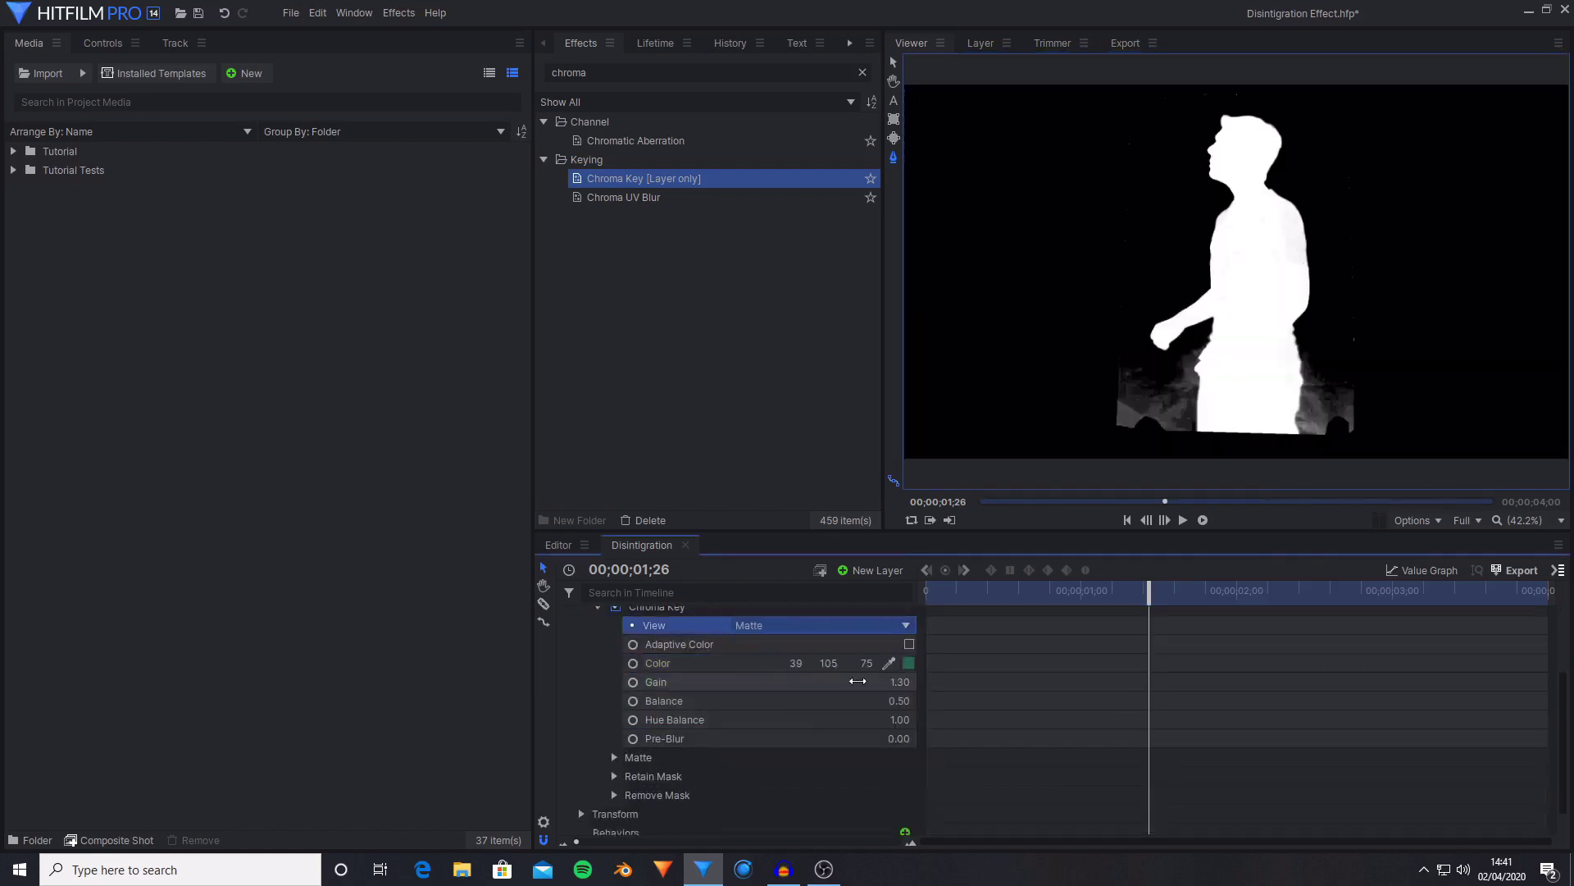
- Refine the Chroma Key matte settings to remove the grey residue around the legs, and set the view back to Result
{"action": "left_click", "coordinate": [615, 758]}
{"action": "left_click_drag", "start_coordinate": [887, 776], "coordinate": [911, 777]}
{"action": "mouse_move", "coordinate": [900, 796]}
{"action": "left_mouse_down"}
{"action": "mouse_move", "coordinate": [885, 796]}
{"action": "mouse_move", "coordinate": [912, 776]}
{"action": "mouse_move", "coordinate": [911, 792]}
{"action": "left_mouse_up"}
{"action": "left_click", "coordinate": [615, 757]}
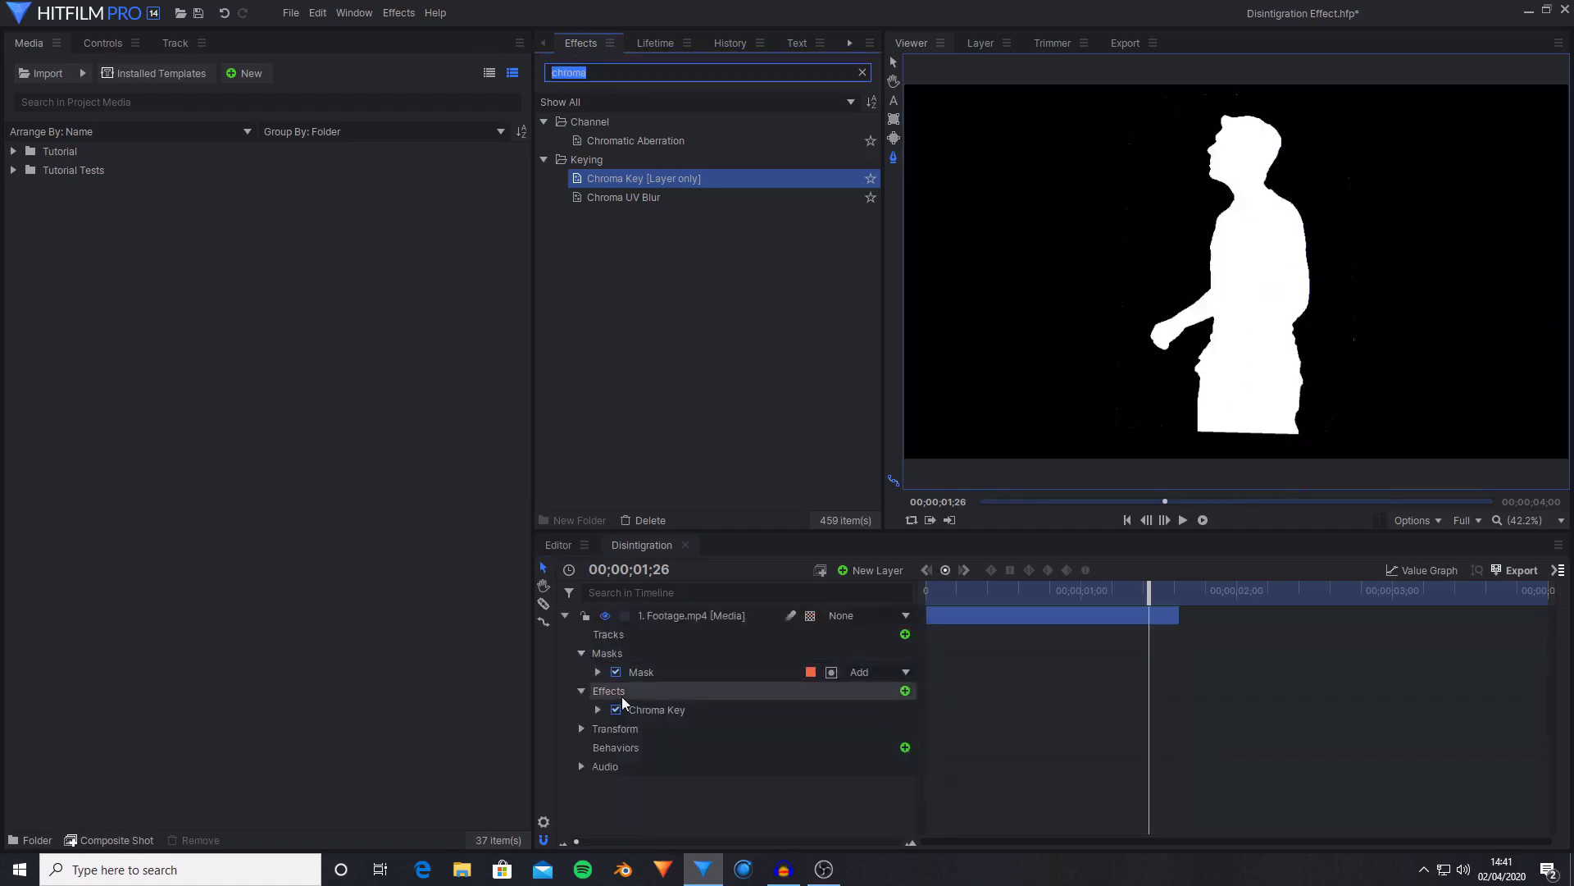
{"action": "left_click", "coordinate": [771, 728]}
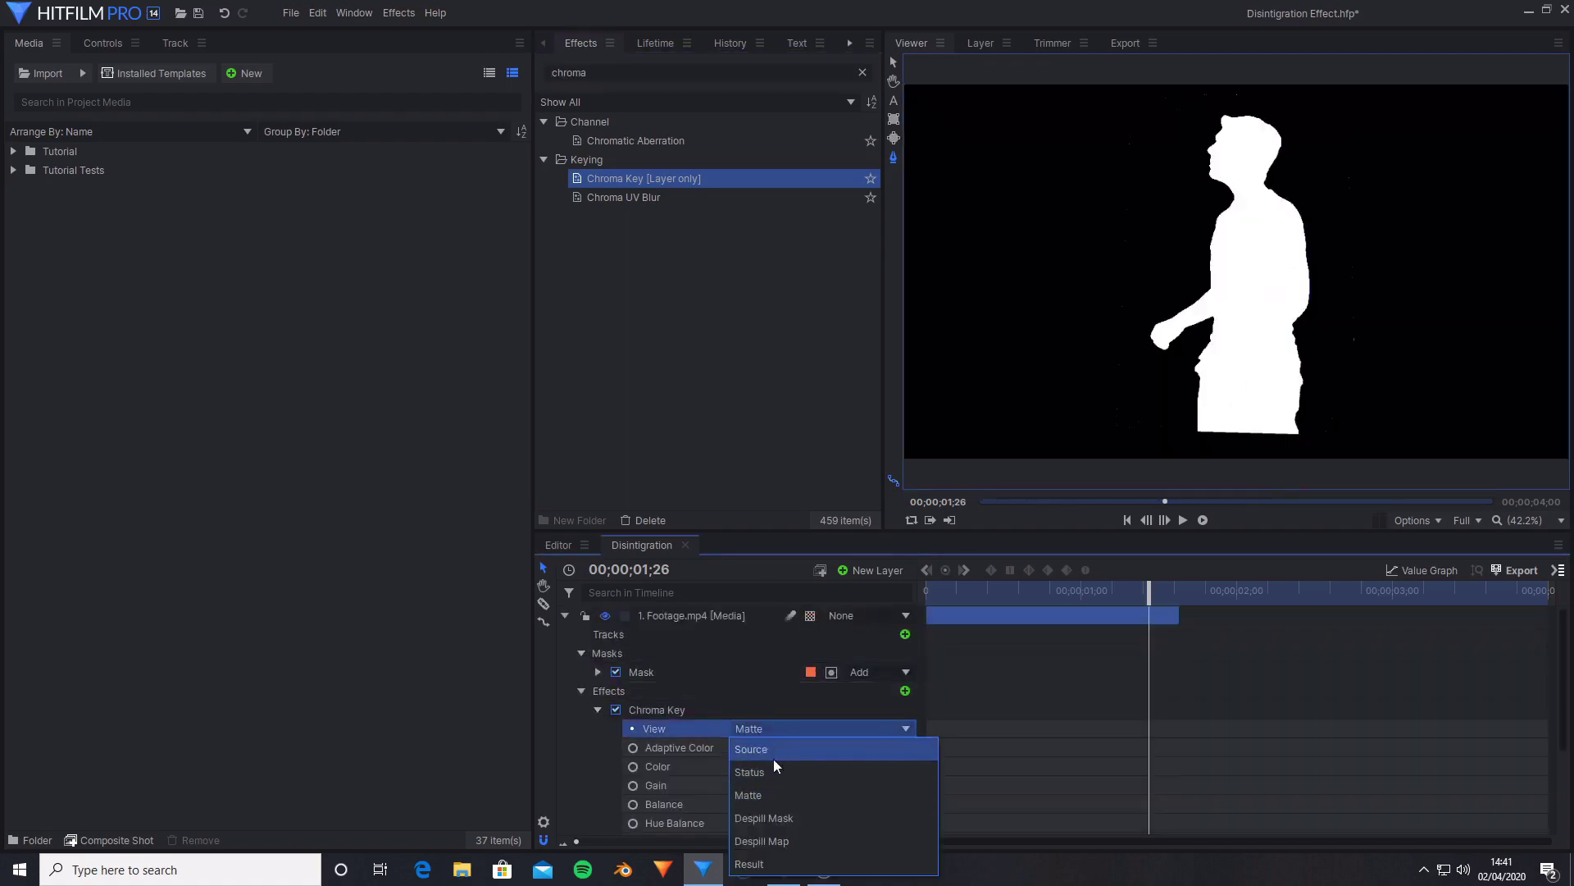
{"action": "left_click", "coordinate": [773, 865]}
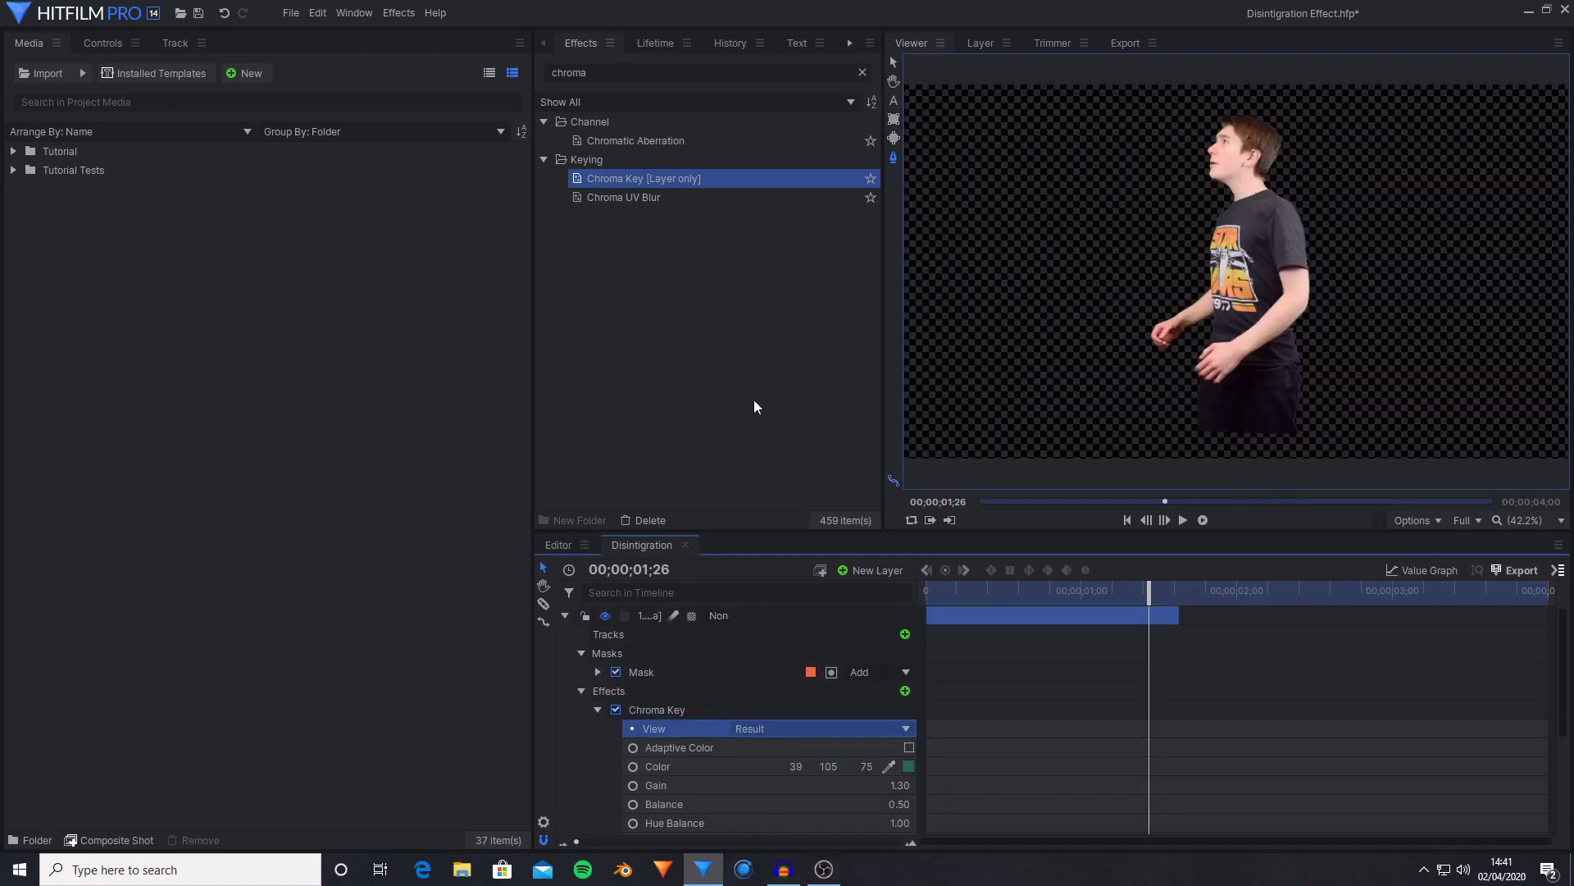
- Apply the Spill Removal effect to the footage layer and set its strength to 0.5
{"action": "triple_click", "coordinate": [645, 74]}
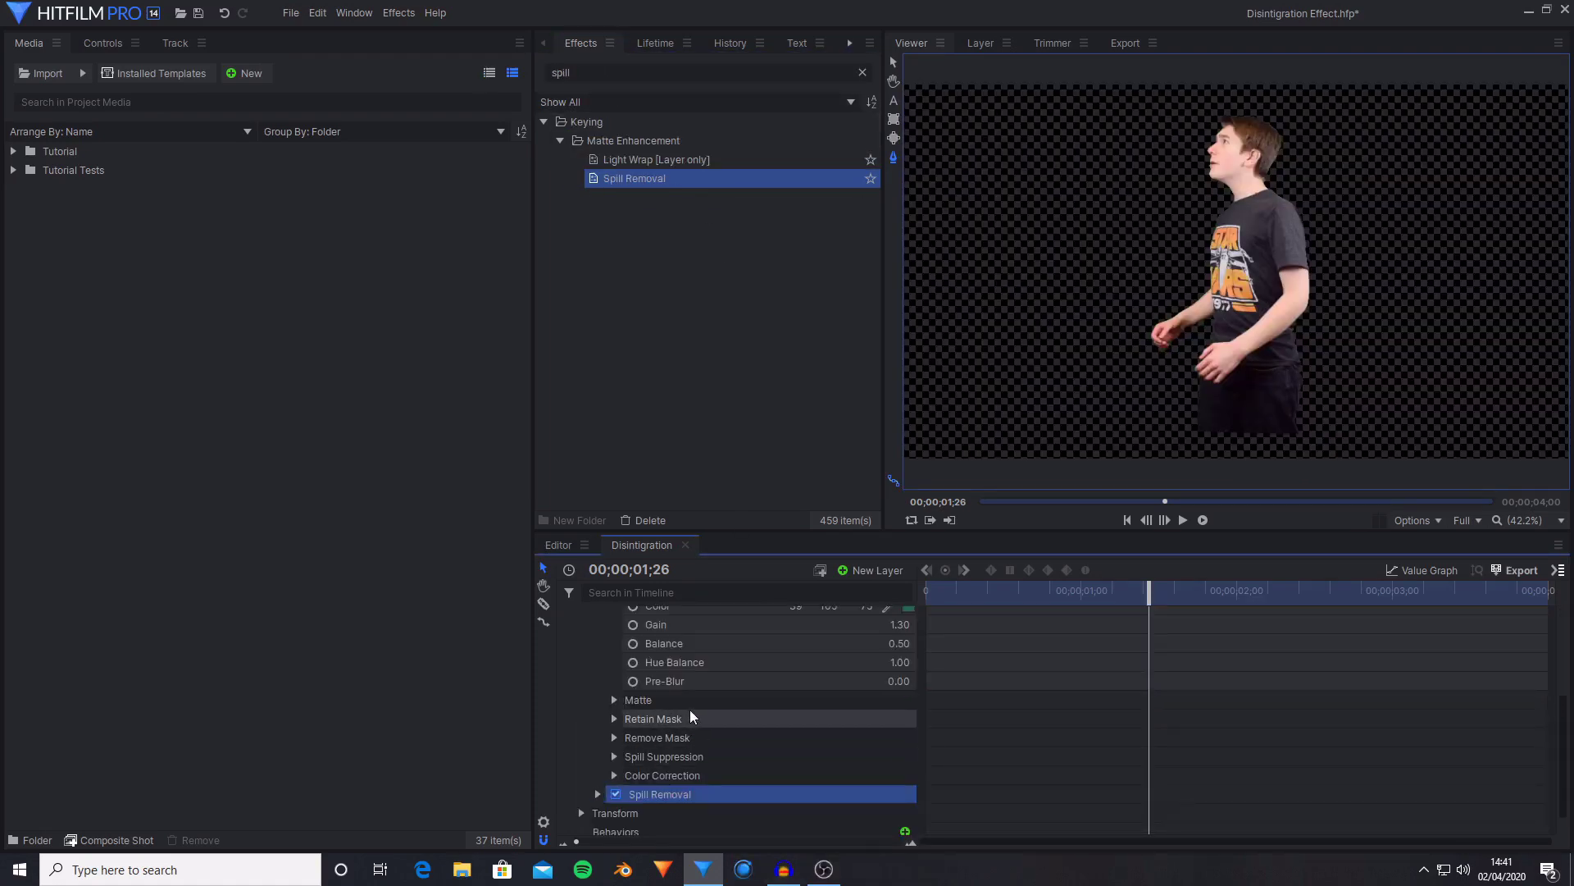
{"action": "left_click", "coordinate": [598, 794]}
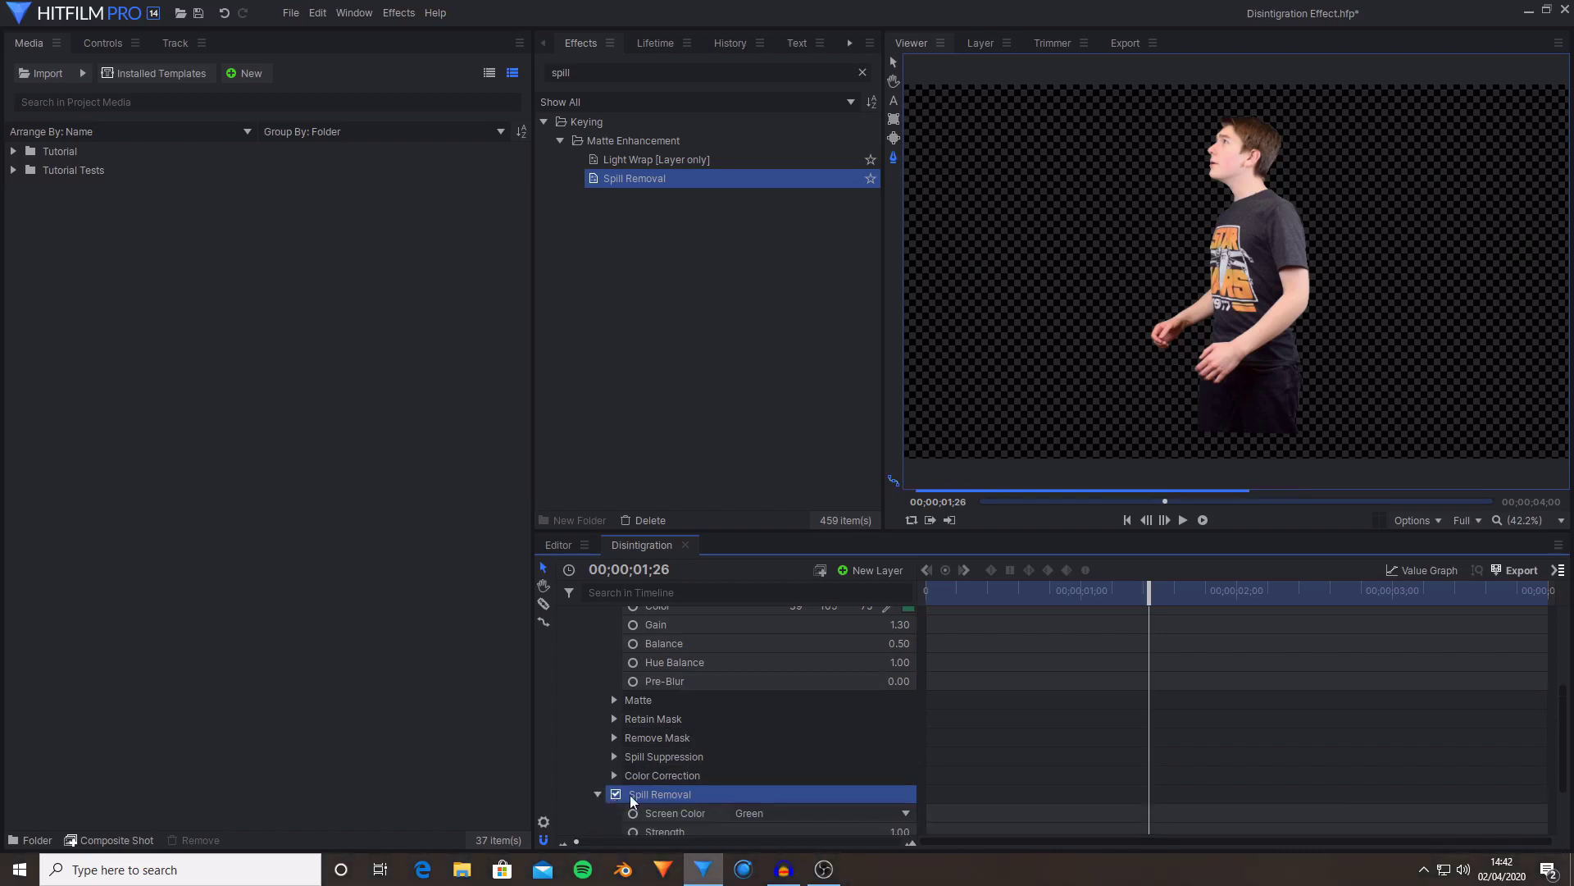
{"action": "scroll", "coordinate": [702, 794], "scroll_direction": "down", "scroll_amount": 1}
{"action": "left_click", "coordinate": [898, 780]}
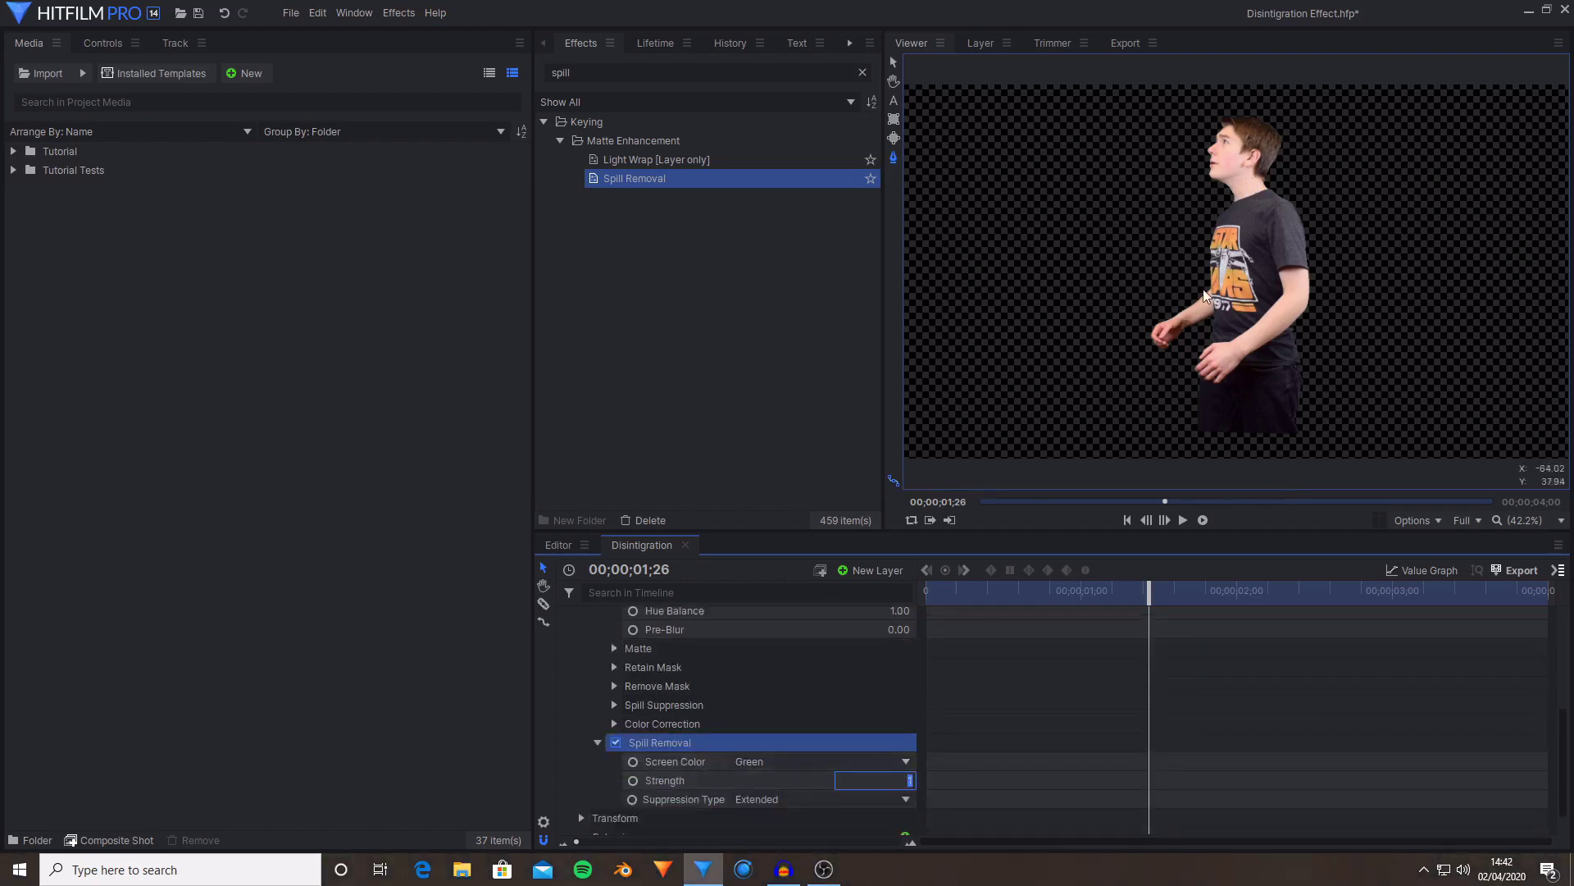
{"action": "type", "text": "0.5"}
{"action": "key", "text": "Return"}
{"action": "scroll", "coordinate": [1207, 304], "scroll_direction": "up", "scroll_amount": 2}
{"action": "scroll", "coordinate": [1271, 361], "scroll_direction": "down", "scroll_amount": 1}
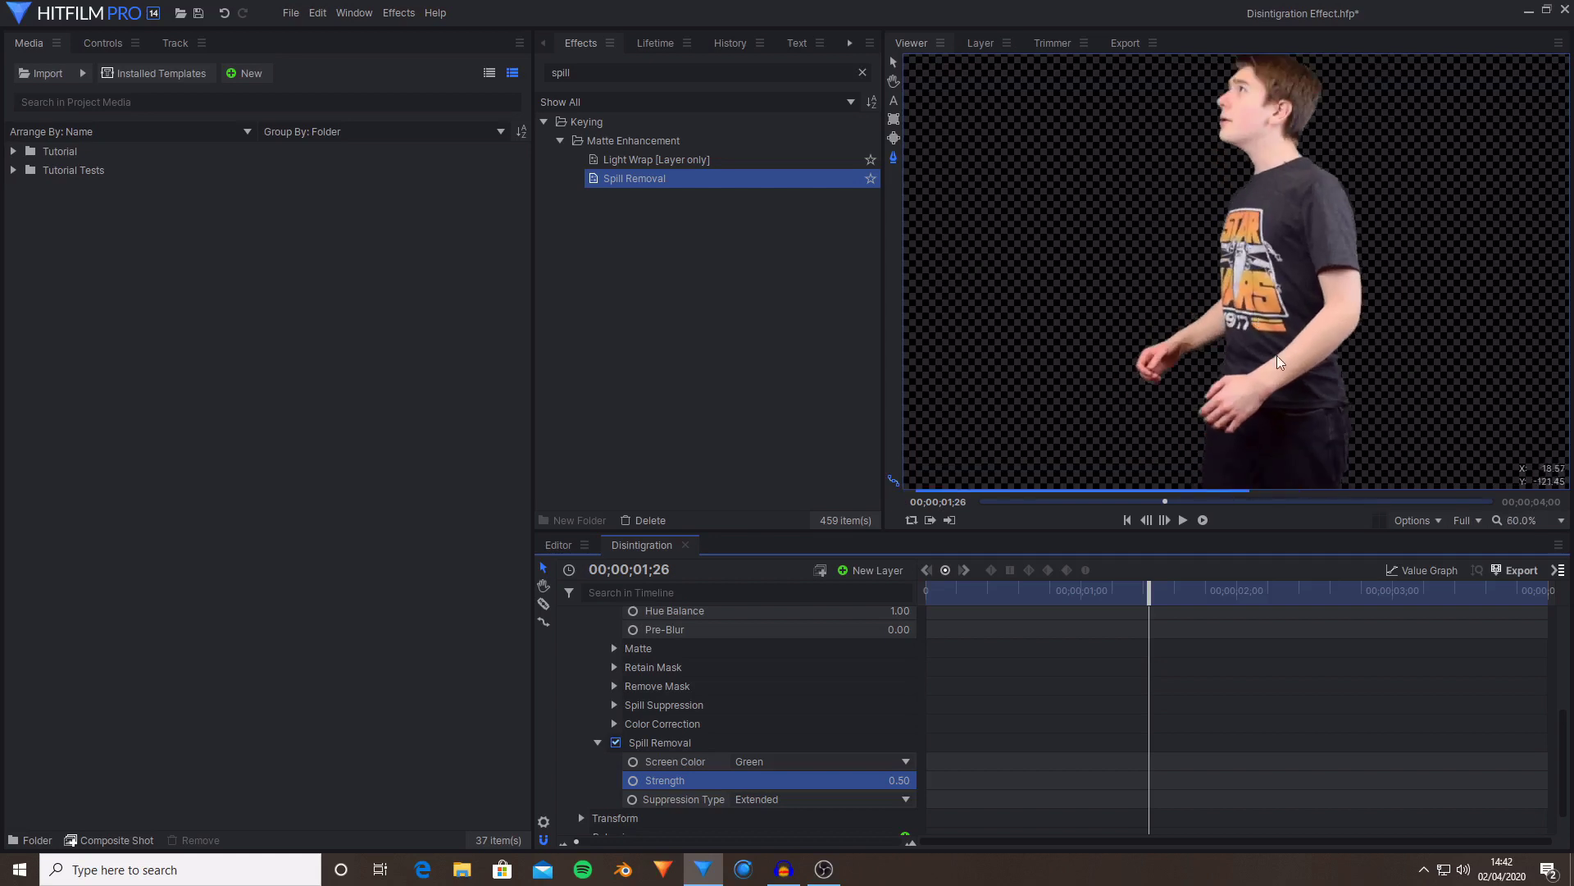
{"action": "left_click", "coordinate": [1561, 520]}
{"action": "left_click", "coordinate": [1525, 779]}
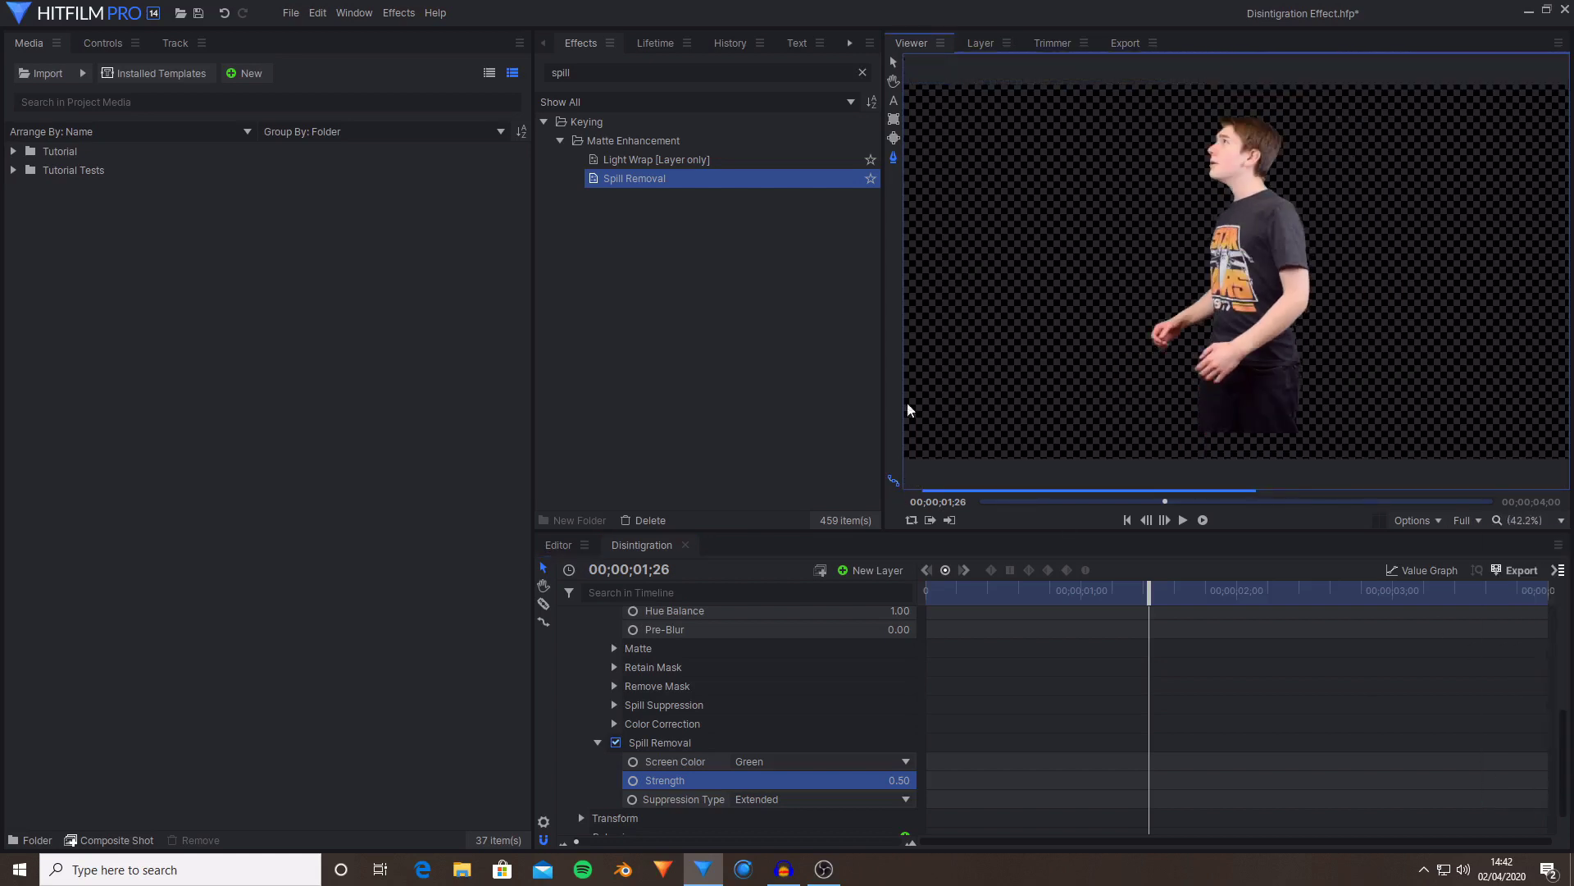
- Apply the Matte Cleaner effect to the footage layer and set its choke to 2 px
{"action": "left_click_drag", "start_coordinate": [592, 72], "coordinate": [310, 53]}
{"action": "type", "text": "matte"}
{"action": "left_click_drag", "start_coordinate": [648, 292], "coordinate": [687, 772]}
{"action": "scroll", "coordinate": [762, 755], "scroll_direction": "down", "scroll_amount": 3}
{"action": "left_click", "coordinate": [826, 752]}
{"action": "type", "text": "2"}
{"action": "key", "text": "Return"}
- Set the Matte Cleaner's smooth value to 8 px and collapse the footage layer's properties
{"action": "scroll", "coordinate": [1149, 334], "scroll_direction": "up", "scroll_amount": 5}
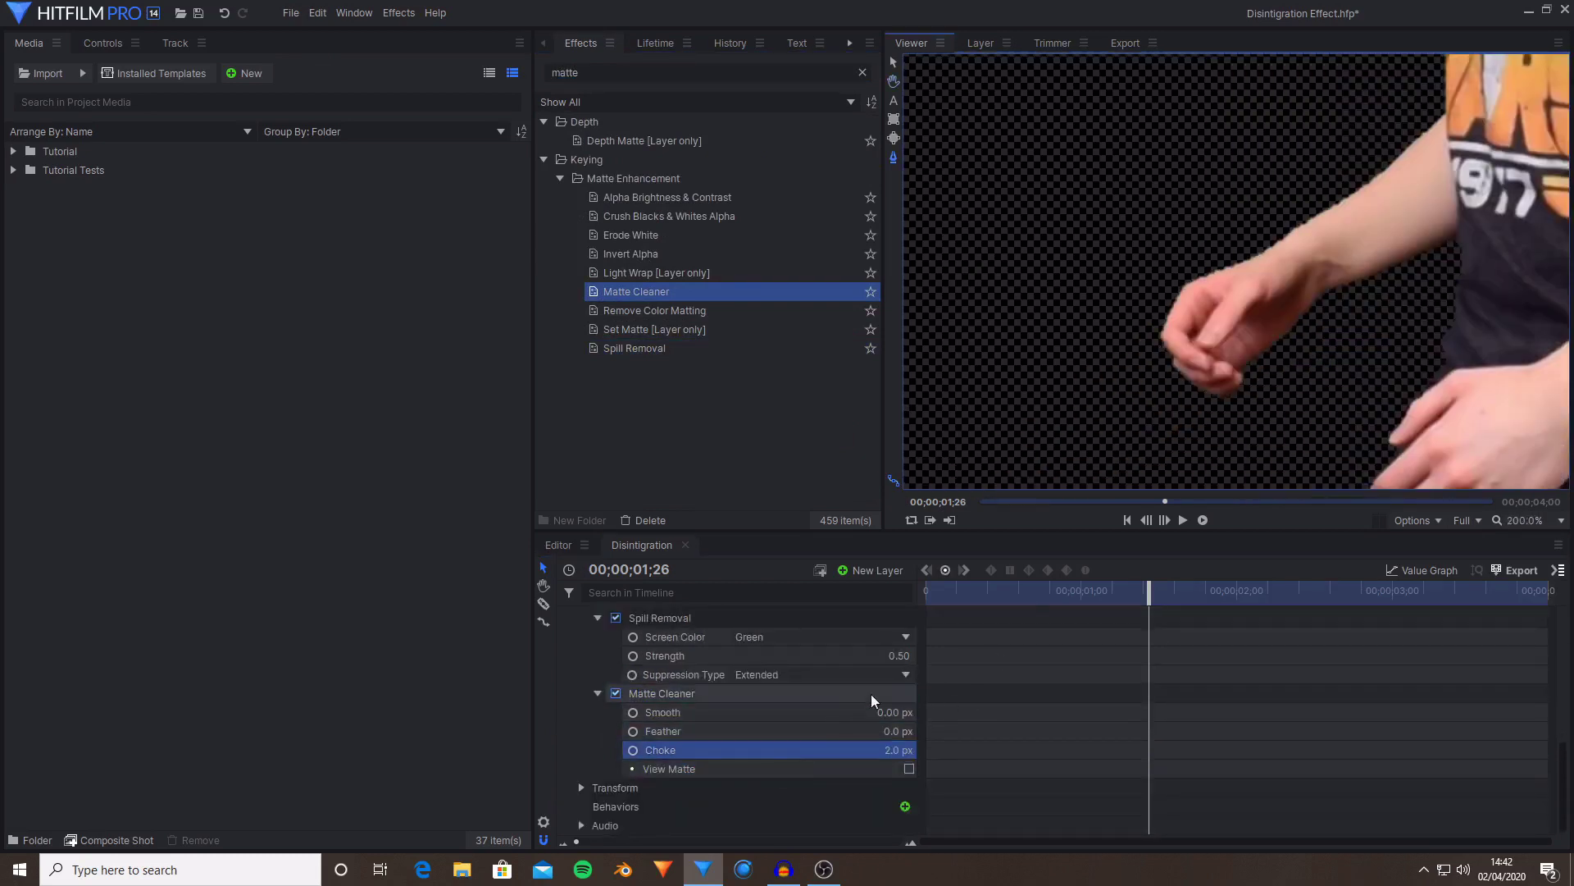
{"action": "left_click", "coordinate": [895, 712]}
{"action": "left_click", "coordinate": [894, 712]}
{"action": "left_click", "coordinate": [894, 713]}
{"action": "type", "text": "8"}
{"action": "key", "text": "Return"}
{"action": "scroll", "coordinate": [1427, 246], "scroll_direction": "down", "scroll_amount": 5}
{"action": "left_click", "coordinate": [1560, 519]}
{"action": "left_click", "coordinate": [1525, 779]}
{"action": "scroll", "coordinate": [597, 736], "scroll_direction": "up", "scroll_amount": 5}
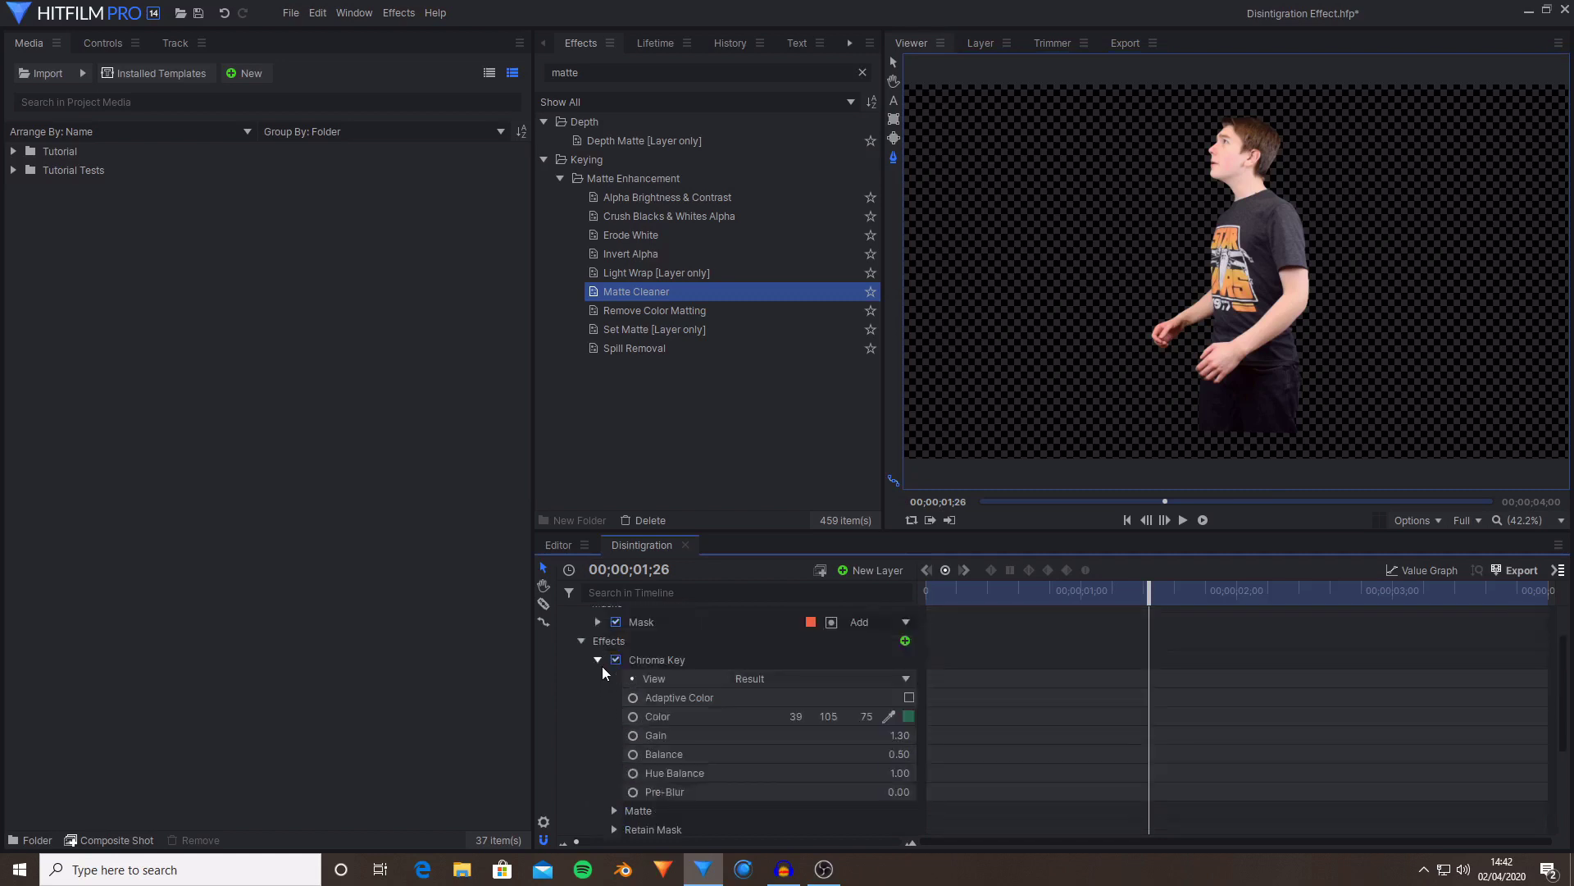
{"action": "left_click", "coordinate": [597, 659]}
{"action": "left_click", "coordinate": [565, 616]}
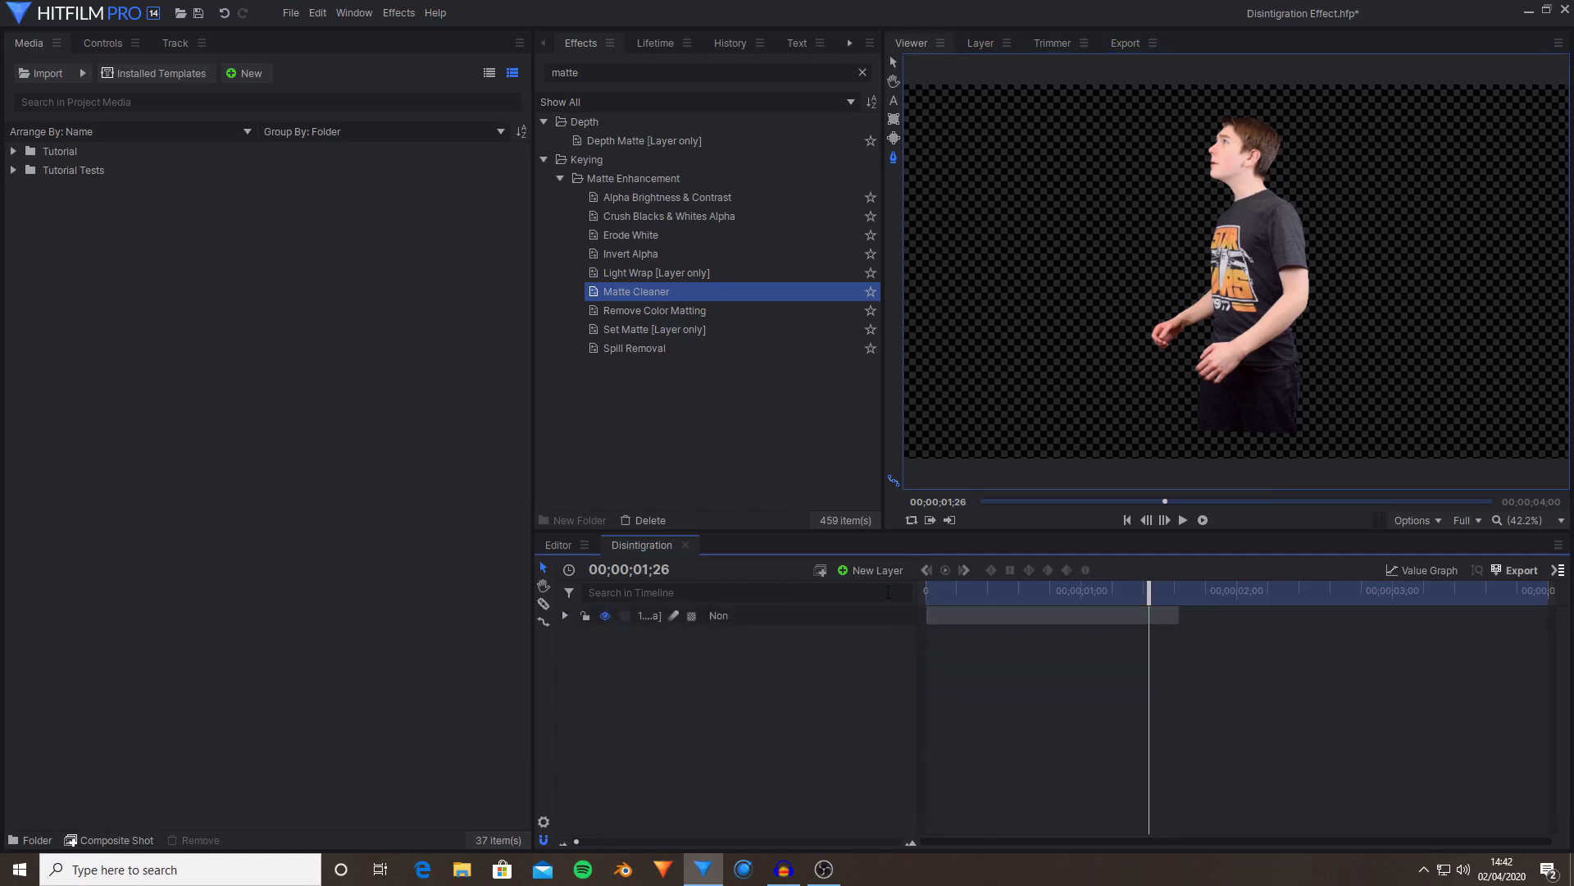
- With the playhead at 00;00;00;49, place the rocky mountain panorama beneath the footage layer and enlarge the footage against it
{"action": "left_click_drag", "start_coordinate": [1072, 591], "coordinate": [1053, 591]}
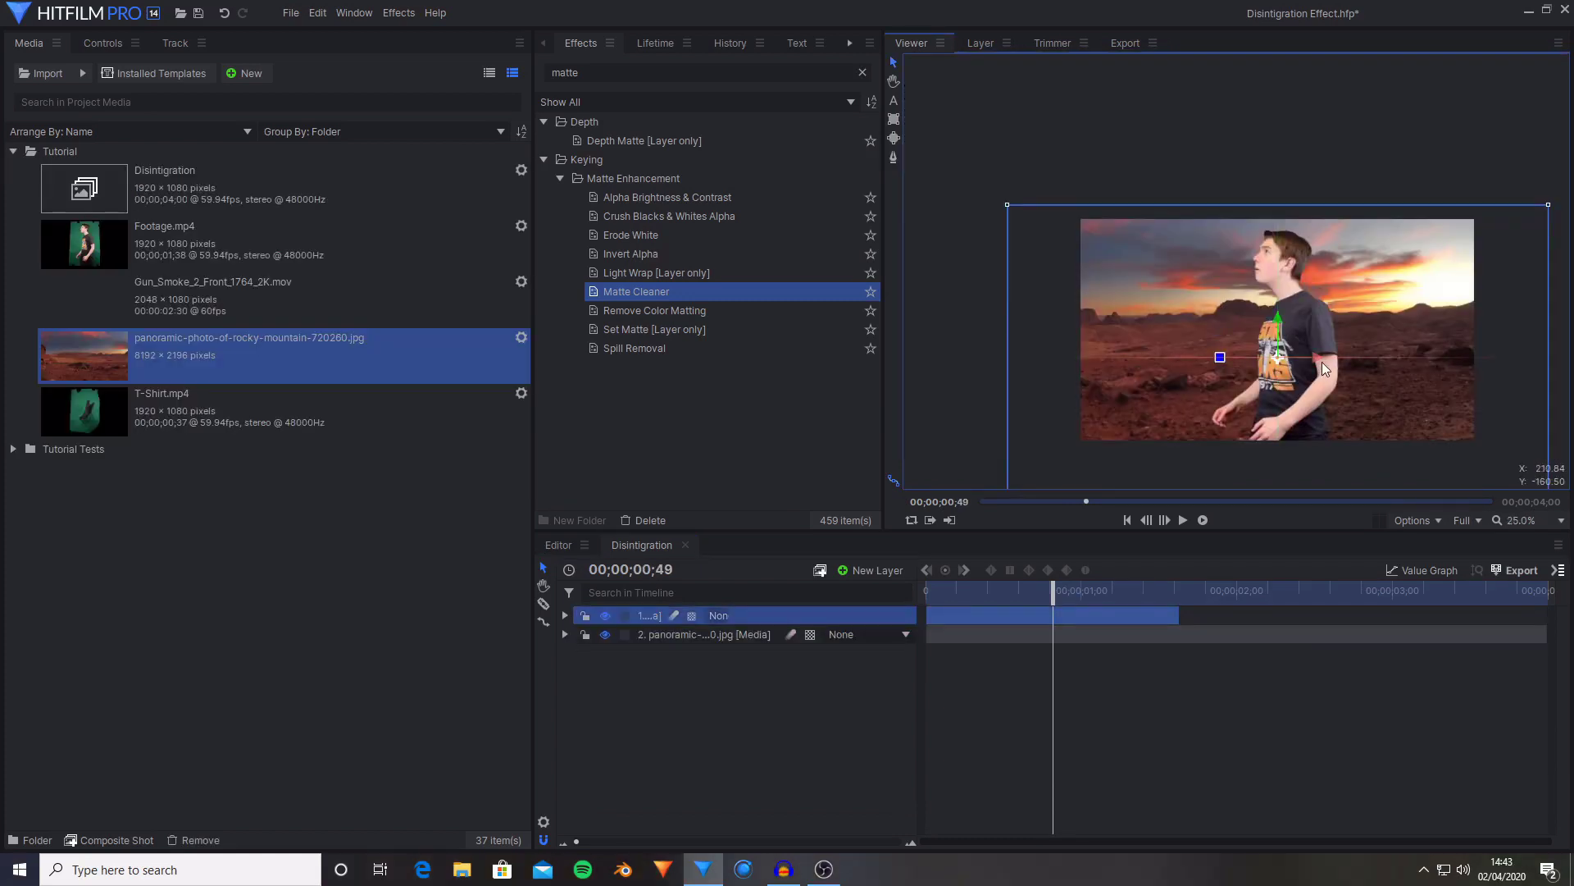
{"action": "left_click", "coordinate": [1324, 360]}
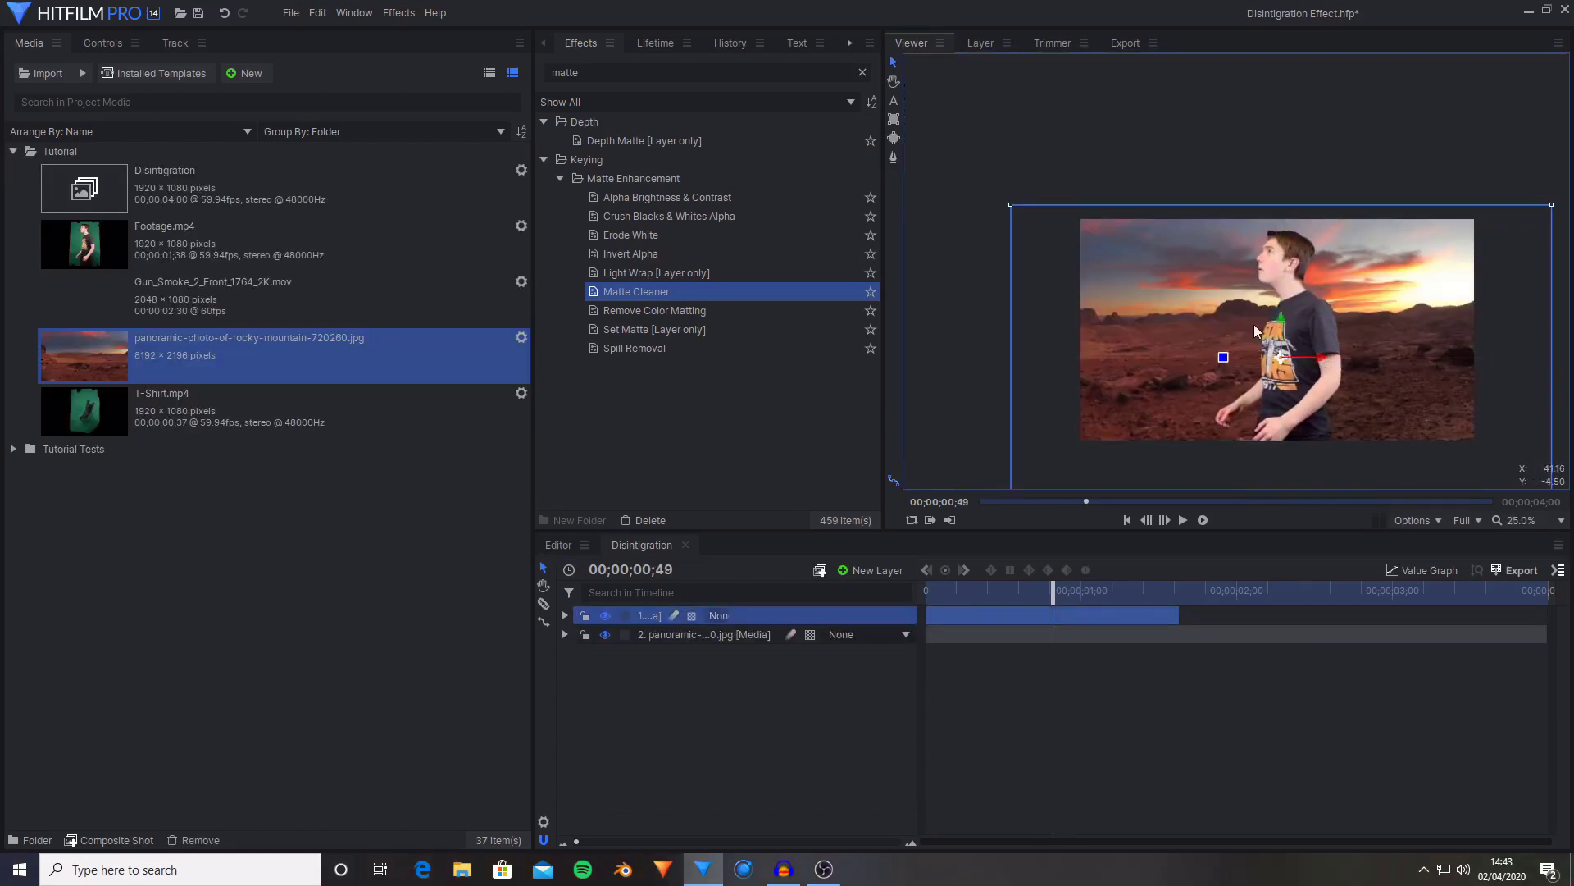
{"action": "left_click", "coordinate": [1561, 519]}
{"action": "left_click", "coordinate": [1526, 795]}
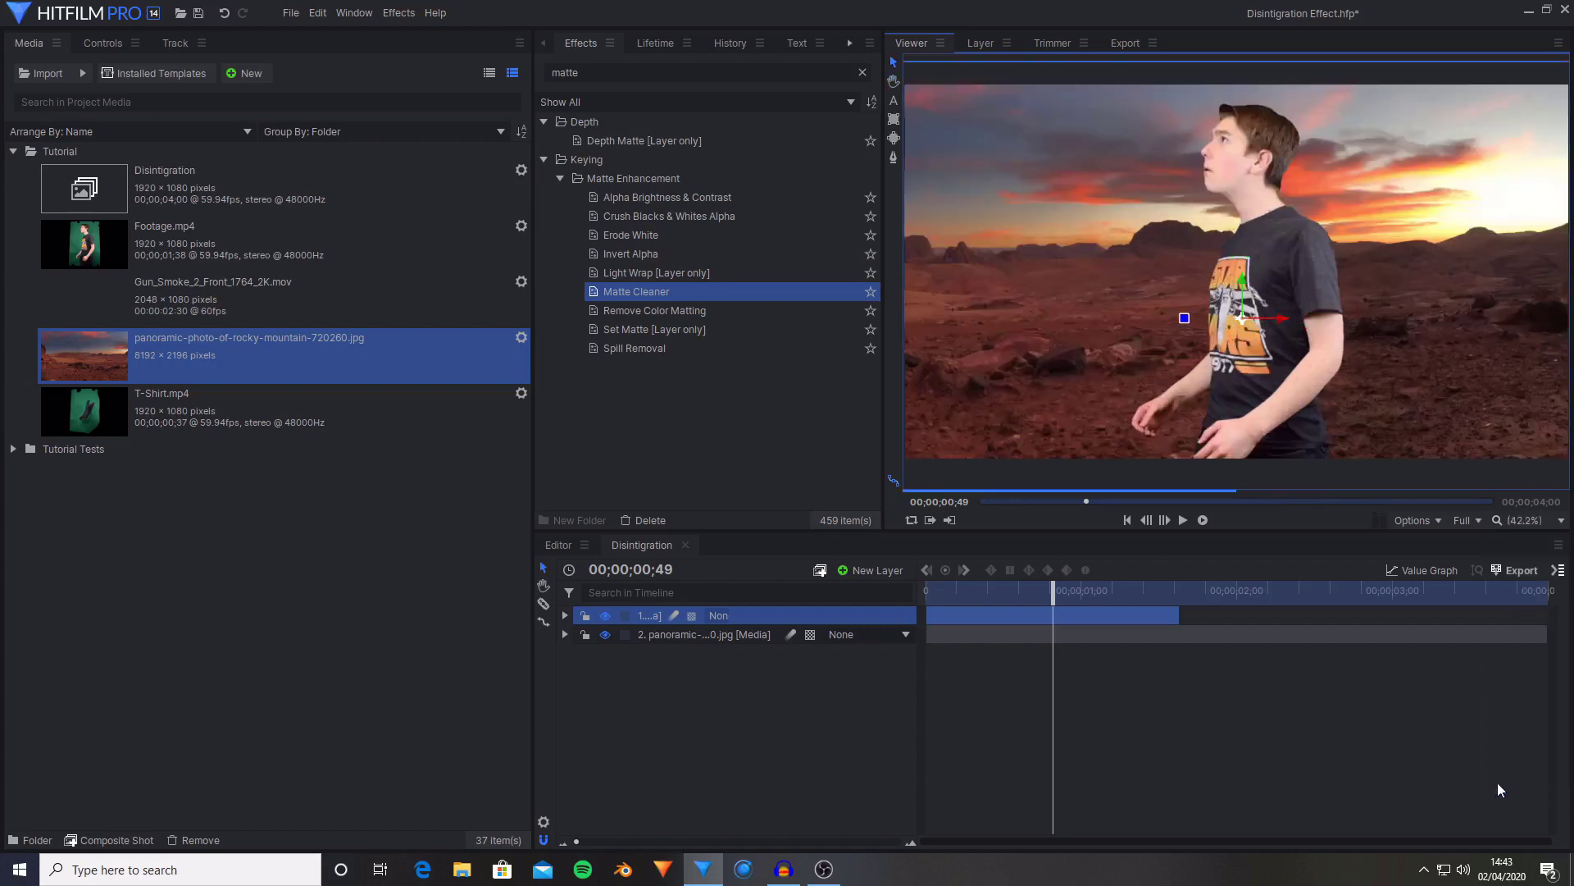
- Place the Gun_Smoke_2_Front clip above the footage layer and trim its start to where the actor's footage ends
{"action": "left_click", "coordinate": [804, 720]}
{"action": "left_click", "coordinate": [1187, 499]}
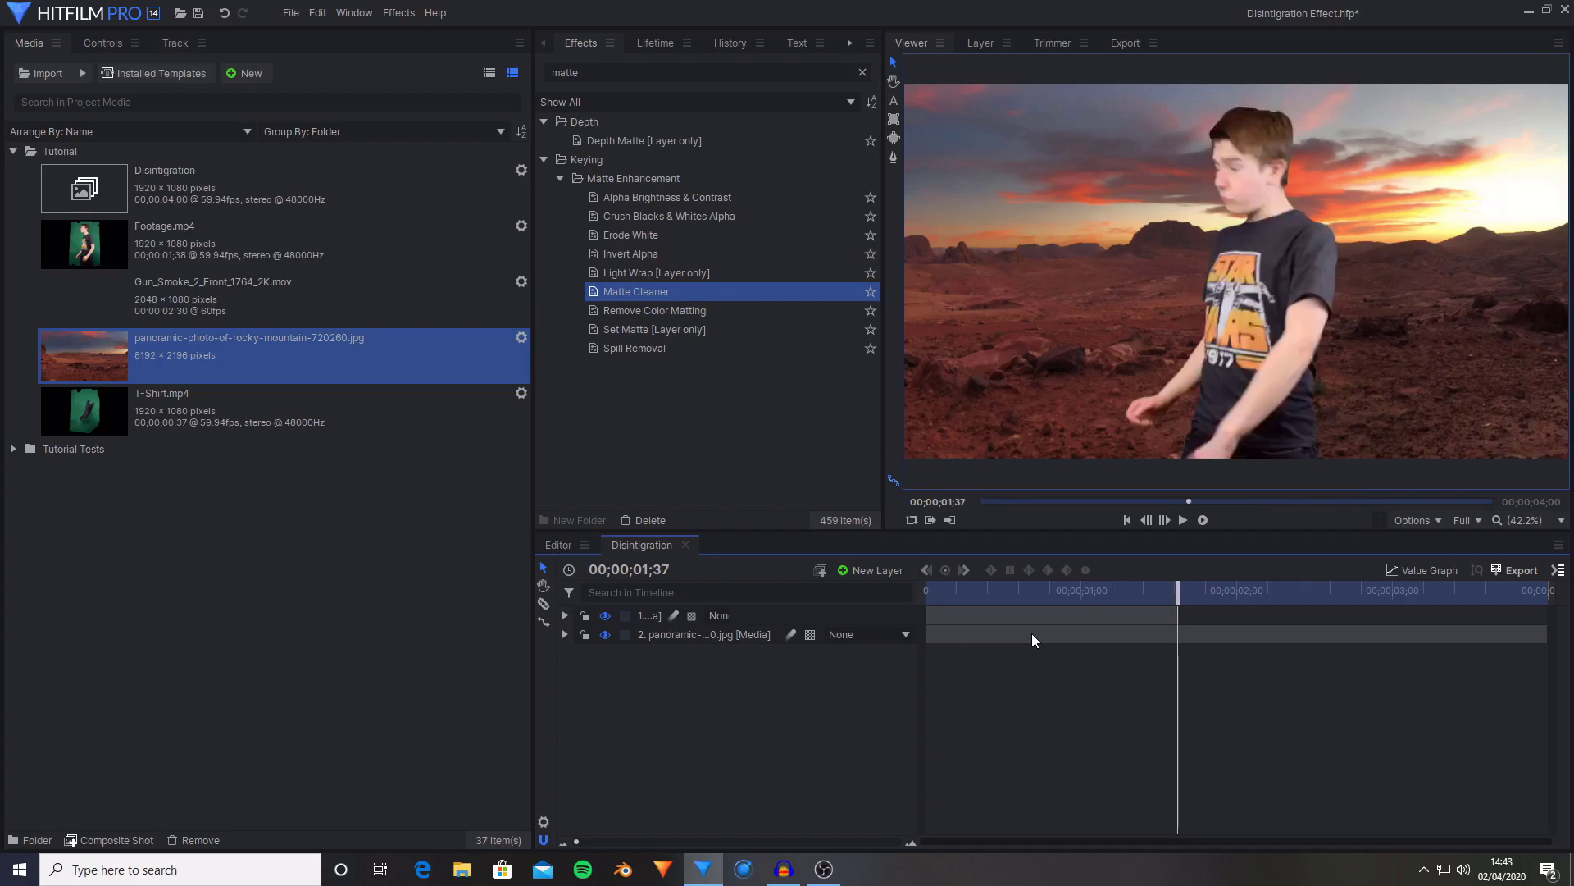
{"action": "left_click", "coordinate": [176, 305]}
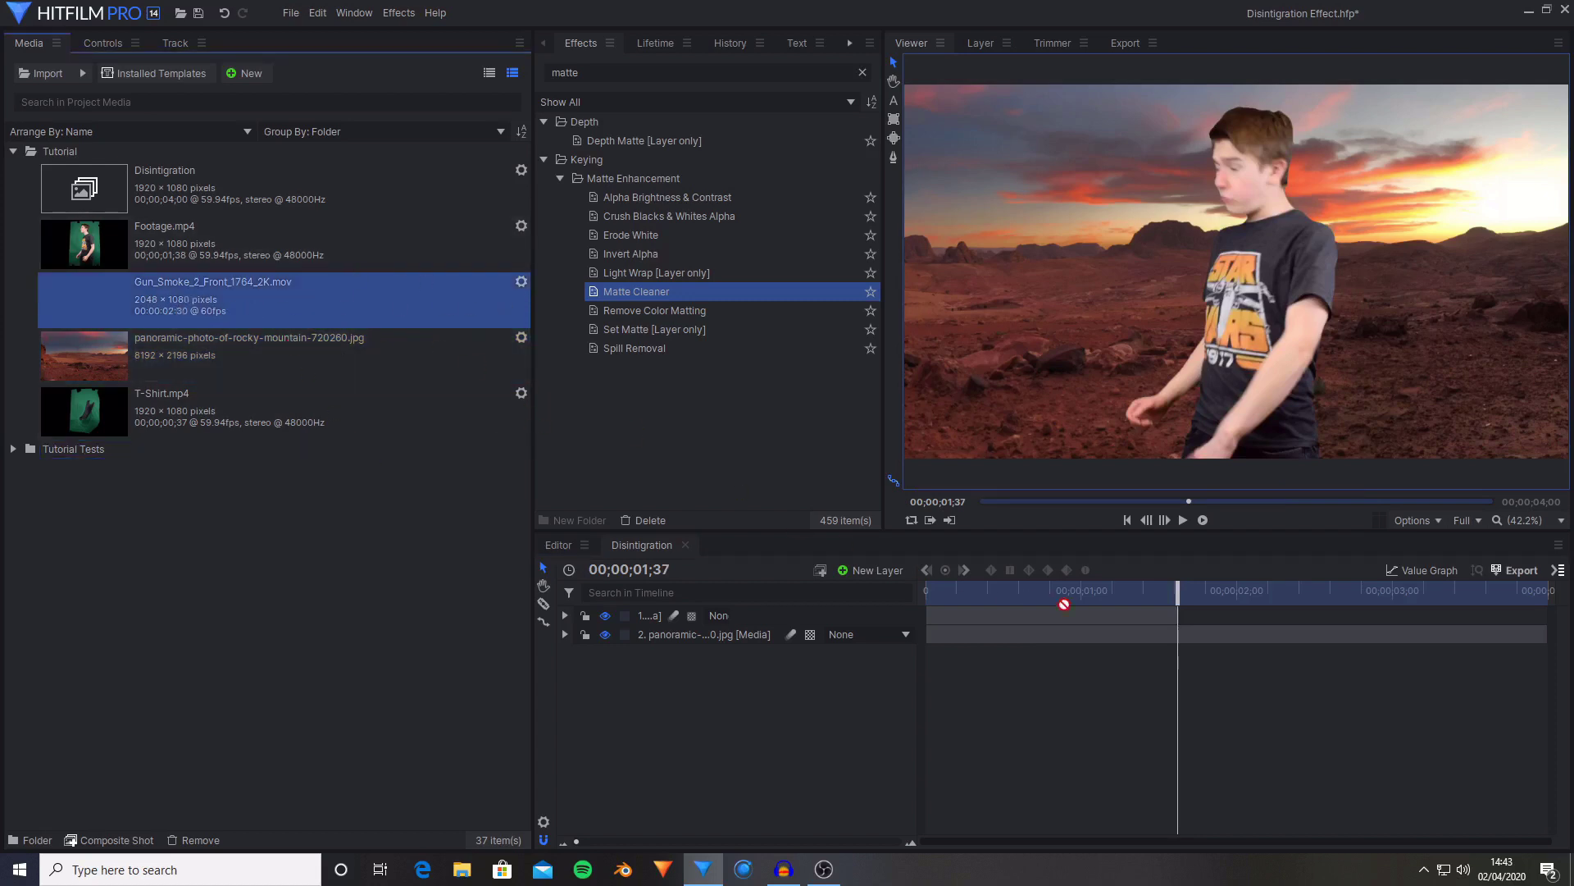
{"action": "left_click_drag", "start_coordinate": [1077, 609], "coordinate": [1178, 593]}
{"action": "scroll", "coordinate": [1308, 287], "scroll_direction": "down", "scroll_amount": 3}
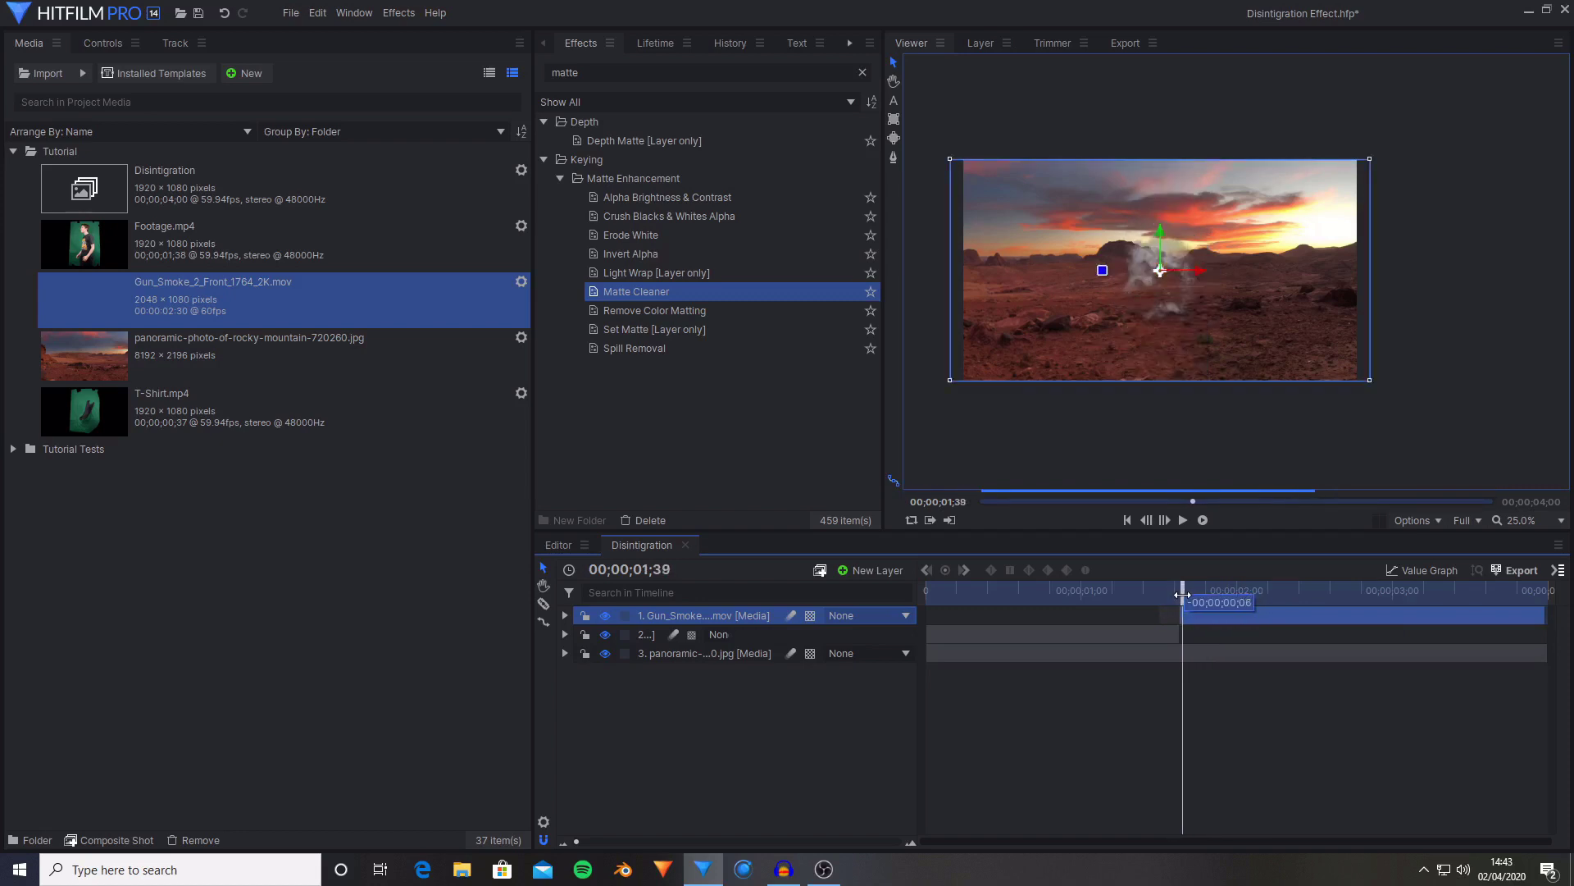
- Enlarge the smoke layer, rotate it slightly and position it over where the actor stood, previewing the transition
{"action": "left_click_drag", "start_coordinate": [1370, 380], "coordinate": [1455, 426]}
{"action": "left_click_drag", "start_coordinate": [1146, 294], "coordinate": [1145, 290]}
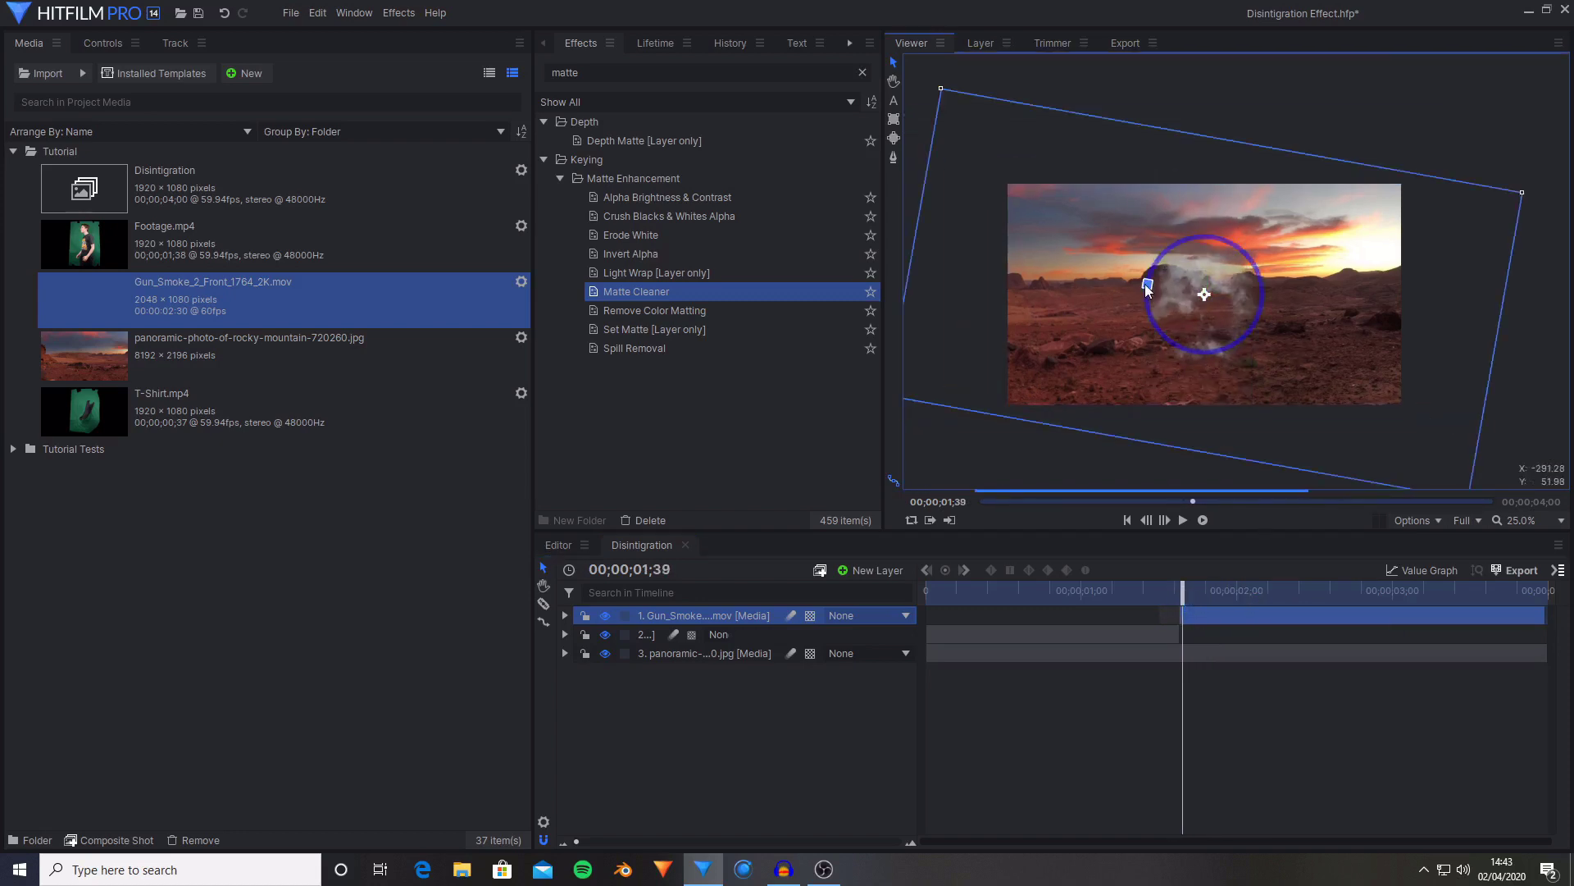
{"action": "left_click_drag", "start_coordinate": [1492, 371], "coordinate": [1406, 329]}
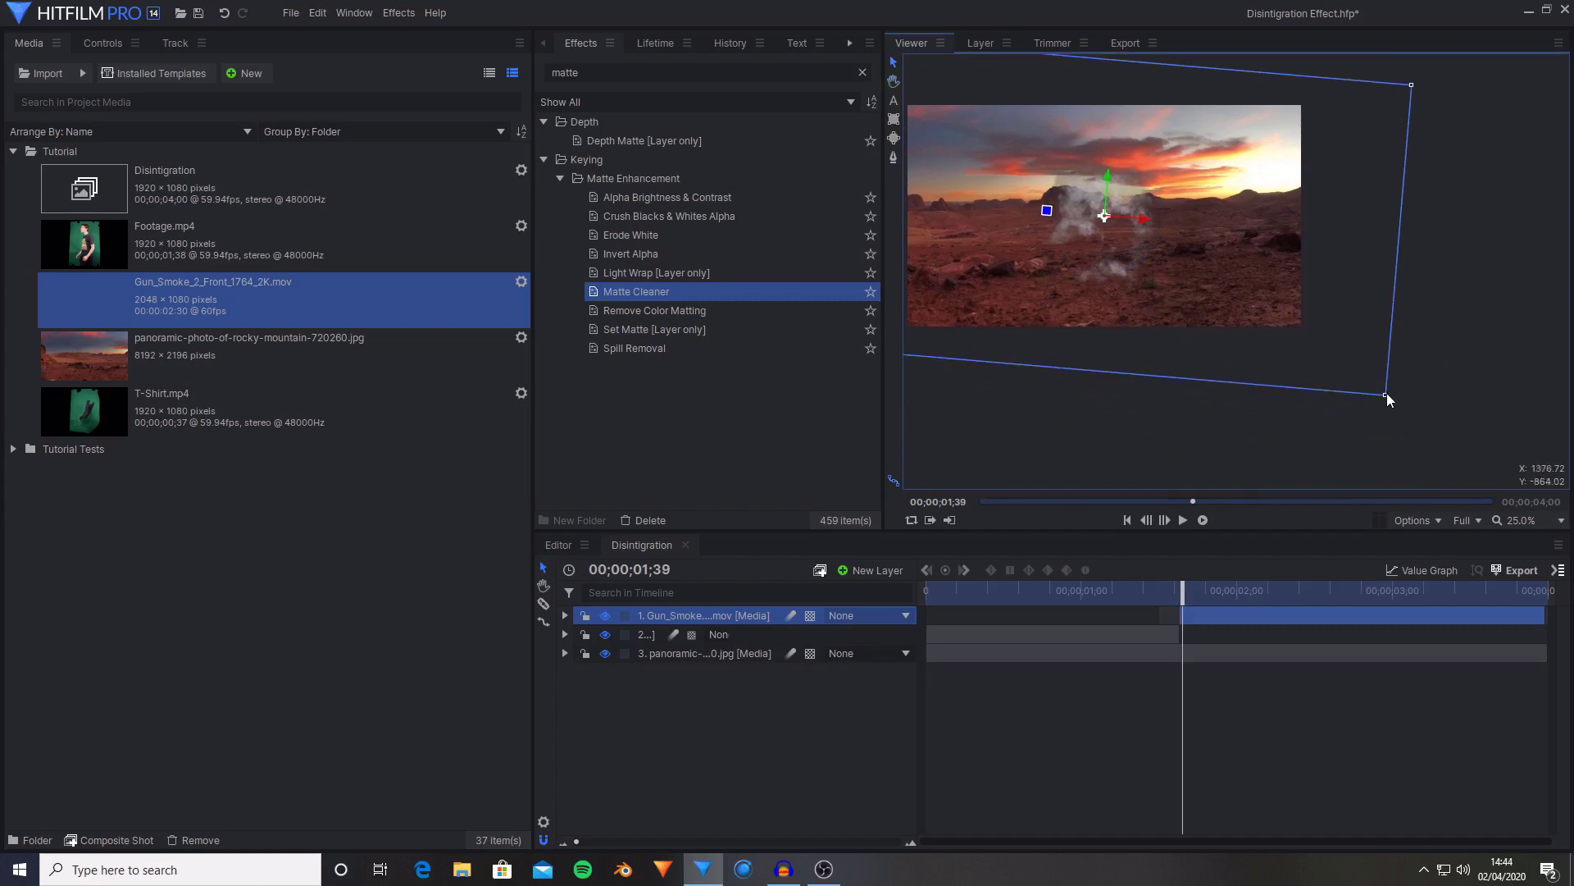
{"action": "left_click", "coordinate": [1561, 520]}
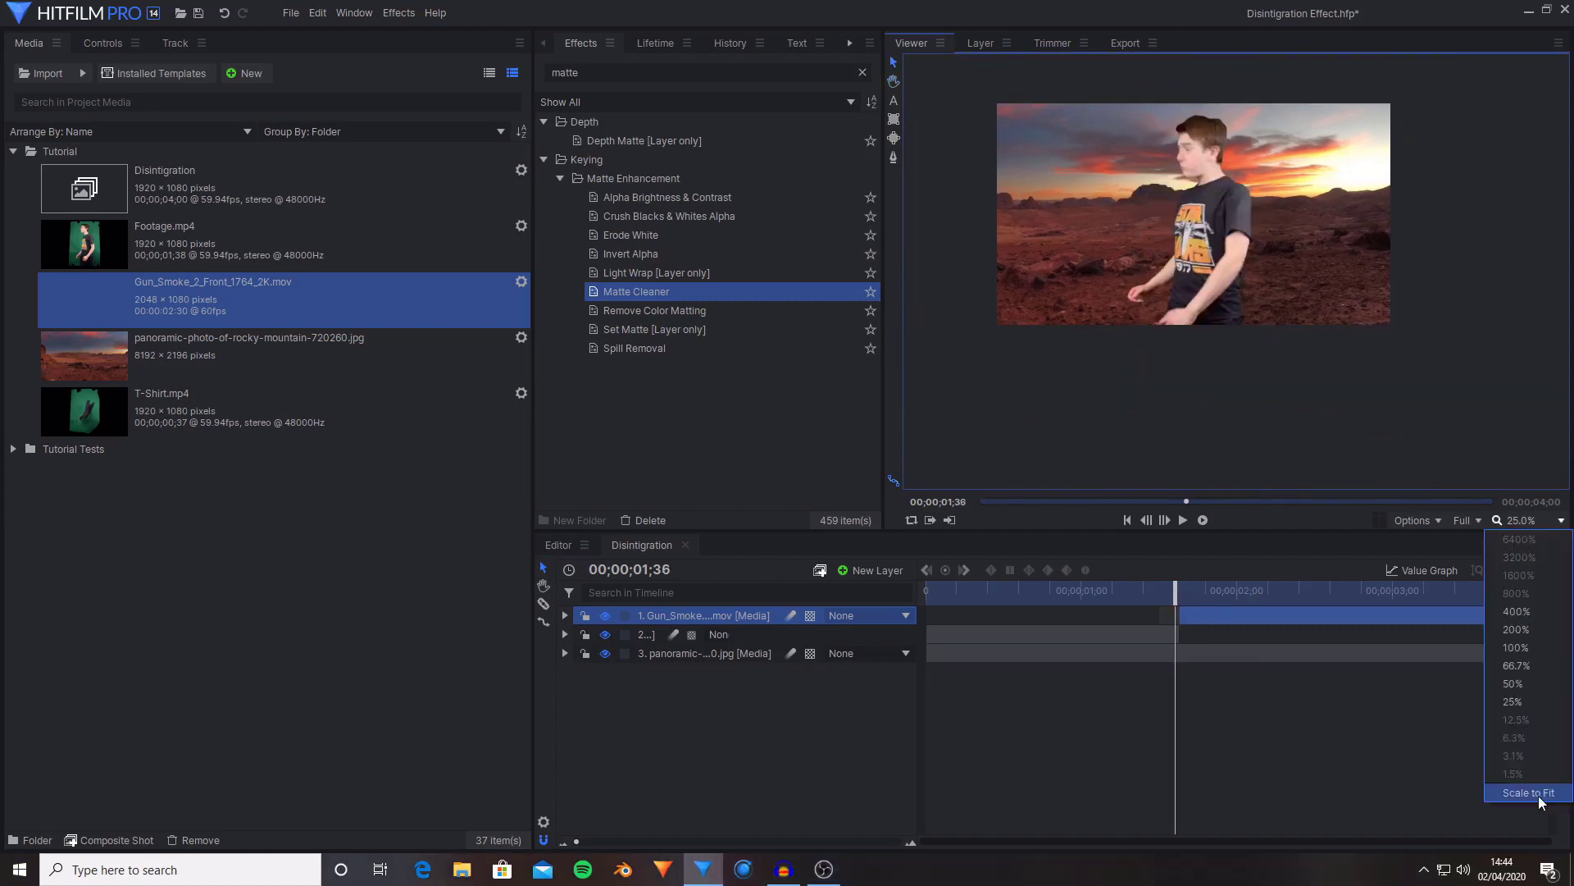
{"action": "left_click", "coordinate": [1530, 792]}
{"action": "left_click_drag", "start_coordinate": [1181, 589], "coordinate": [1159, 589]}
{"action": "left_click", "coordinate": [1202, 521]}
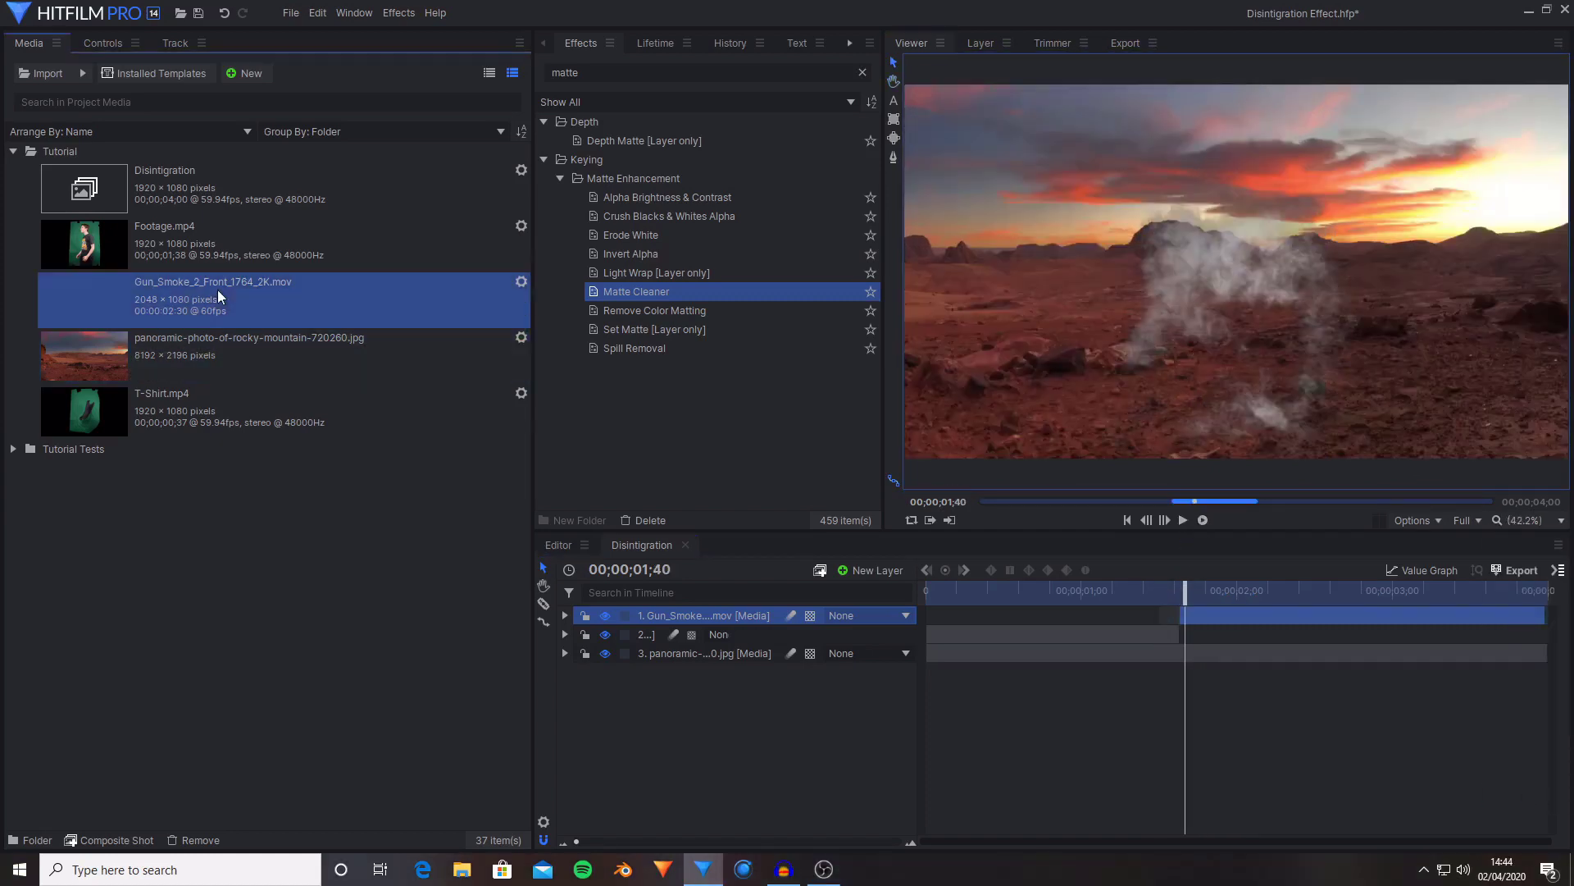
- Place T-Shirt.mp4 above the smoke layer, starting where the actor's footage ends
{"action": "left_click", "coordinate": [218, 254]}
{"action": "left_click_drag", "start_coordinate": [223, 414], "coordinate": [976, 546]}
{"action": "left_click_drag", "start_coordinate": [1186, 592], "coordinate": [1180, 592]}
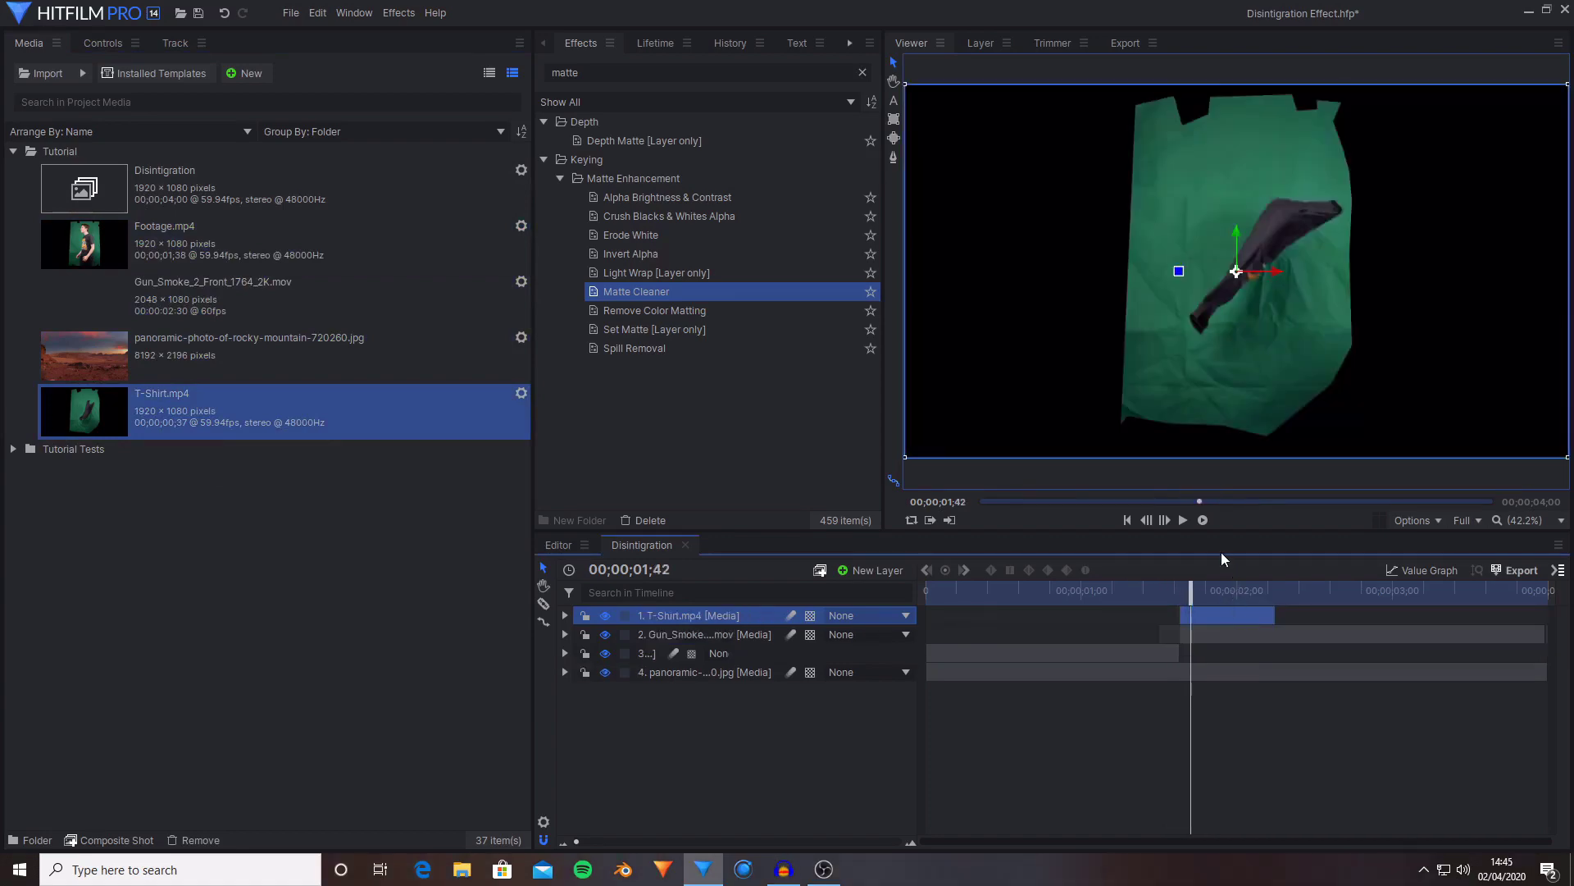
{"action": "left_click_drag", "start_coordinate": [1190, 589], "coordinate": [1187, 589]}
- Copy the Chroma Key, Spill Removal and Matte Cleaner effects from the actor's footage layer to the T-Shirt.mp4 layer
{"action": "left_click", "coordinate": [697, 634]}
{"action": "left_click", "coordinate": [643, 654]}
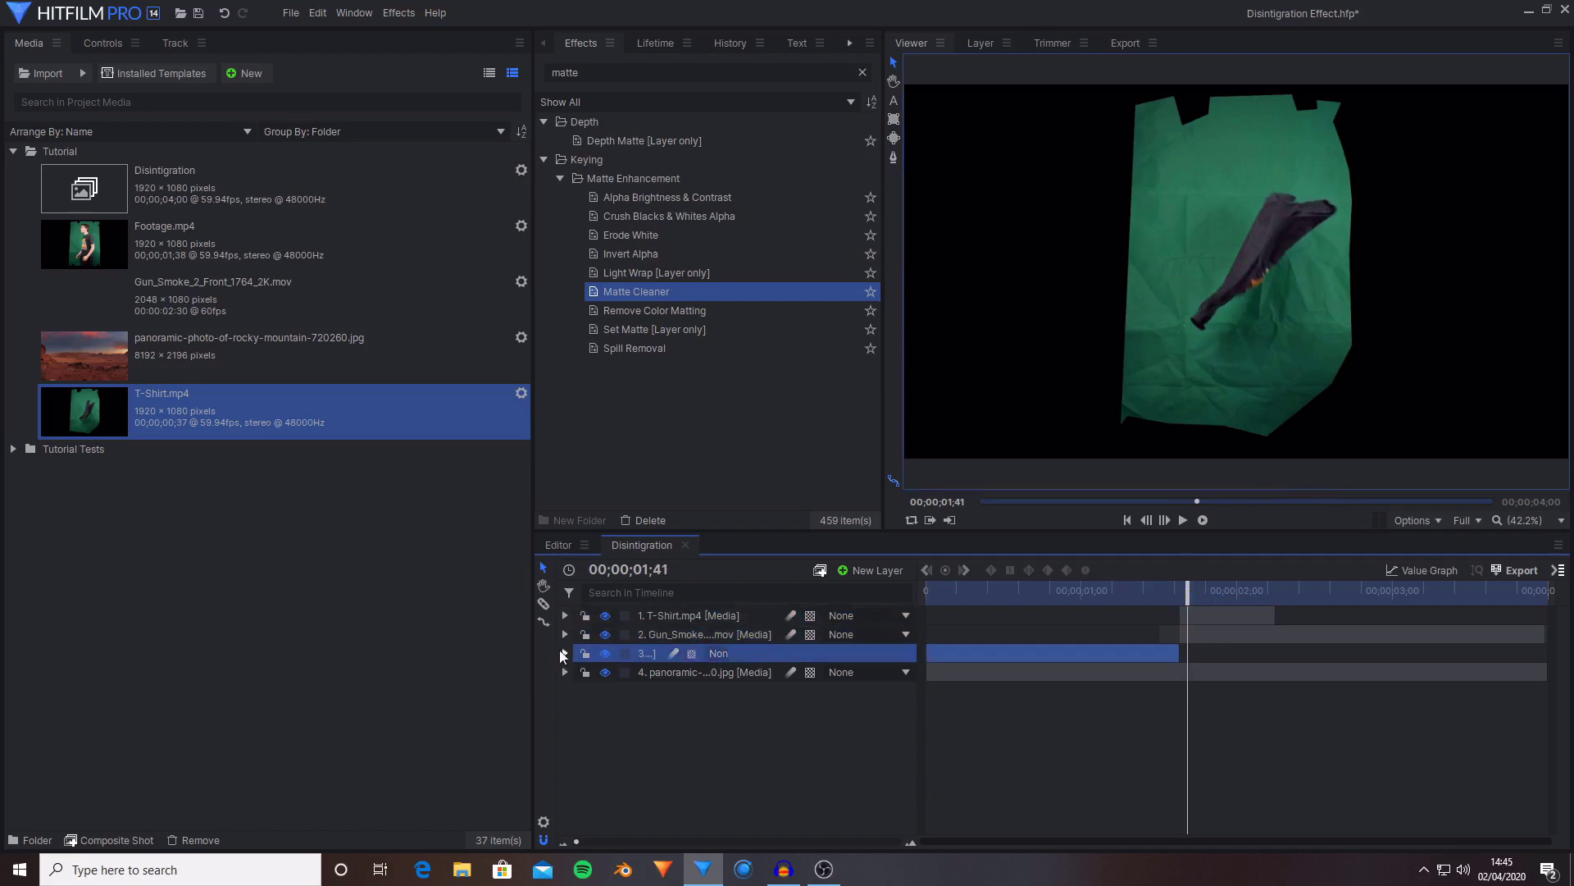
{"action": "left_click", "coordinate": [565, 654]}
{"action": "left_click", "coordinate": [657, 730]}
{"action": "left_click", "coordinate": [684, 766], "text": "shift"}
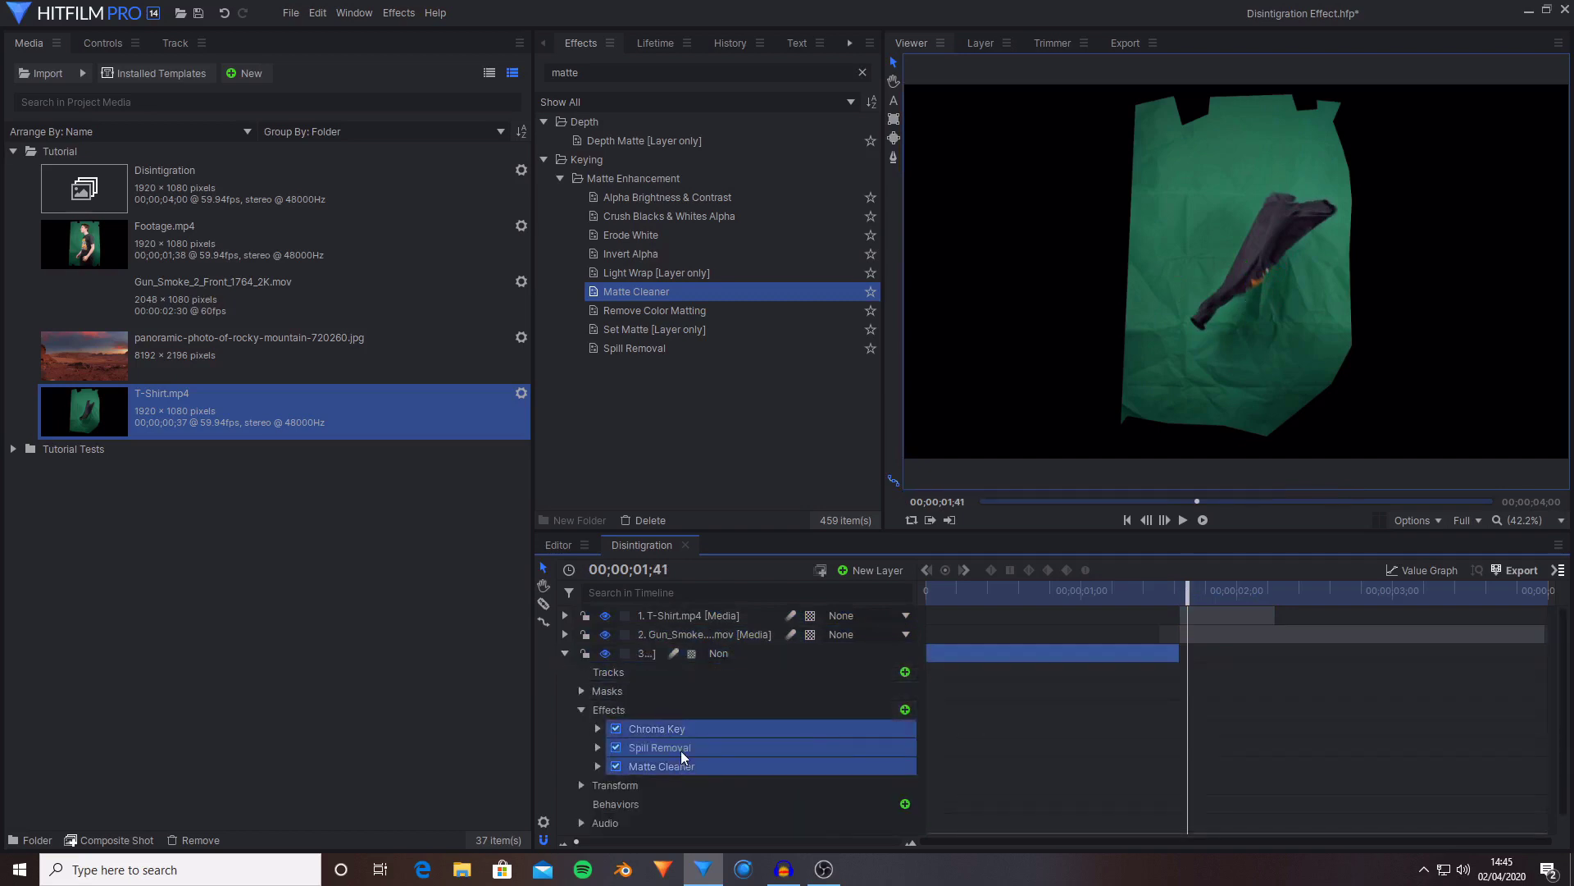
{"action": "right_click", "coordinate": [682, 751]}
{"action": "left_click", "coordinate": [729, 632]}
{"action": "left_click", "coordinate": [565, 653]}
{"action": "left_click", "coordinate": [706, 616]}
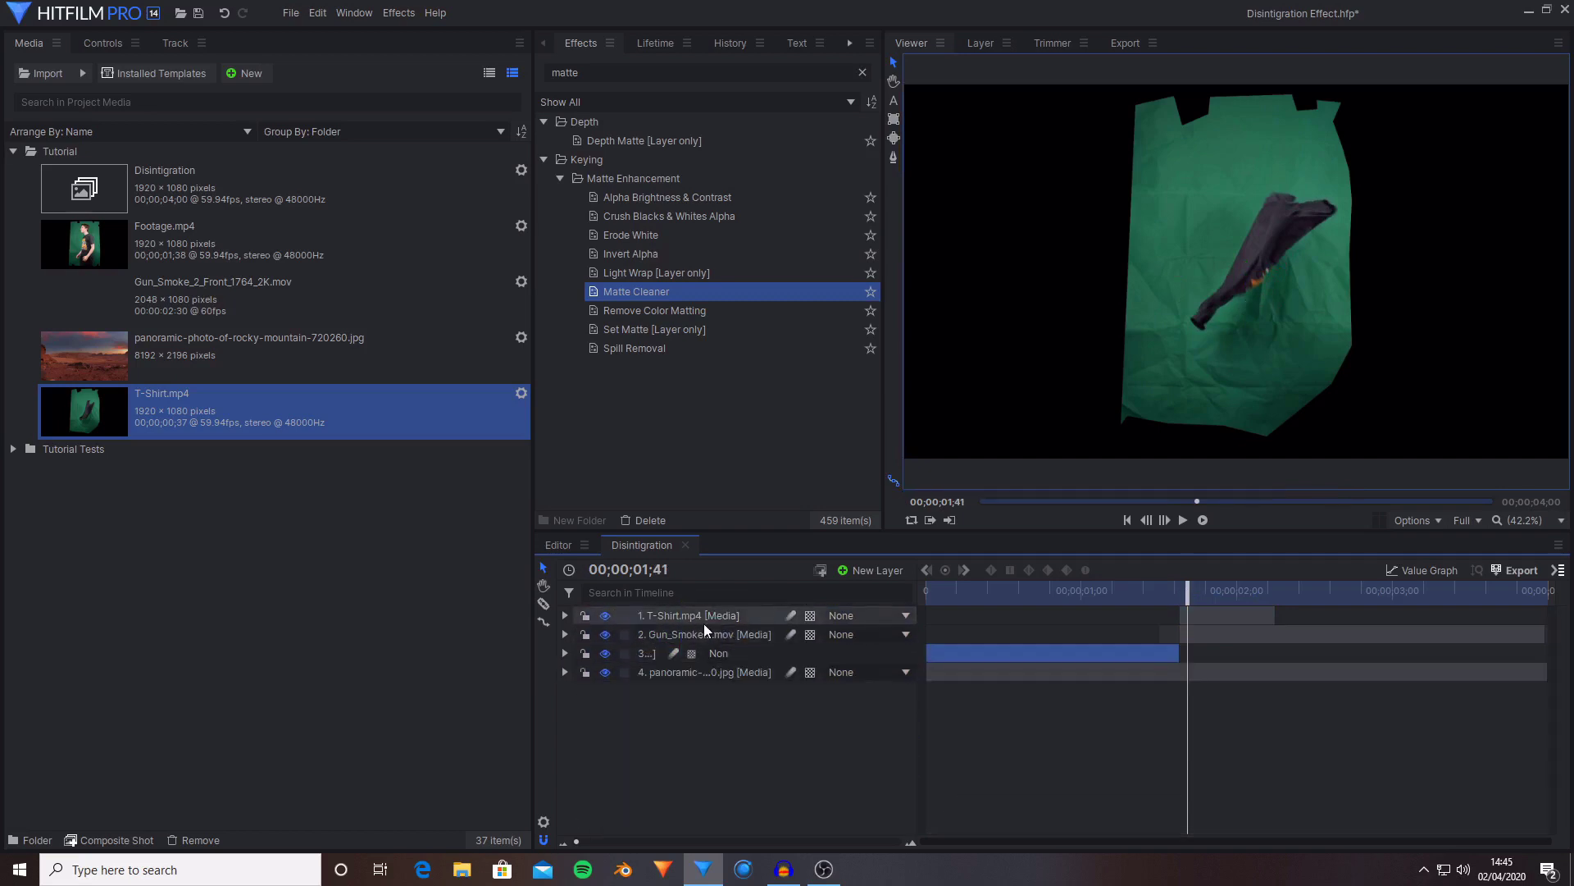
{"action": "right_click", "coordinate": [705, 616]}
{"action": "left_click", "coordinate": [775, 377]}
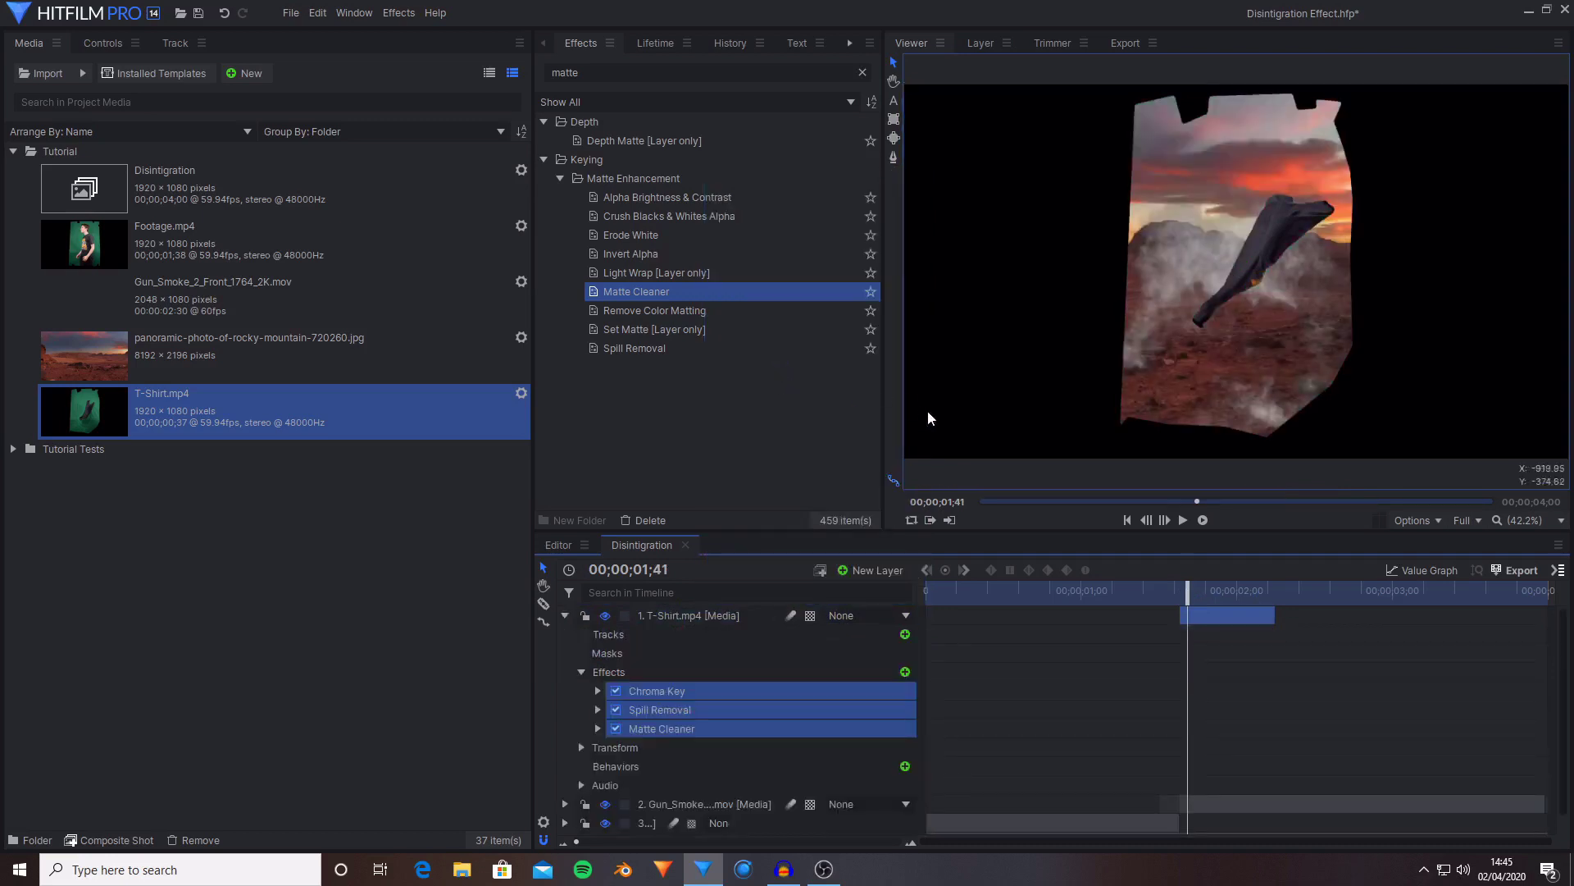
{"action": "left_click", "coordinate": [373, 683]}
- Copy the mask from the actor's footage layer onto the T-Shirt.mp4 layer
{"action": "scroll", "coordinate": [646, 692], "scroll_direction": "down", "scroll_amount": 1}
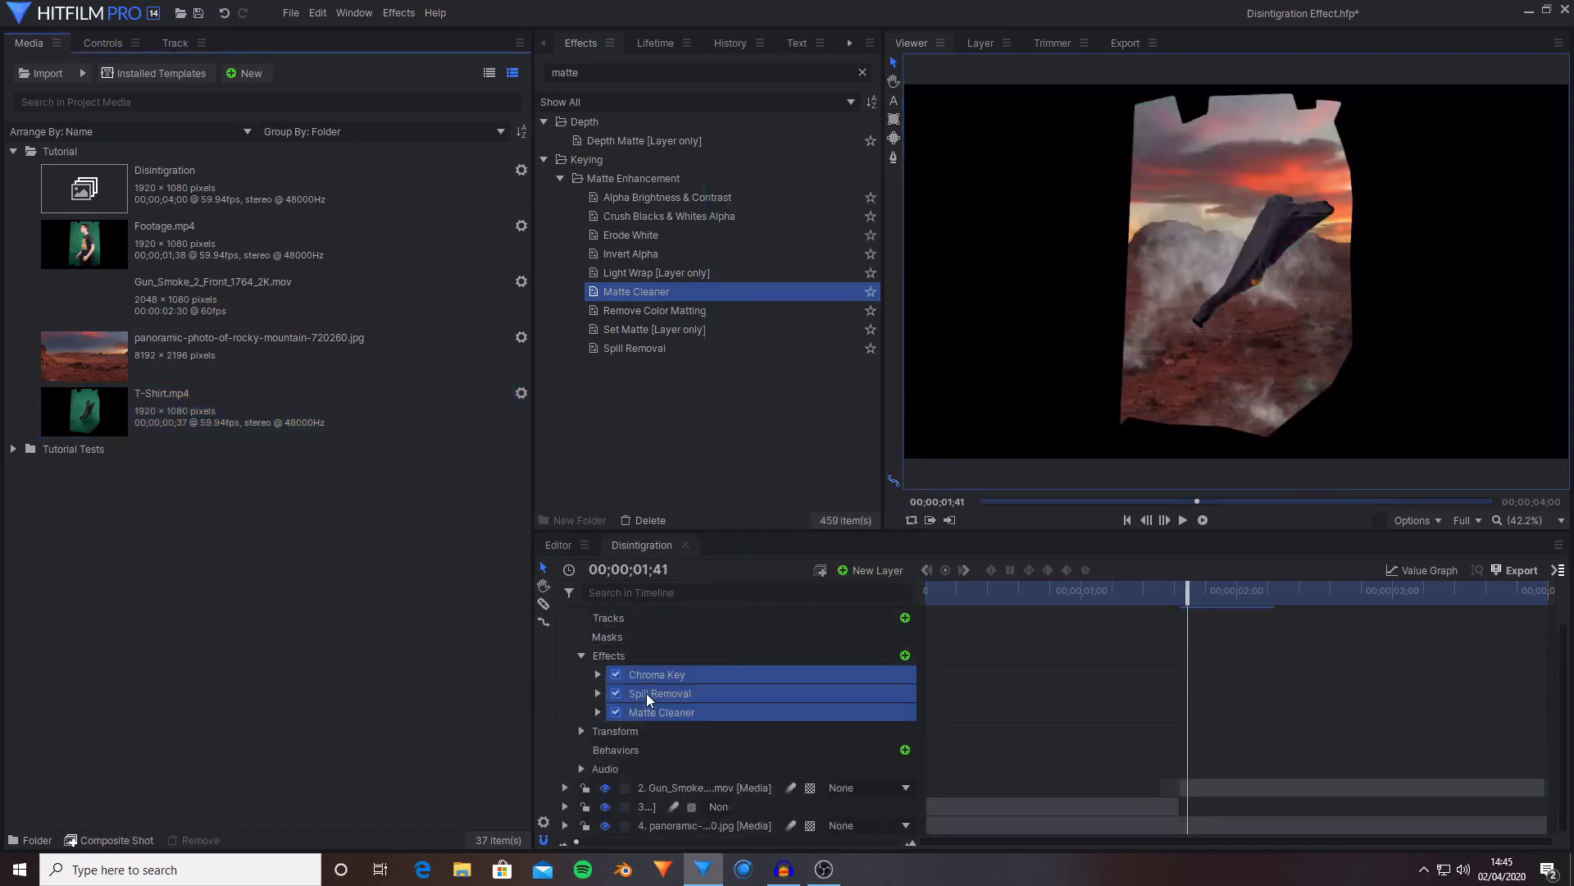
{"action": "left_click", "coordinate": [567, 806]}
{"action": "scroll", "coordinate": [646, 758], "scroll_direction": "down", "scroll_amount": 2}
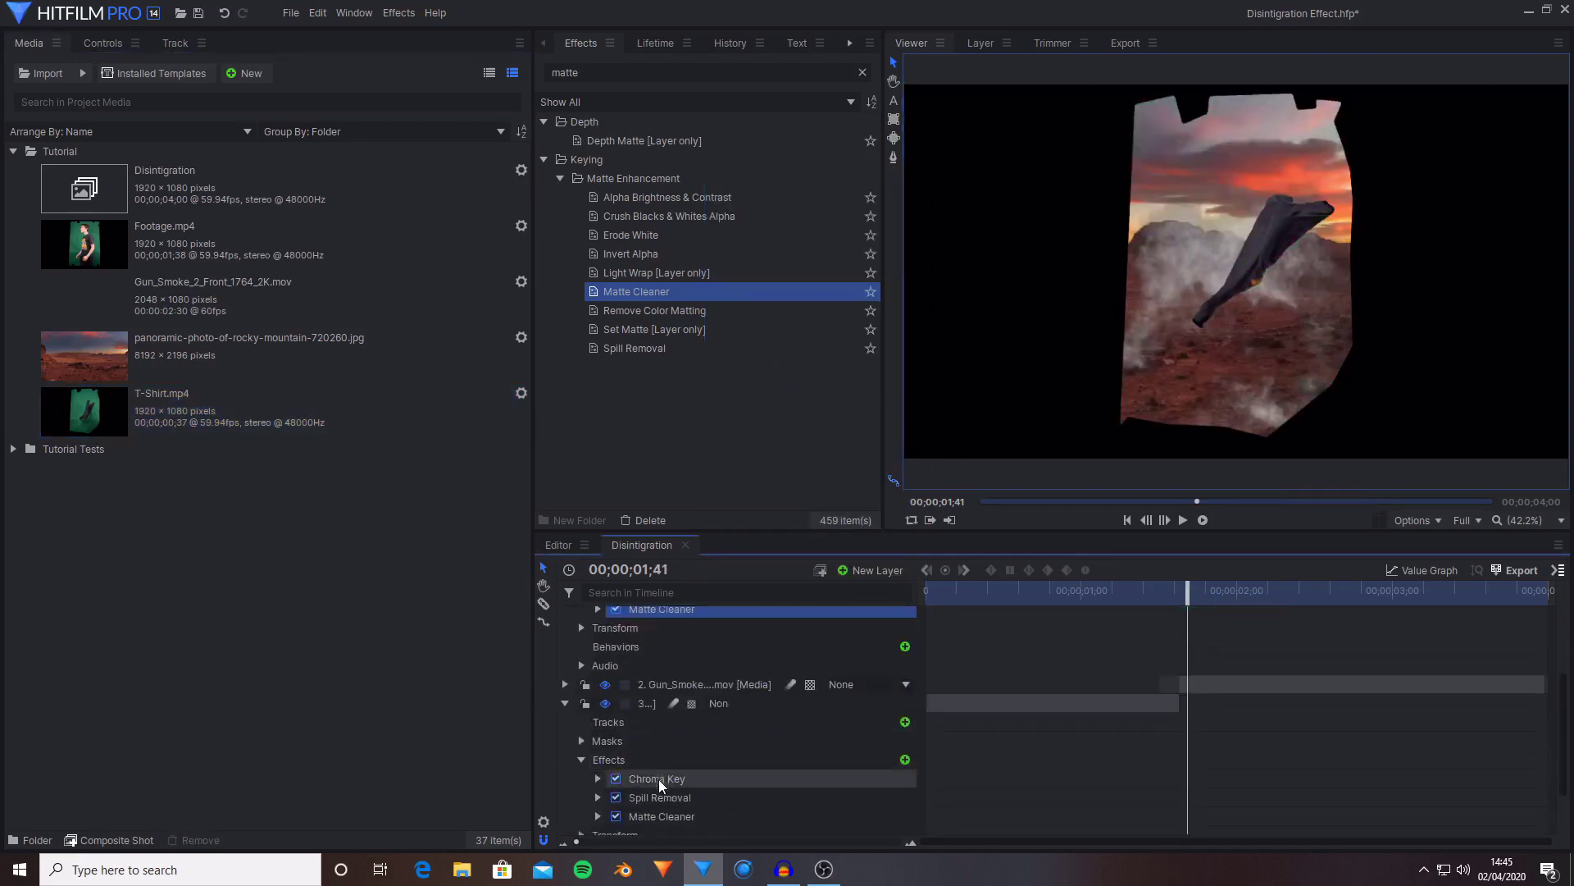
{"action": "left_click", "coordinate": [581, 759]}
{"action": "left_click", "coordinate": [581, 740]}
{"action": "right_click", "coordinate": [707, 761]}
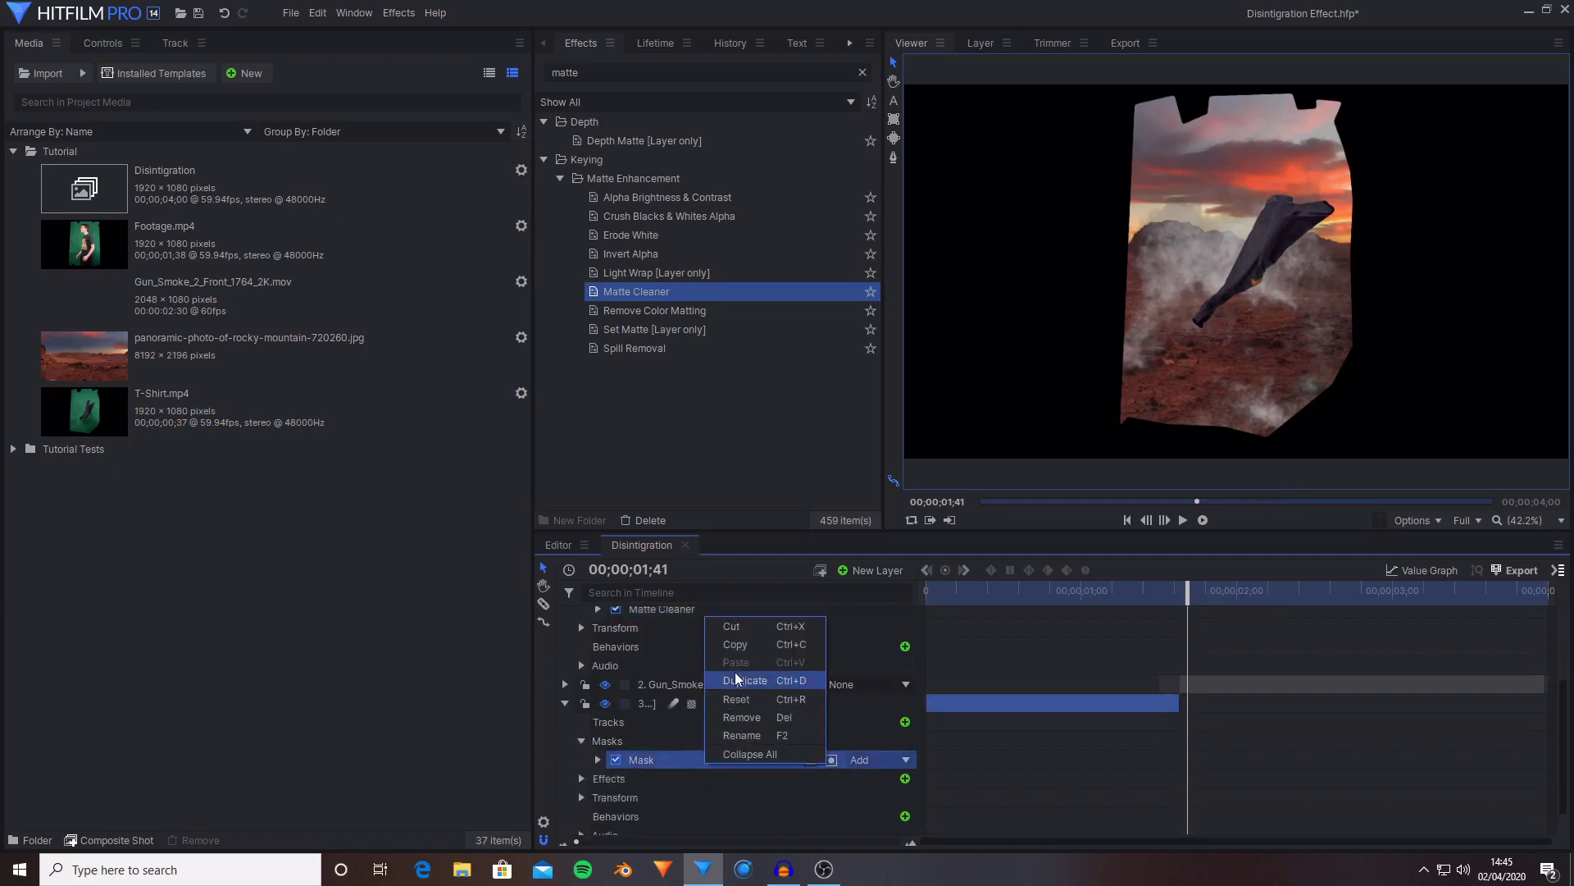
{"action": "left_click", "coordinate": [736, 645]}
{"action": "scroll", "coordinate": [567, 699], "scroll_direction": "up", "scroll_amount": 3}
{"action": "left_click", "coordinate": [655, 615]}
{"action": "key", "text": "ctrl+v"}
{"action": "left_click", "coordinate": [598, 672]}
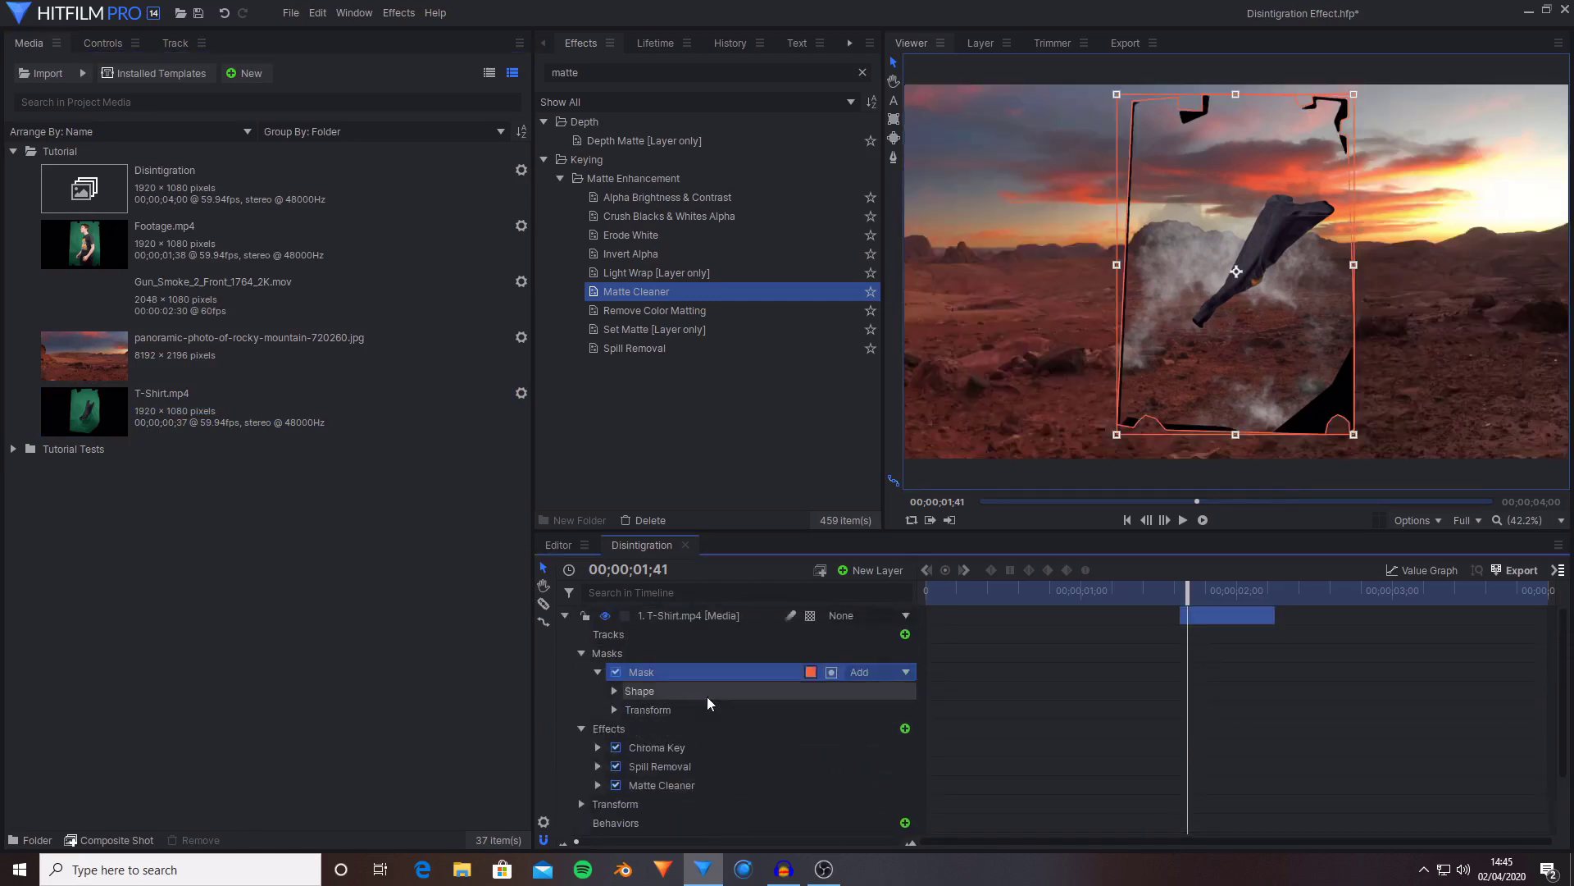
- Shrink the T-shirt layer's mask to hide the green screen's ragged edges, check it through 00;00;02;11 and collapse the layer
{"action": "left_click_drag", "start_coordinate": [1354, 435], "coordinate": [1339, 379]}
{"action": "left_click_drag", "start_coordinate": [1187, 592], "coordinate": [1251, 615]}
{"action": "left_click", "coordinate": [1529, 525]}
{"action": "left_click", "coordinate": [1546, 814]}
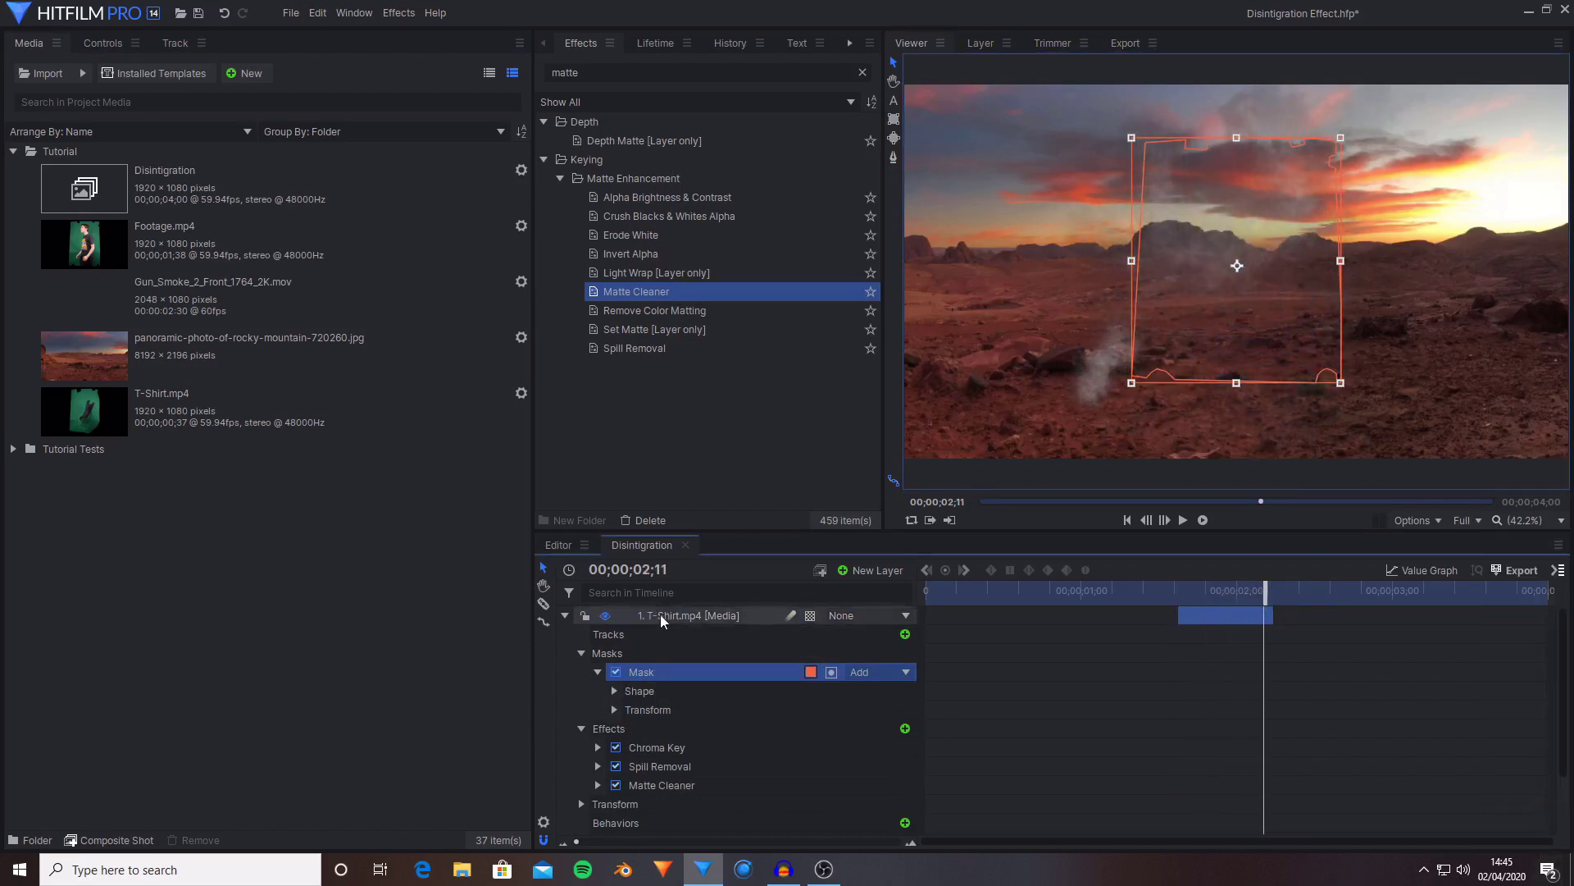
{"action": "left_click", "coordinate": [563, 615]}
- At 00;00;01;38, enlarge the T-shirt layer and position it where the actor's torso was, previewing the transition
{"action": "scroll", "coordinate": [1245, 325], "scroll_direction": "down", "scroll_amount": 2}
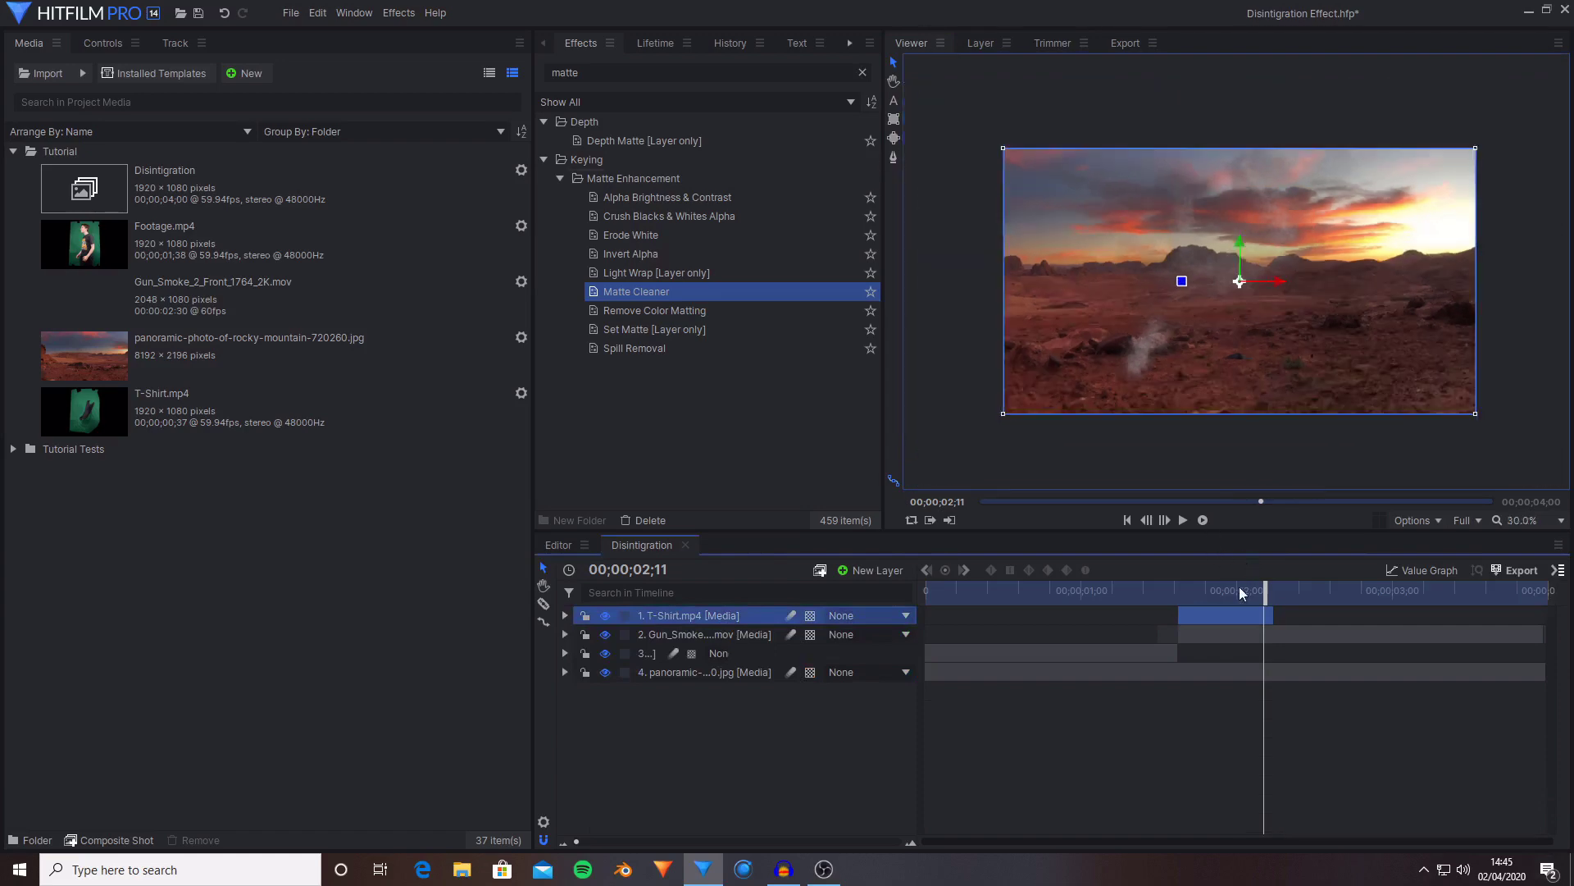
{"action": "left_click_drag", "start_coordinate": [1239, 592], "coordinate": [1181, 576]}
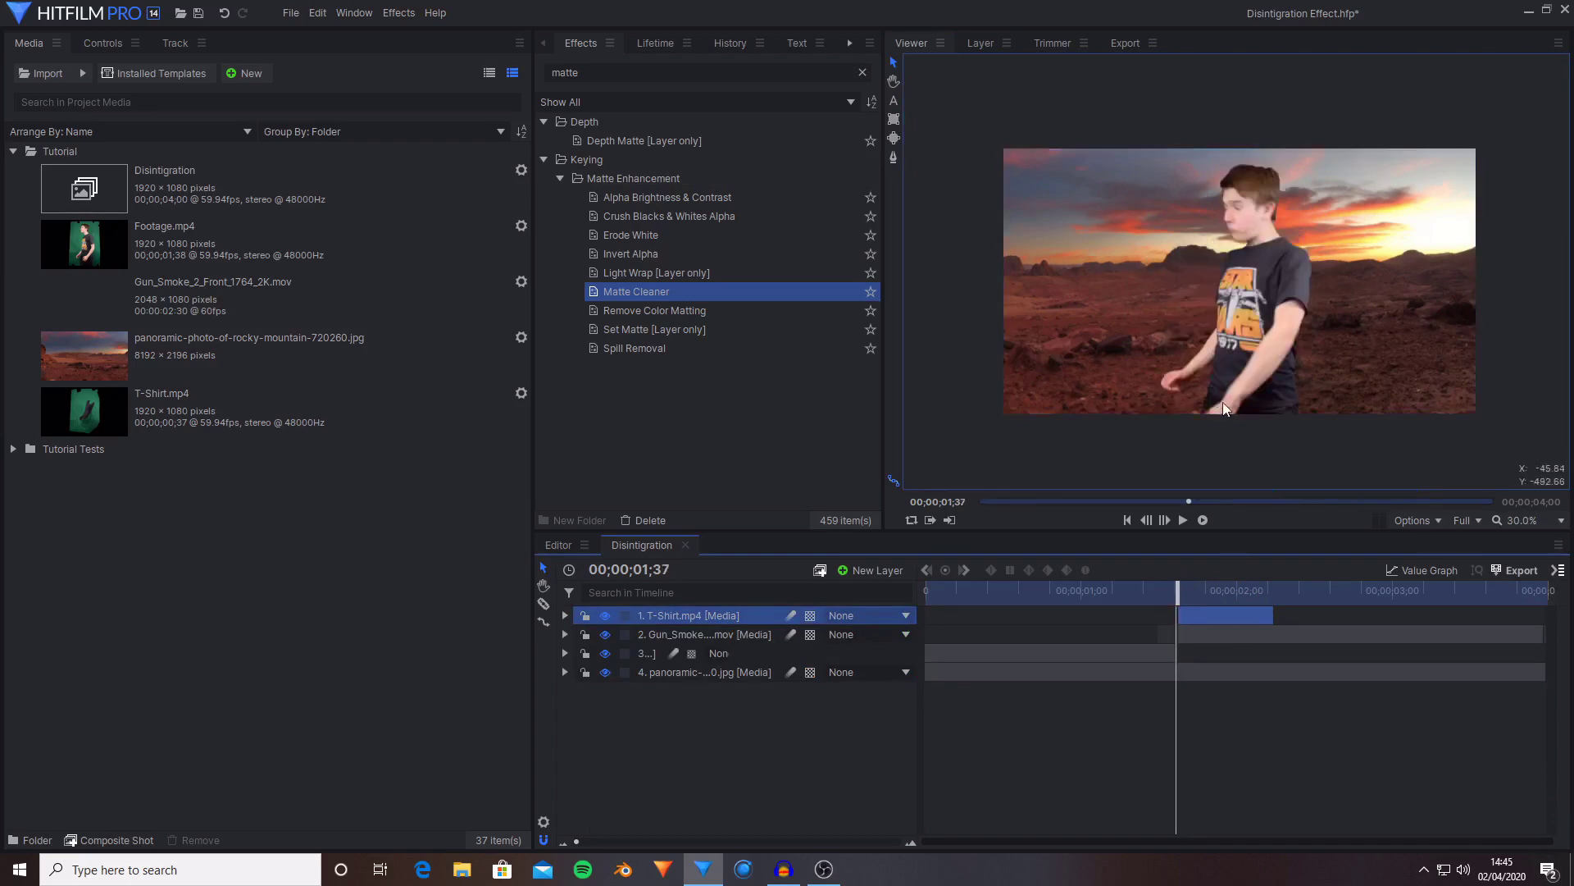
{"action": "key", "text": "period"}
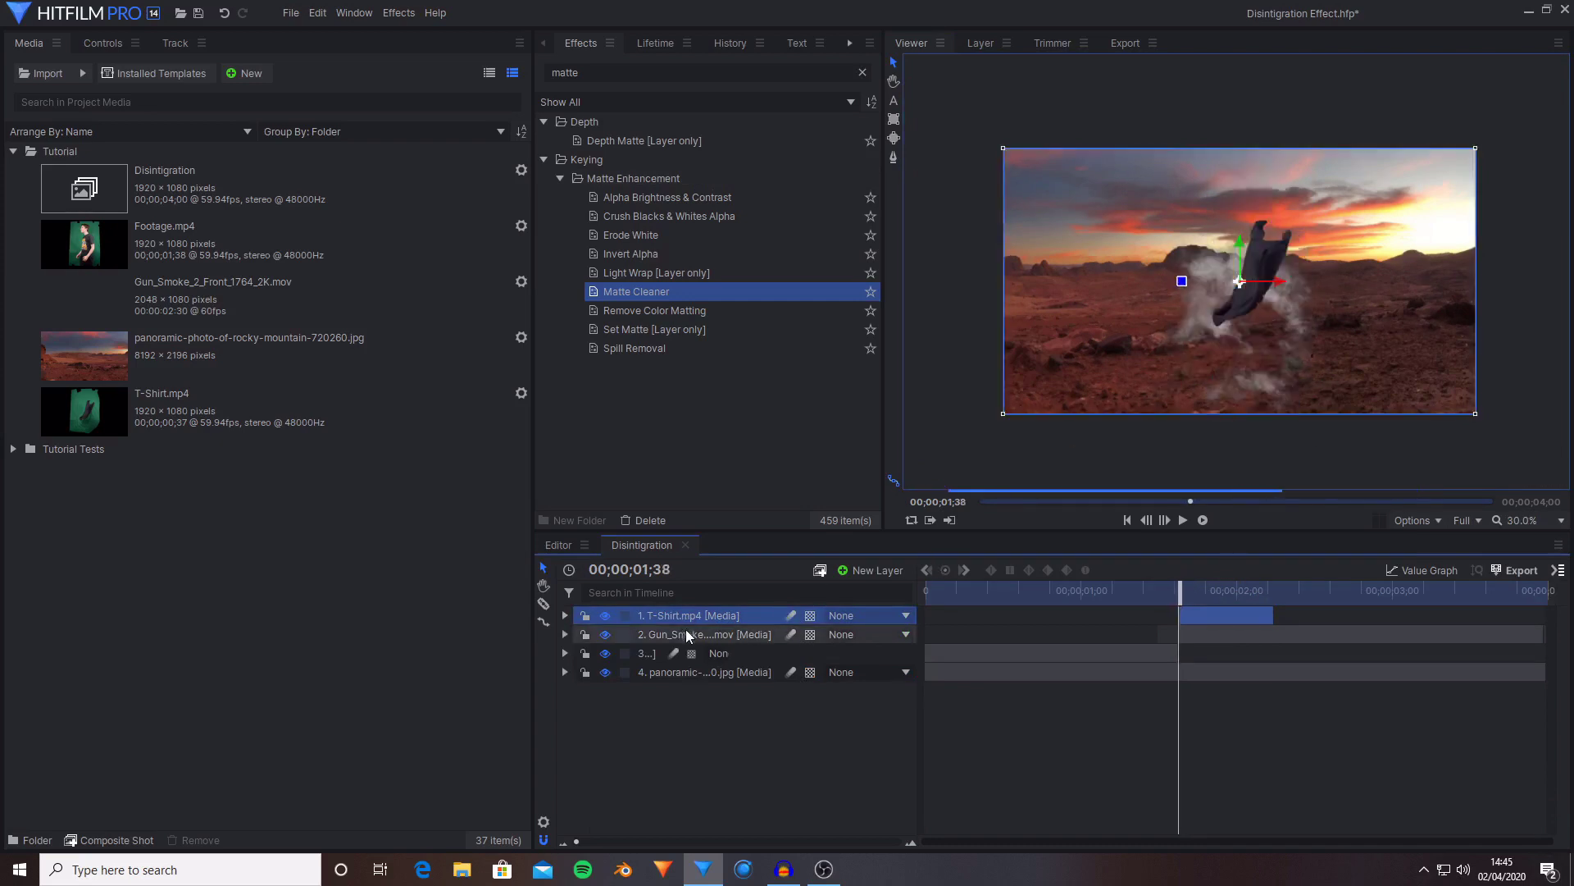
{"action": "left_click", "coordinate": [687, 636]}
{"action": "left_click", "coordinate": [696, 615]}
{"action": "scroll", "coordinate": [1429, 346], "scroll_direction": "down", "scroll_amount": 1}
{"action": "left_click_drag", "start_coordinate": [1390, 337], "coordinate": [1488, 406]}
{"action": "left_click_drag", "start_coordinate": [1191, 246], "coordinate": [1192, 246]}
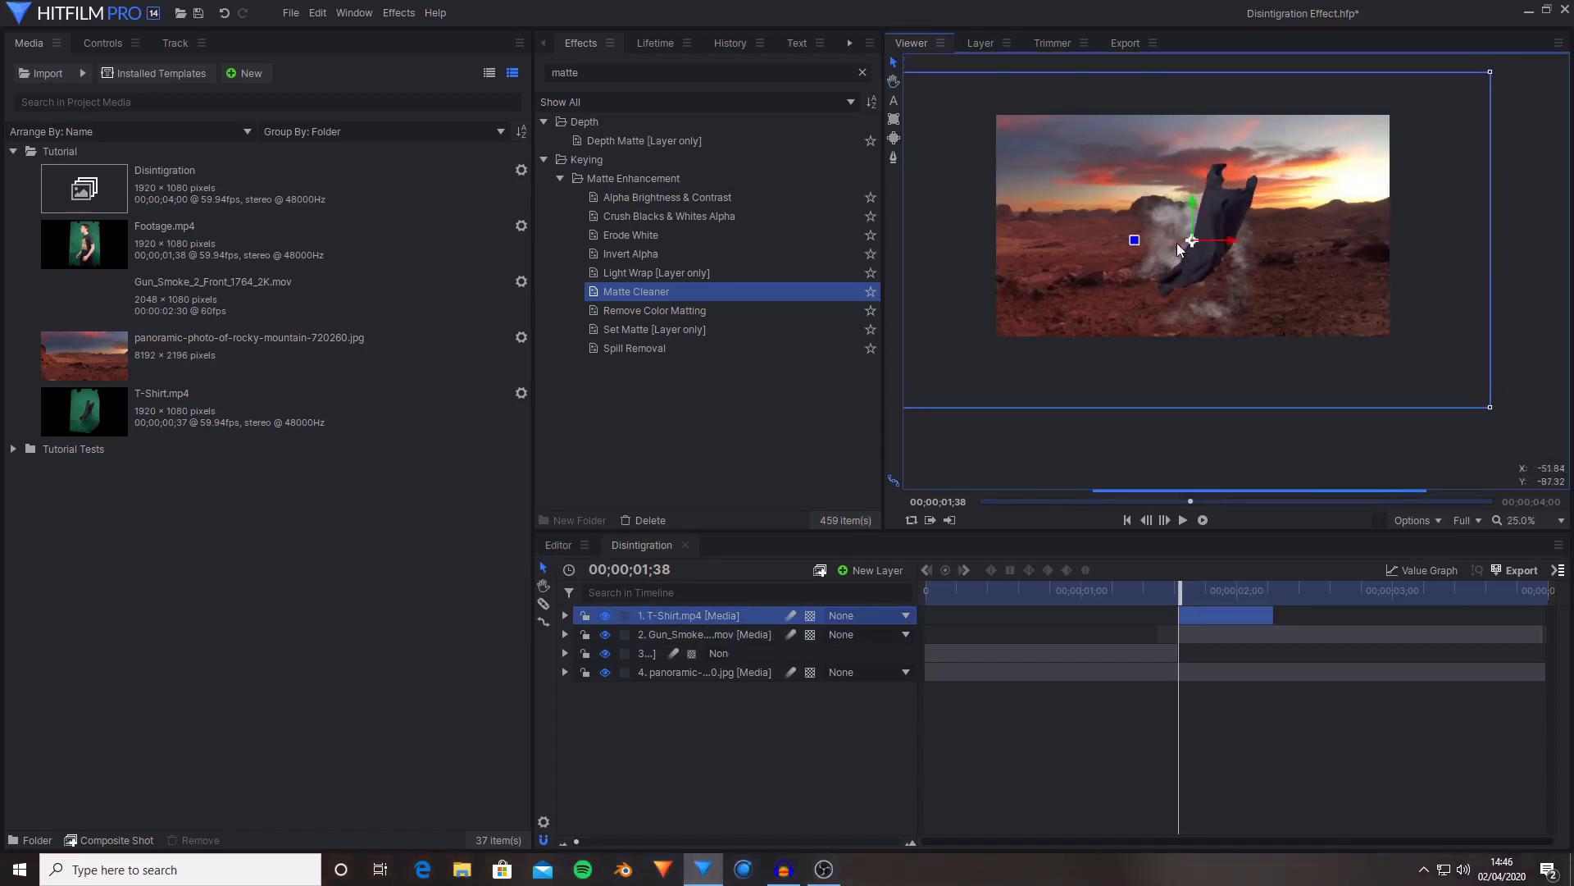
{"action": "left_click_drag", "start_coordinate": [1135, 244], "coordinate": [1136, 252]}
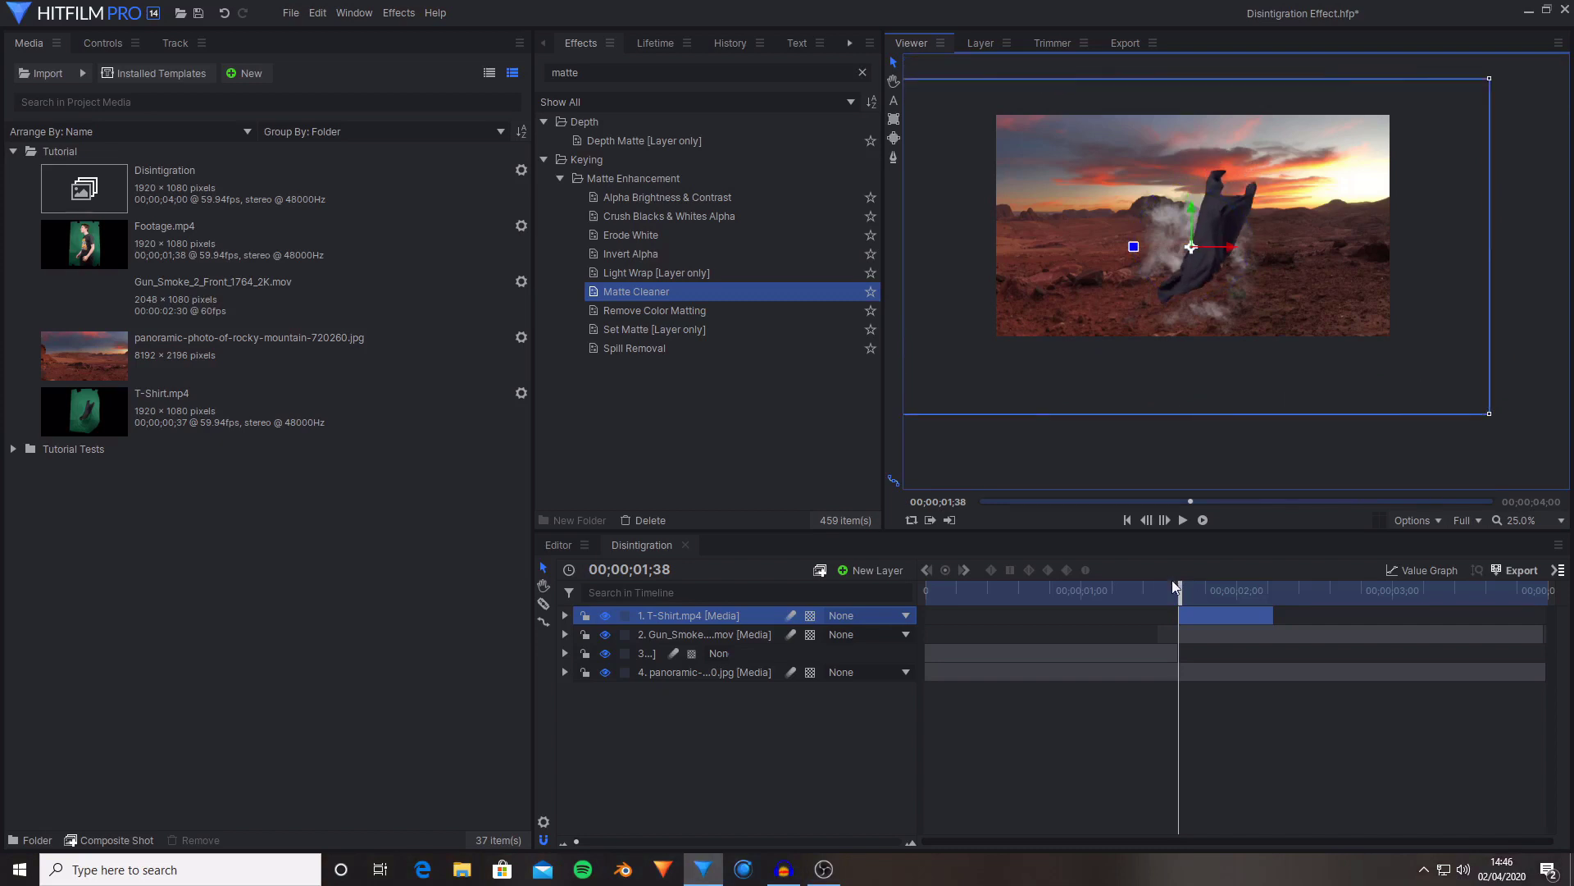
{"action": "key", "text": "space"}
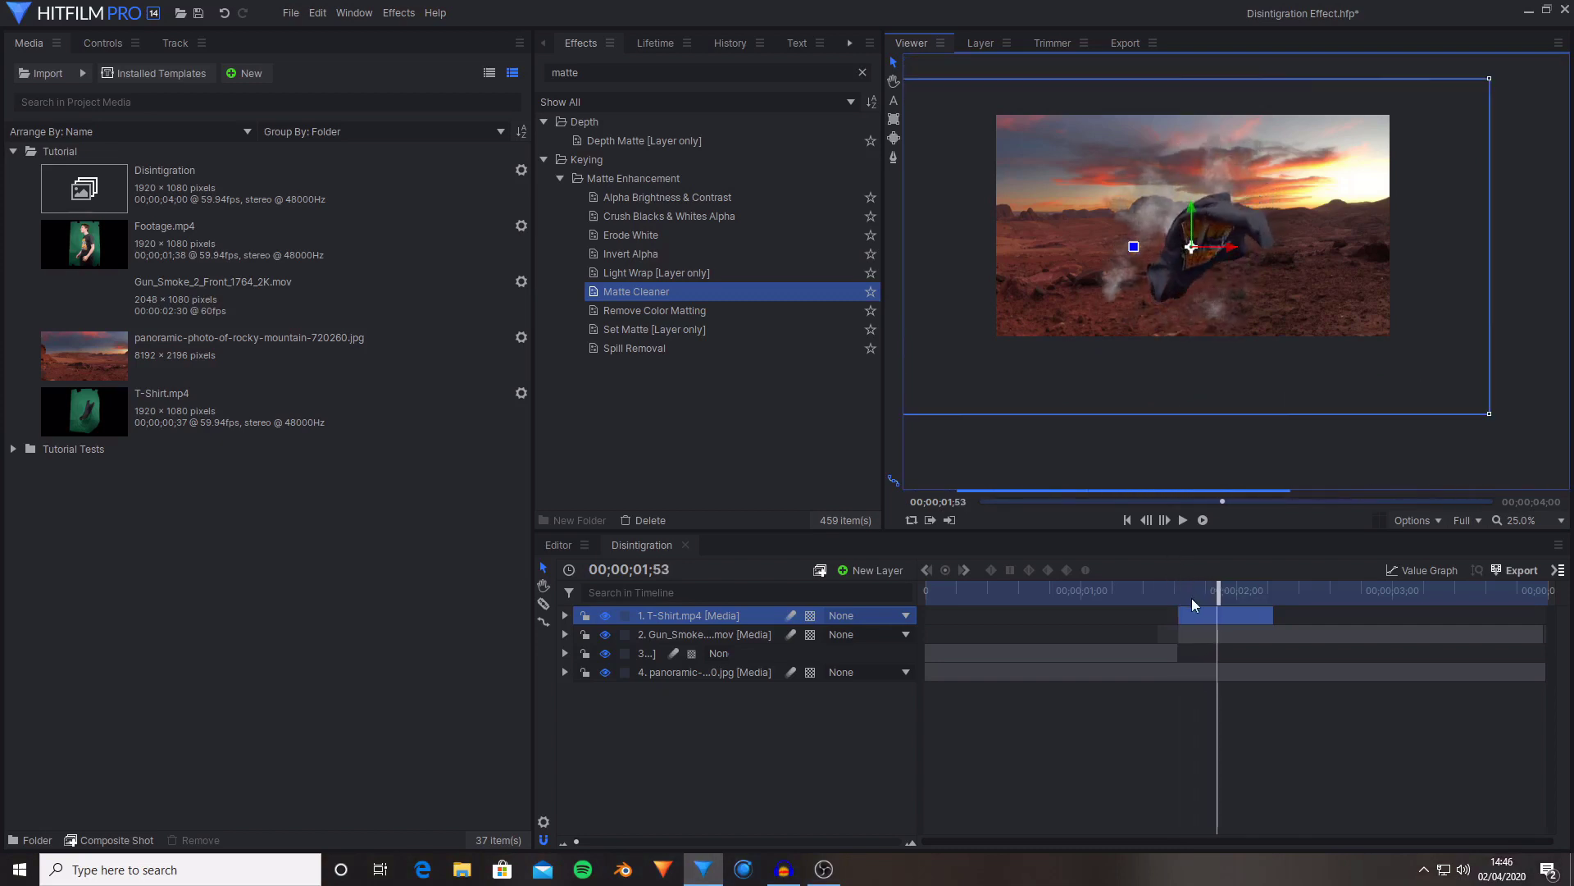
{"action": "mouse_move", "coordinate": [1193, 591]}
{"action": "left_mouse_down"}
{"action": "mouse_move", "coordinate": [1178, 590]}
{"action": "mouse_move", "coordinate": [1230, 585]}
{"action": "mouse_move", "coordinate": [1163, 581]}
{"action": "mouse_move", "coordinate": [1187, 574]}
{"action": "left_mouse_up"}
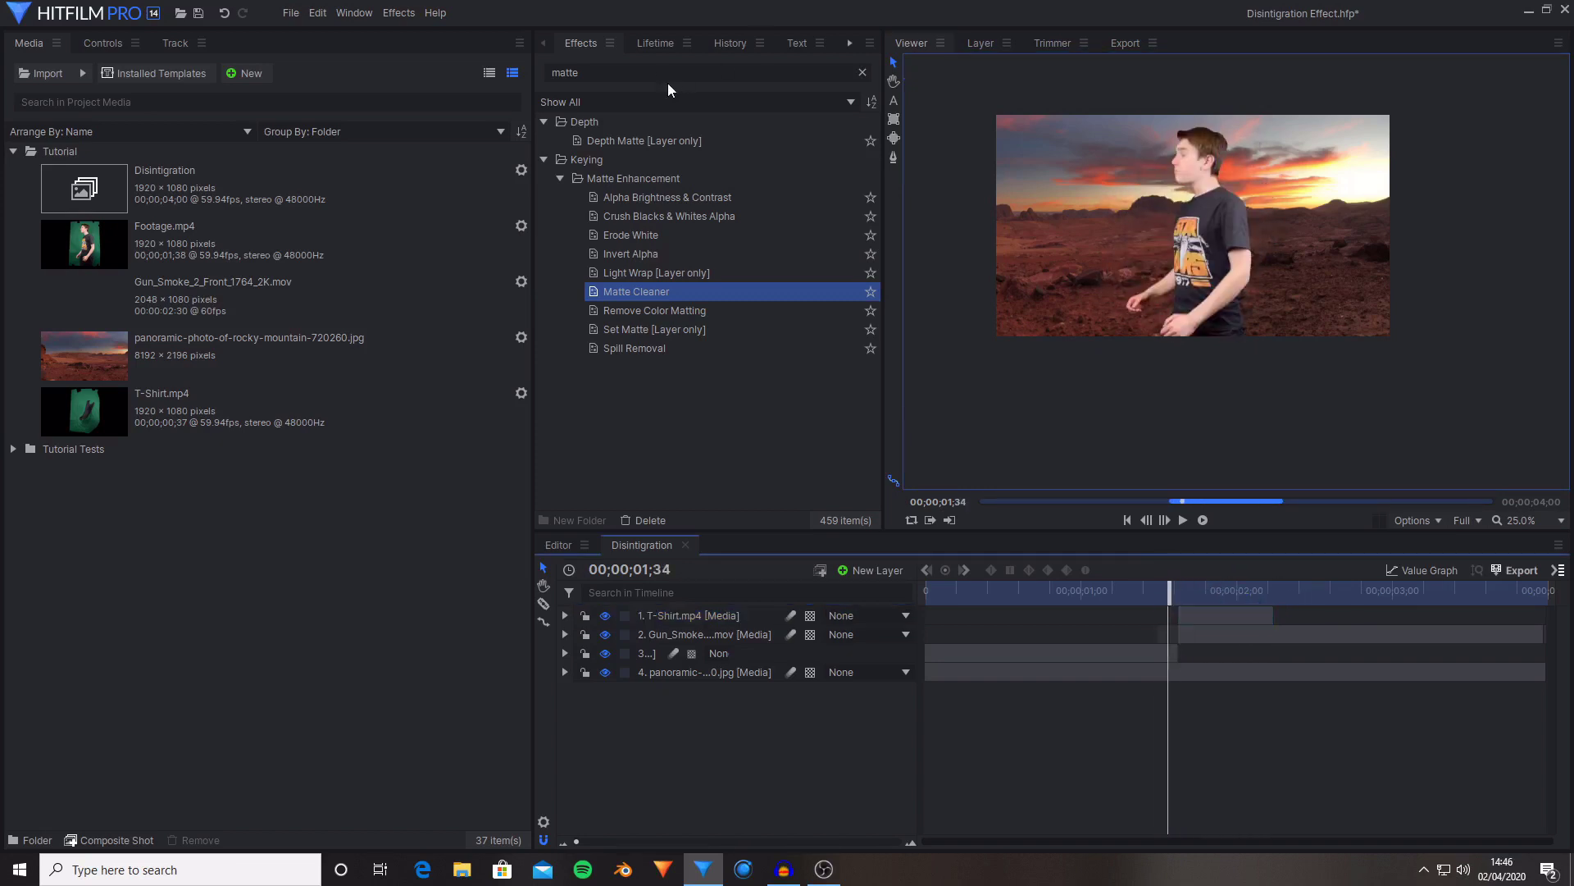
- Find the Particle Simulator effect by searching for "particle", add it as the uppermost layer and start it at 00;00;01;37
{"action": "left_click_drag", "start_coordinate": [666, 75], "coordinate": [327, 66]}
{"action": "key", "text": "BackSpace"}
{"action": "type", "text": "particle"}
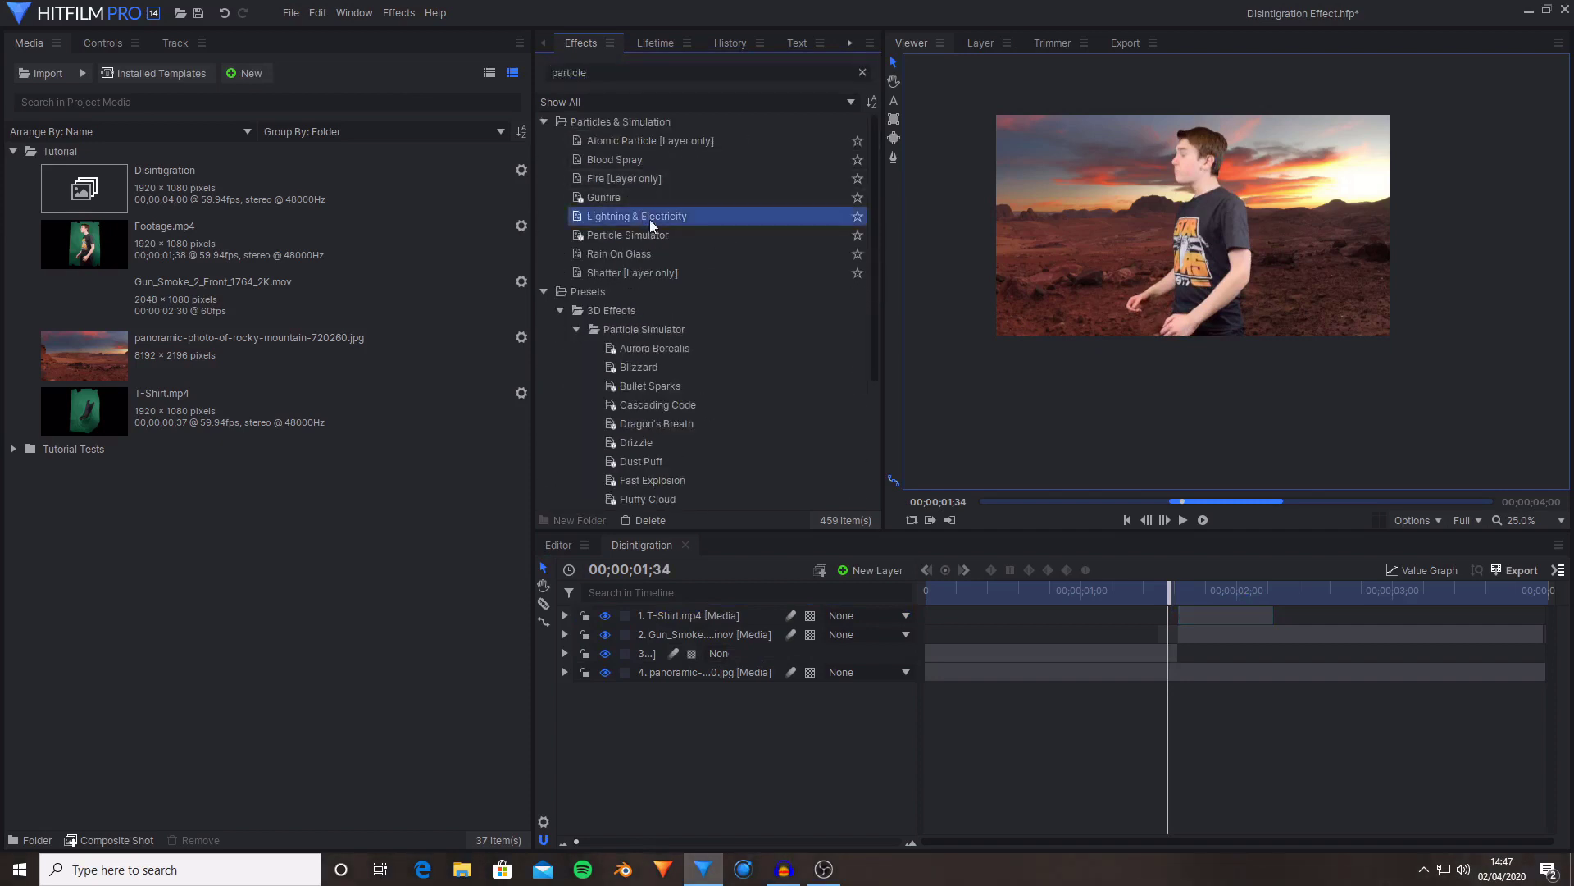
{"action": "left_click_drag", "start_coordinate": [671, 238], "coordinate": [751, 606]}
{"action": "left_click_drag", "start_coordinate": [943, 612], "coordinate": [1178, 592]}
{"action": "left_click", "coordinate": [1173, 591]}
{"action": "key", "text": "comma"}
{"action": "key", "text": "Right"}
- Set the particle system's Particles Per Second to 100 at 00;00;01;37
{"action": "left_click", "coordinate": [89, 45]}
{"action": "left_click", "coordinate": [14, 222]}
{"action": "left_click", "coordinate": [28, 241]}
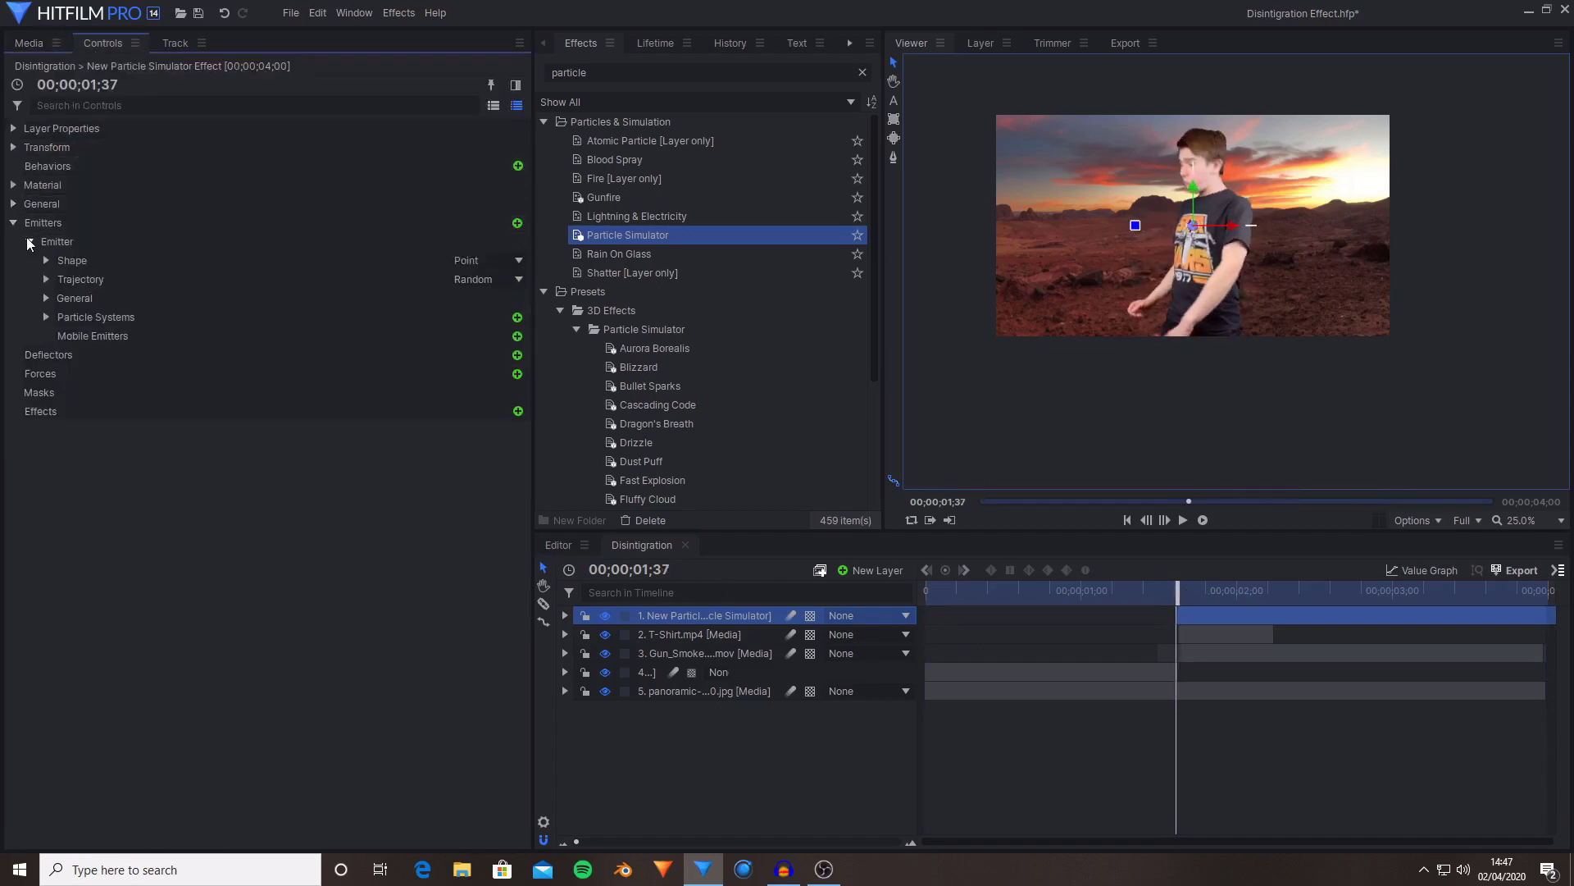
{"action": "left_click", "coordinate": [47, 316]}
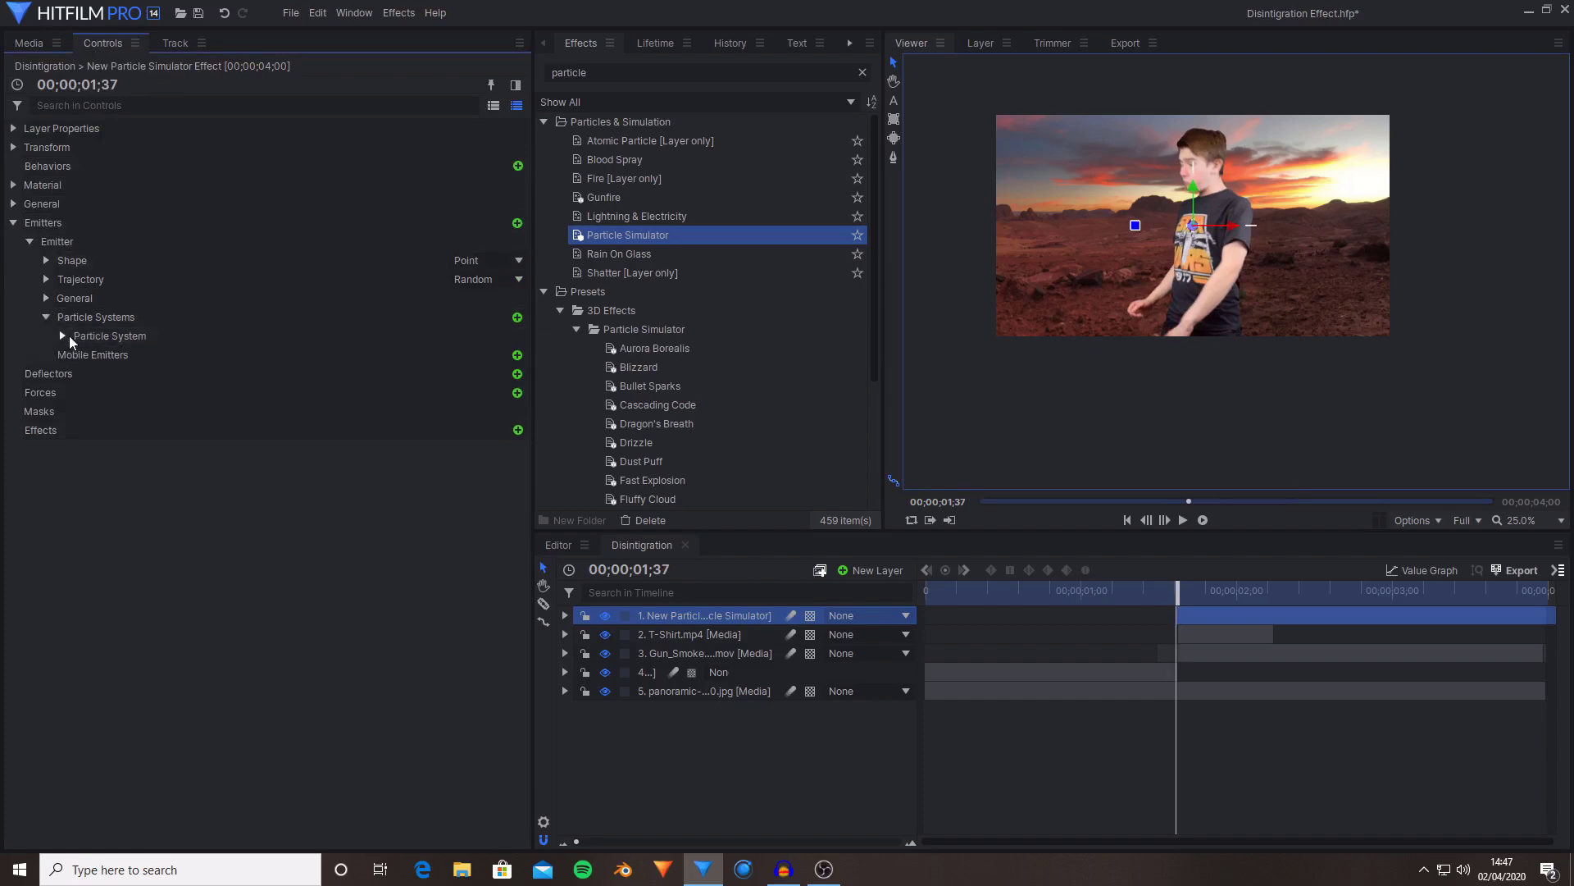
{"action": "left_click", "coordinate": [64, 336]}
{"action": "left_click", "coordinate": [79, 355]}
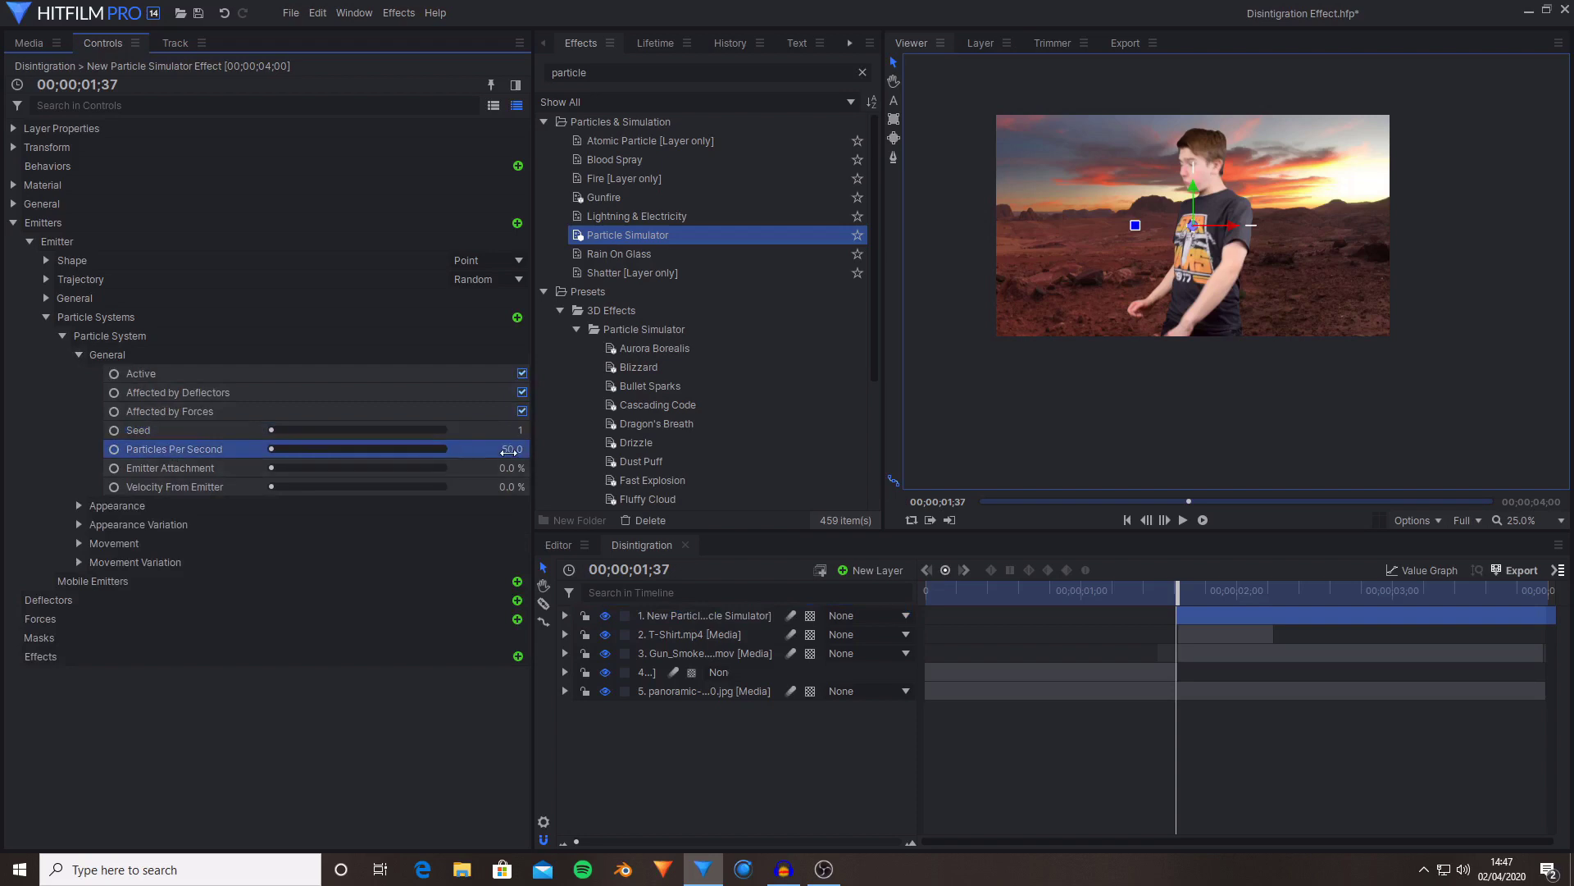
{"action": "left_click", "coordinate": [508, 449]}
{"action": "type", "text": "100"}
{"action": "key", "text": "Return"}
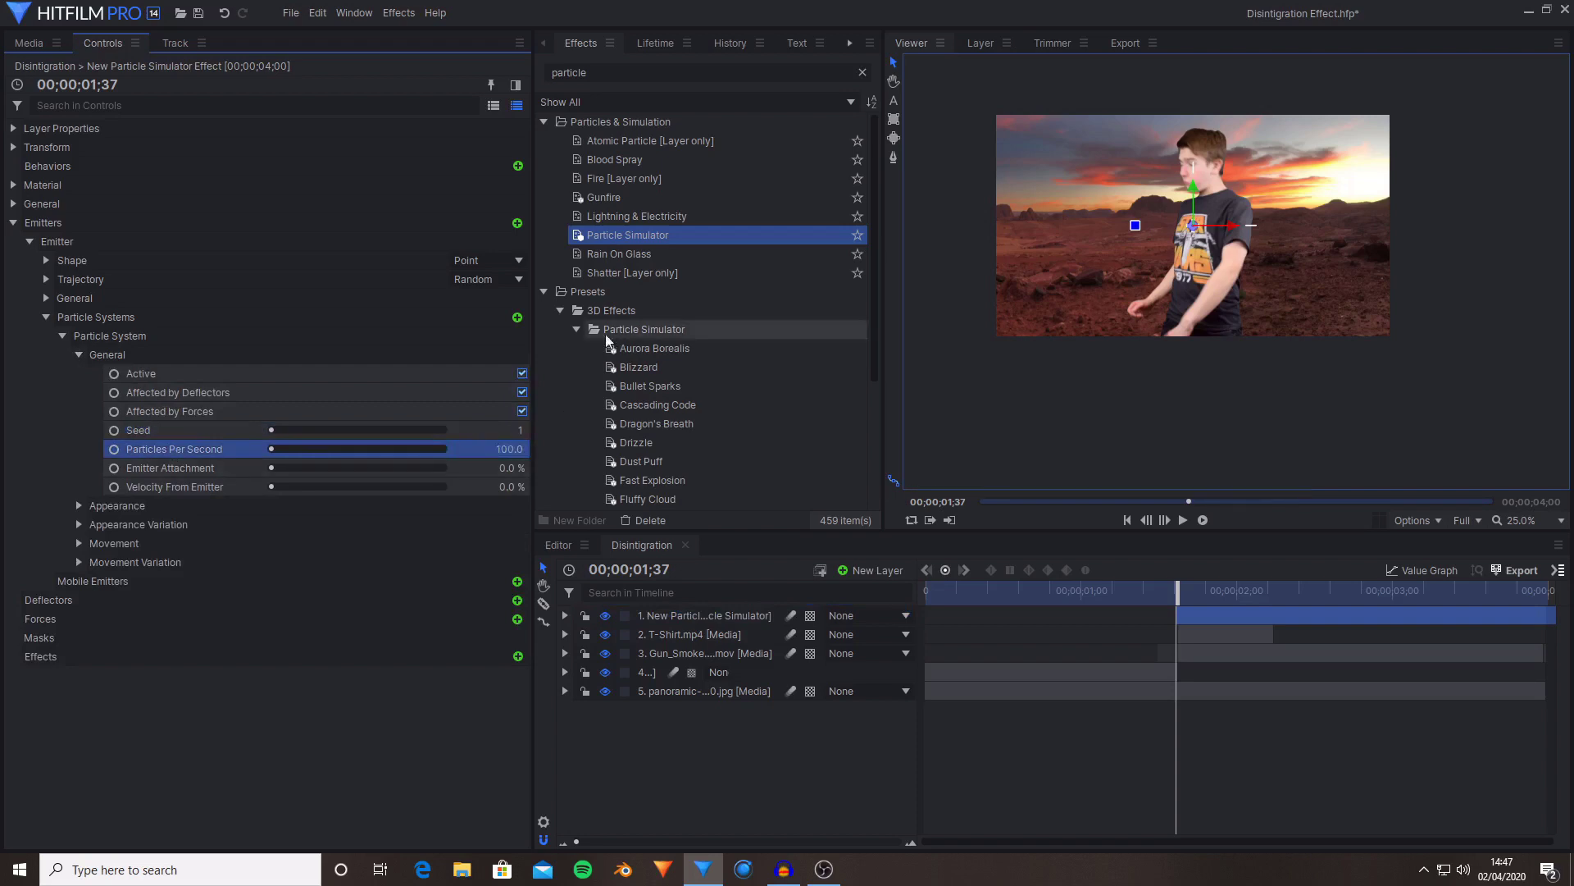
- Keyframe Particles Per Second at 00;00;01;37, set it to 0 at 00;00;01;38 and preview the burst
{"action": "left_click", "coordinate": [113, 449]}
{"action": "key", "text": "period"}
{"action": "left_click", "coordinate": [508, 450]}
{"action": "type", "text": "0"}
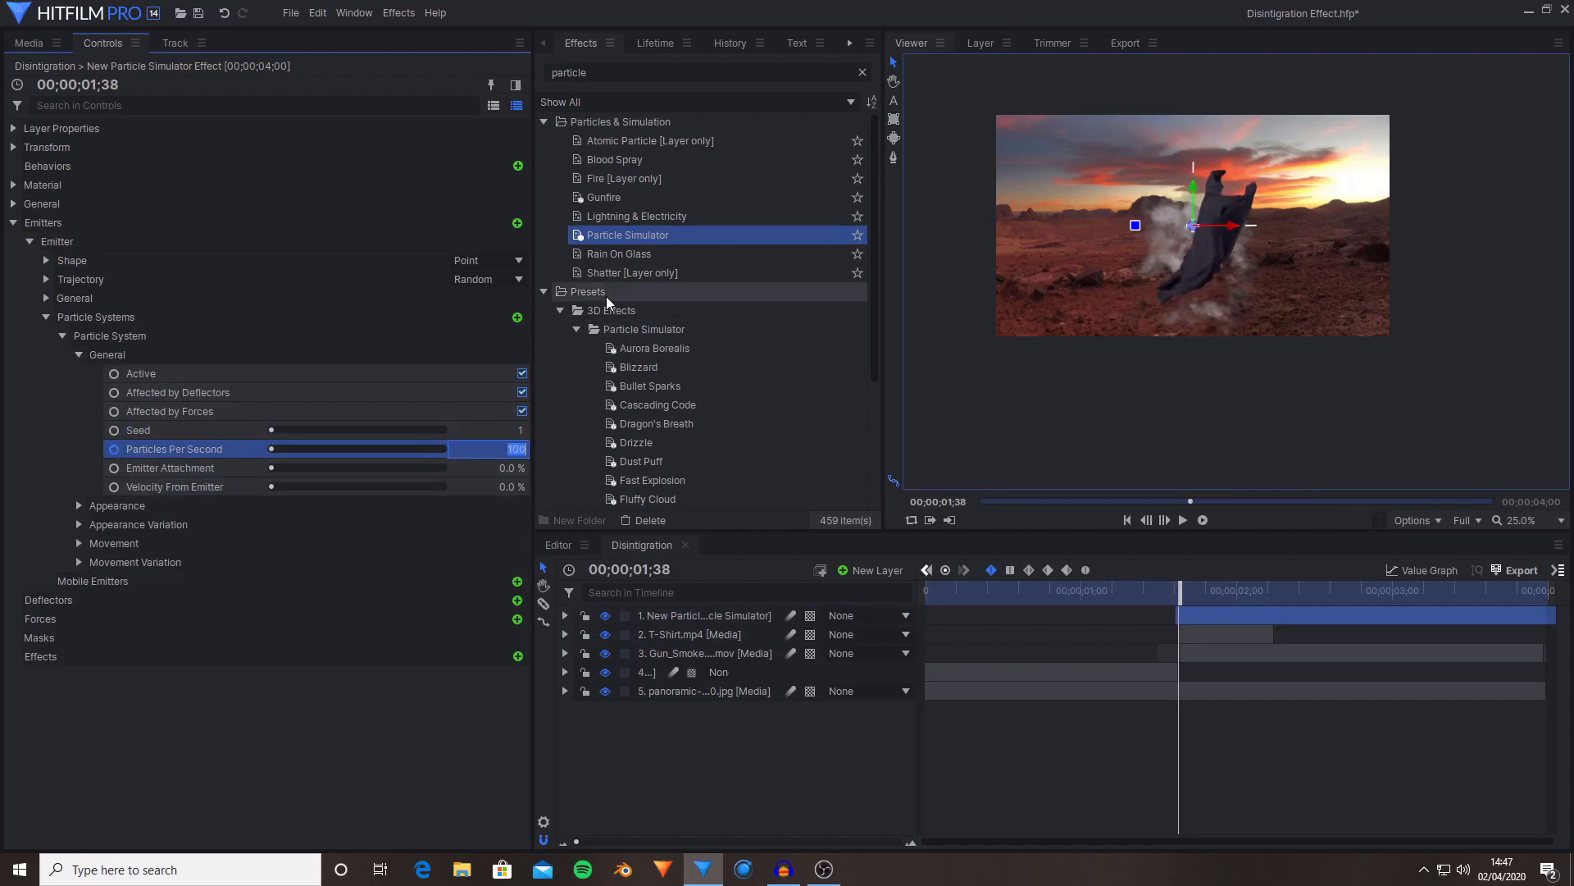
{"action": "key", "text": "Return"}
{"action": "key", "text": "space"}
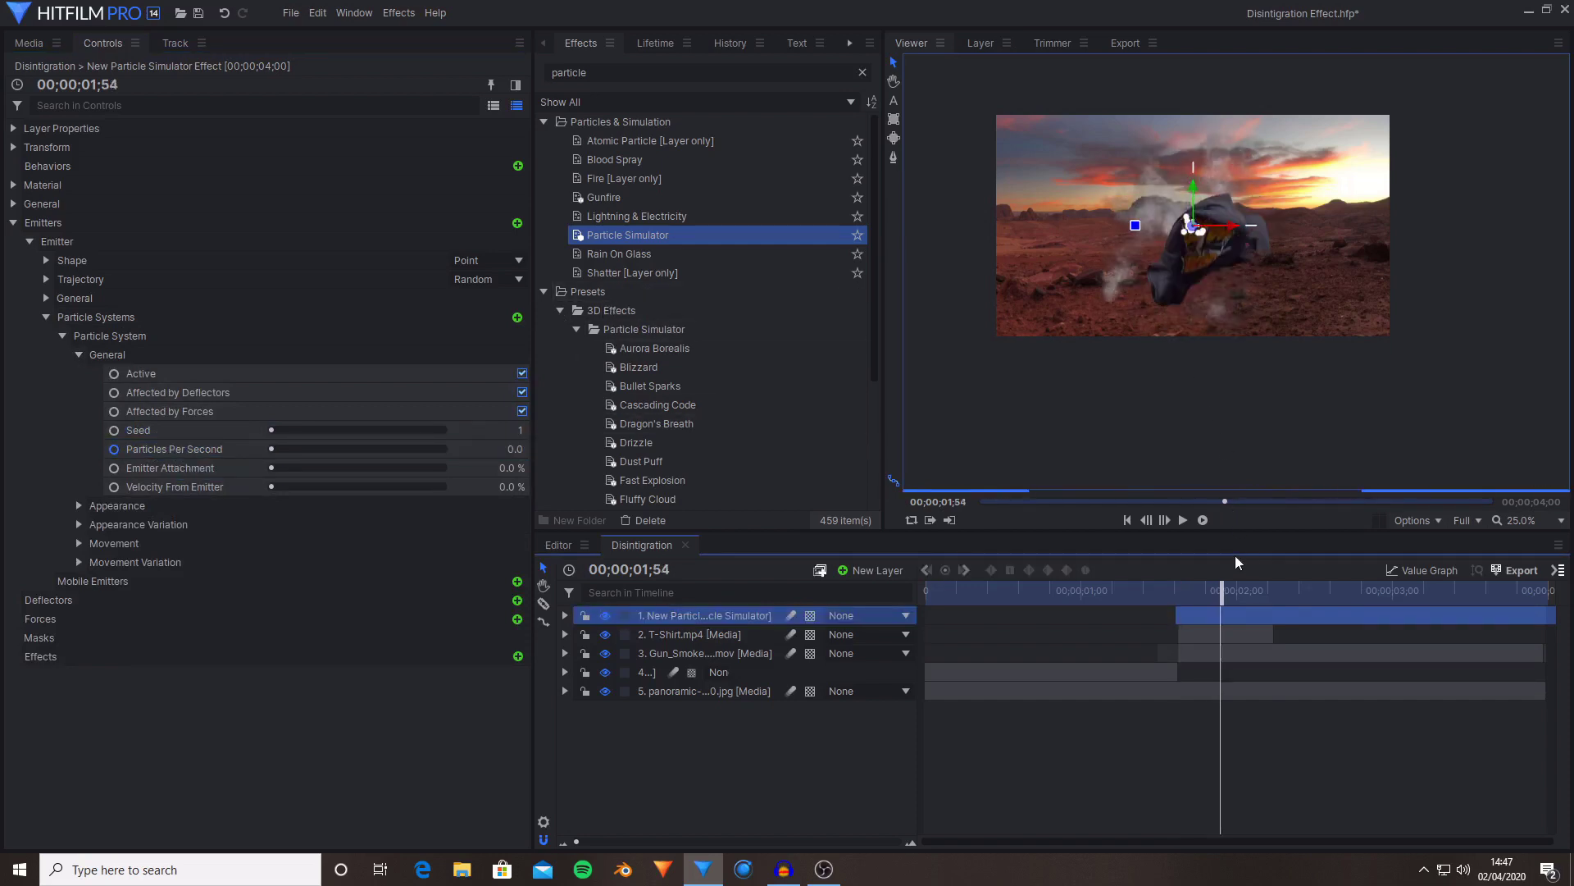
- Set the particle system's movement speed to 1000
{"action": "left_click_drag", "start_coordinate": [1240, 592], "coordinate": [1275, 593]}
{"action": "left_click", "coordinate": [87, 542]}
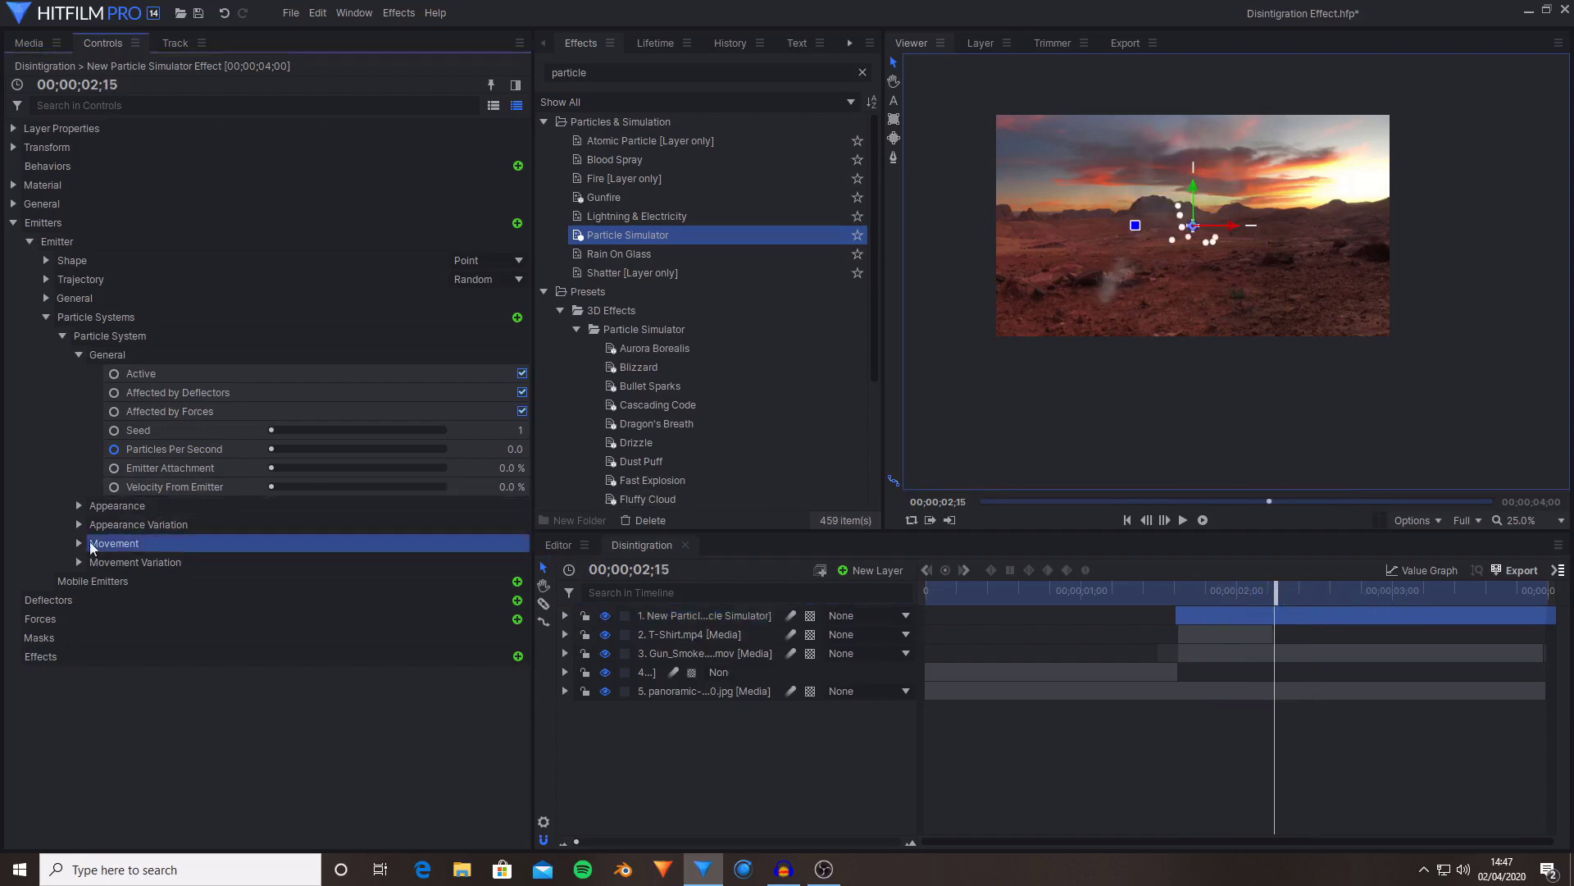
{"action": "left_click", "coordinate": [79, 543]}
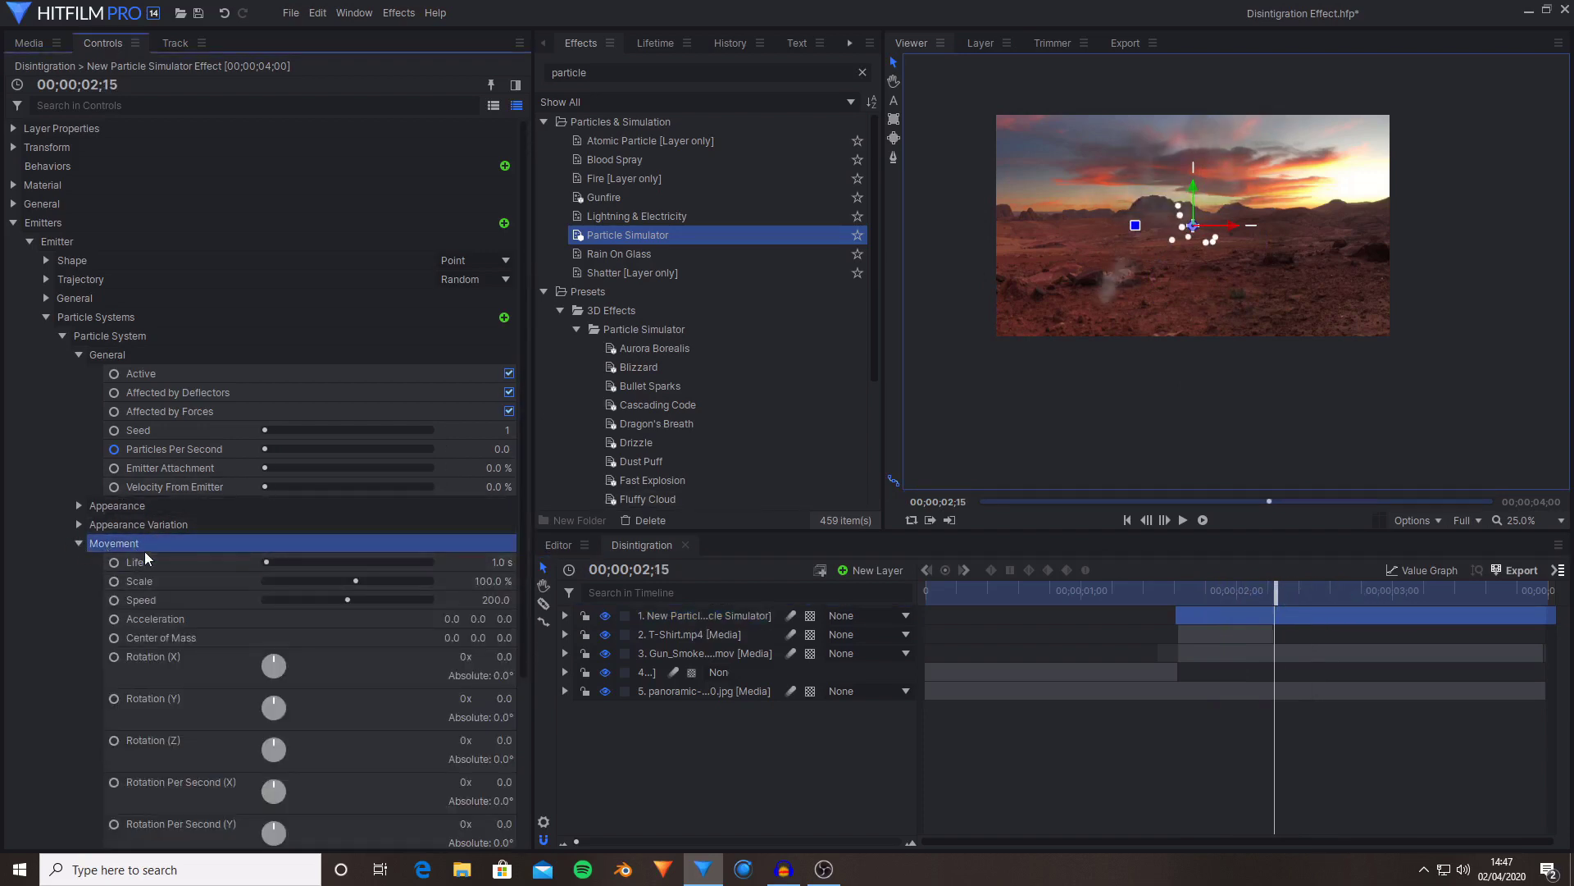
{"action": "left_click", "coordinate": [240, 593]}
{"action": "left_click", "coordinate": [484, 599]}
{"action": "type", "text": "1000"}
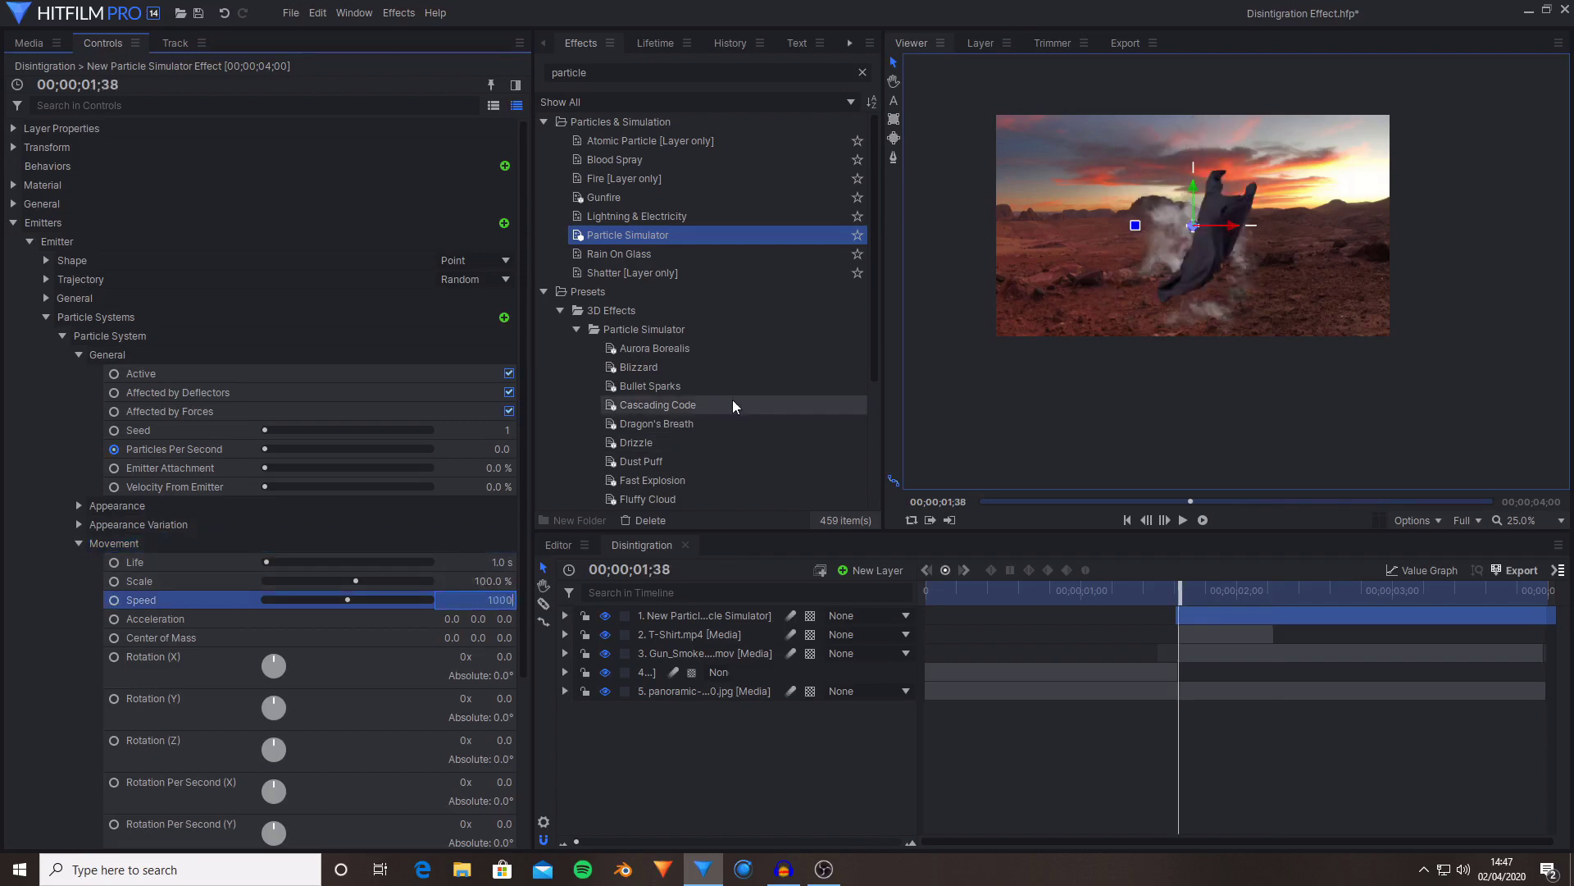
{"action": "key", "text": "Return"}
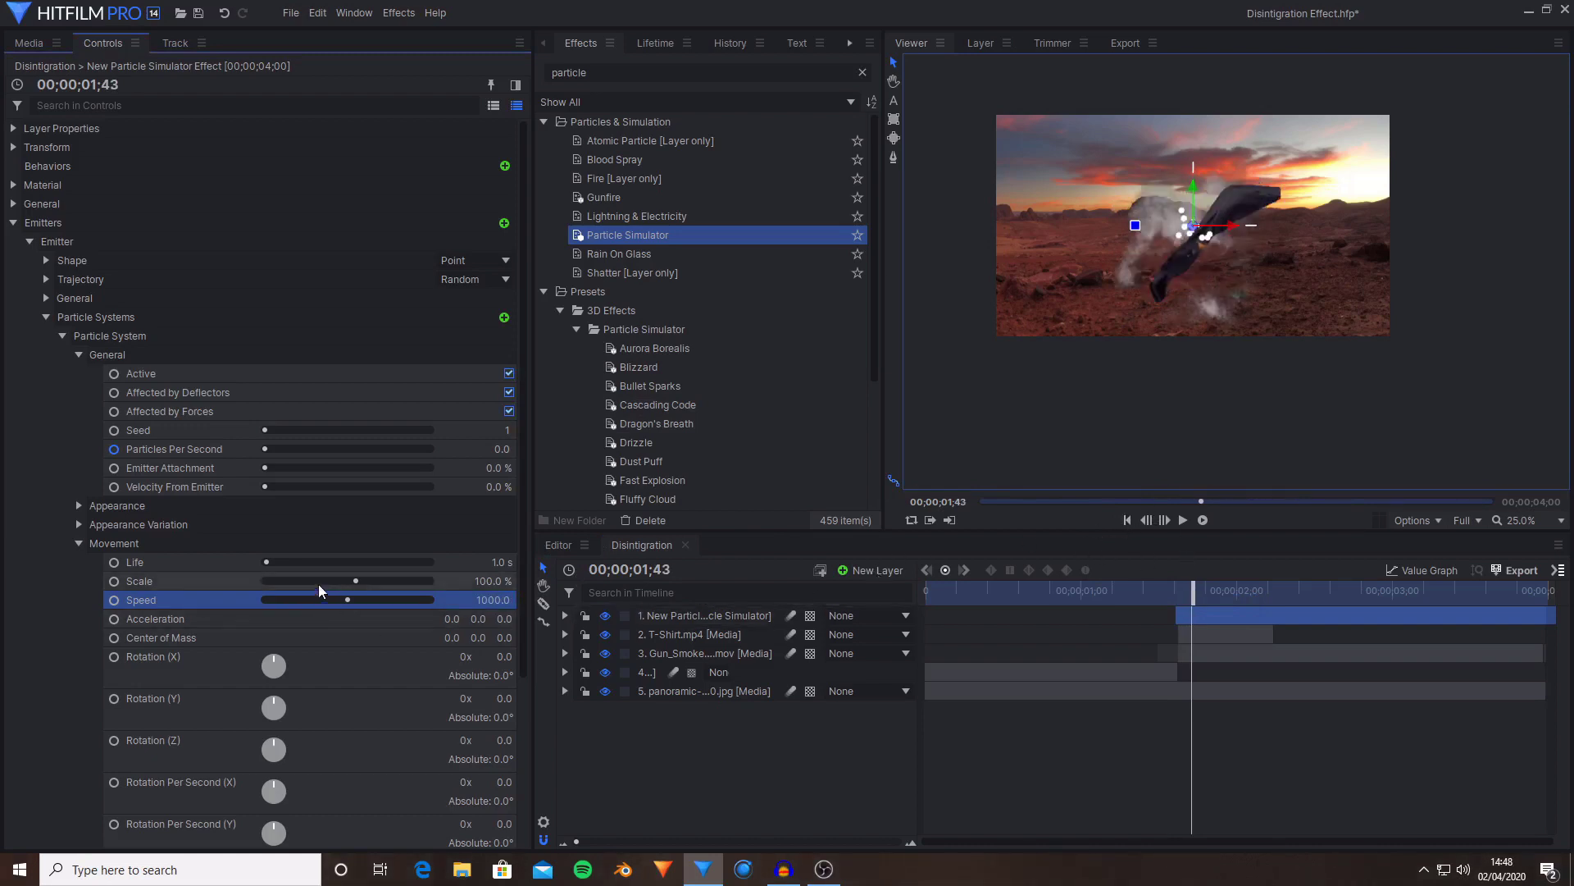
- Set the Particles Per Second keyframe at 00;00;01;37 to 5000 and preview the particle burst
{"action": "left_click", "coordinate": [166, 446]}
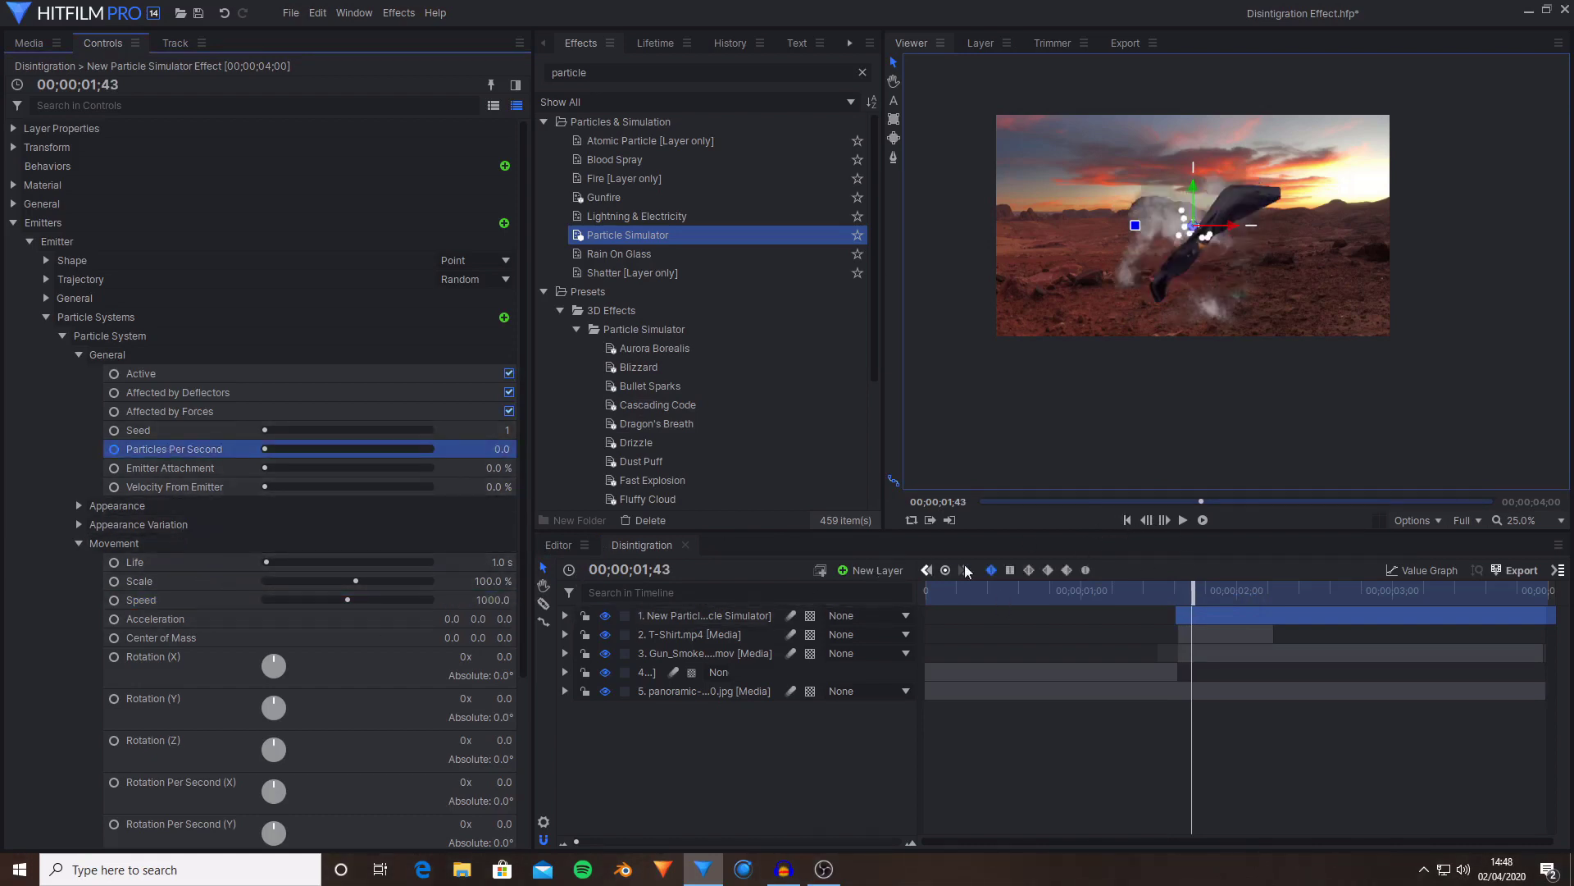
{"action": "left_click", "coordinate": [927, 570]}
{"action": "left_click", "coordinate": [493, 449]}
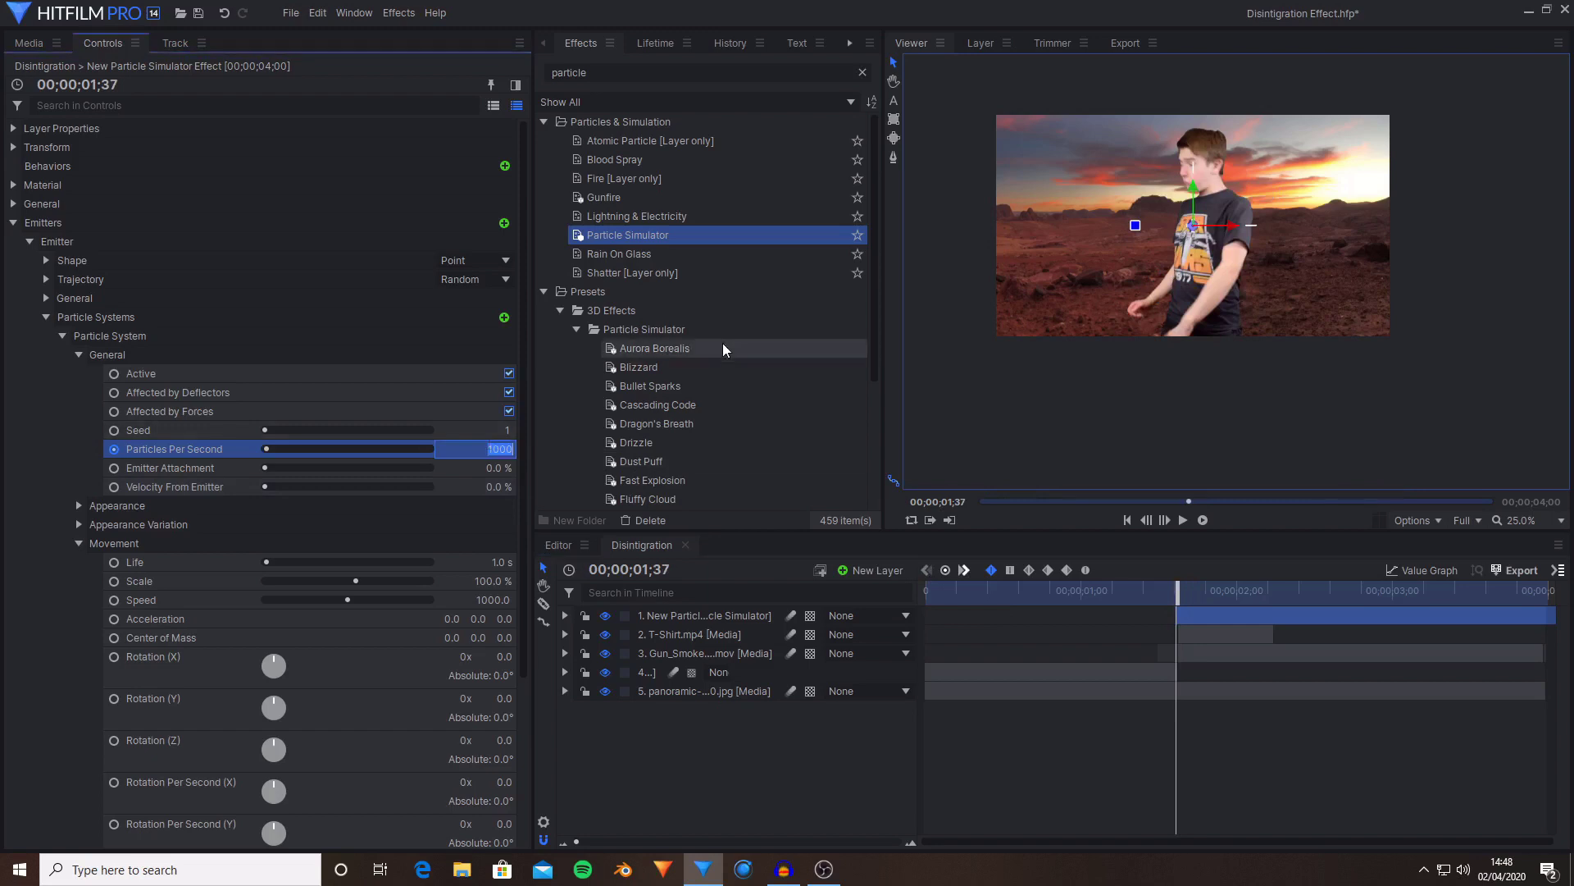
{"action": "type", "text": "5000"}
{"action": "key", "text": "Return"}
{"action": "left_click", "coordinate": [1198, 486]}
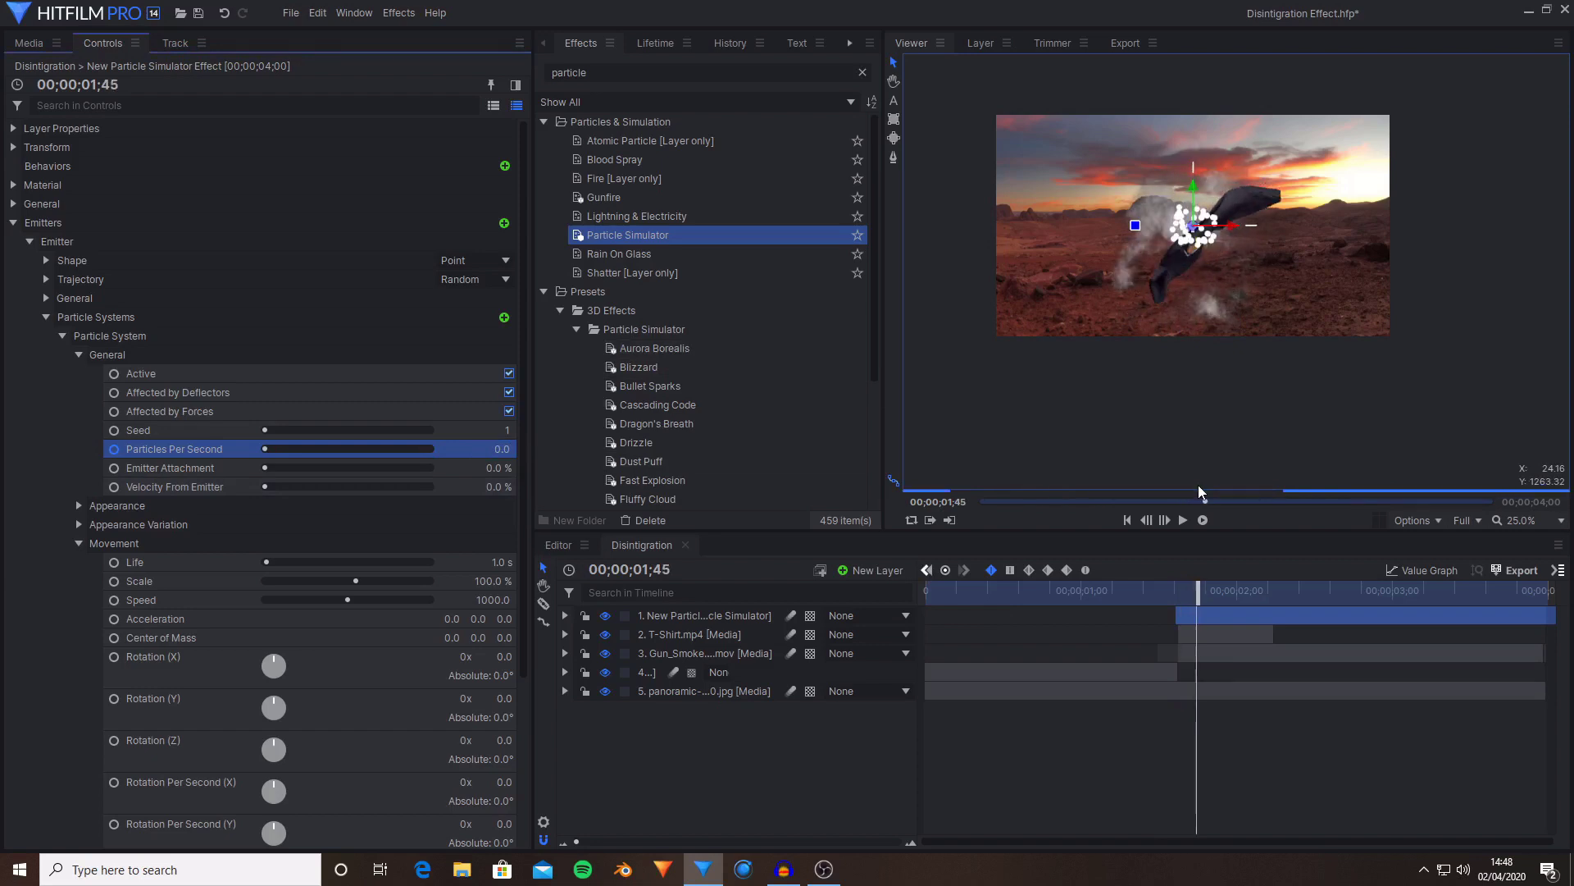
- Fit the frame in the viewer and set the particle emitter's shape to Quad
{"action": "left_click", "coordinate": [1530, 534]}
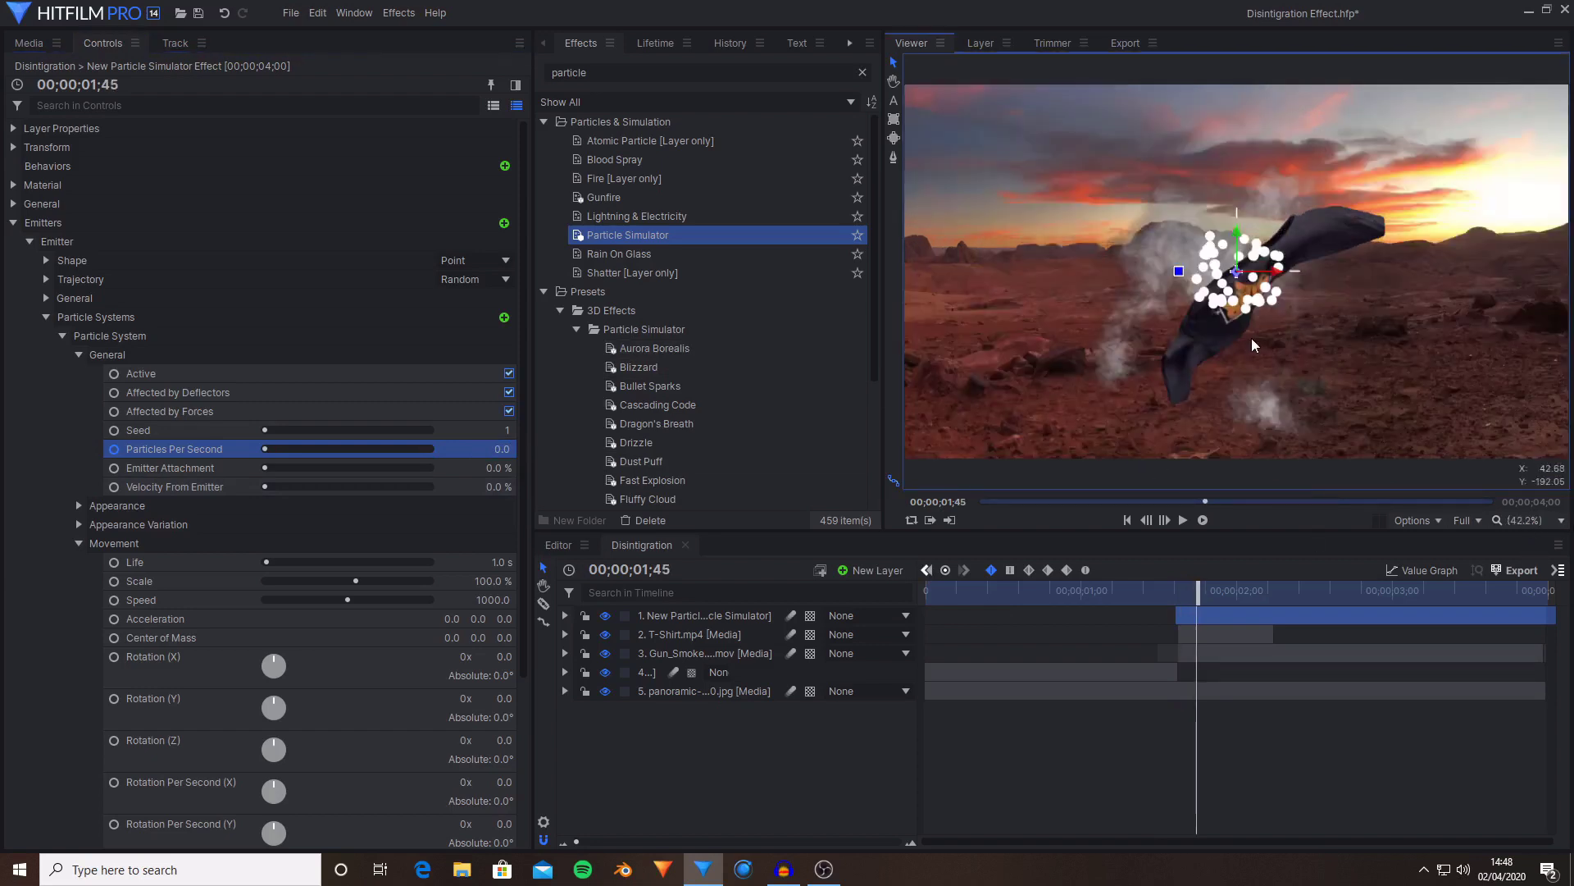
{"action": "left_click_drag", "start_coordinate": [1195, 595], "coordinate": [1184, 592]}
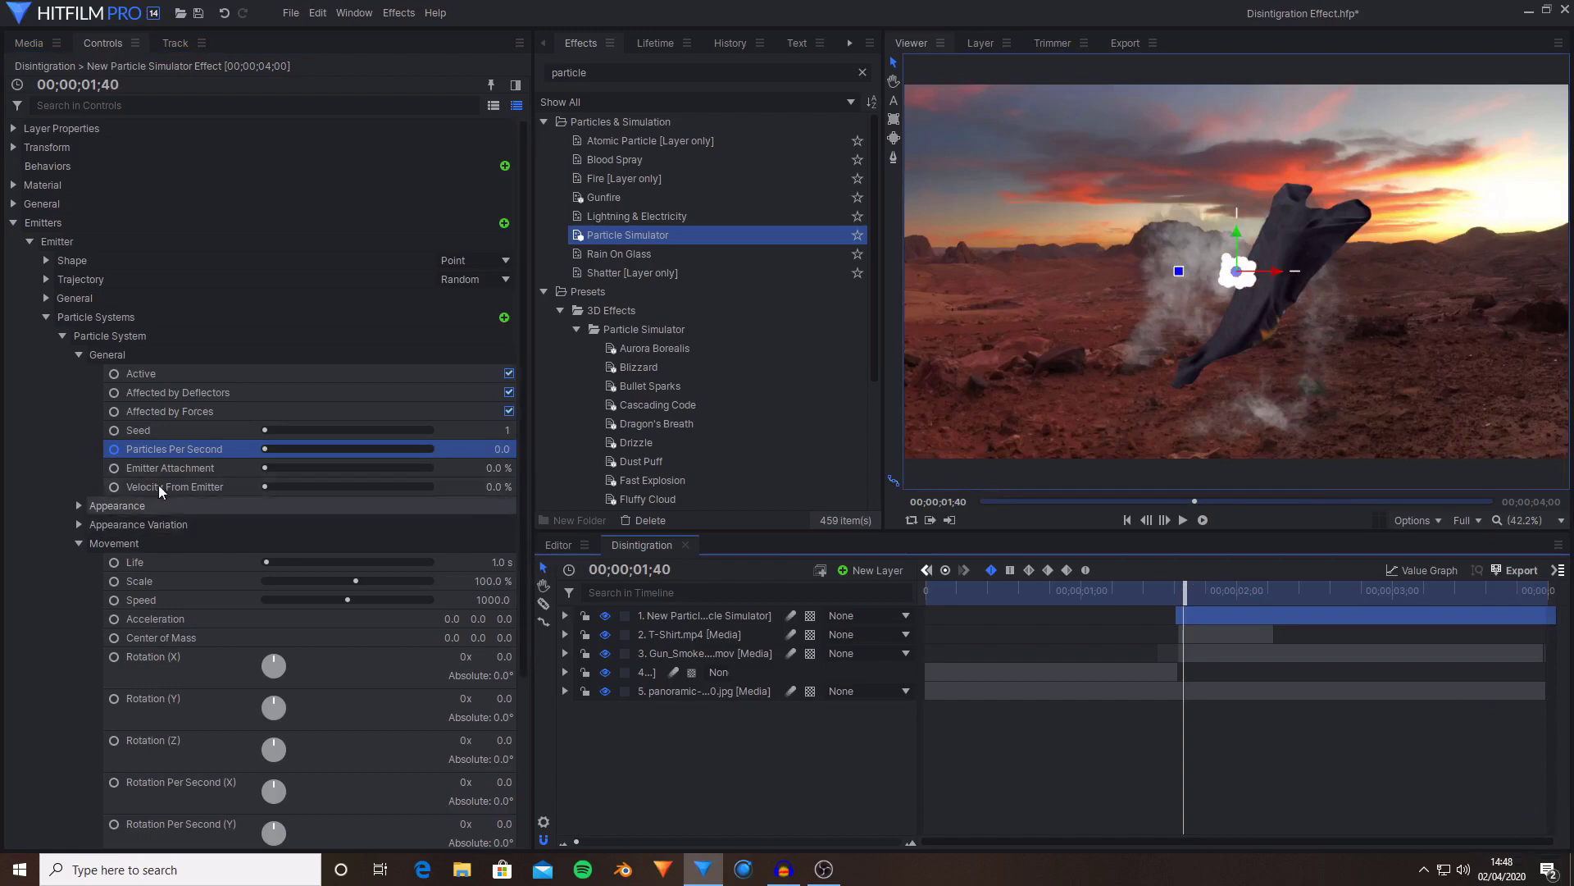
{"action": "left_click", "coordinate": [349, 253]}
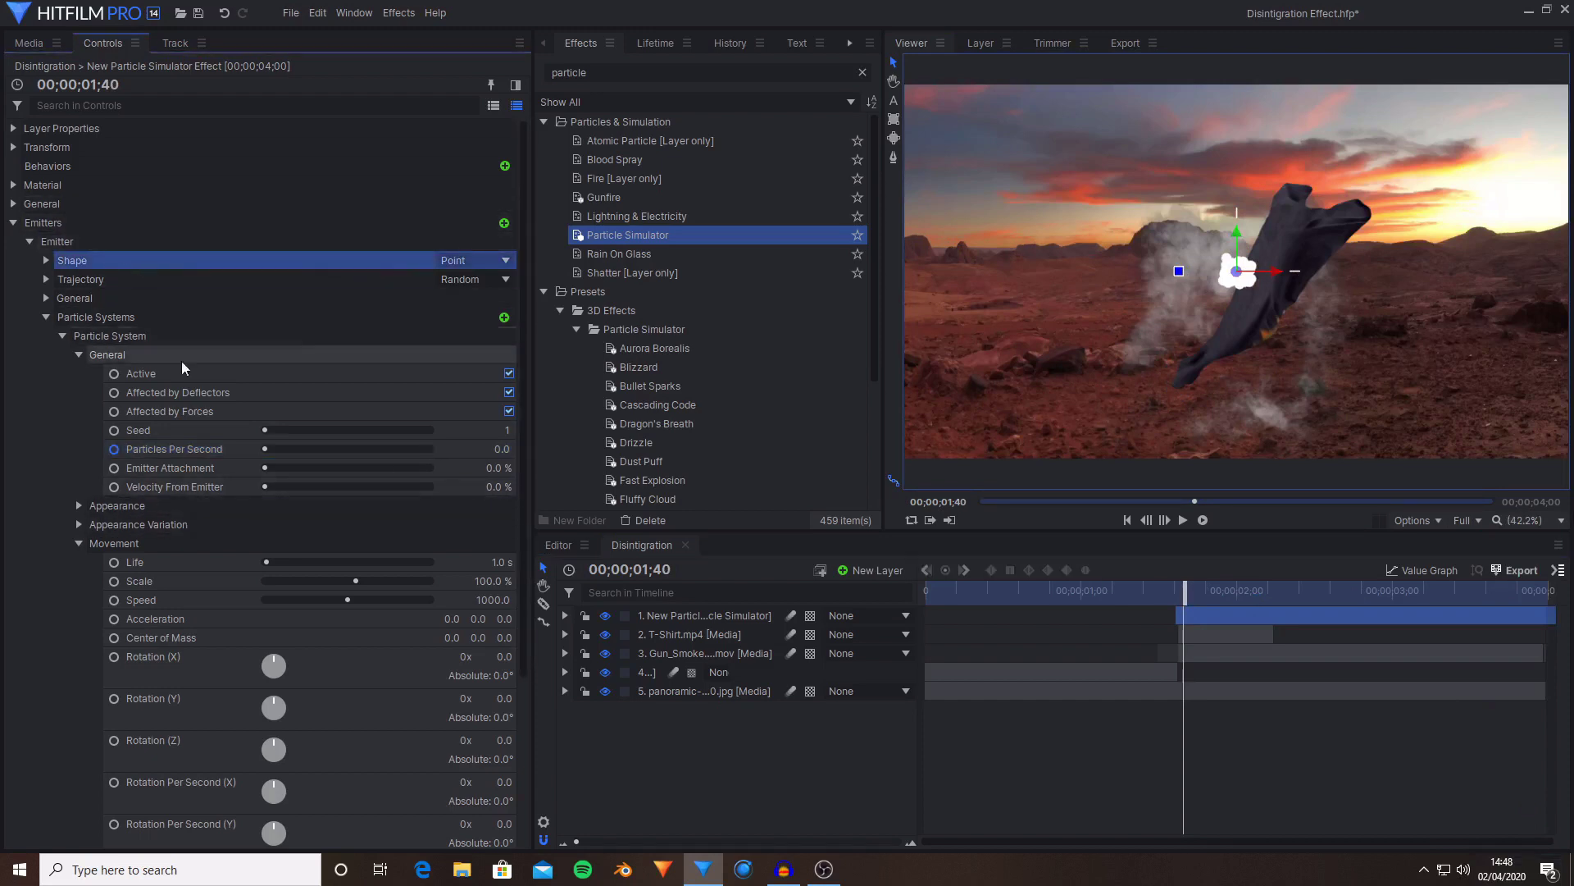
{"action": "left_click", "coordinate": [470, 257]}
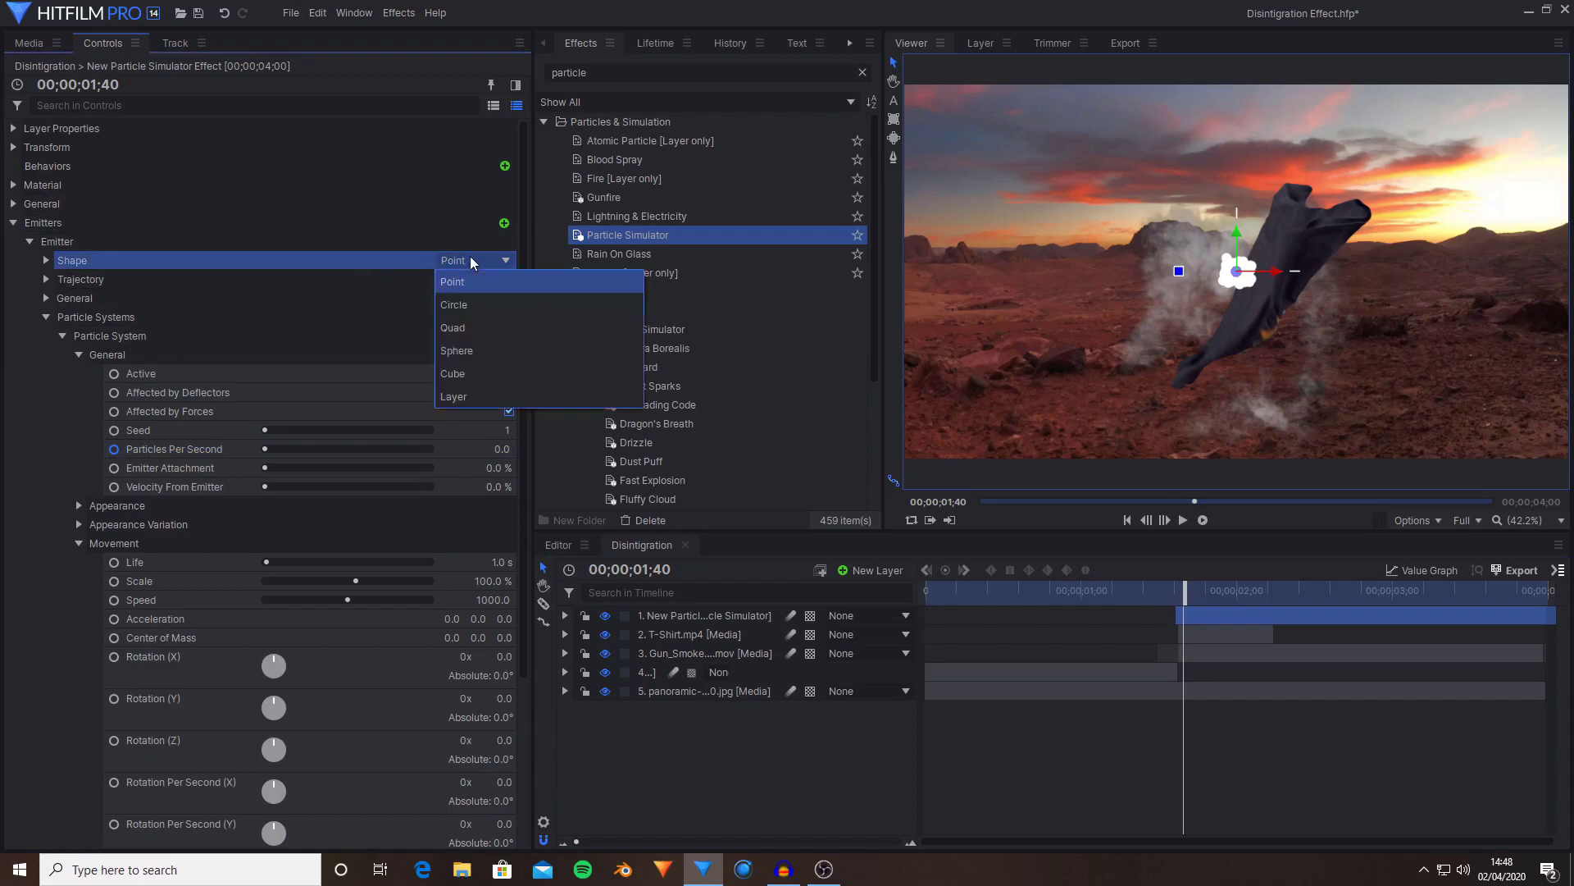
{"action": "left_click", "coordinate": [482, 327]}
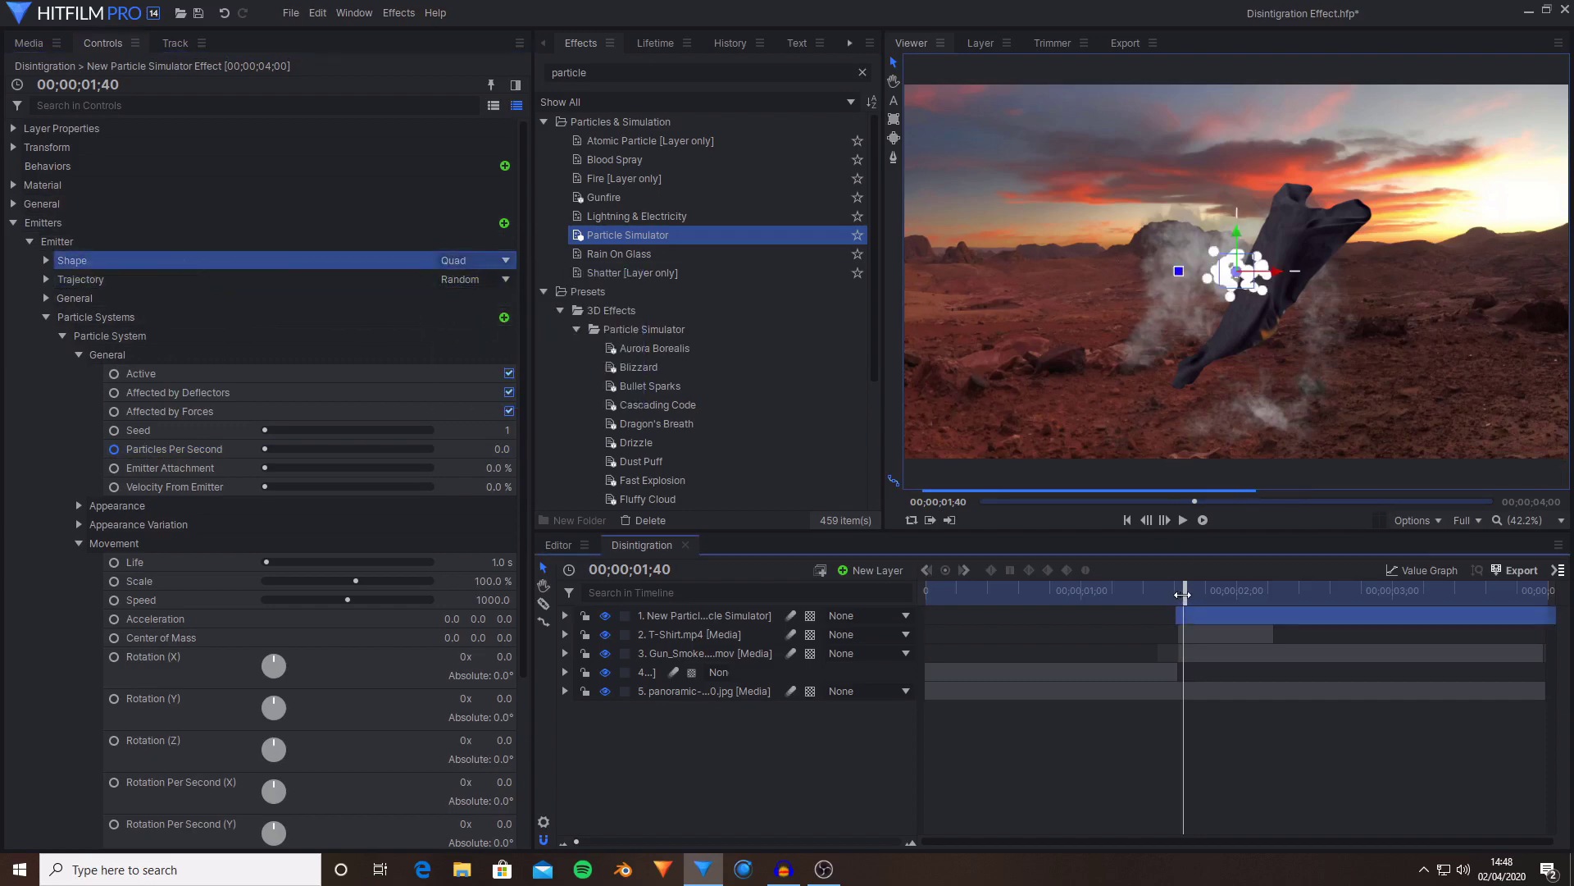
- Enlarge the quad emitter's width and height and shift its position so it covers the actor's body at 00;00;01;37
{"action": "left_click_drag", "start_coordinate": [1186, 594], "coordinate": [1180, 594]}
{"action": "key", "text": "Left"}
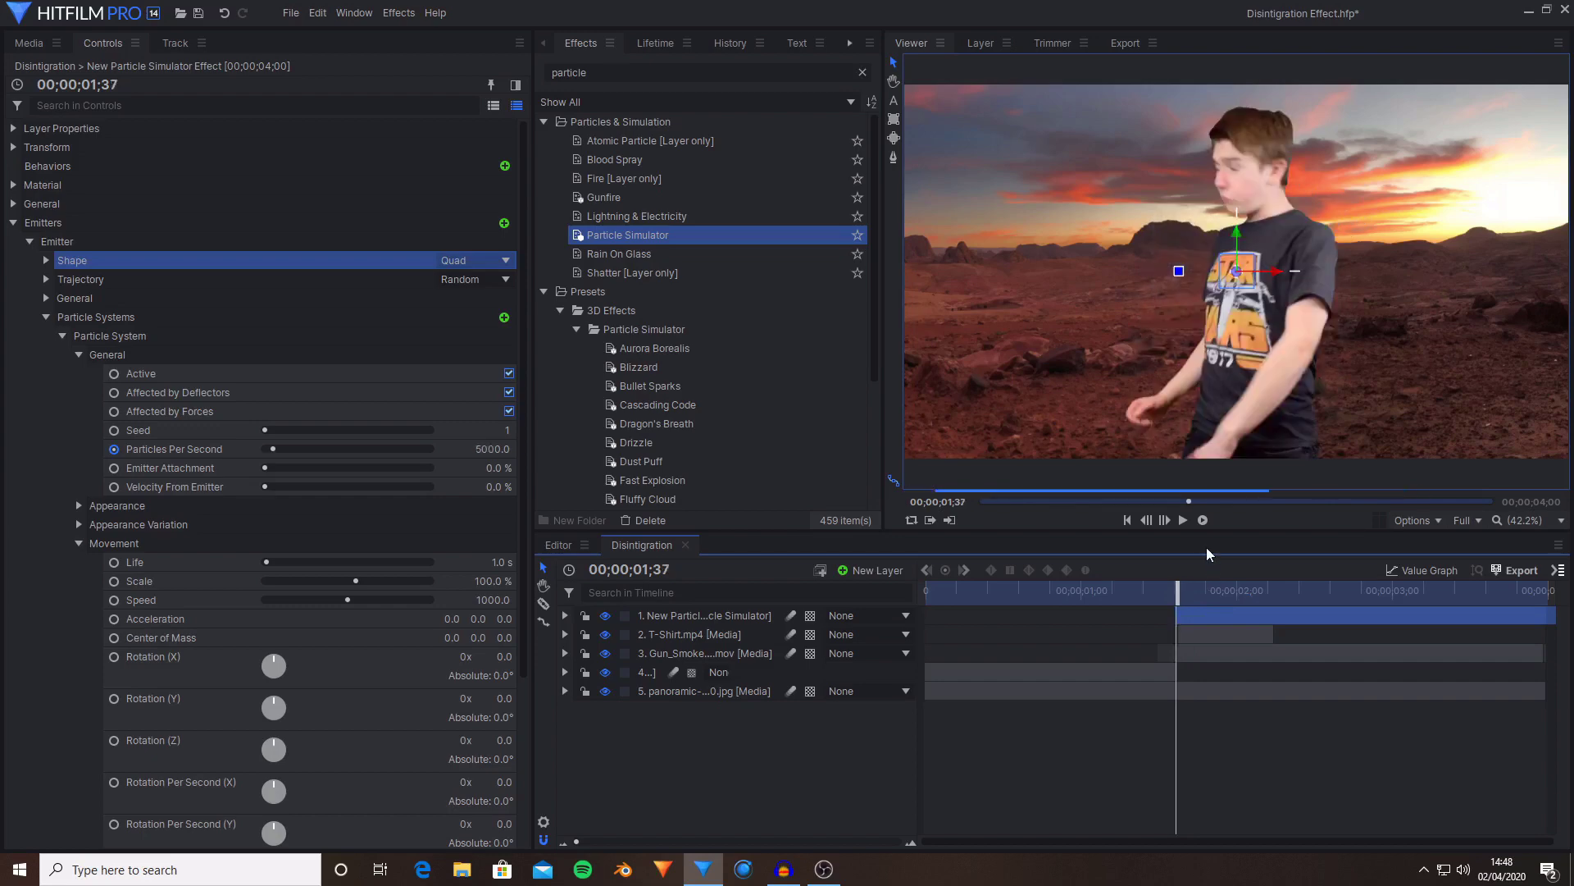
{"action": "left_click", "coordinate": [47, 261]}
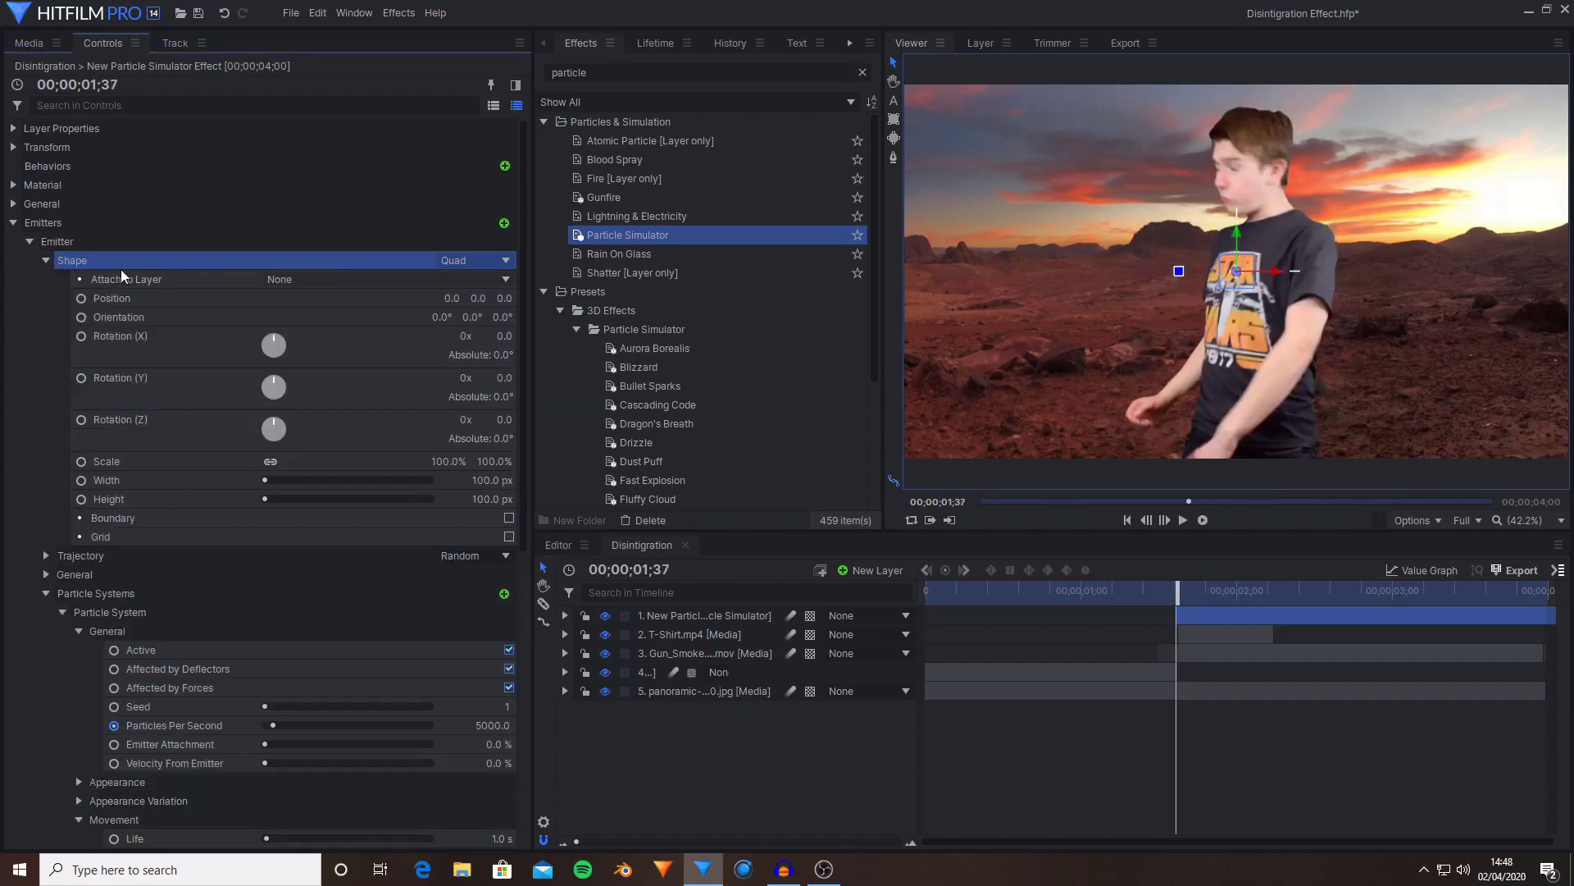
{"action": "left_click", "coordinate": [160, 466]}
{"action": "left_click", "coordinate": [162, 478]}
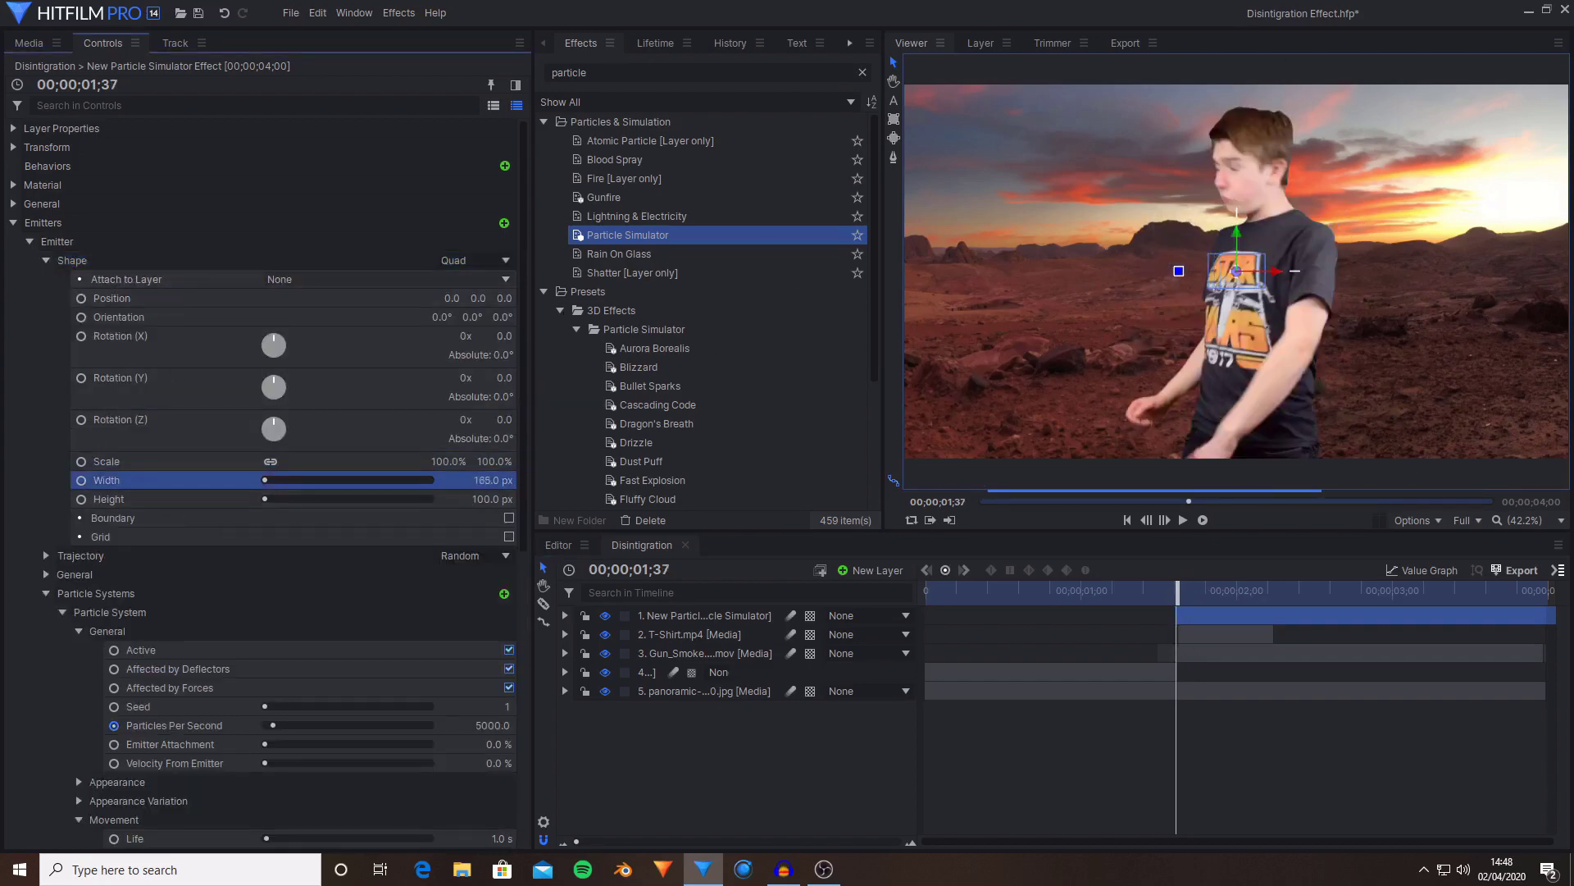
{"action": "left_click_drag", "start_coordinate": [493, 481], "coordinate": [539, 481]}
{"action": "left_click", "coordinate": [109, 297]}
{"action": "left_click_drag", "start_coordinate": [452, 298], "coordinate": [485, 299]}
{"action": "left_click_drag", "start_coordinate": [497, 499], "coordinate": [1234, 499]}
{"action": "left_click_drag", "start_coordinate": [1249, 231], "coordinate": [1250, 260]}
{"action": "left_click_drag", "start_coordinate": [1187, 600], "coordinate": [1179, 592]}
- Set the particle system's movement scale to 20%
{"action": "left_click", "coordinate": [46, 260]}
{"action": "left_click", "coordinate": [79, 356]}
{"action": "left_click", "coordinate": [154, 431]}
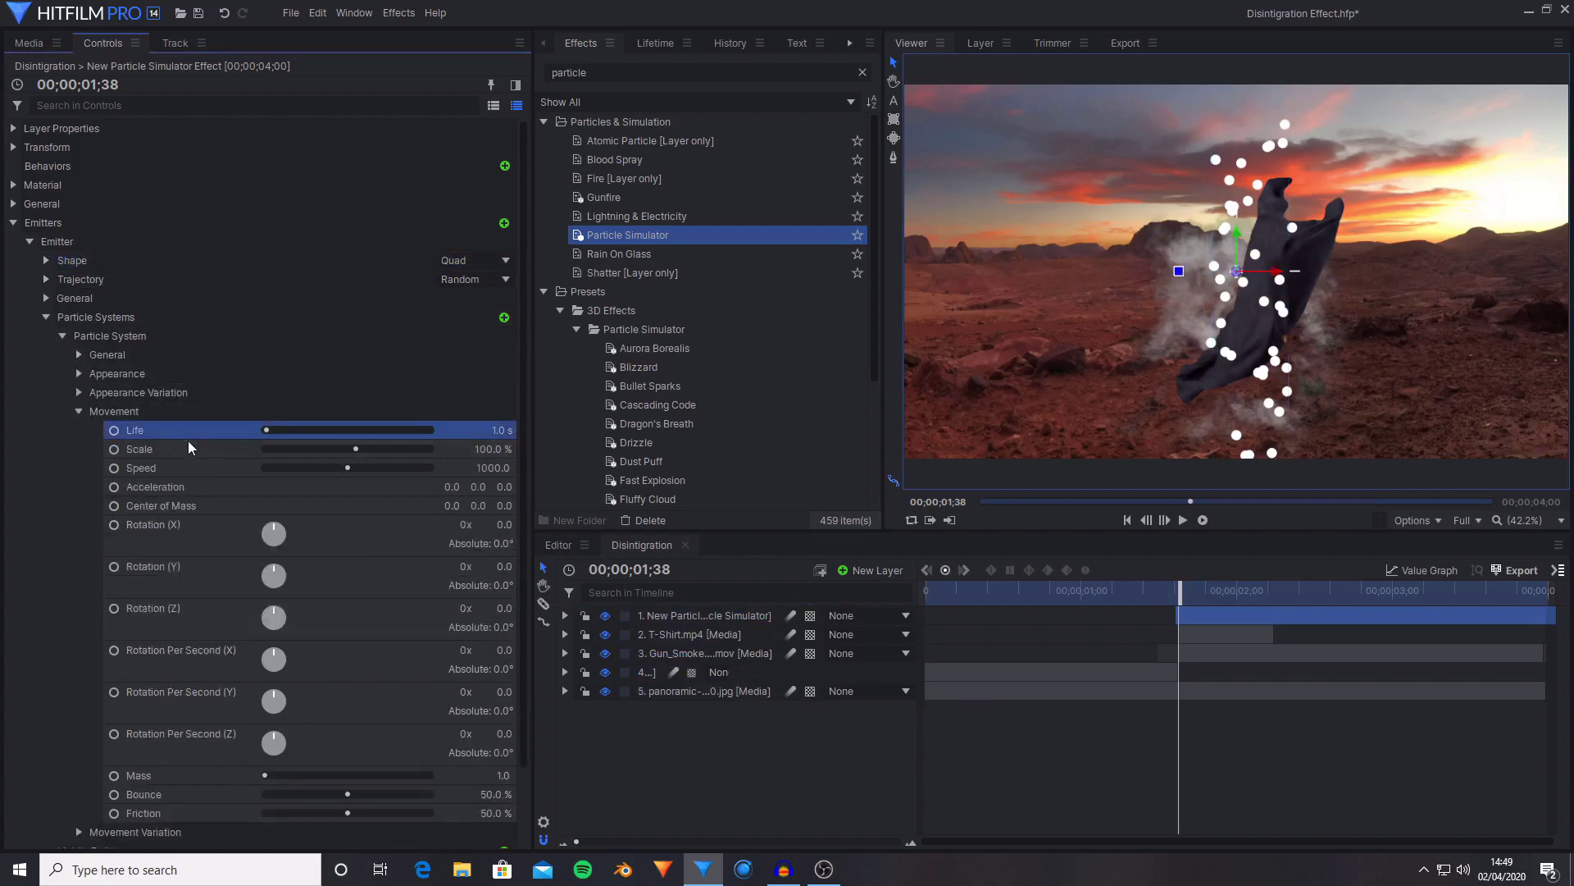
{"action": "left_click", "coordinate": [189, 449]}
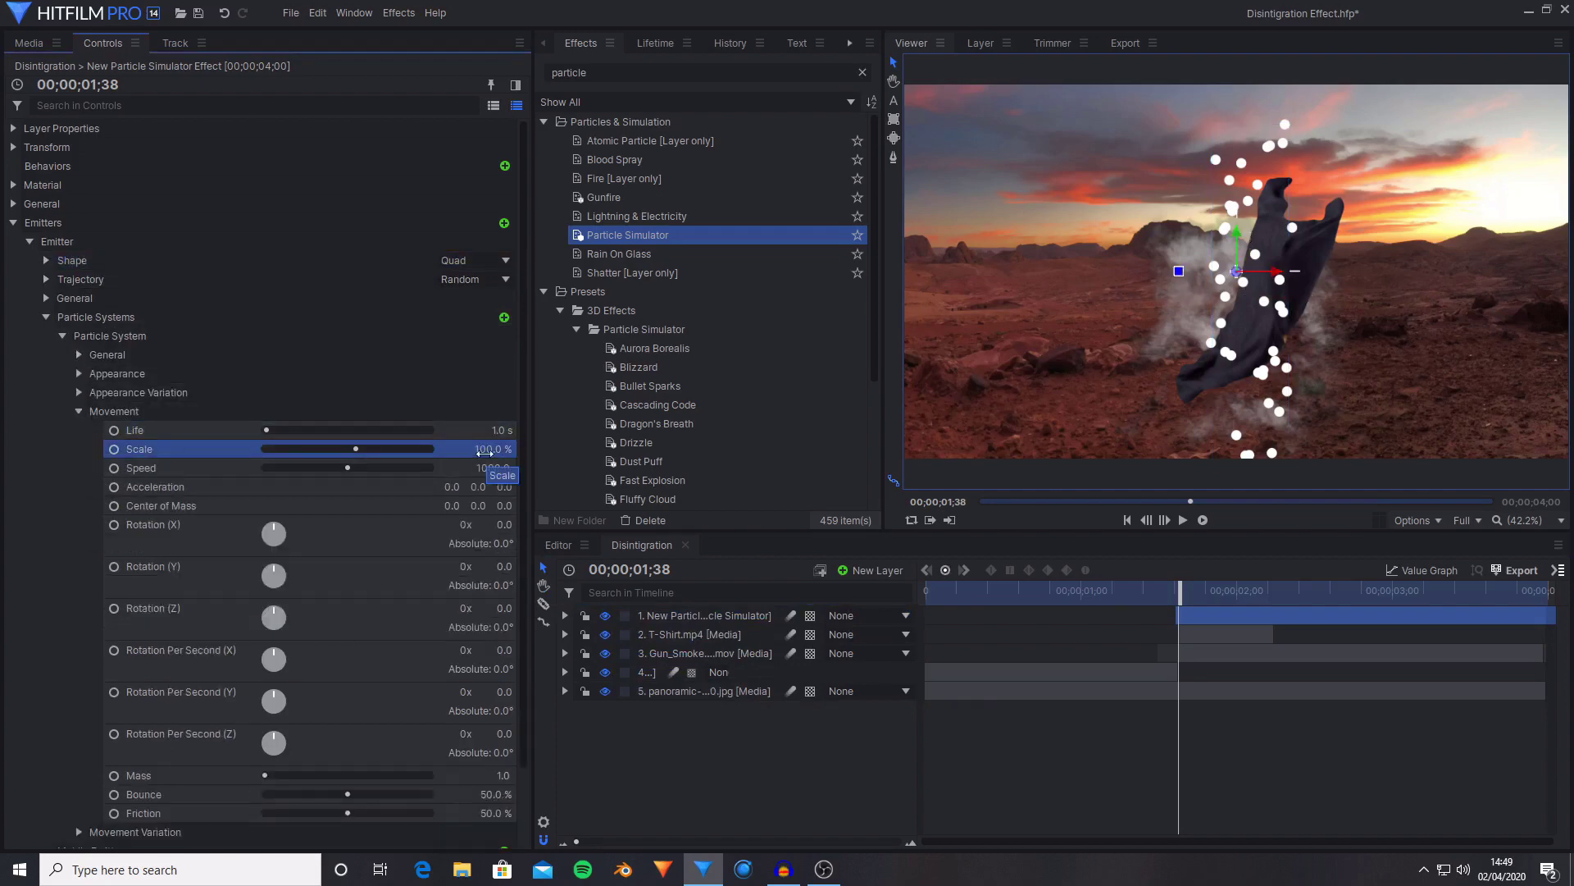
{"action": "scroll", "coordinate": [1256, 136], "scroll_direction": "up", "scroll_amount": 3}
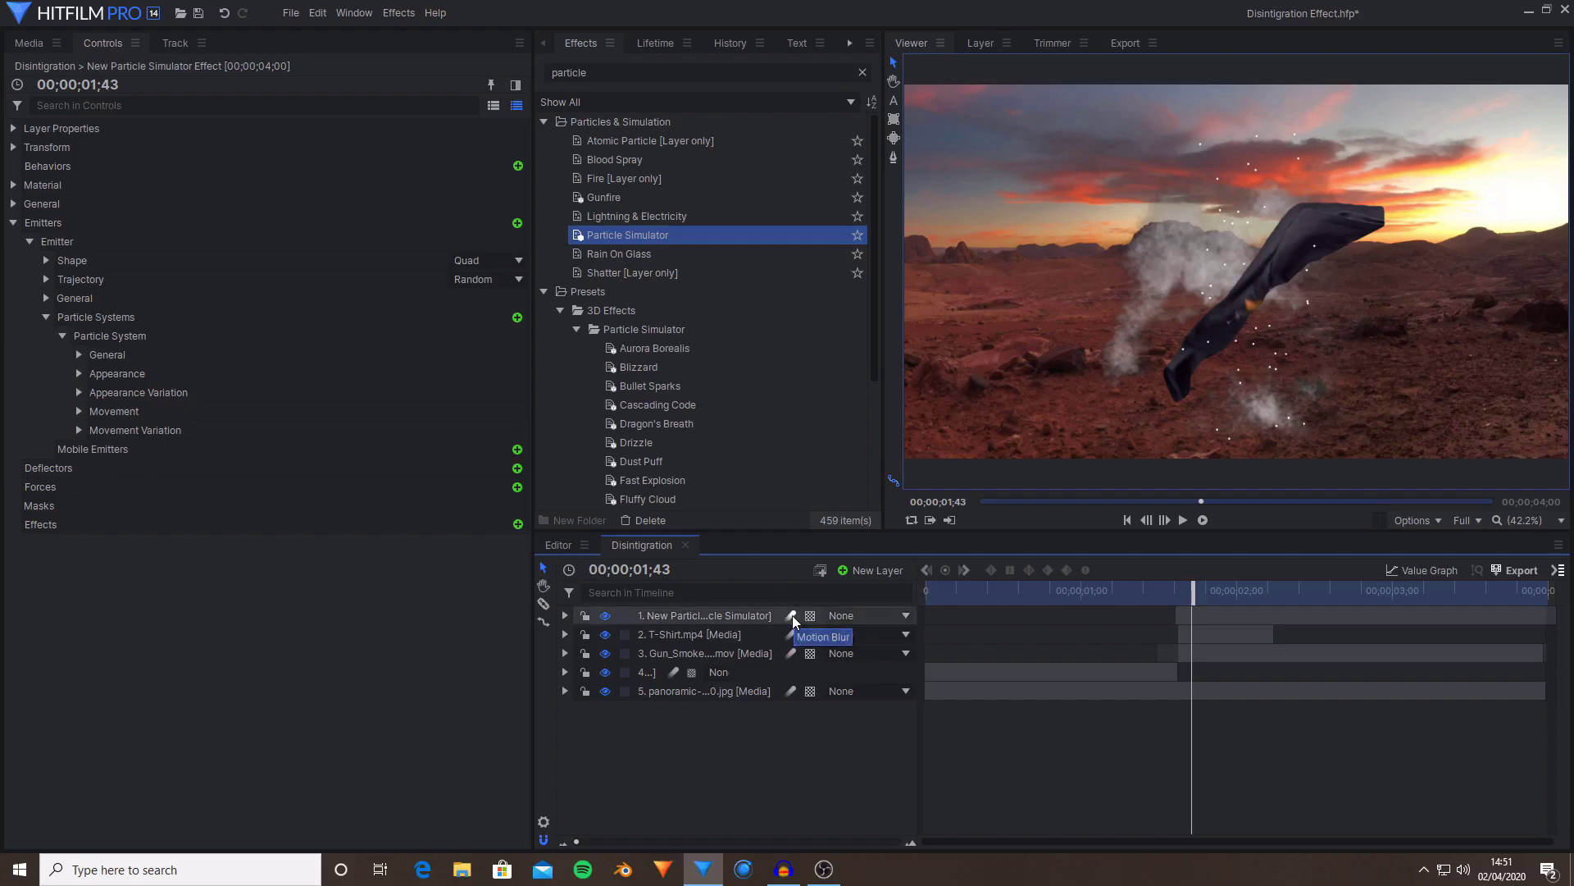
- Enable motion blur on the particle simulator layer and set the particle system's movement speed to 1200
{"action": "left_click", "coordinate": [792, 615]}
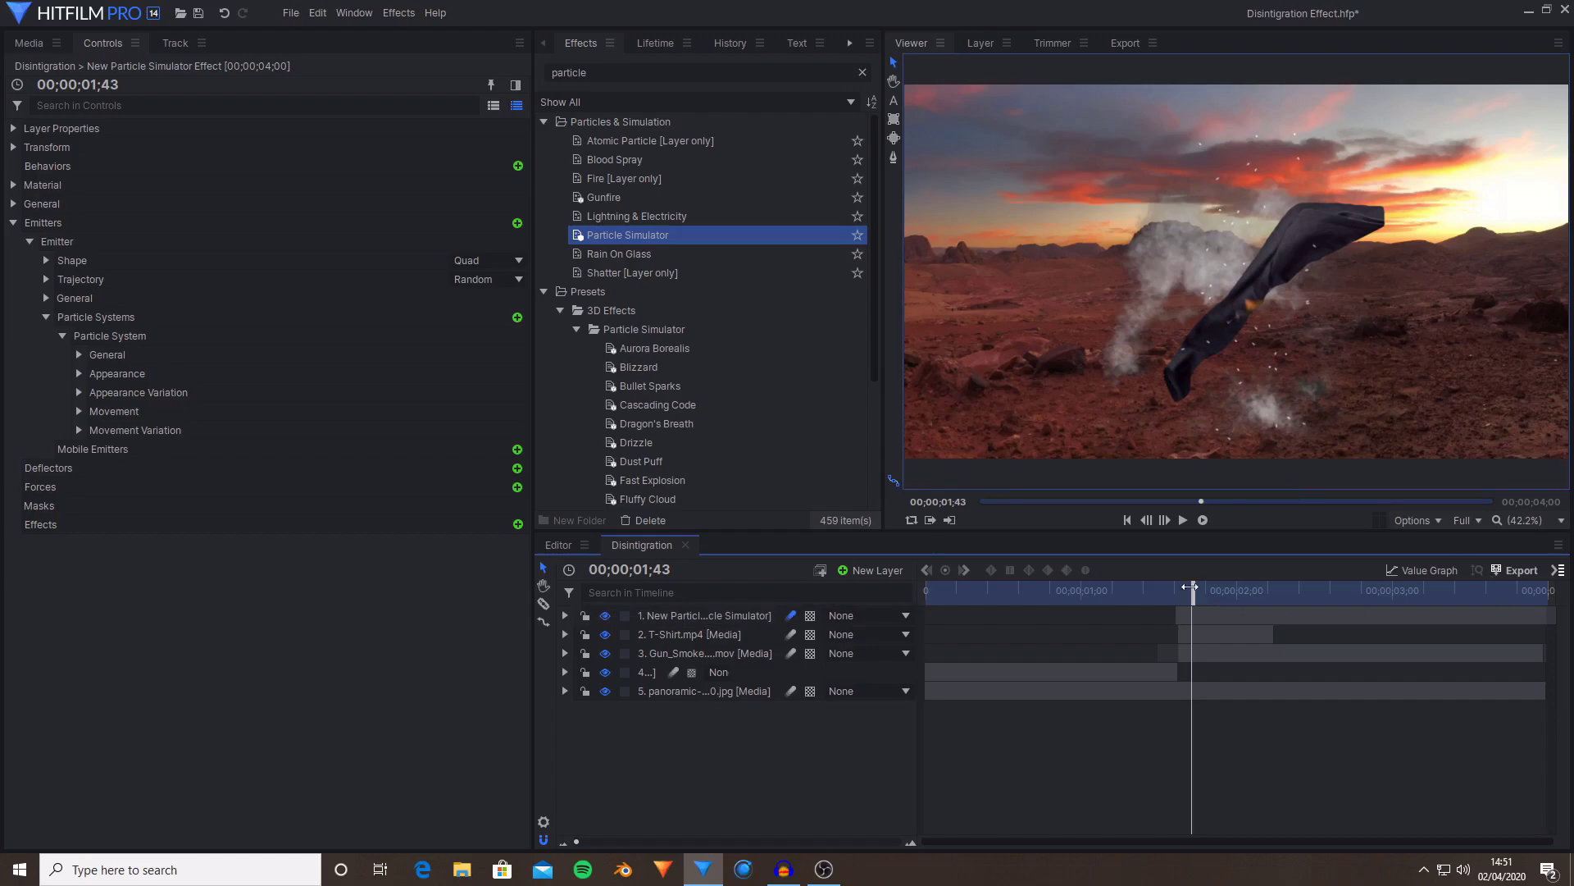
{"action": "left_click_drag", "start_coordinate": [1189, 587], "coordinate": [1216, 588]}
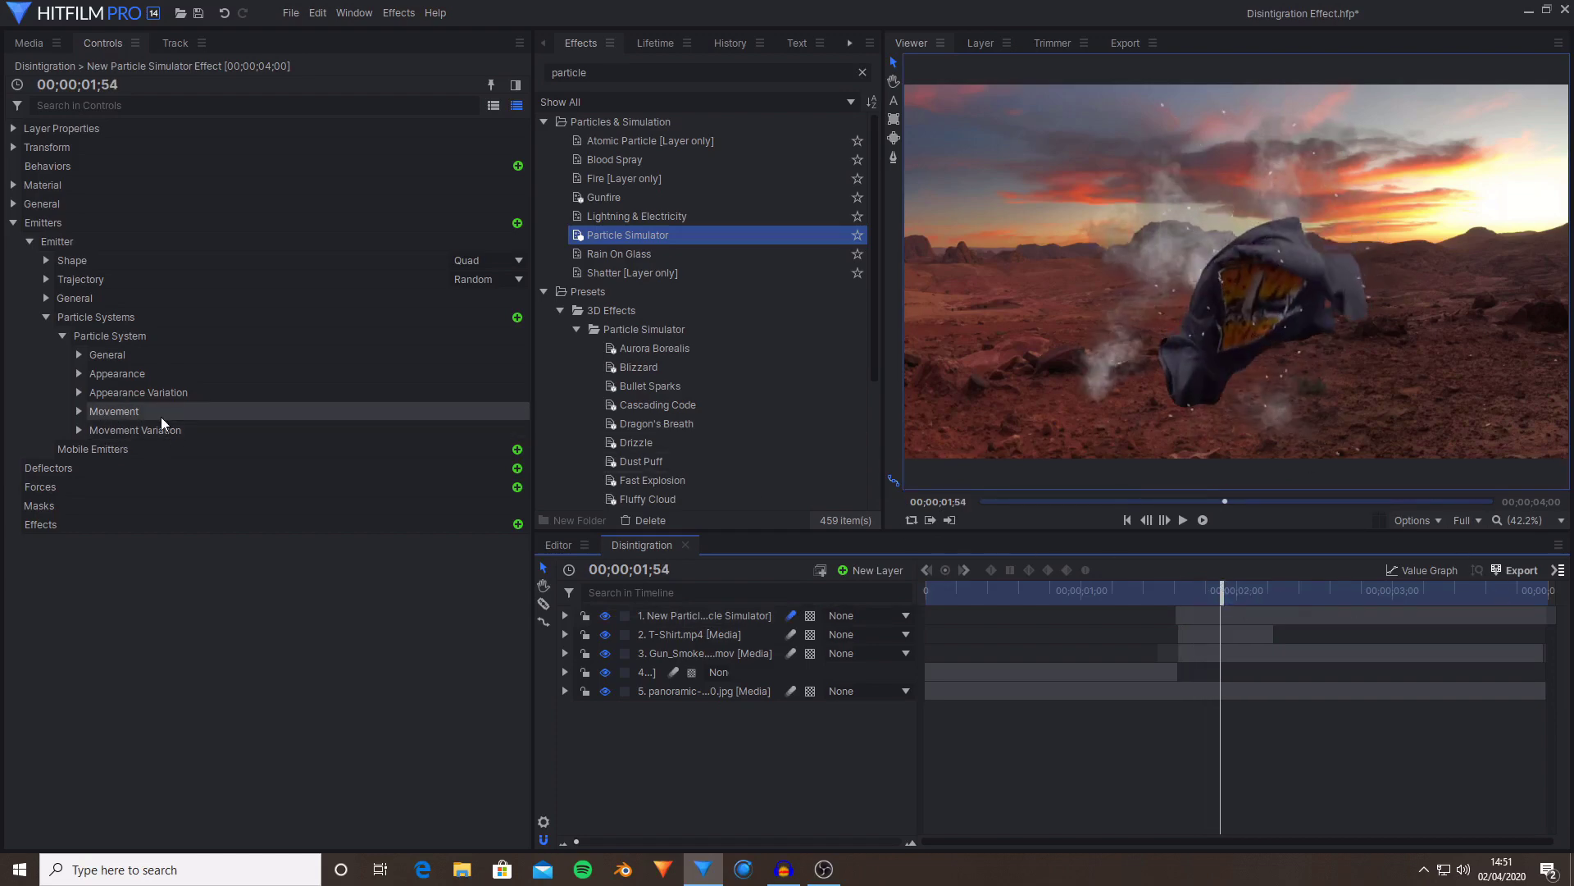
{"action": "left_click", "coordinate": [81, 412]}
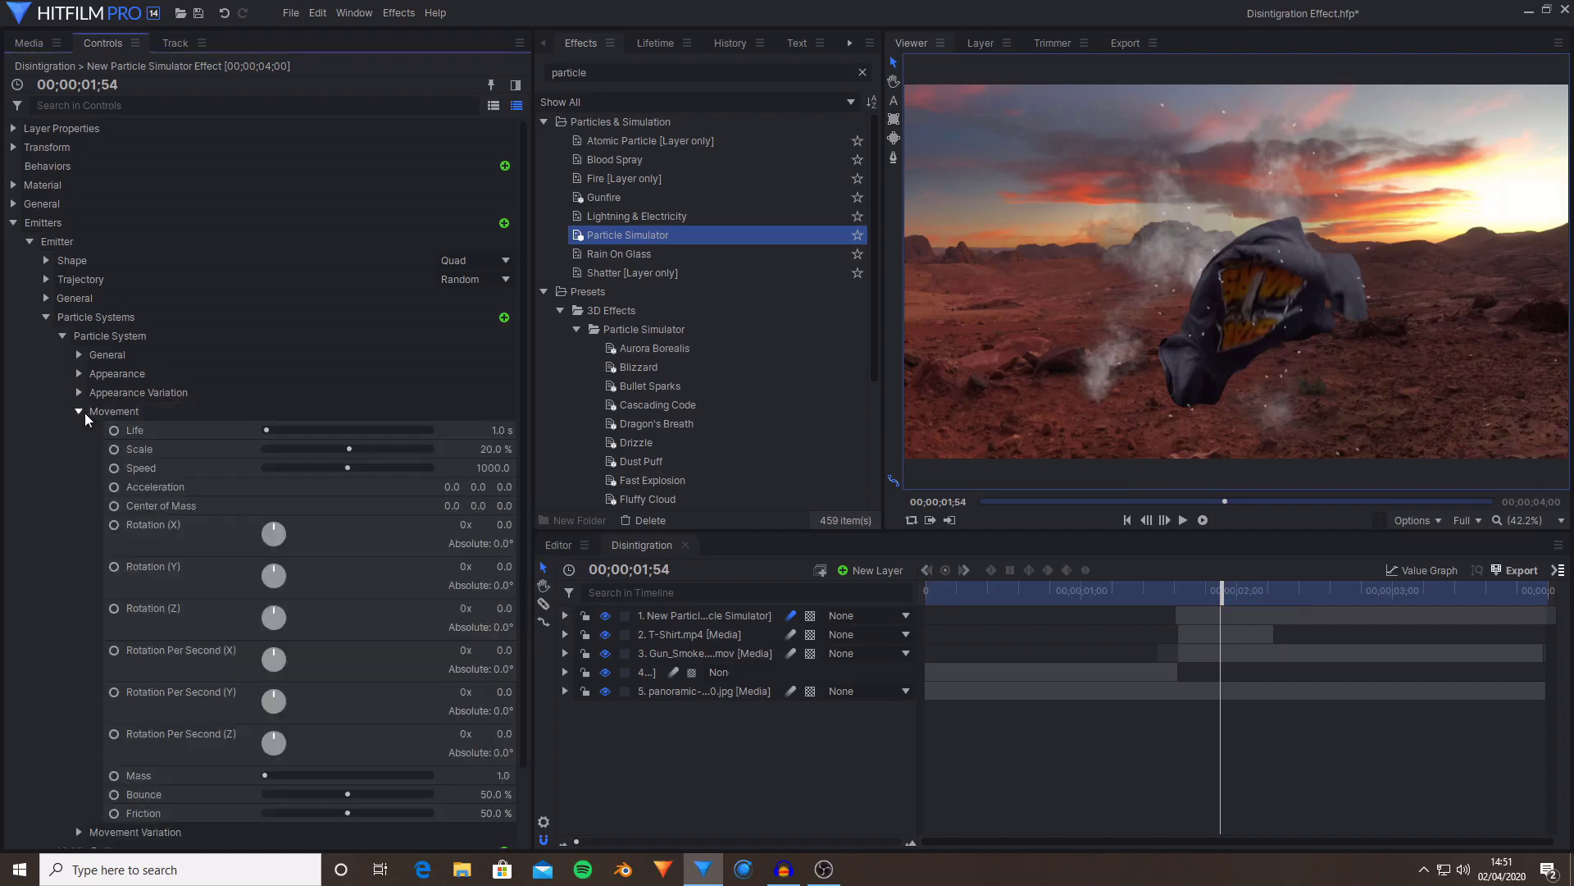
{"action": "left_click", "coordinate": [168, 451]}
{"action": "left_click", "coordinate": [172, 468]}
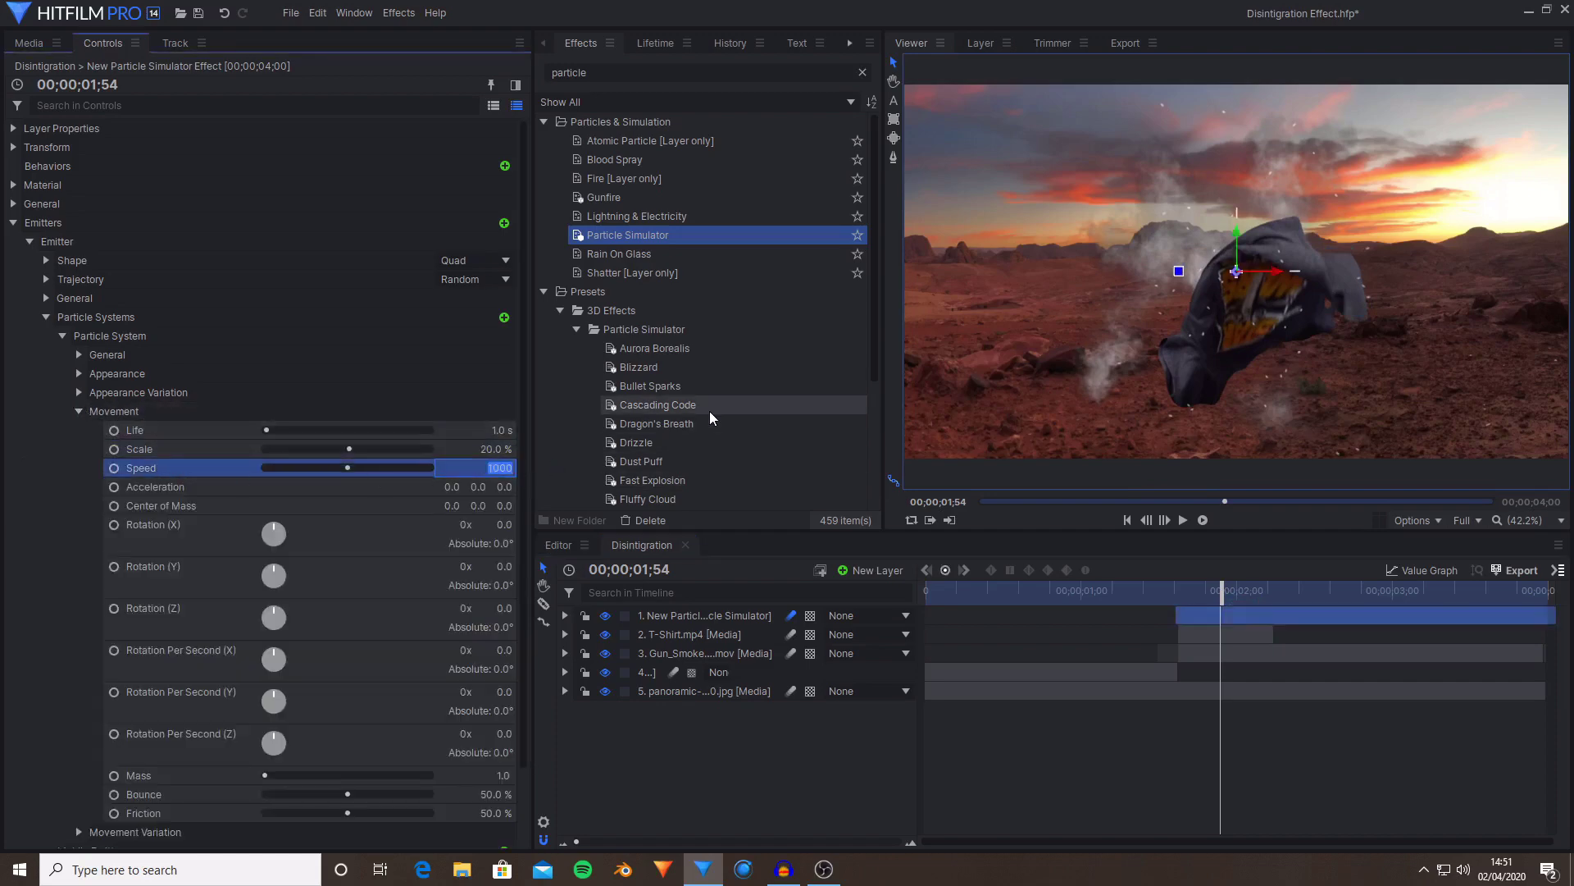
{"action": "type", "text": "1200"}
{"action": "key", "text": "Return"}
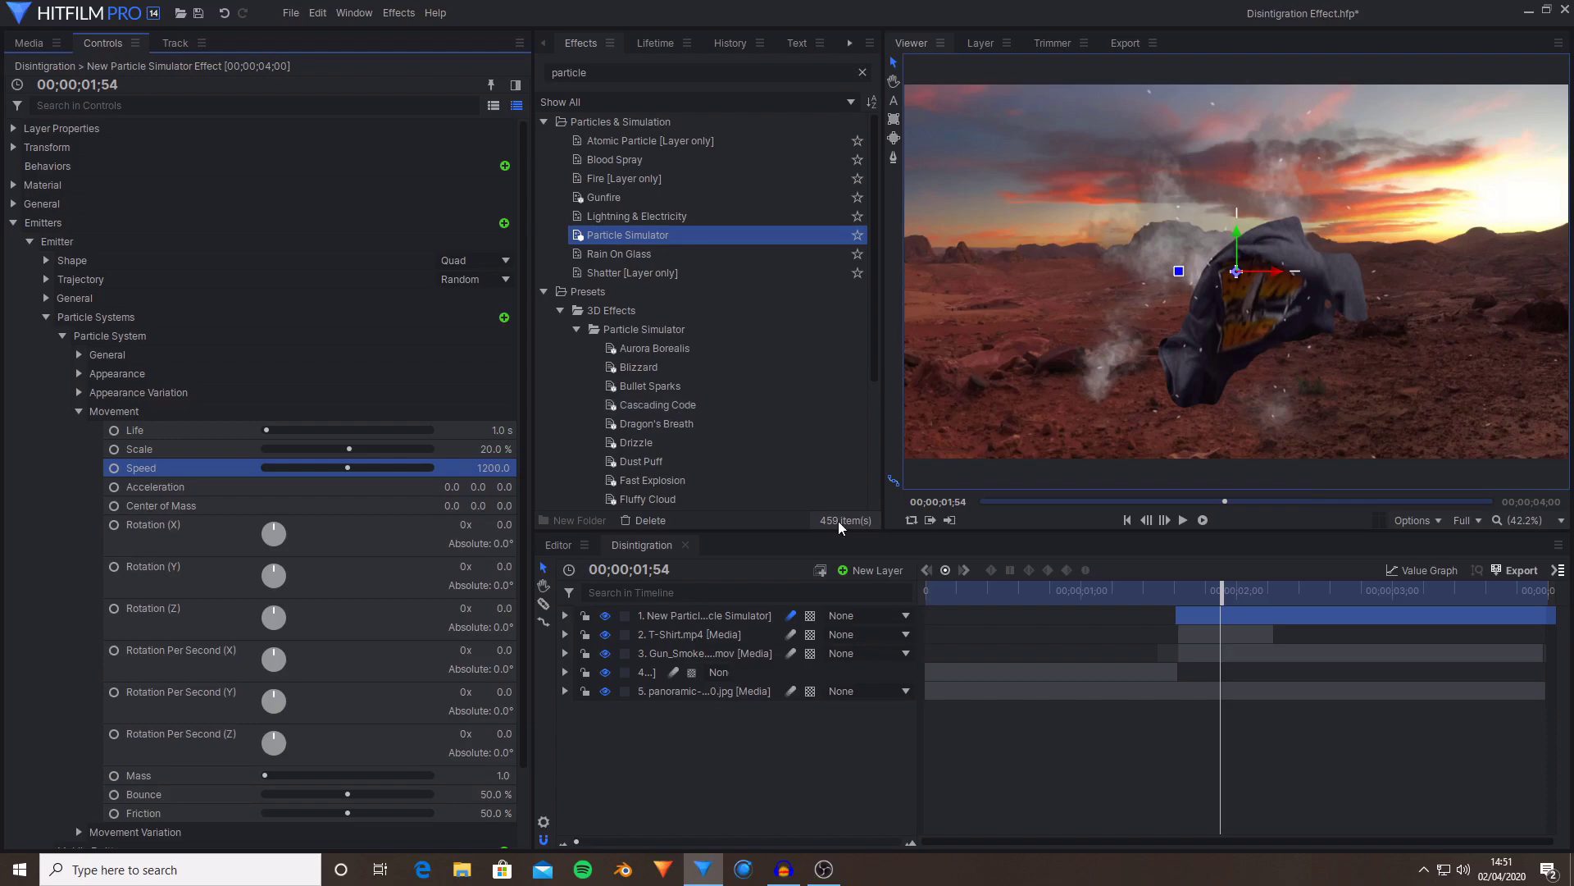
{"action": "left_click_drag", "start_coordinate": [1204, 592], "coordinate": [1193, 592]}
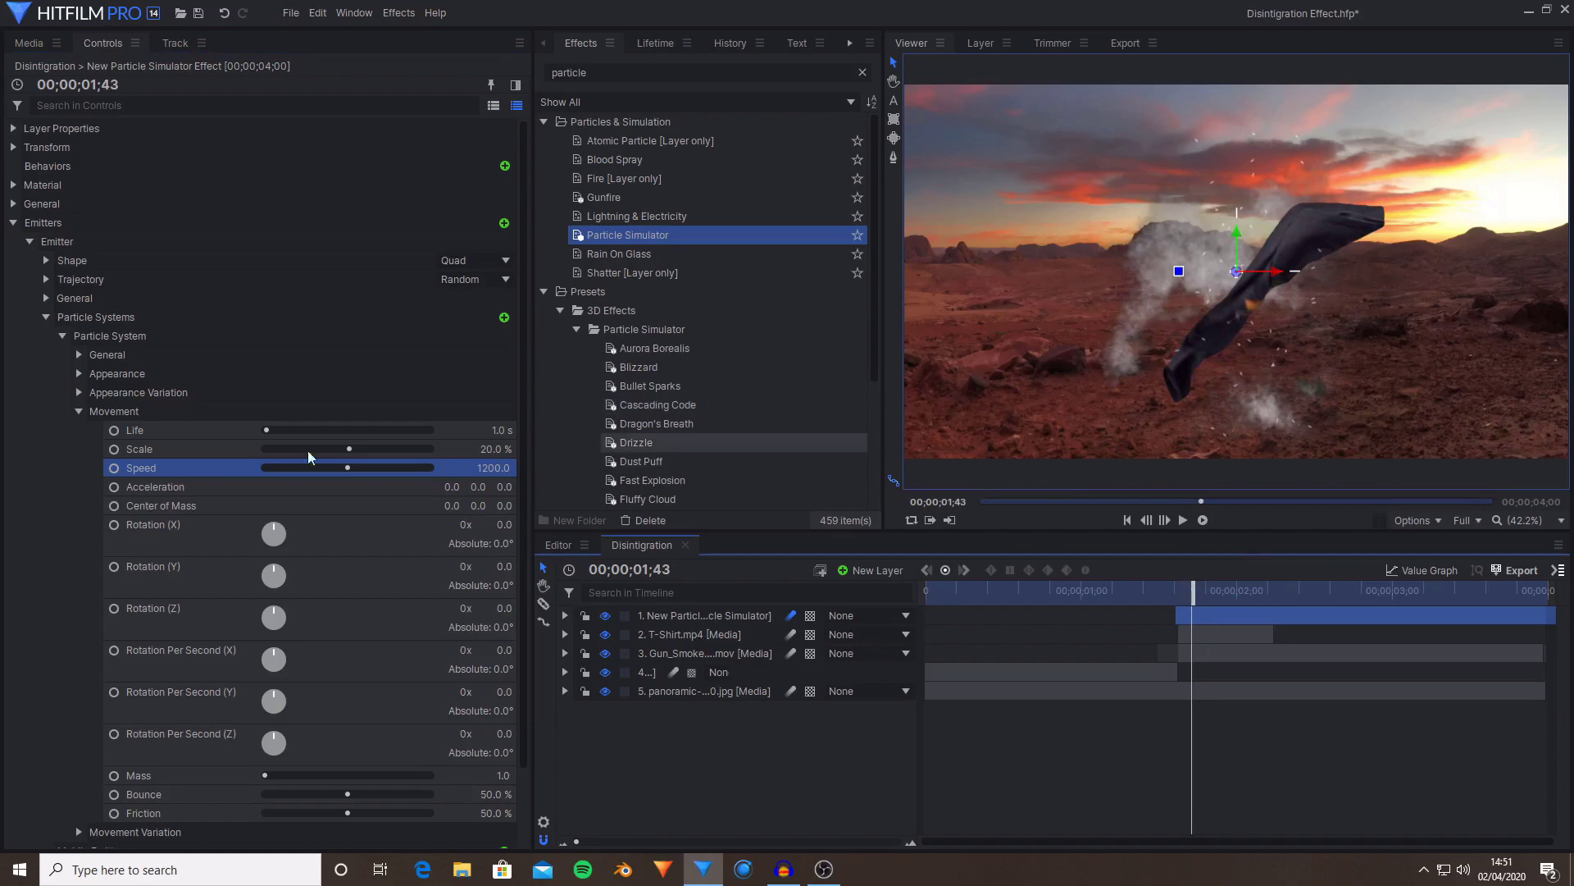
- Add a force to the particle simulator and expand its settings
{"action": "left_click", "coordinate": [79, 411]}
{"action": "left_click", "coordinate": [62, 336]}
{"action": "left_click", "coordinate": [45, 317]}
{"action": "left_click", "coordinate": [72, 373]}
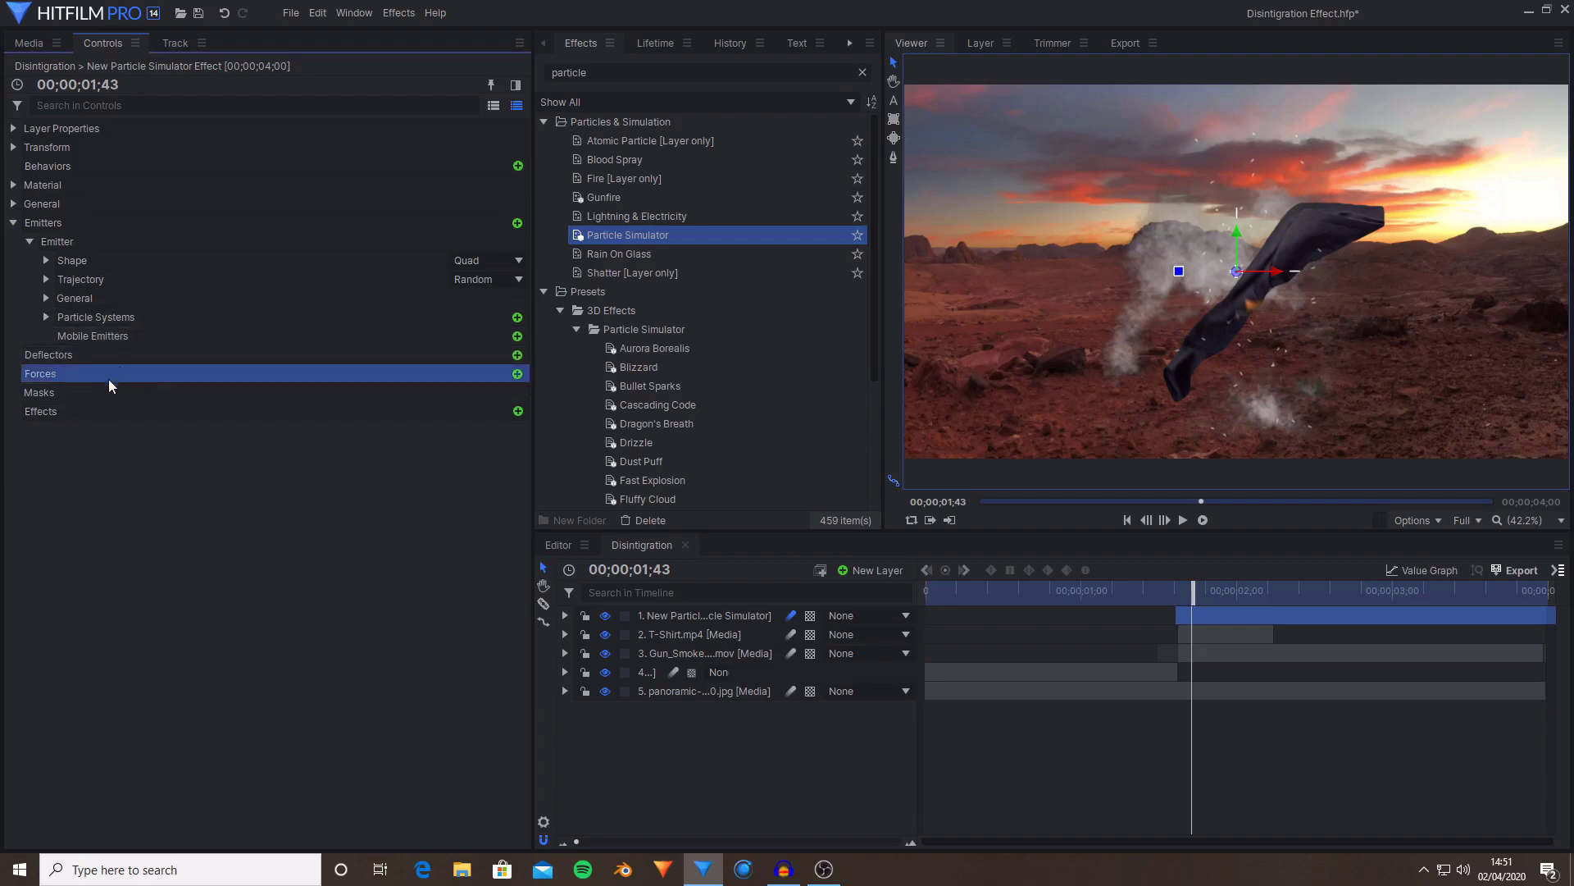
{"action": "left_click", "coordinate": [518, 374]}
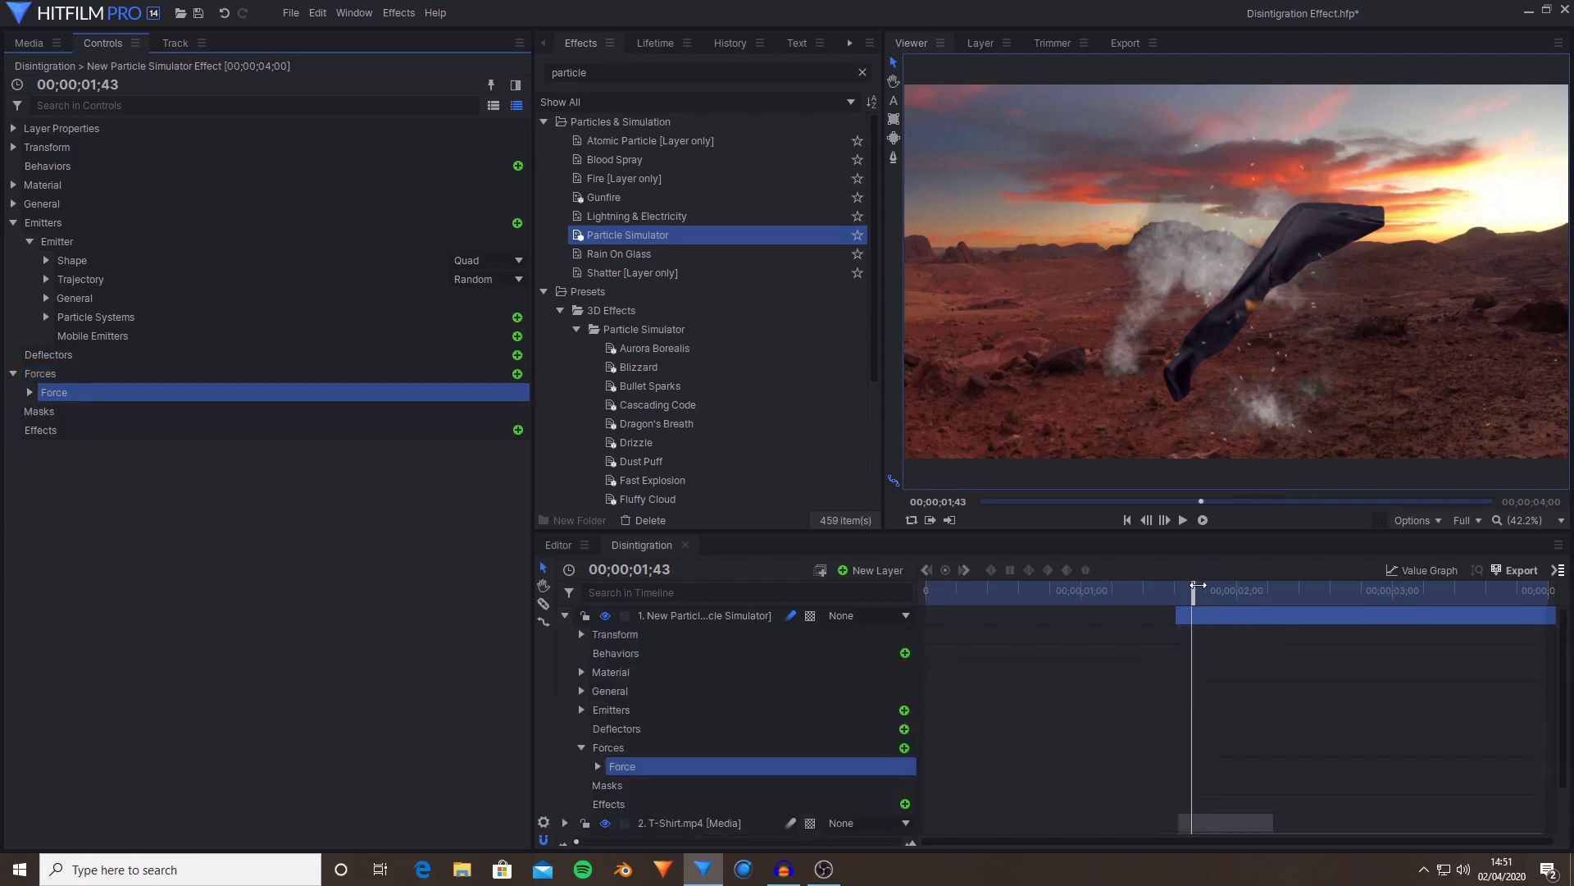
{"action": "left_click_drag", "start_coordinate": [1196, 584], "coordinate": [1207, 585]}
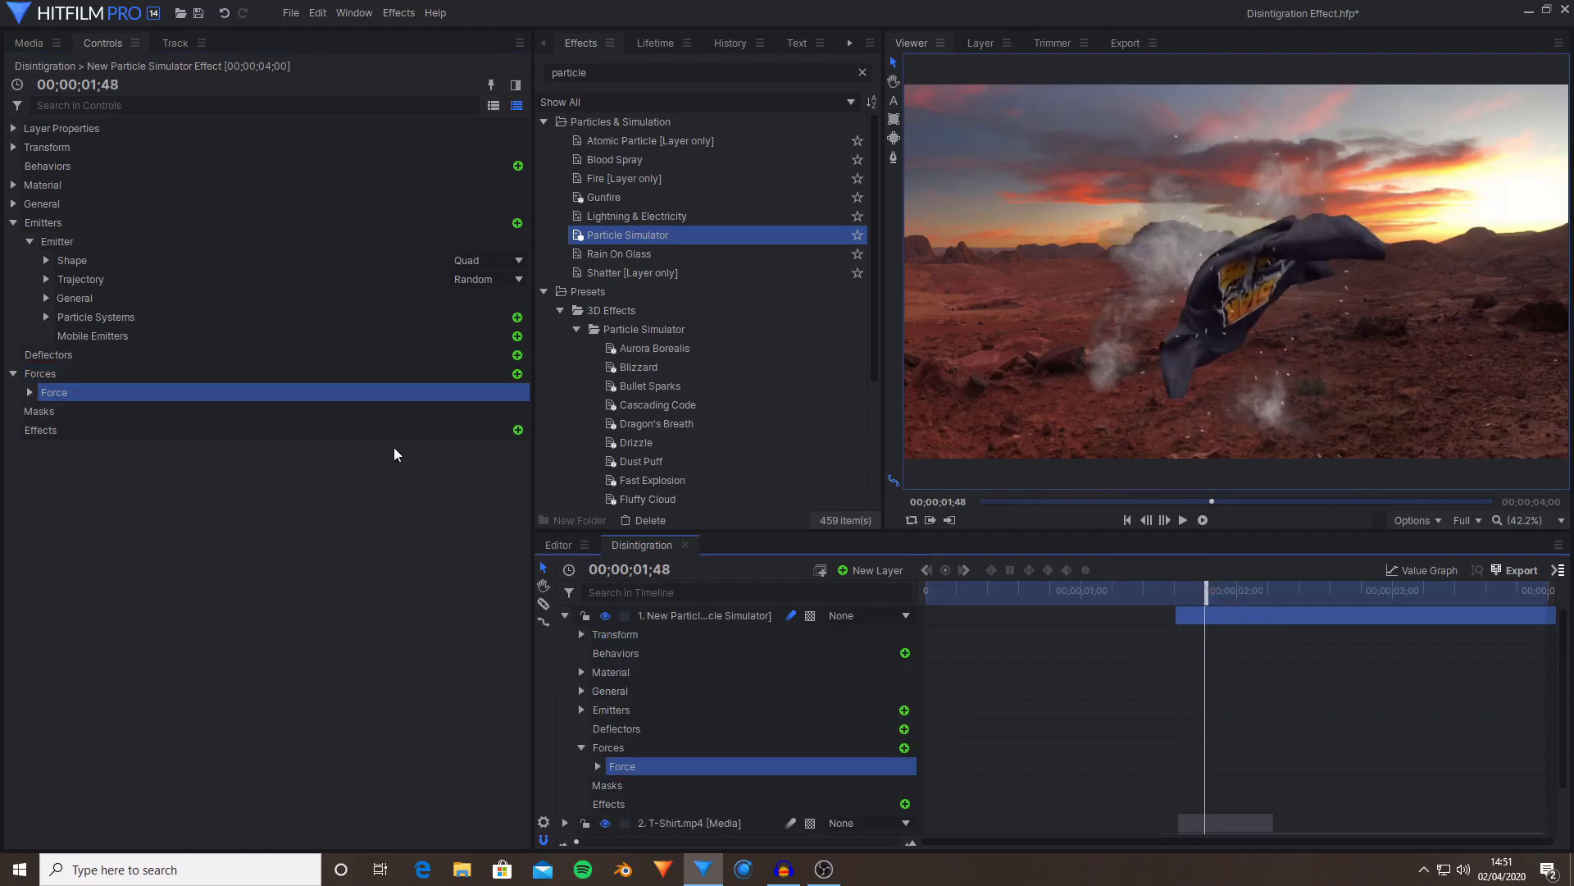
{"action": "left_click", "coordinate": [29, 392]}
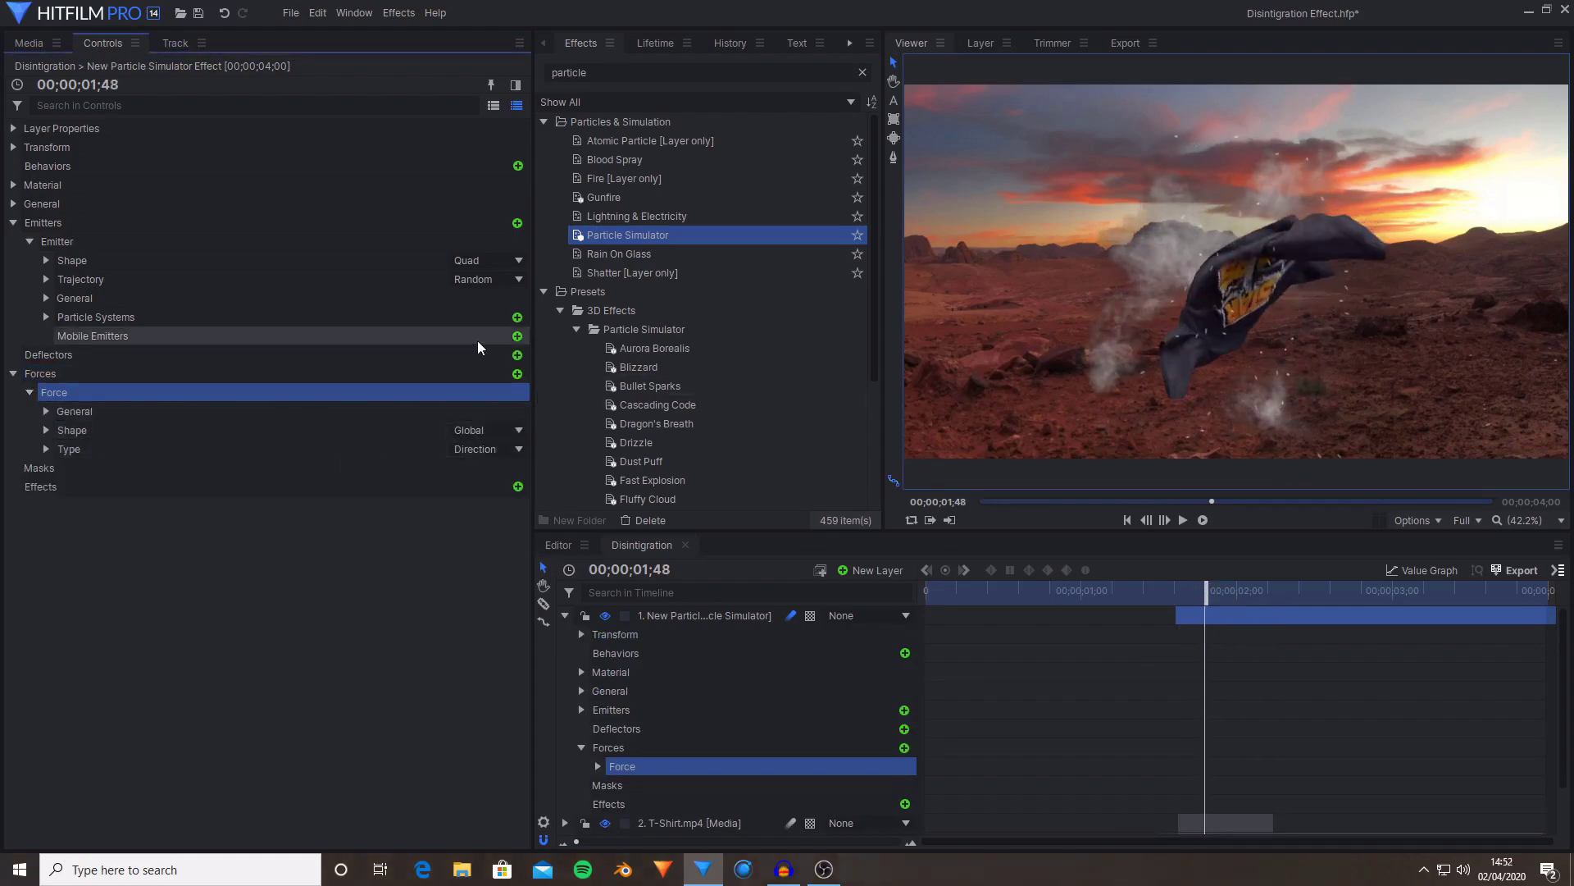
- Add a second force to the particle simulator, set its type to Turbulence and preview the particles
{"action": "left_click", "coordinate": [486, 376]}
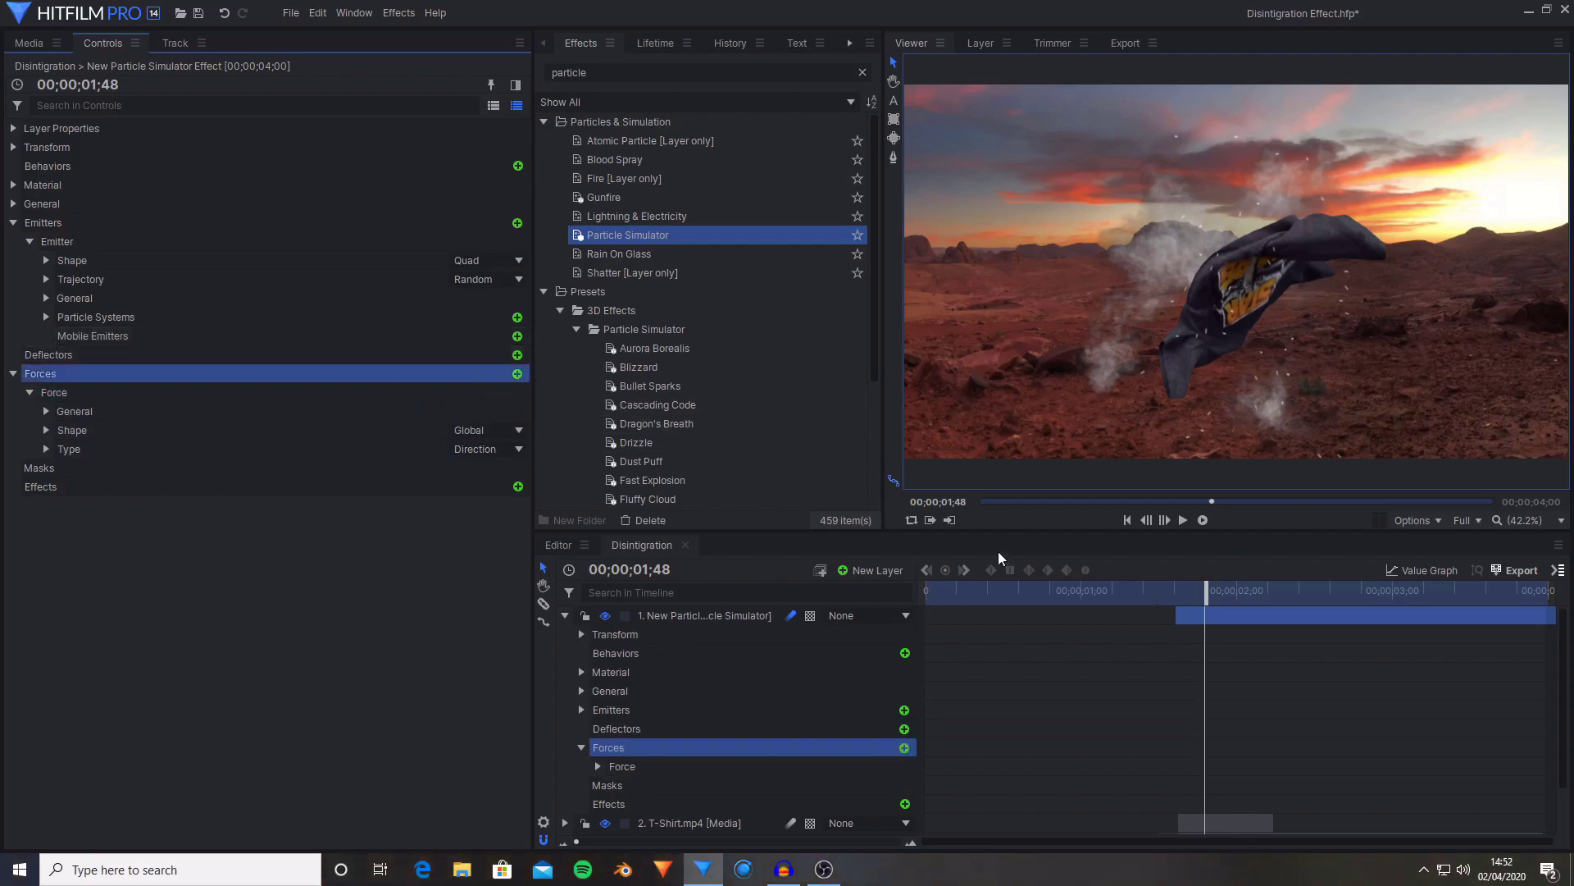
{"action": "left_click", "coordinate": [518, 377]}
{"action": "left_click", "coordinate": [29, 468]}
{"action": "left_click", "coordinate": [518, 524]}
{"action": "left_click", "coordinate": [530, 607]}
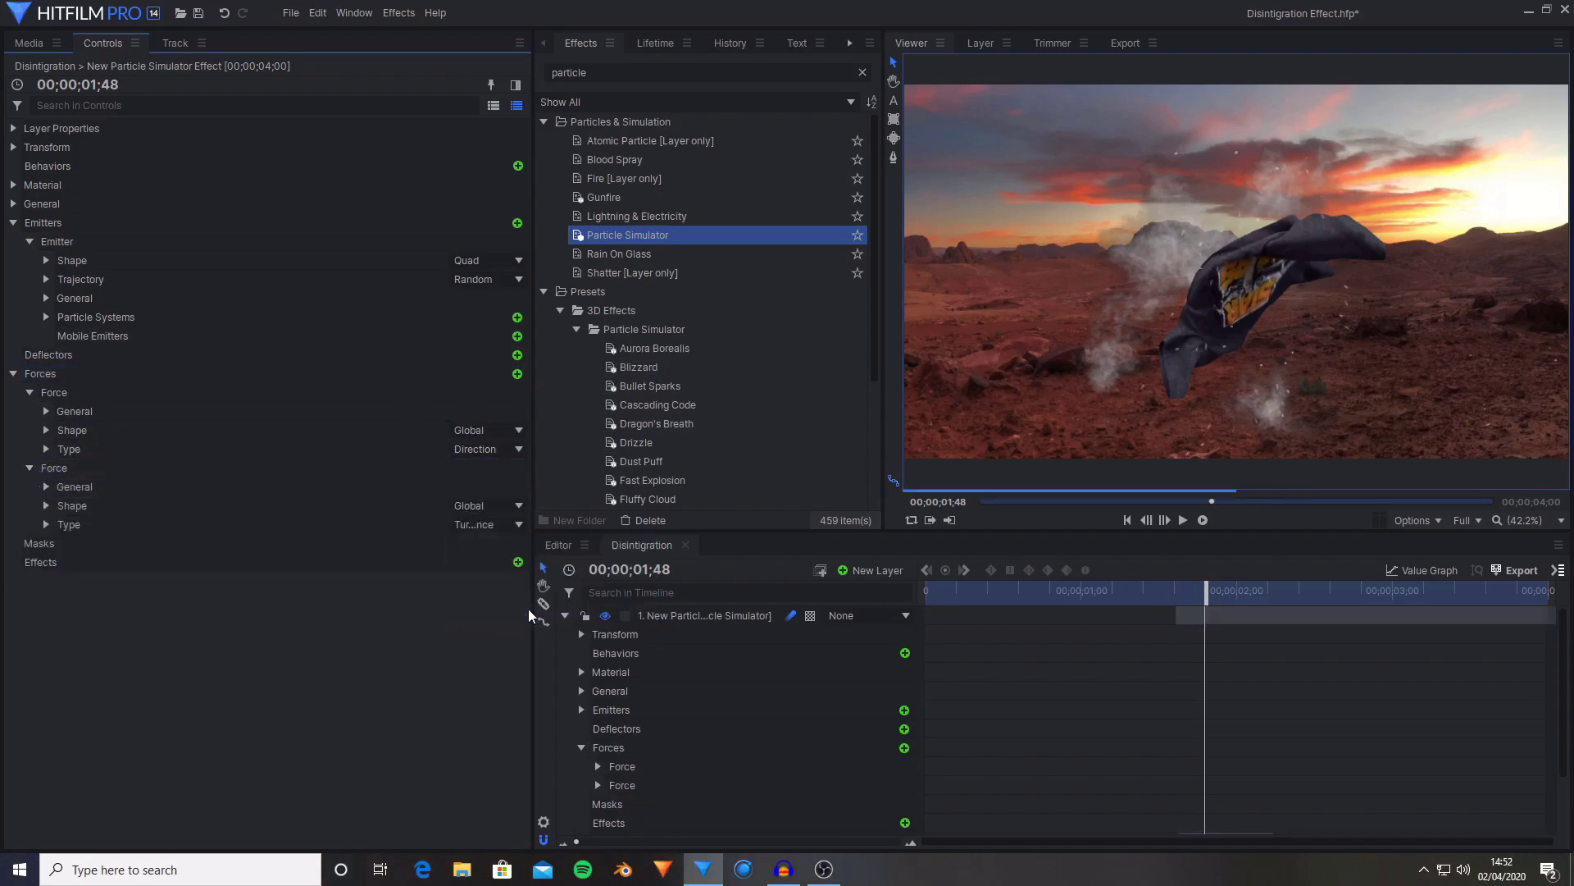
{"action": "left_click", "coordinate": [1183, 520]}
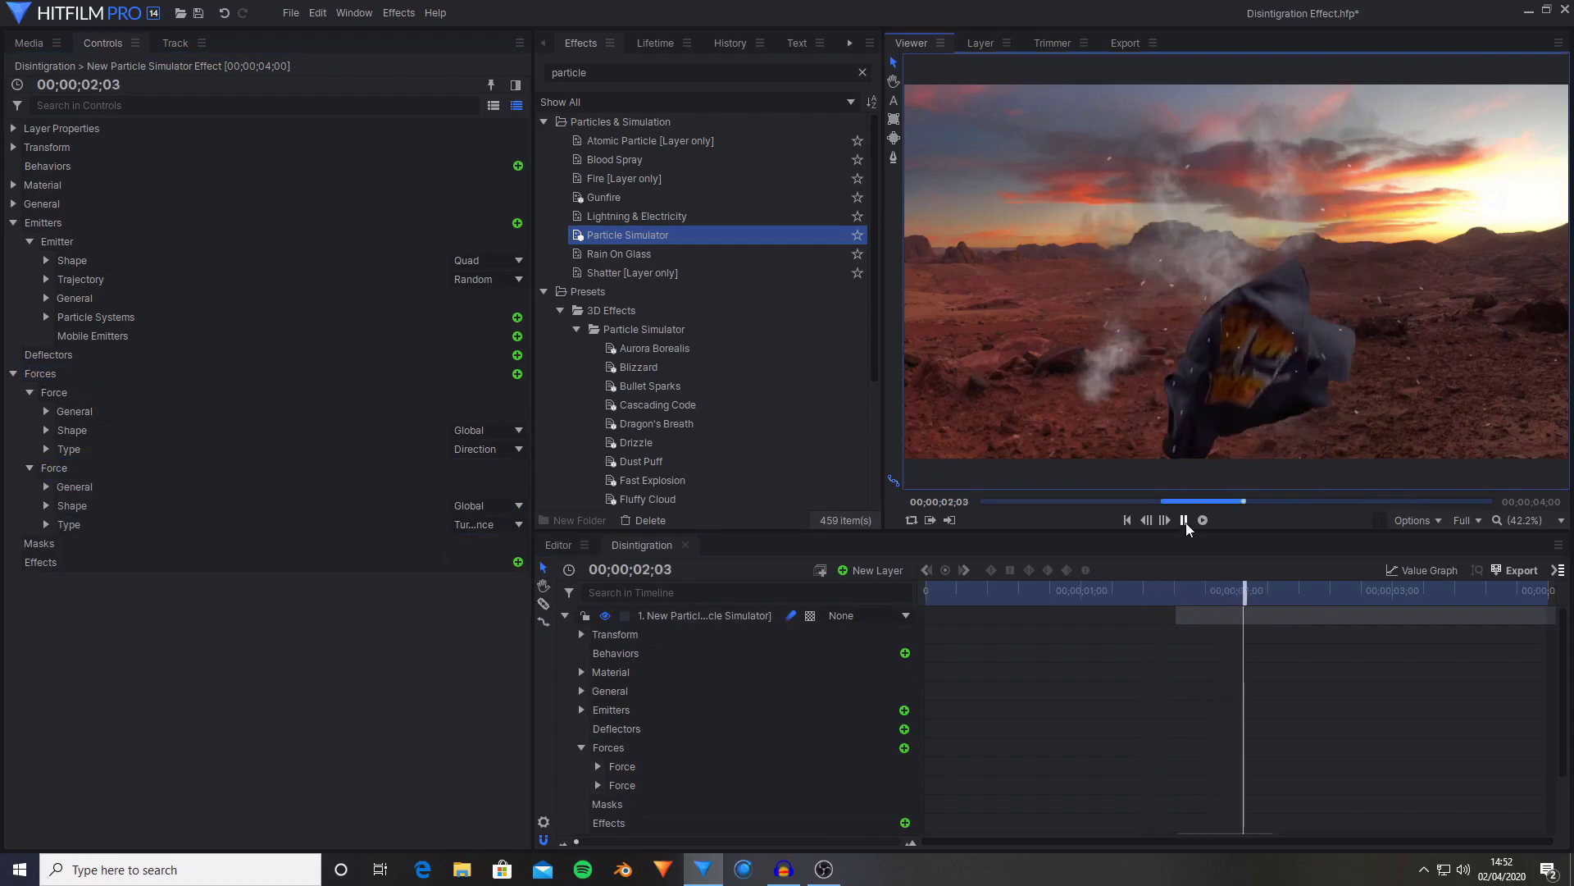
{"action": "left_click", "coordinate": [1186, 524]}
- Move the particle simulator layer so it starts at 00;00;01;38, aligned with the T-shirt clip
{"action": "left_click_drag", "start_coordinate": [1230, 585], "coordinate": [1179, 599]}
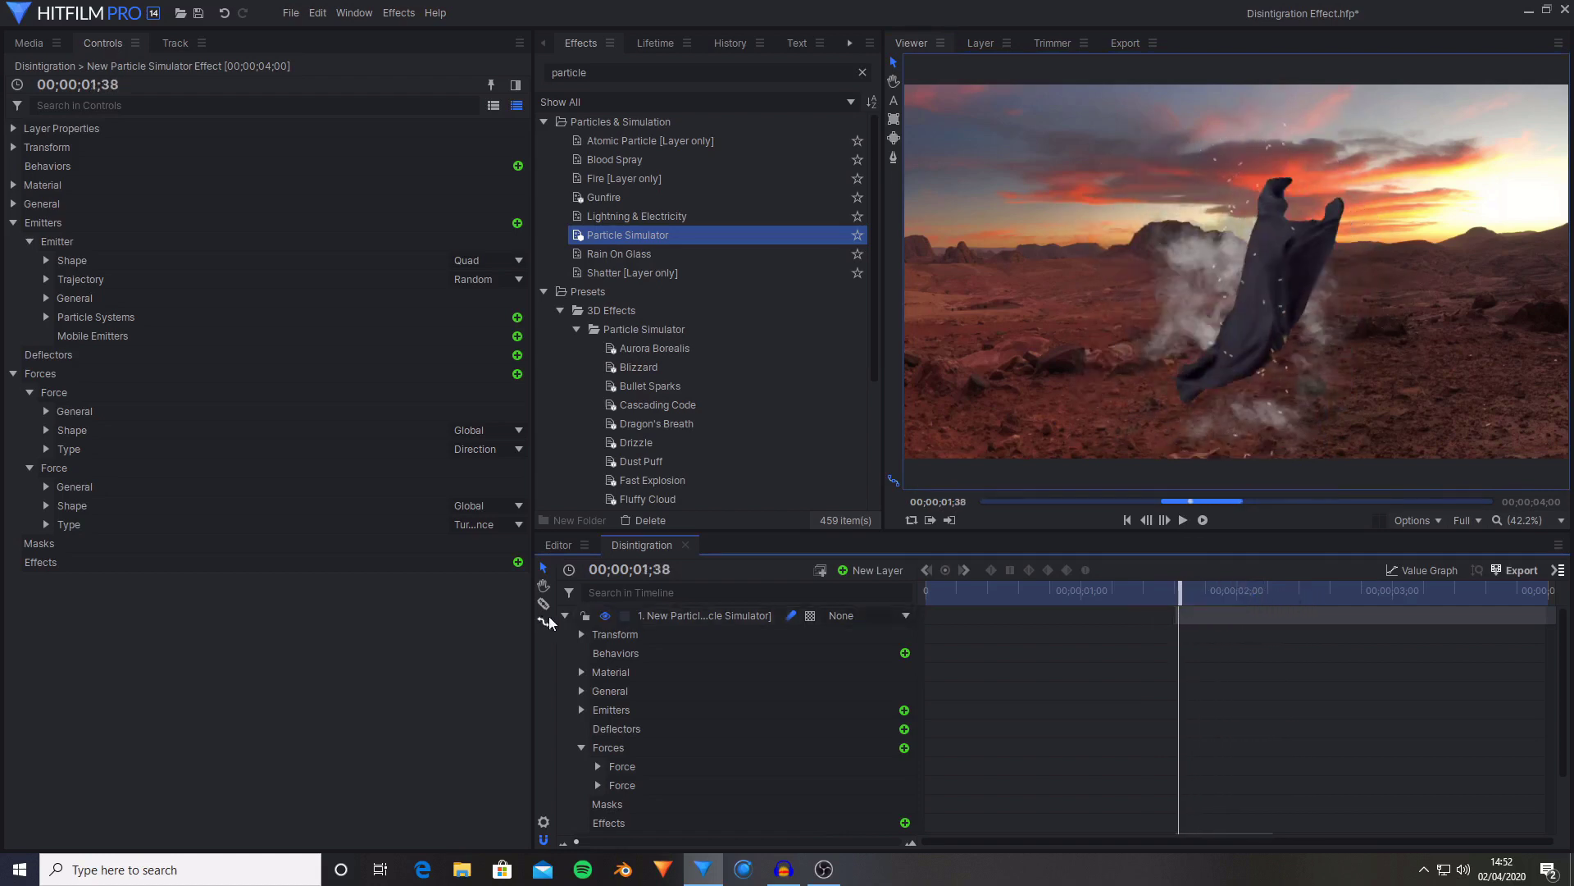
{"action": "left_click", "coordinate": [565, 615]}
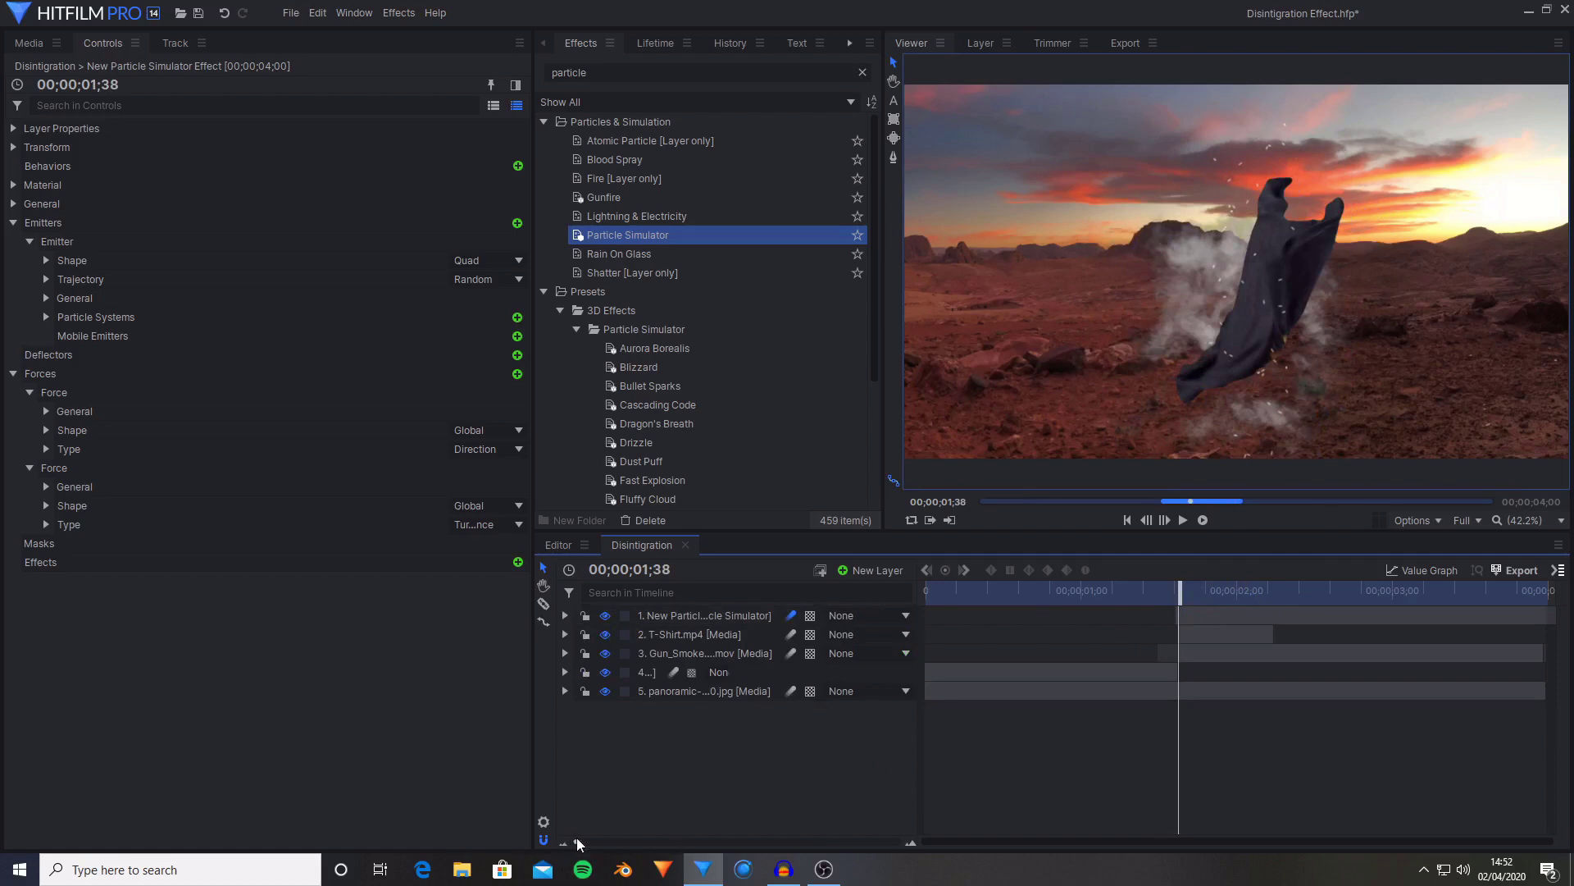
{"action": "left_click_drag", "start_coordinate": [577, 839], "coordinate": [624, 839]}
{"action": "left_click_drag", "start_coordinate": [1252, 611], "coordinate": [1258, 612]}
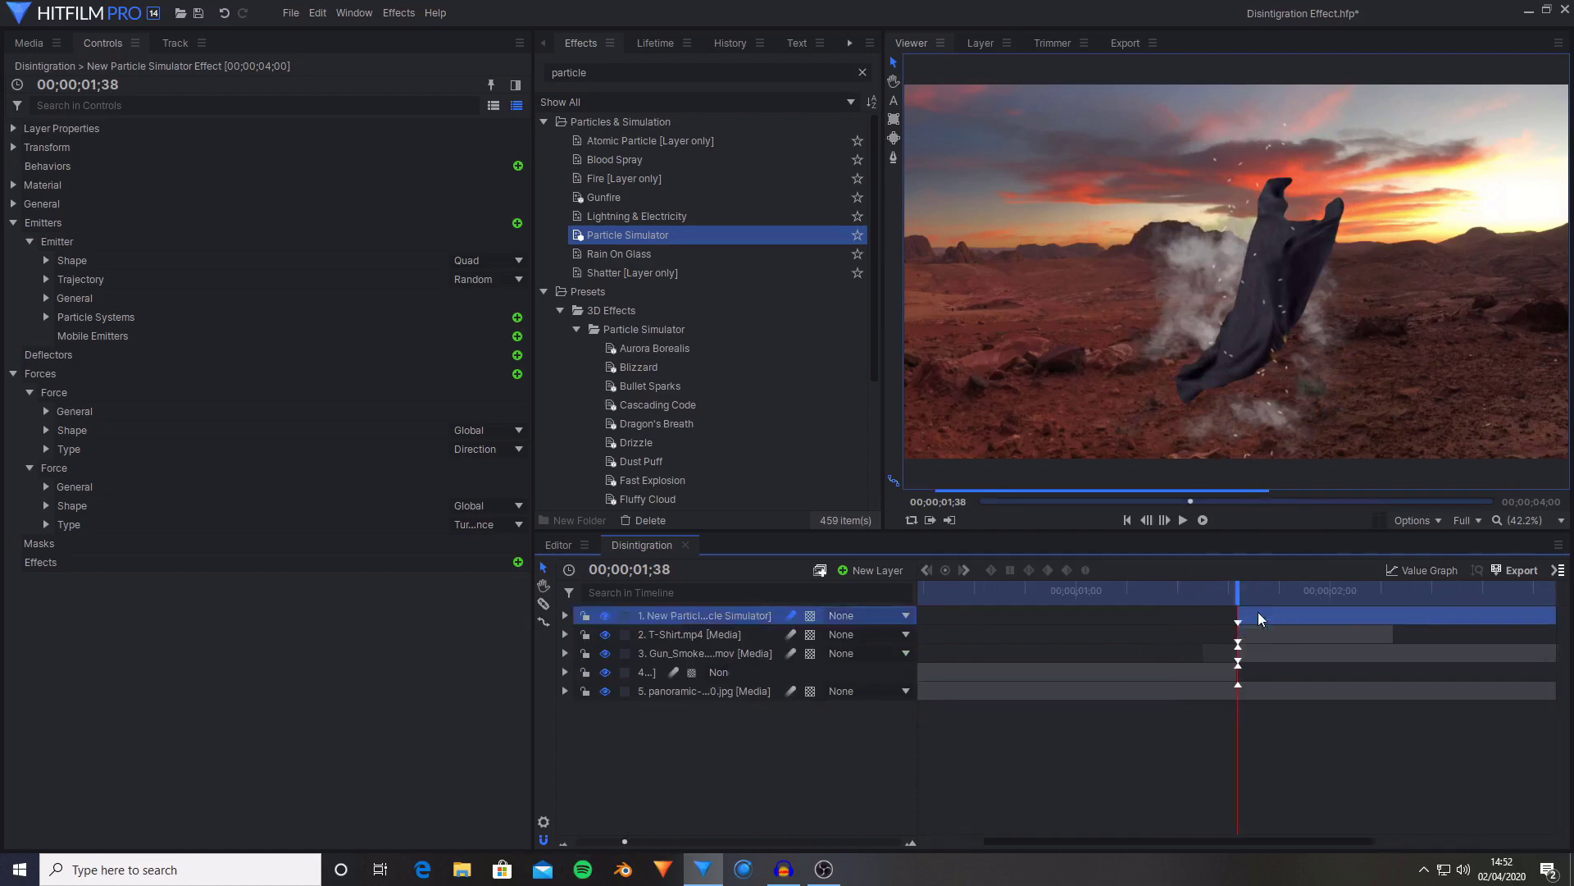
- Search the effects for "colour Vibrance", apply Color Vibrance to the particle simulator layer and inspect the particles up close
{"action": "left_click_drag", "start_coordinate": [598, 73], "coordinate": [395, 47]}
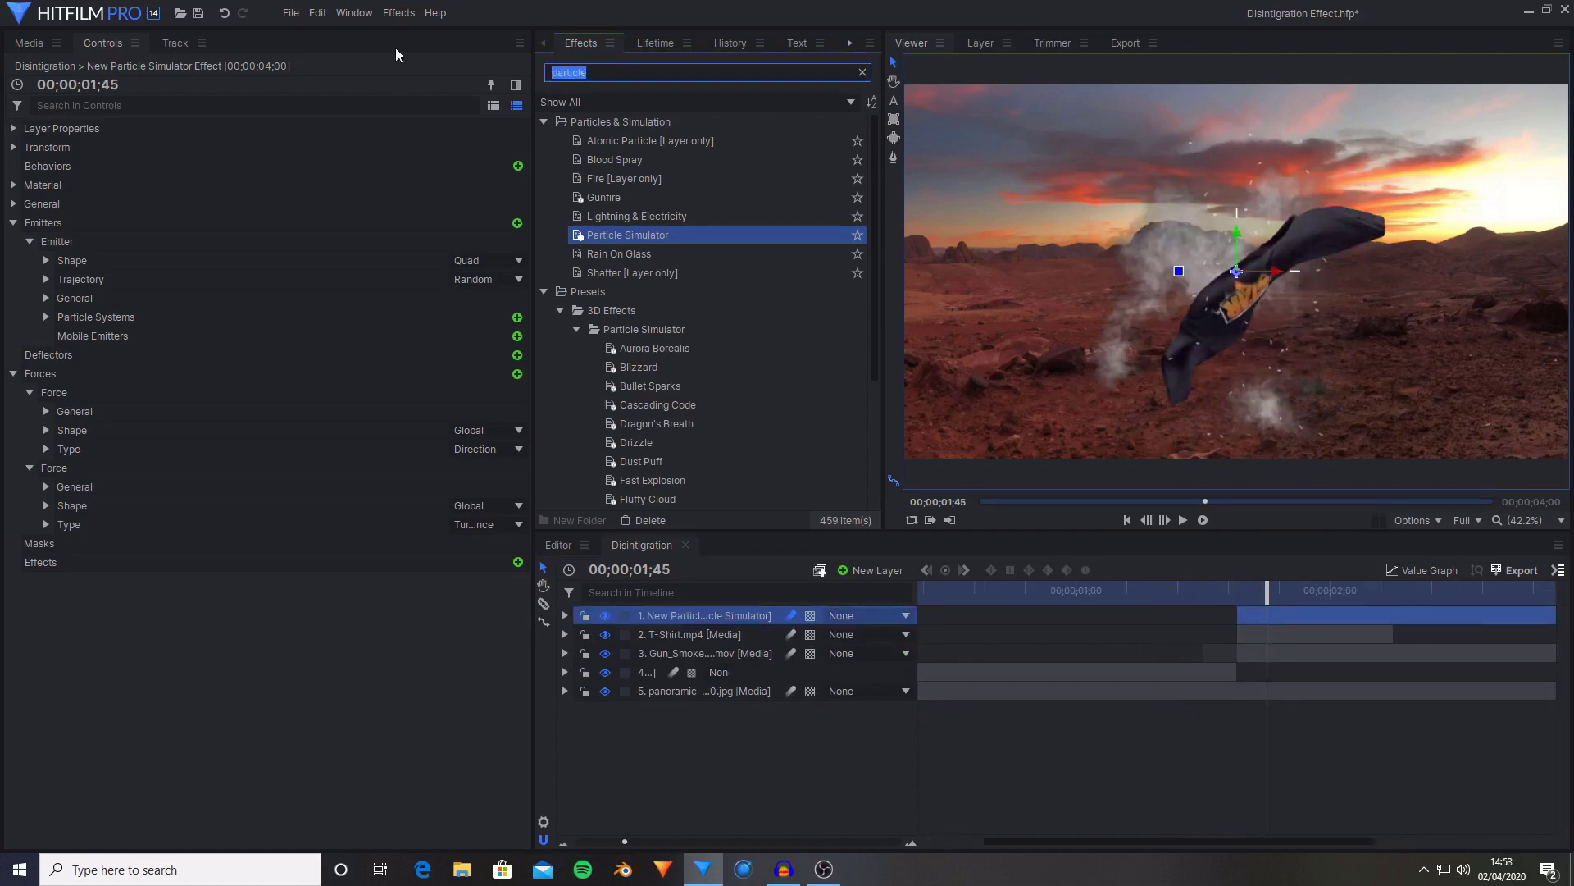
{"action": "key", "text": "BackSpace"}
{"action": "type", "text": "colour Vibrance"}
{"action": "left_click", "coordinate": [648, 143]}
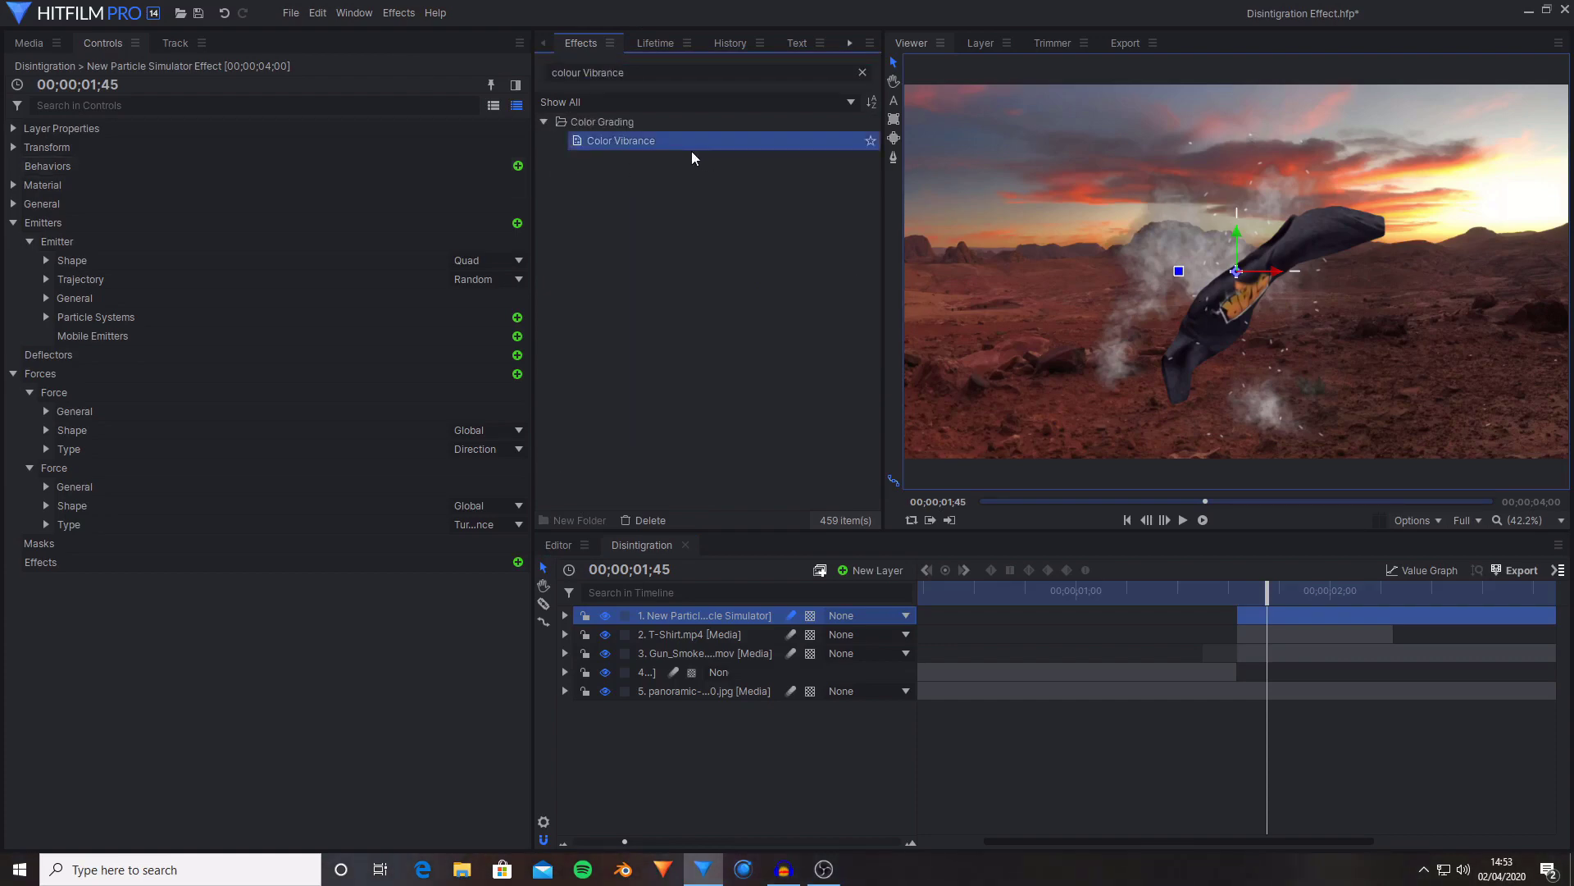
{"action": "left_click_drag", "start_coordinate": [982, 443], "coordinate": [721, 610]}
{"action": "scroll", "coordinate": [1274, 336], "scroll_direction": "up", "scroll_amount": 1}
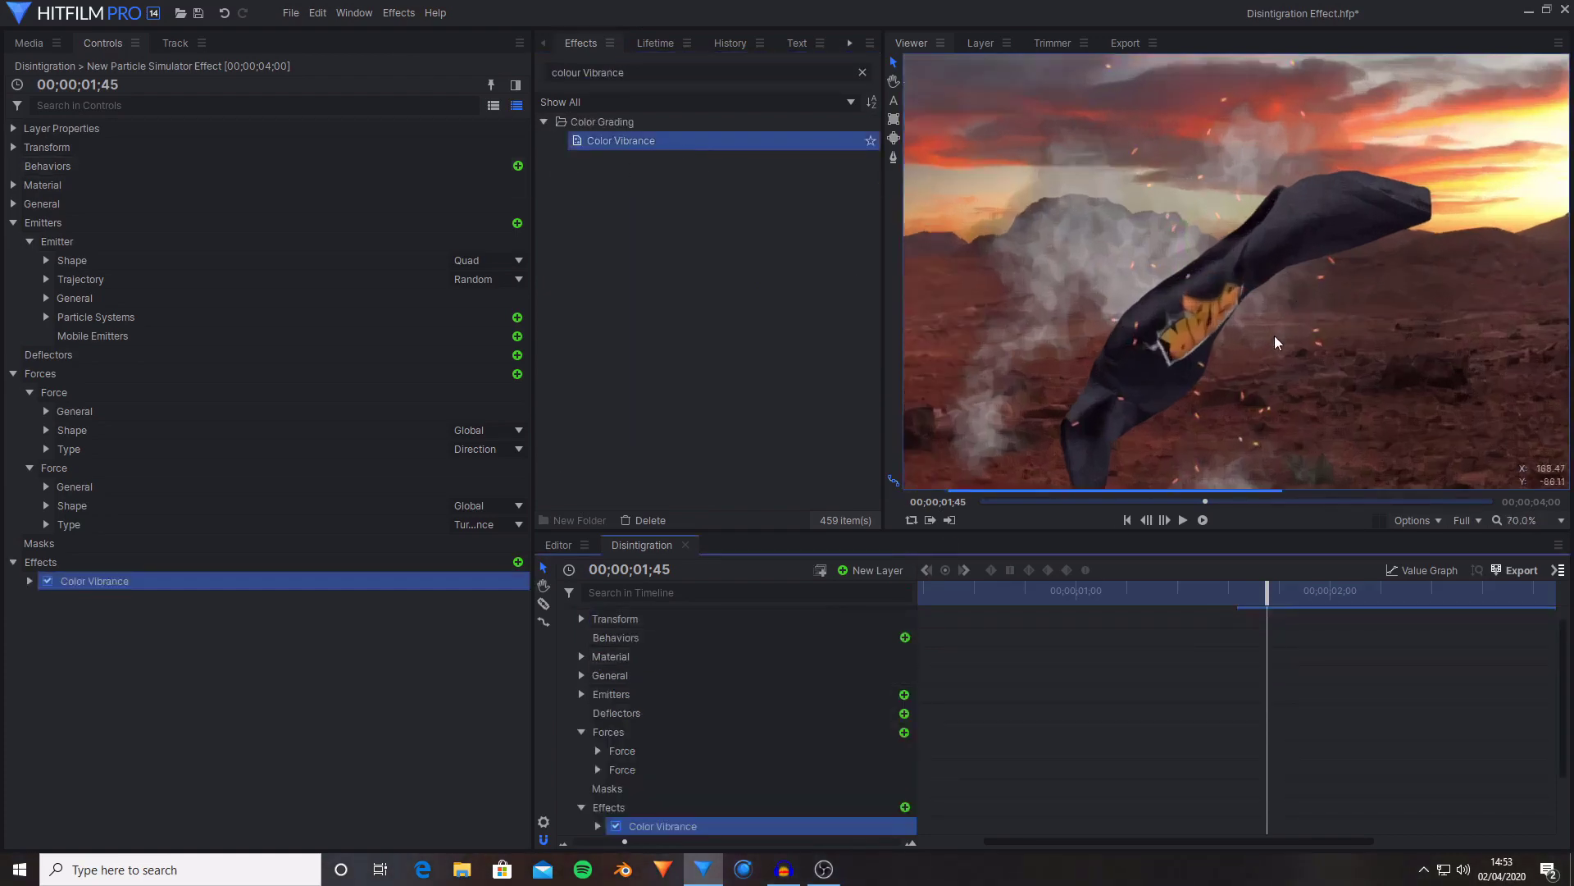
{"action": "scroll", "coordinate": [1241, 412], "scroll_direction": "down", "scroll_amount": 2}
- Set the Color Vibrance effect's color to orange (255, 163, 5)
{"action": "left_click", "coordinate": [598, 825]}
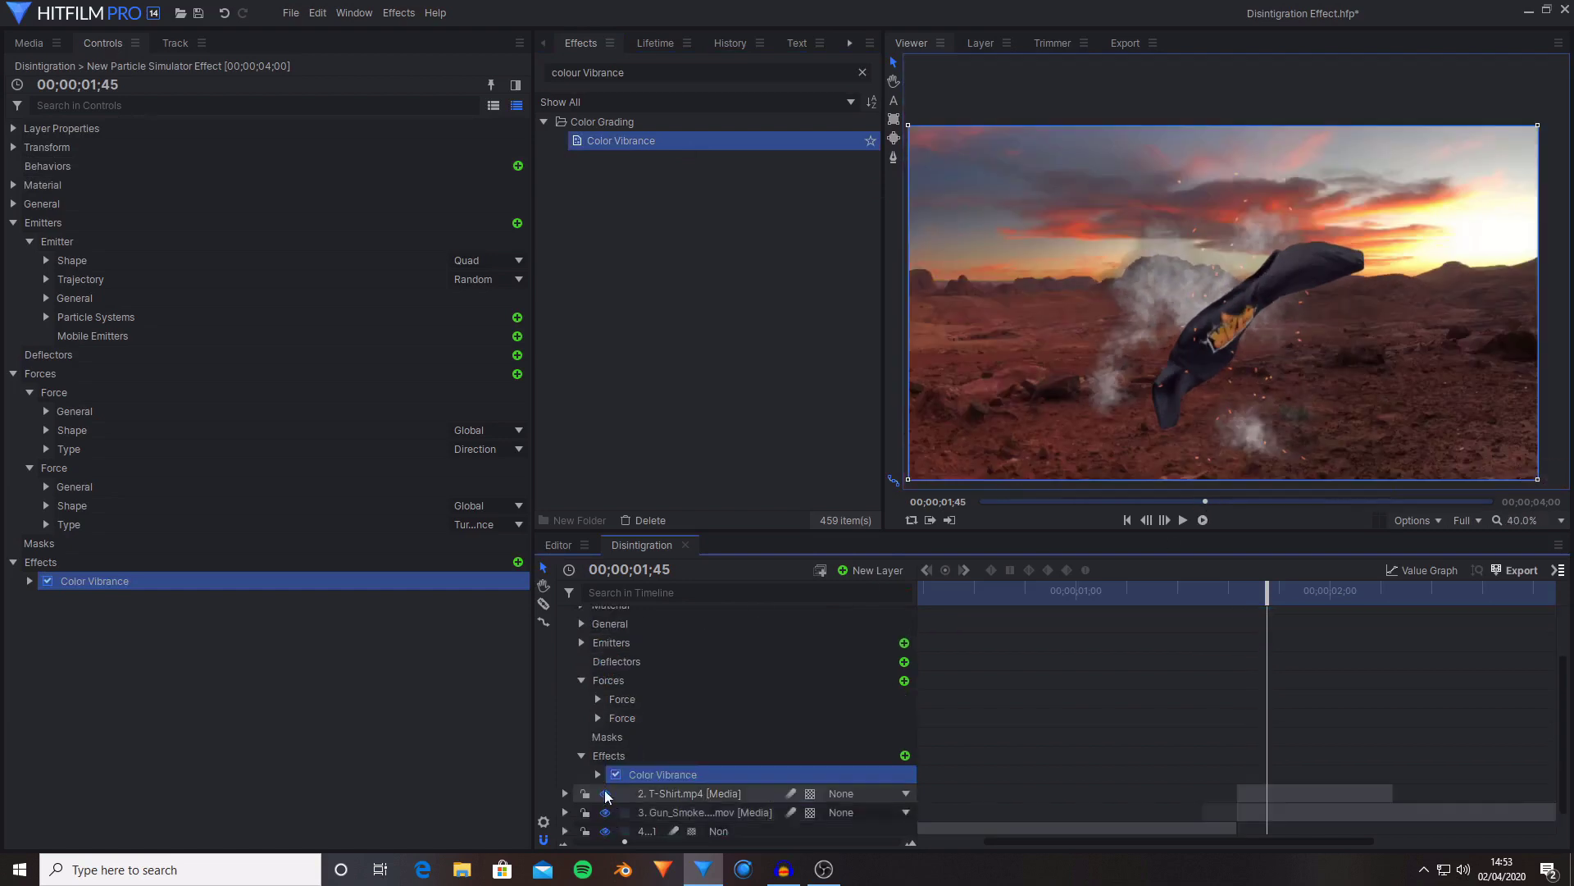
{"action": "scroll", "coordinate": [721, 769], "scroll_direction": "down", "scroll_amount": 2}
{"action": "left_click", "coordinate": [907, 708]}
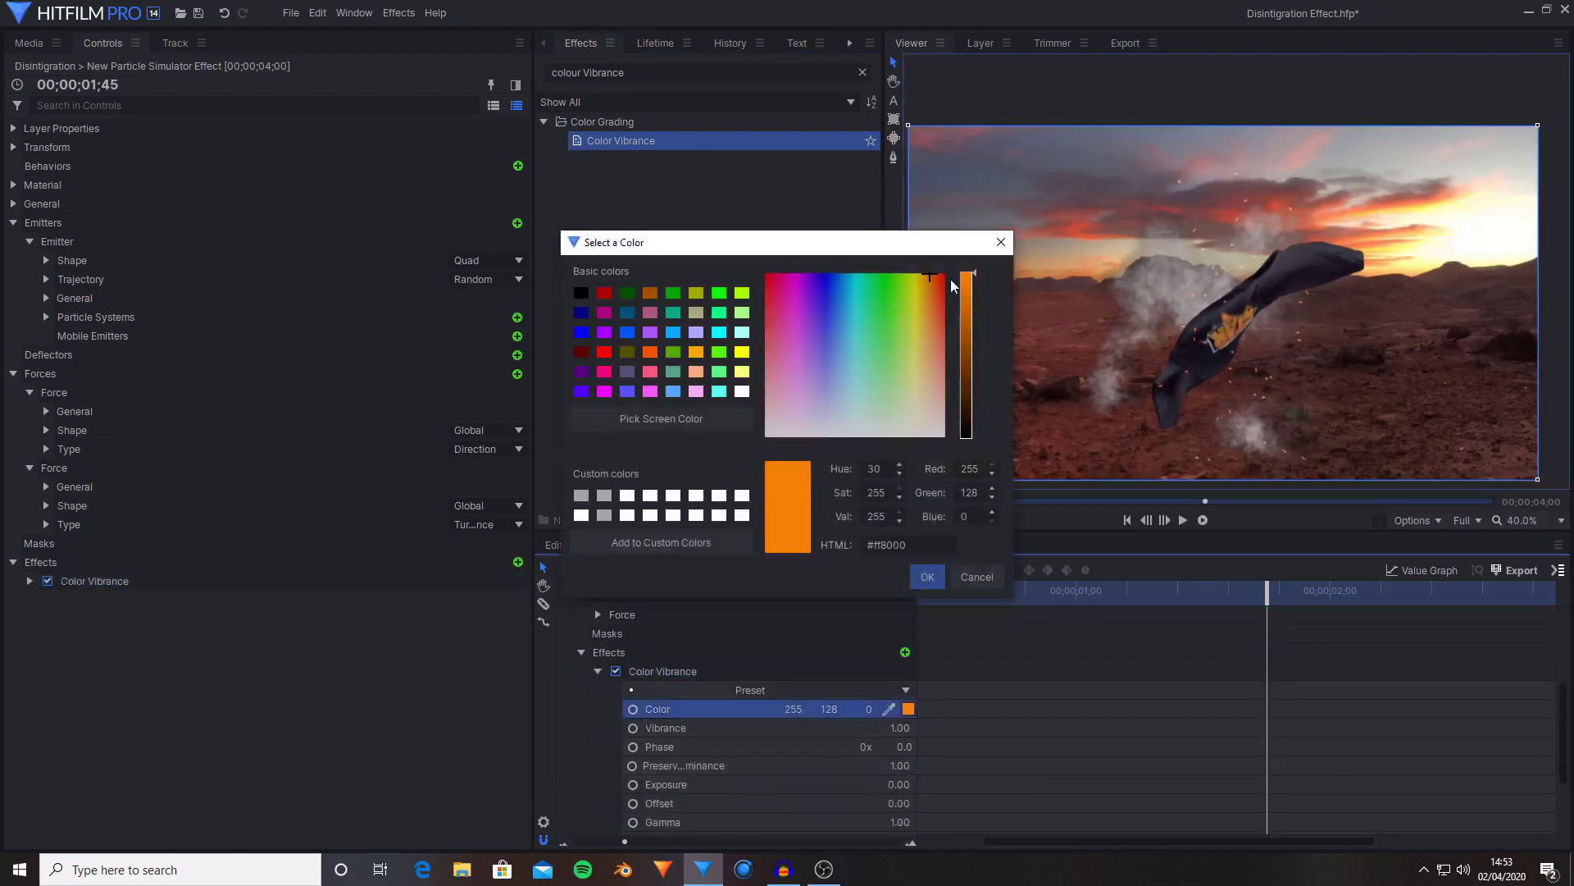
{"action": "left_click_drag", "start_coordinate": [927, 282], "coordinate": [927, 277]}
{"action": "left_click", "coordinate": [927, 578]}
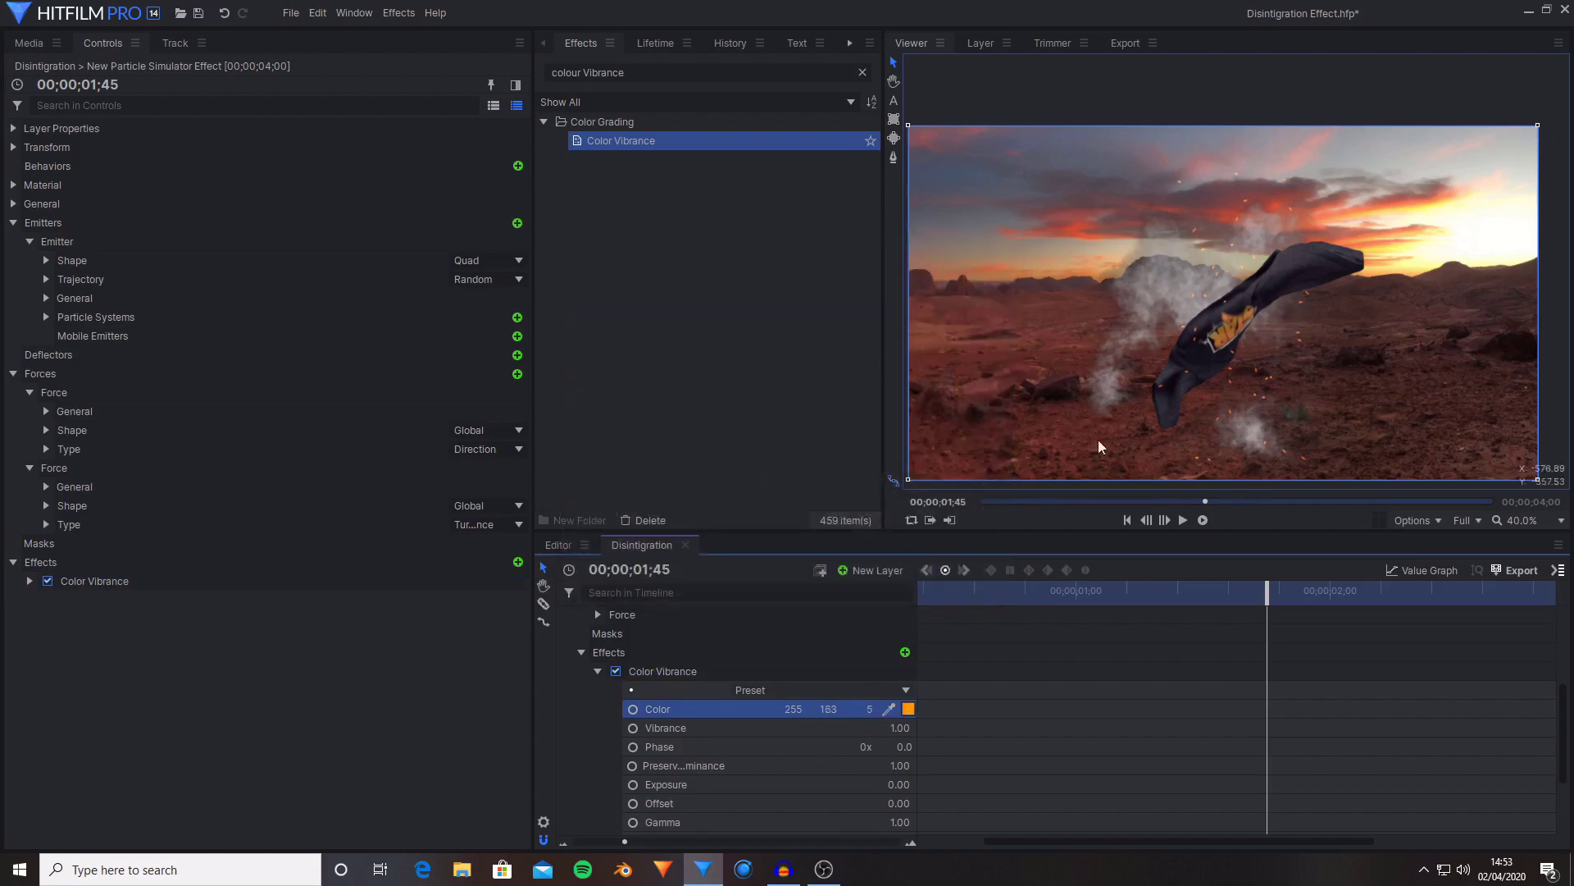
{"action": "left_click", "coordinate": [598, 671]}
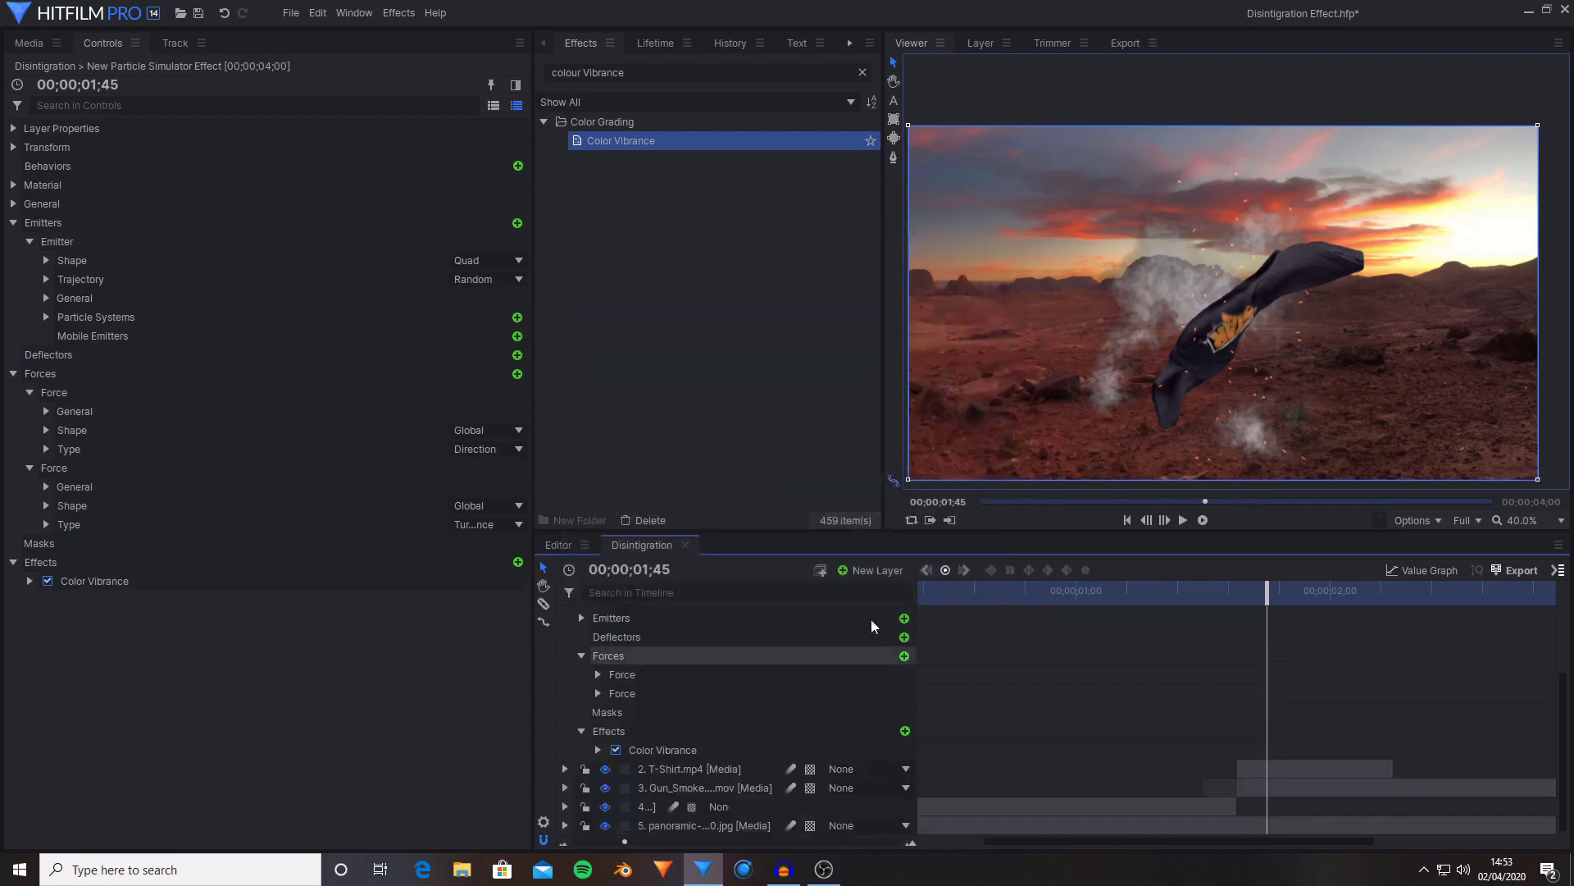
- Examine the coloured particles at 00;00;01;38 with the frame fitted in the viewer, and open the Color Vibrance settings
{"action": "scroll", "coordinate": [1287, 353], "scroll_direction": "up", "scroll_amount": 1}
{"action": "scroll", "coordinate": [1287, 352], "scroll_direction": "up", "scroll_amount": 2}
{"action": "mouse_move", "coordinate": [1268, 593]}
{"action": "left_mouse_down"}
{"action": "mouse_move", "coordinate": [1347, 595]}
{"action": "mouse_move", "coordinate": [1237, 589]}
{"action": "left_mouse_up"}
{"action": "scroll", "coordinate": [1204, 328], "scroll_direction": "down", "scroll_amount": 3}
{"action": "left_click", "coordinate": [1559, 521]}
{"action": "left_click", "coordinate": [1529, 792]}
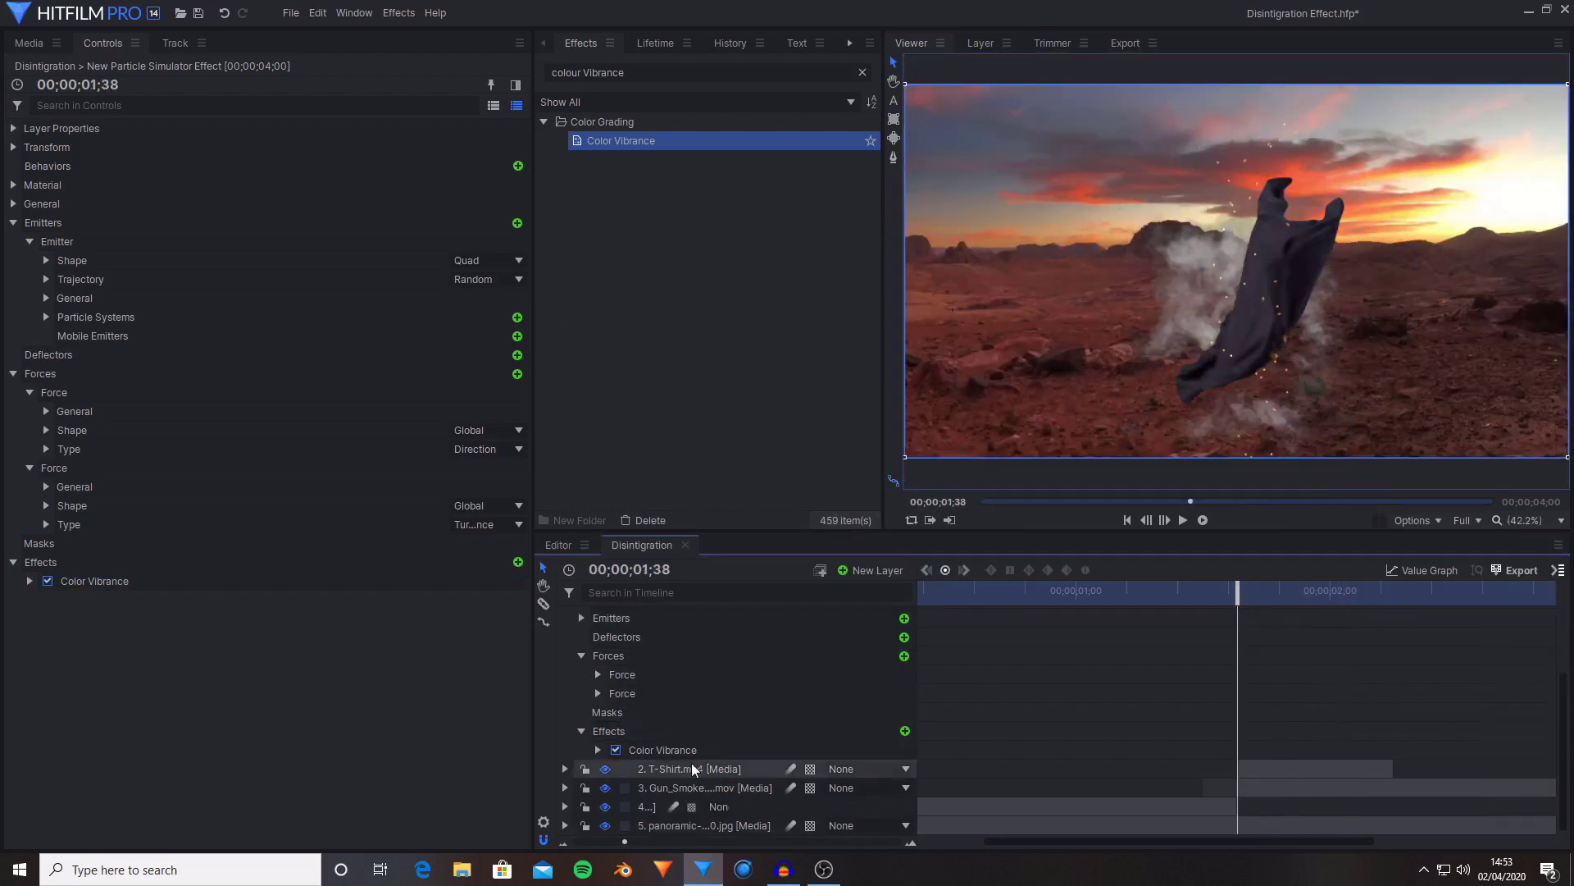
{"action": "left_click", "coordinate": [596, 750]}
{"action": "left_click", "coordinate": [30, 580]}
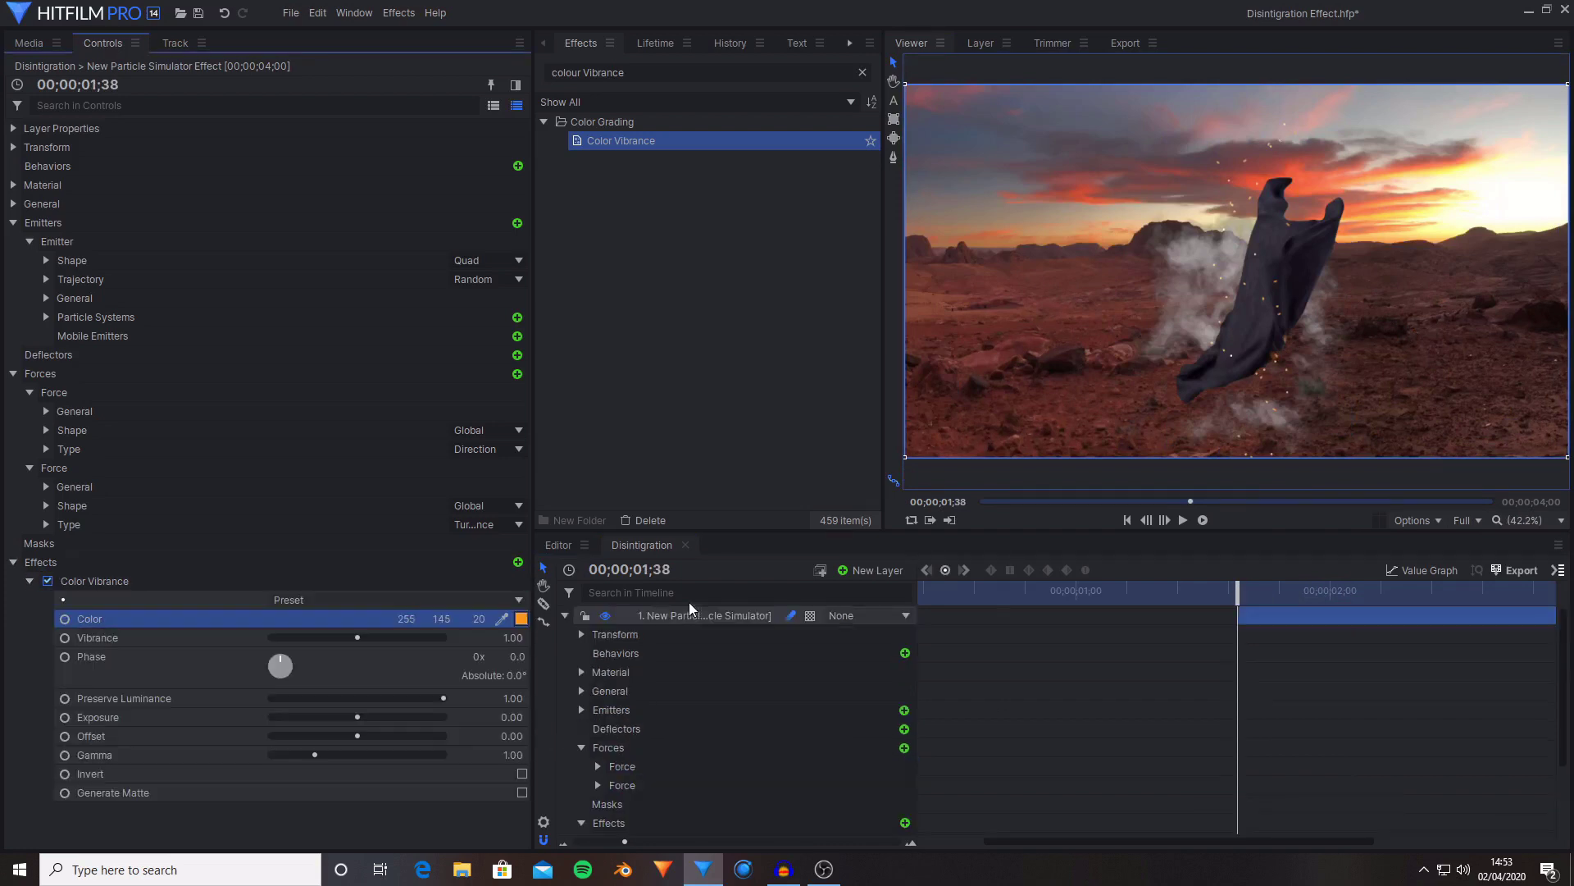
- Search the effects for "glow" and apply the Glow effect to the particle simulator layer
{"action": "left_click", "coordinate": [675, 80]}
{"action": "type", "text": "glow"}
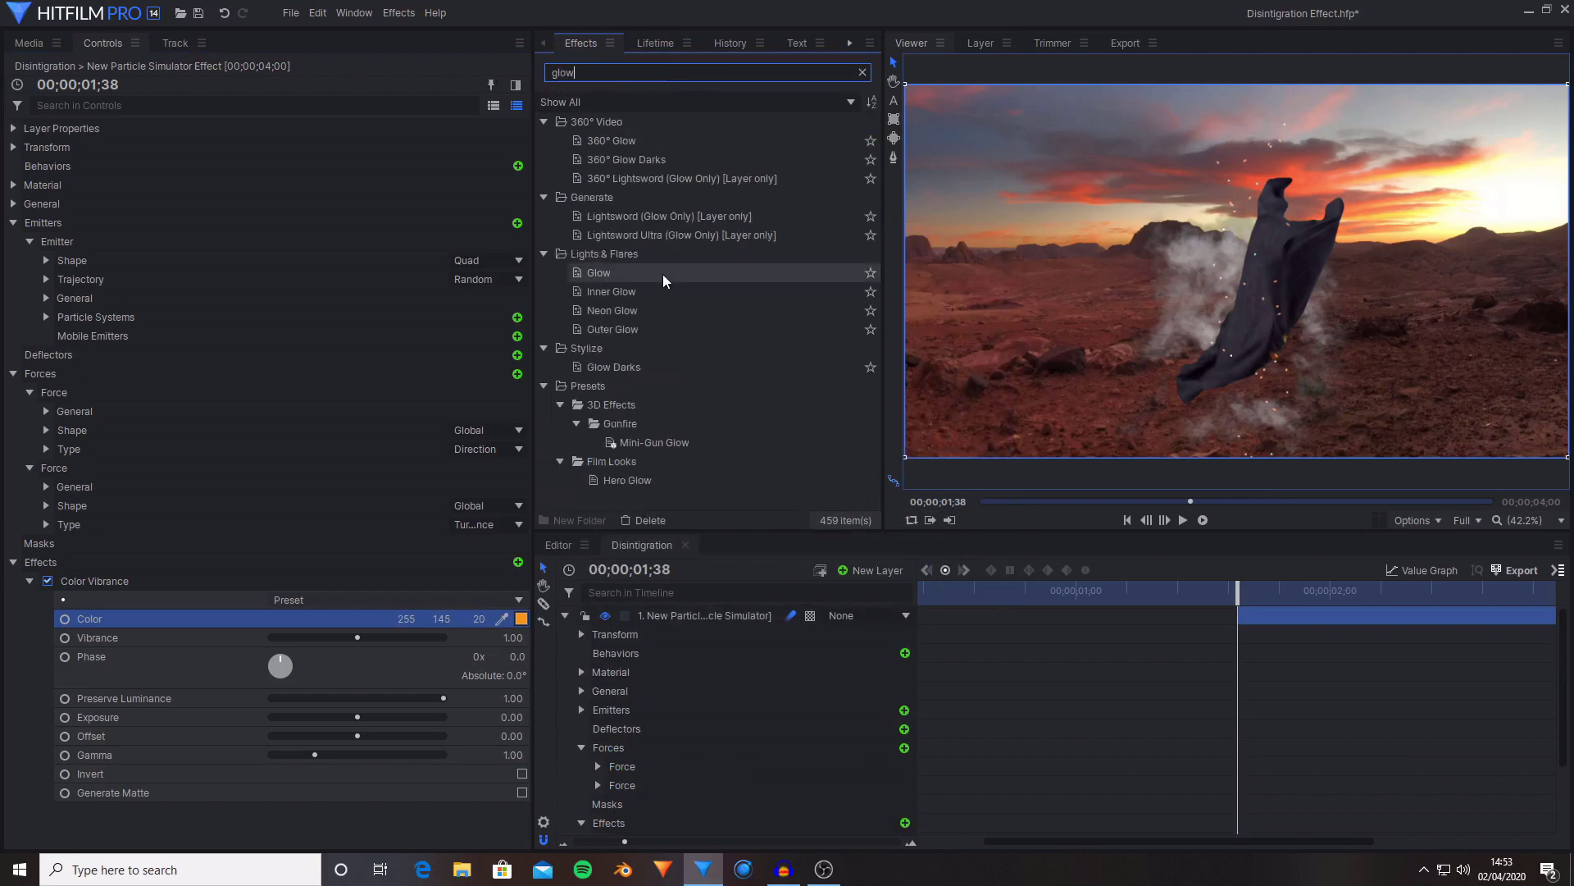
{"action": "left_click", "coordinate": [662, 273]}
{"action": "left_click_drag", "start_coordinate": [663, 274], "coordinate": [731, 614]}
- Set the Glow effect's intensity to 2.6 and its radius to 20.4 px, and fit the frame in the viewer
{"action": "left_click_drag", "start_coordinate": [314, 741], "coordinate": [329, 741]}
{"action": "scroll", "coordinate": [1327, 415], "scroll_direction": "up", "scroll_amount": 3}
{"action": "scroll", "coordinate": [1272, 394], "scroll_direction": "up", "scroll_amount": 4}
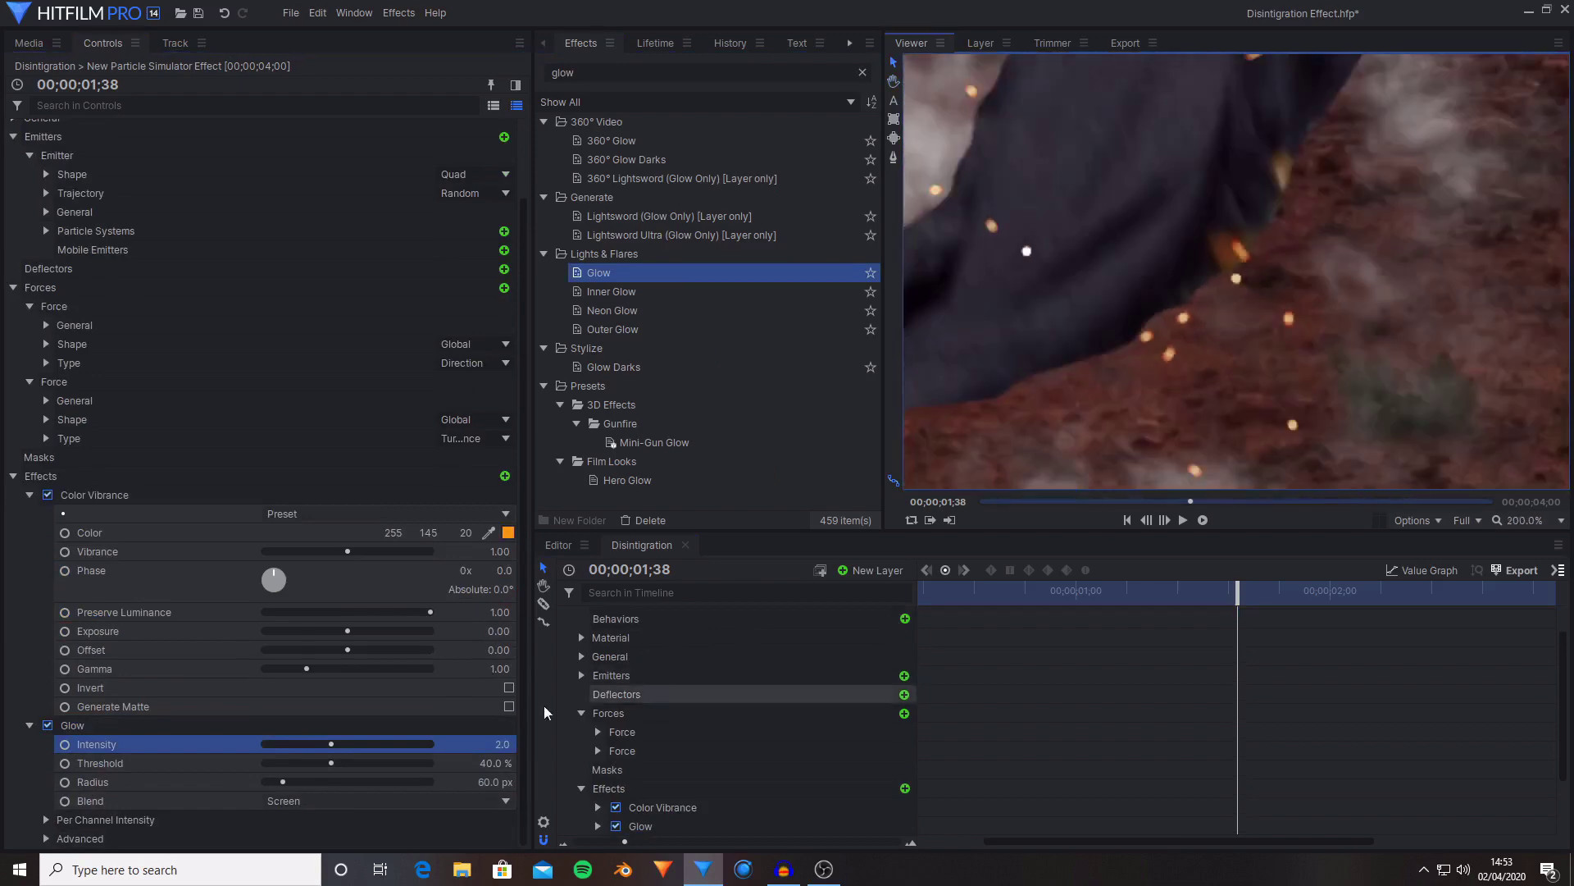
{"action": "left_click", "coordinate": [274, 781]}
{"action": "left_click_drag", "start_coordinate": [273, 780], "coordinate": [353, 745]}
{"action": "scroll", "coordinate": [1144, 363], "scroll_direction": "down", "scroll_amount": 6}
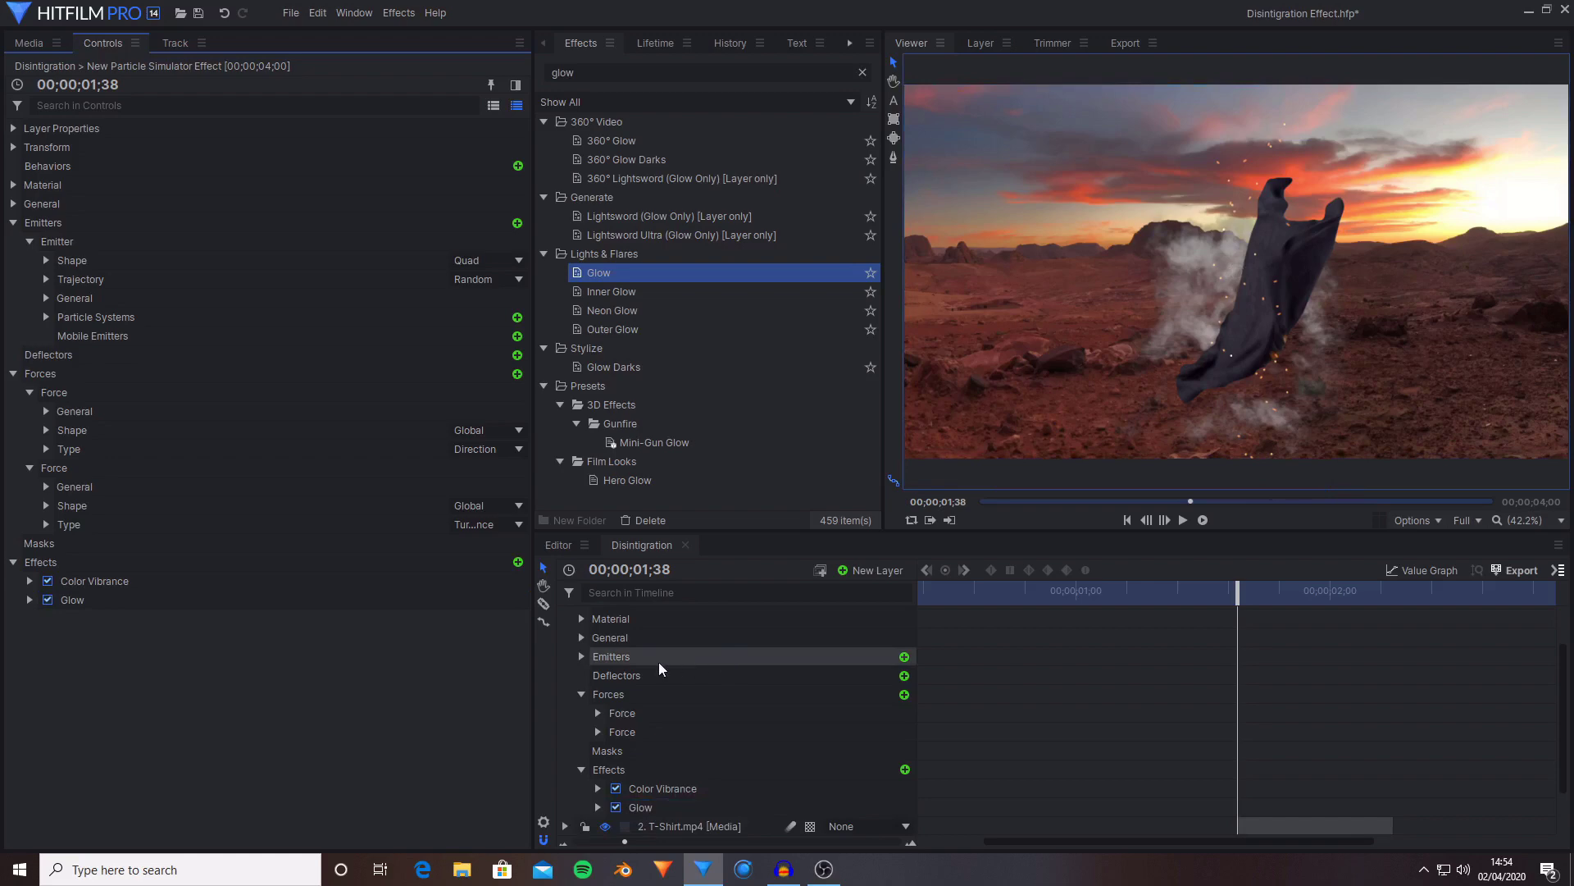
{"action": "scroll", "coordinate": [640, 656], "scroll_direction": "up", "scroll_amount": 1}
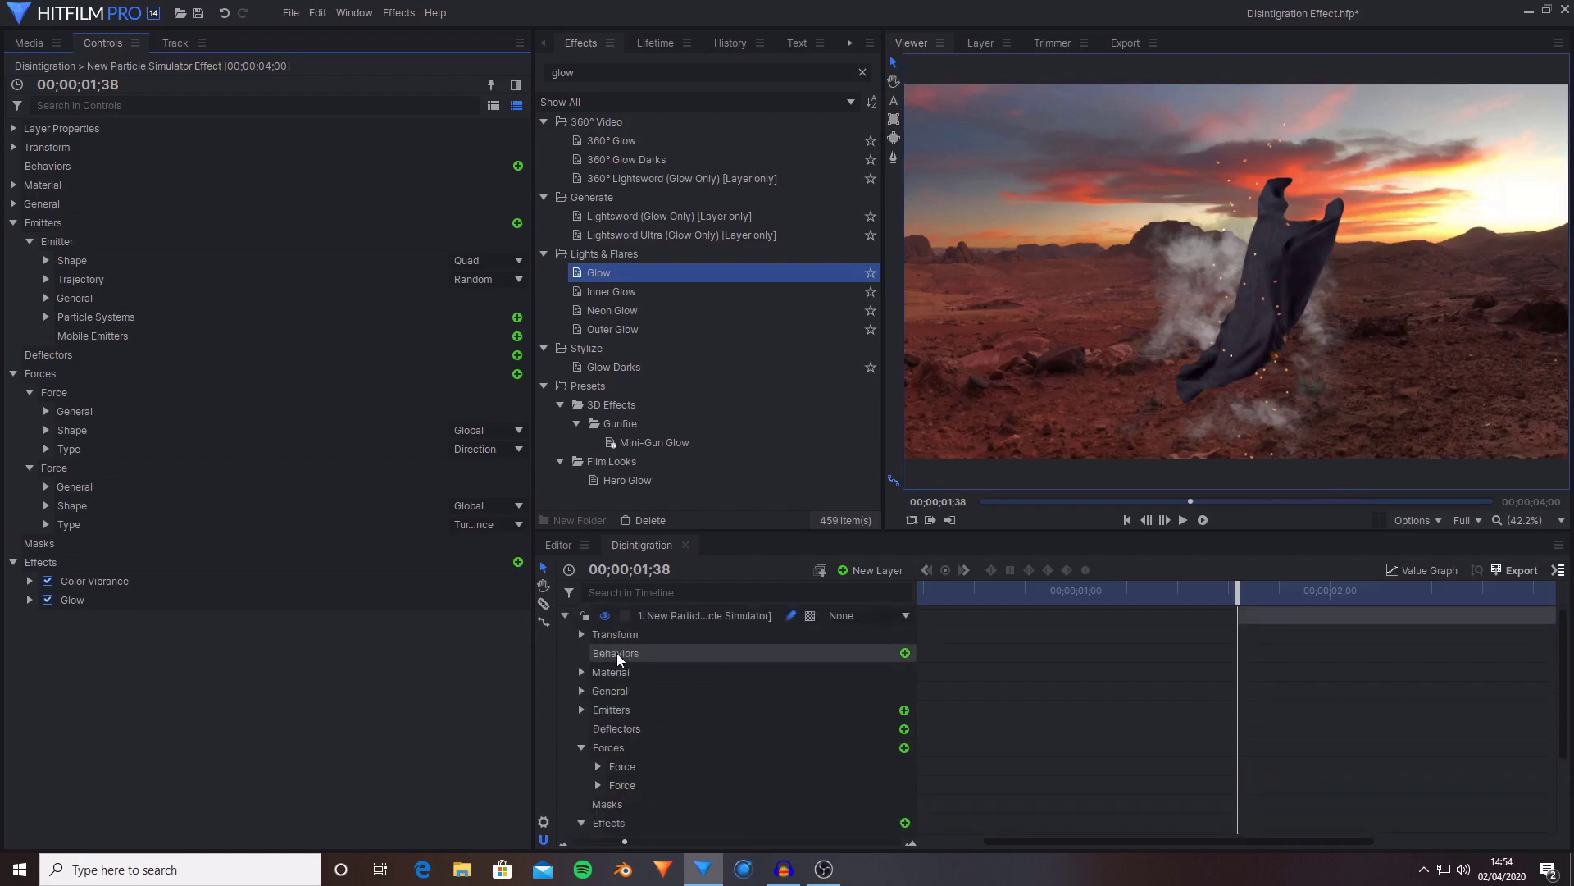
{"action": "left_click", "coordinate": [565, 615]}
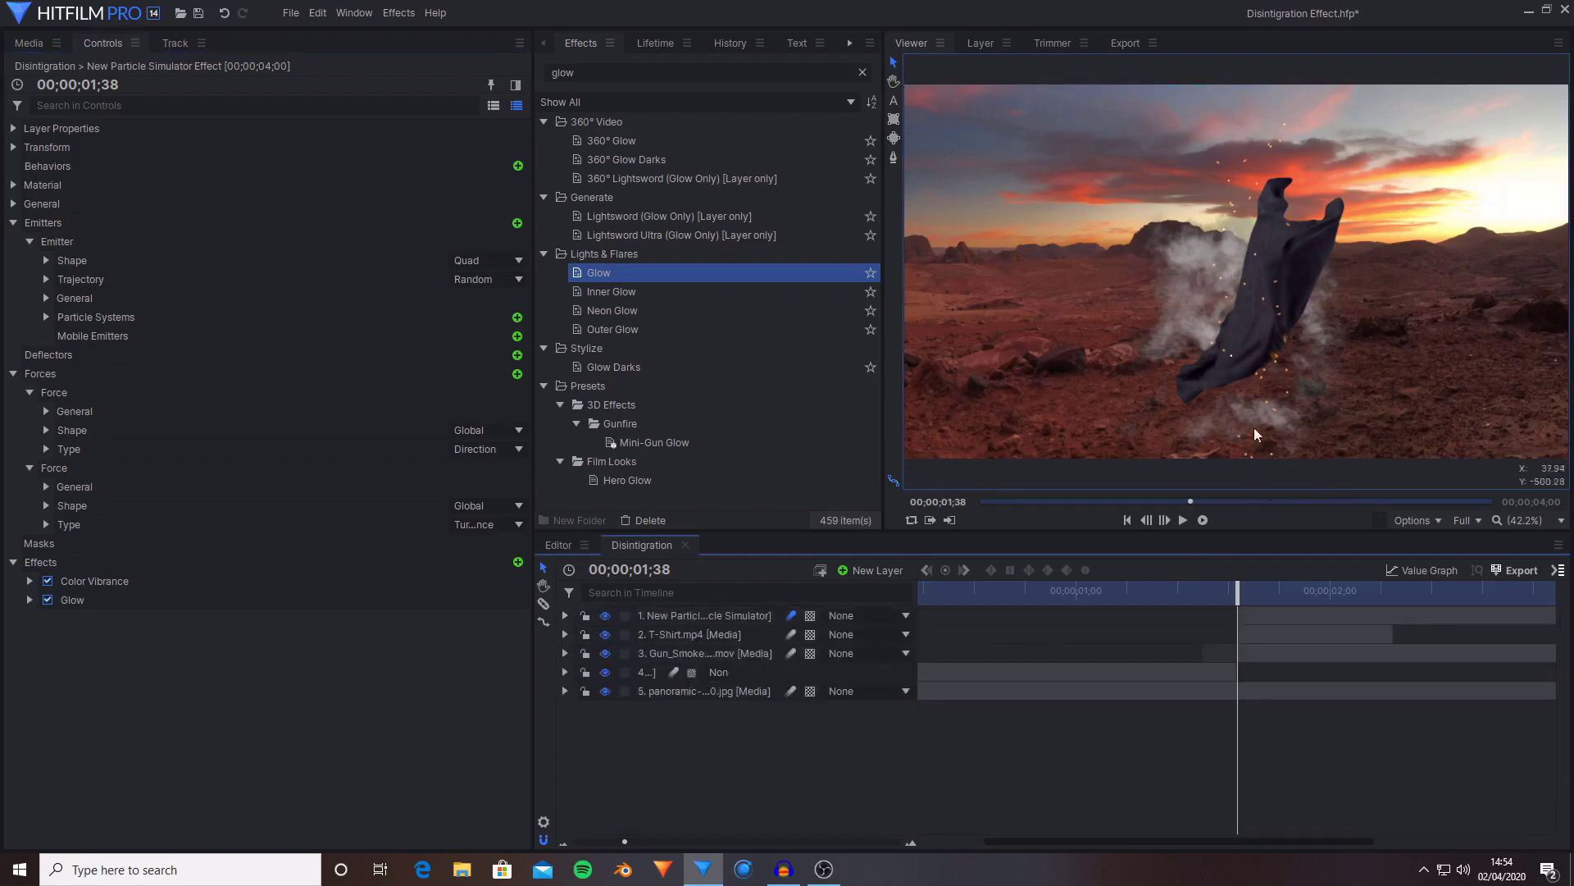
{"action": "left_click", "coordinate": [1560, 520]}
{"action": "left_click", "coordinate": [1529, 792]}
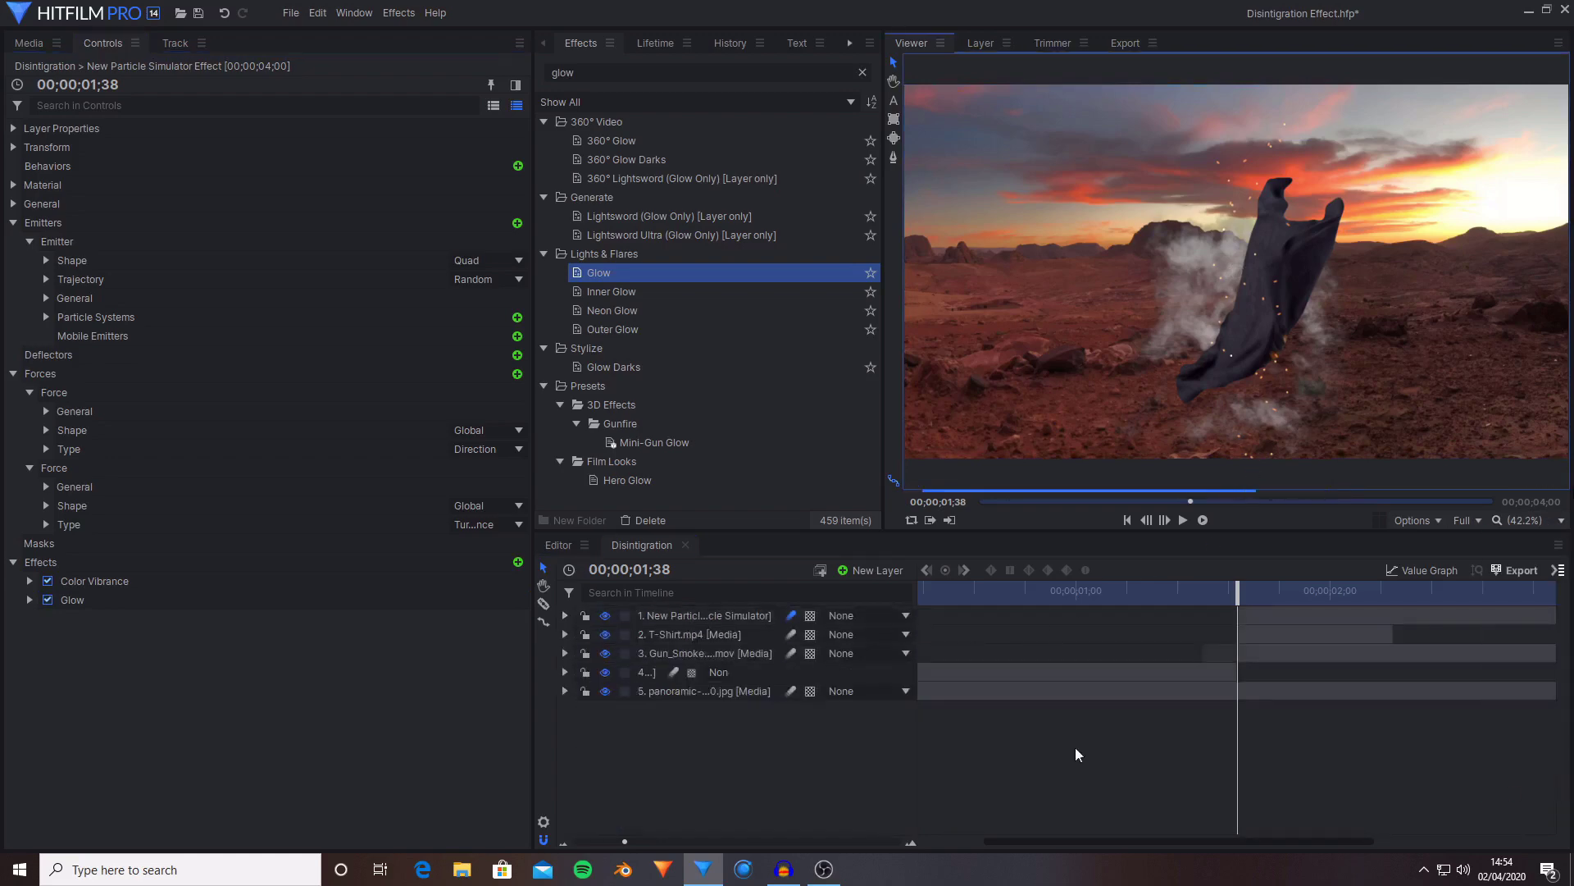
- Move to 00;00;01;55 and open the lifetime settings of the particle simulator's Particle System
{"action": "left_click_drag", "start_coordinate": [1235, 596], "coordinate": [1308, 600]}
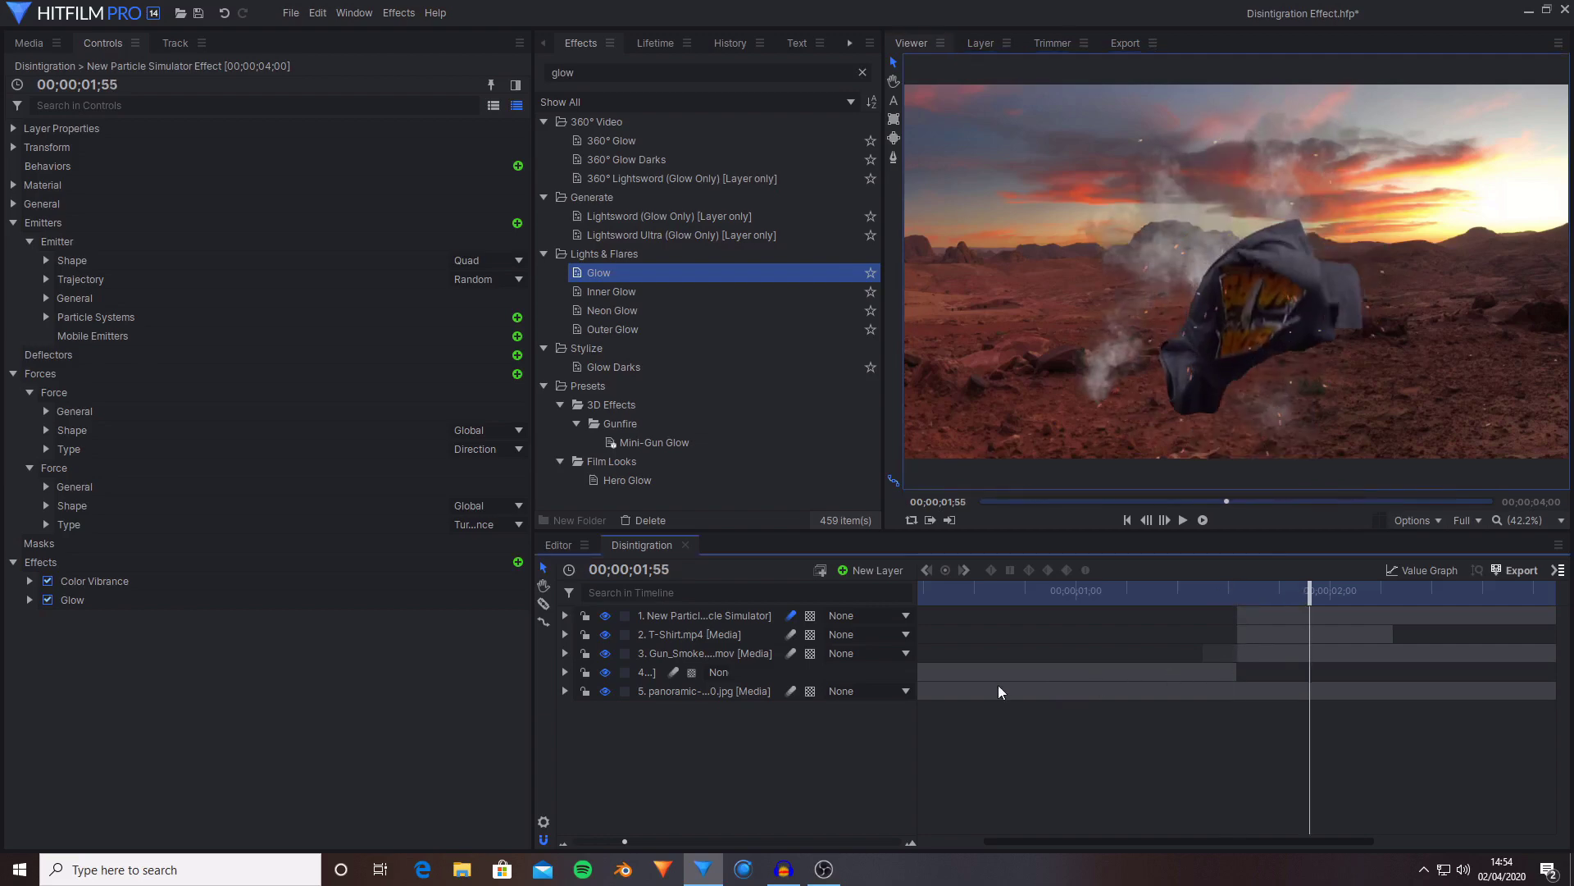
{"action": "left_click", "coordinate": [715, 649]}
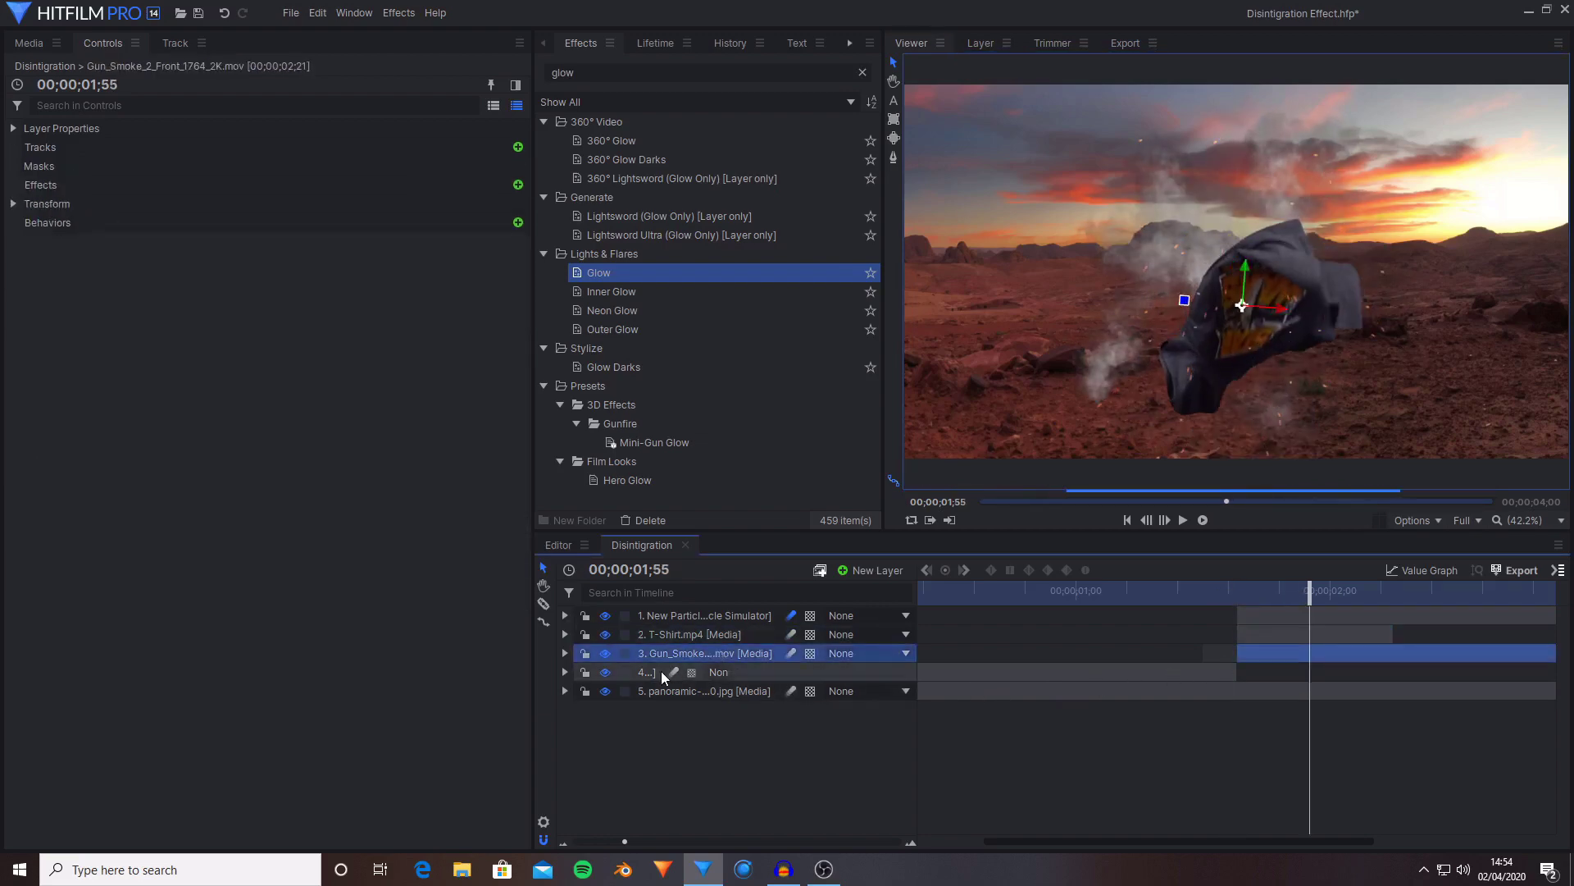
{"action": "left_click", "coordinate": [681, 620]}
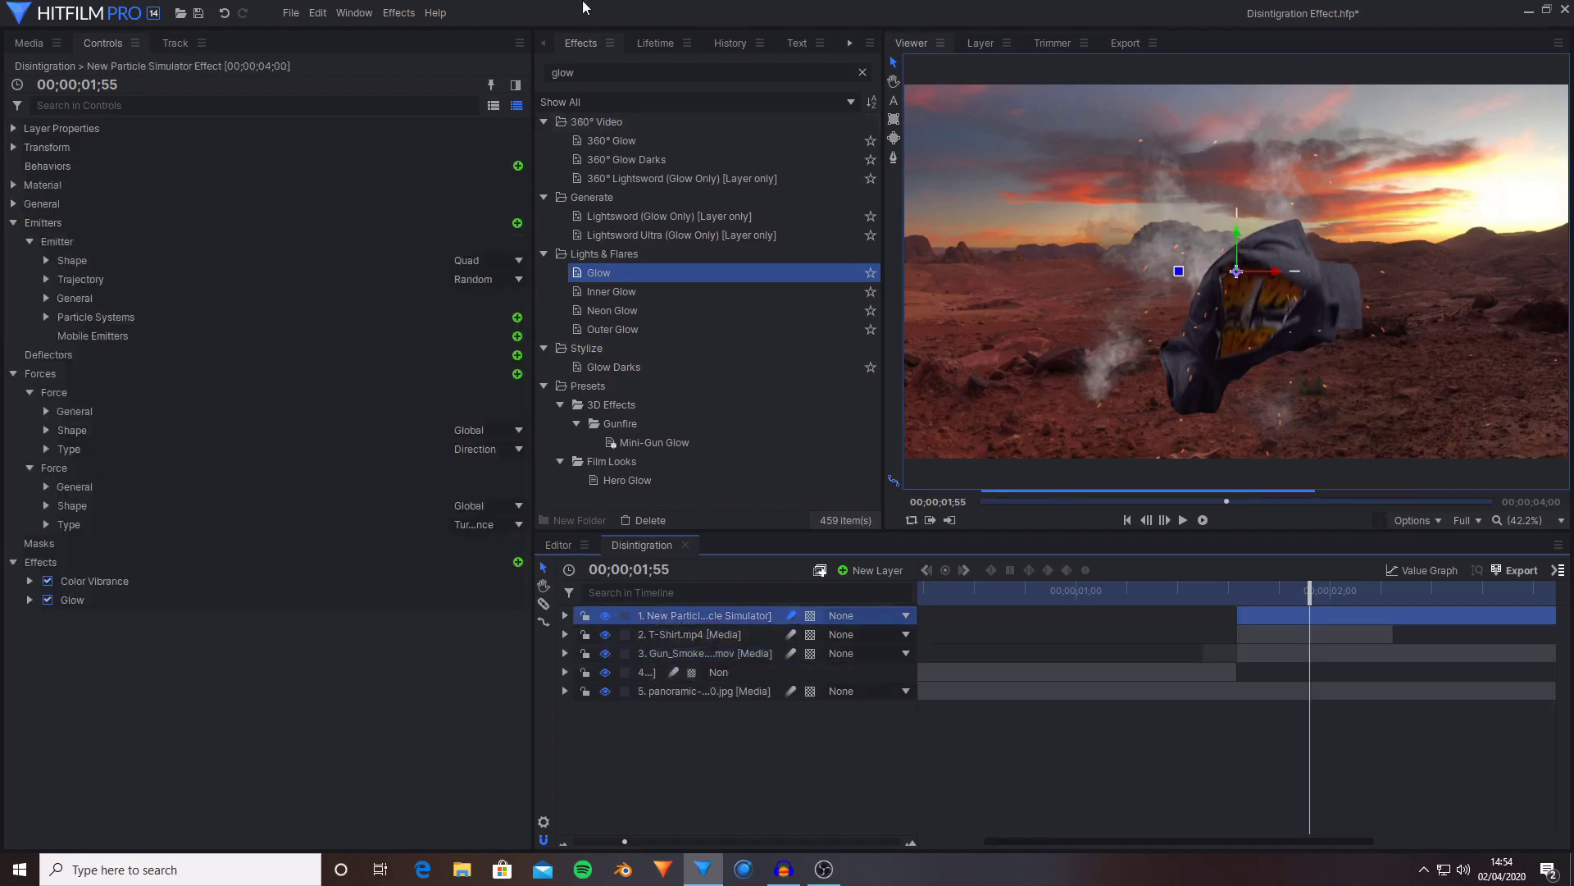
{"action": "left_click", "coordinate": [47, 317]}
{"action": "left_click", "coordinate": [145, 338]}
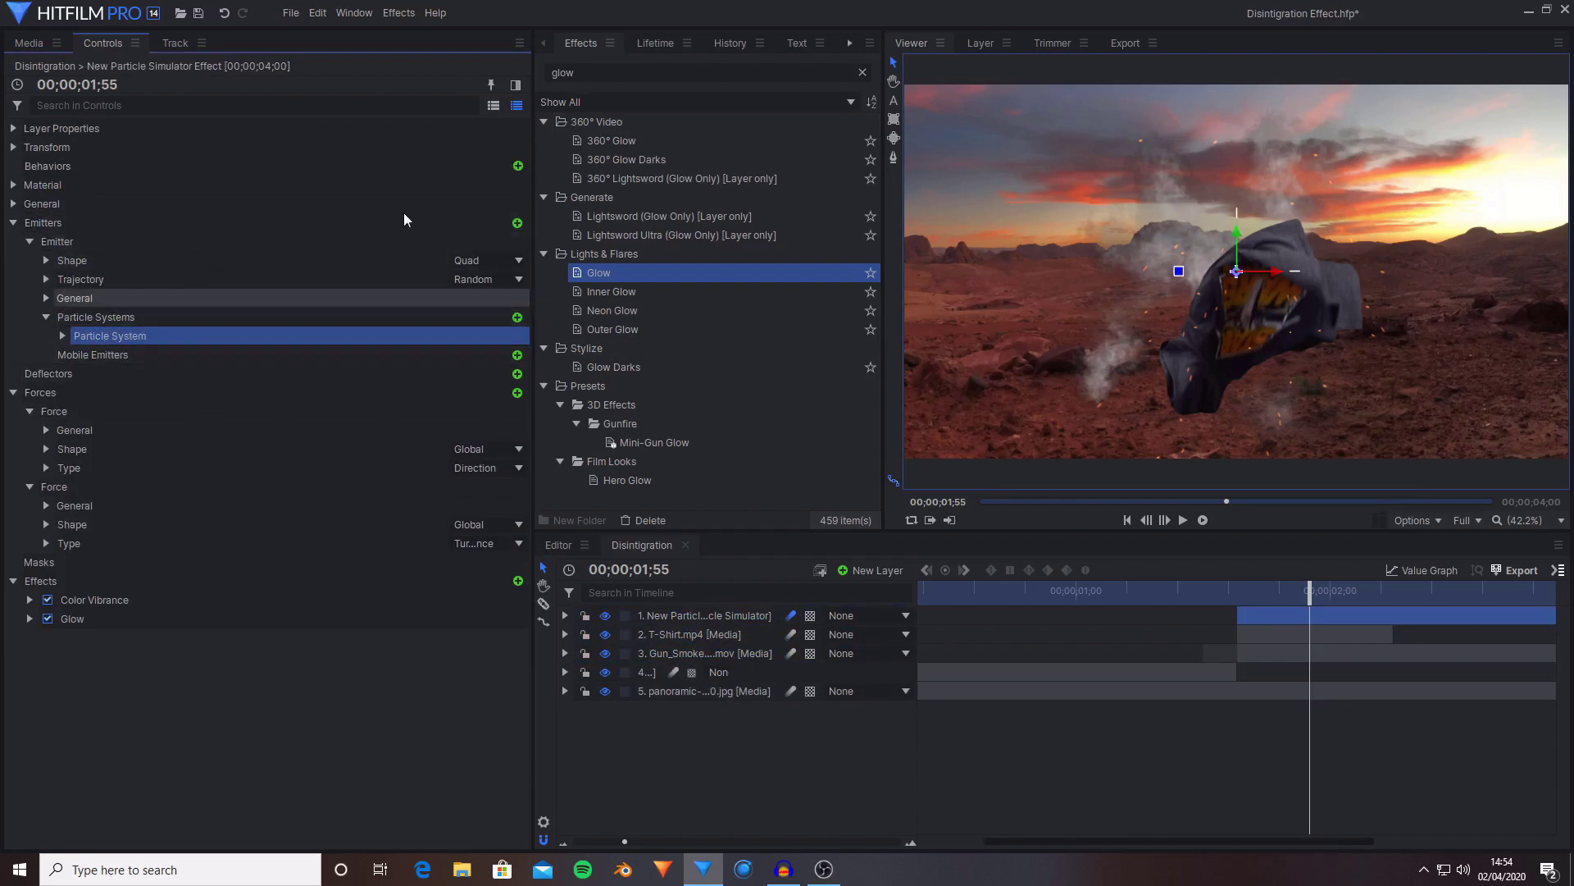
{"action": "left_click", "coordinate": [656, 46]}
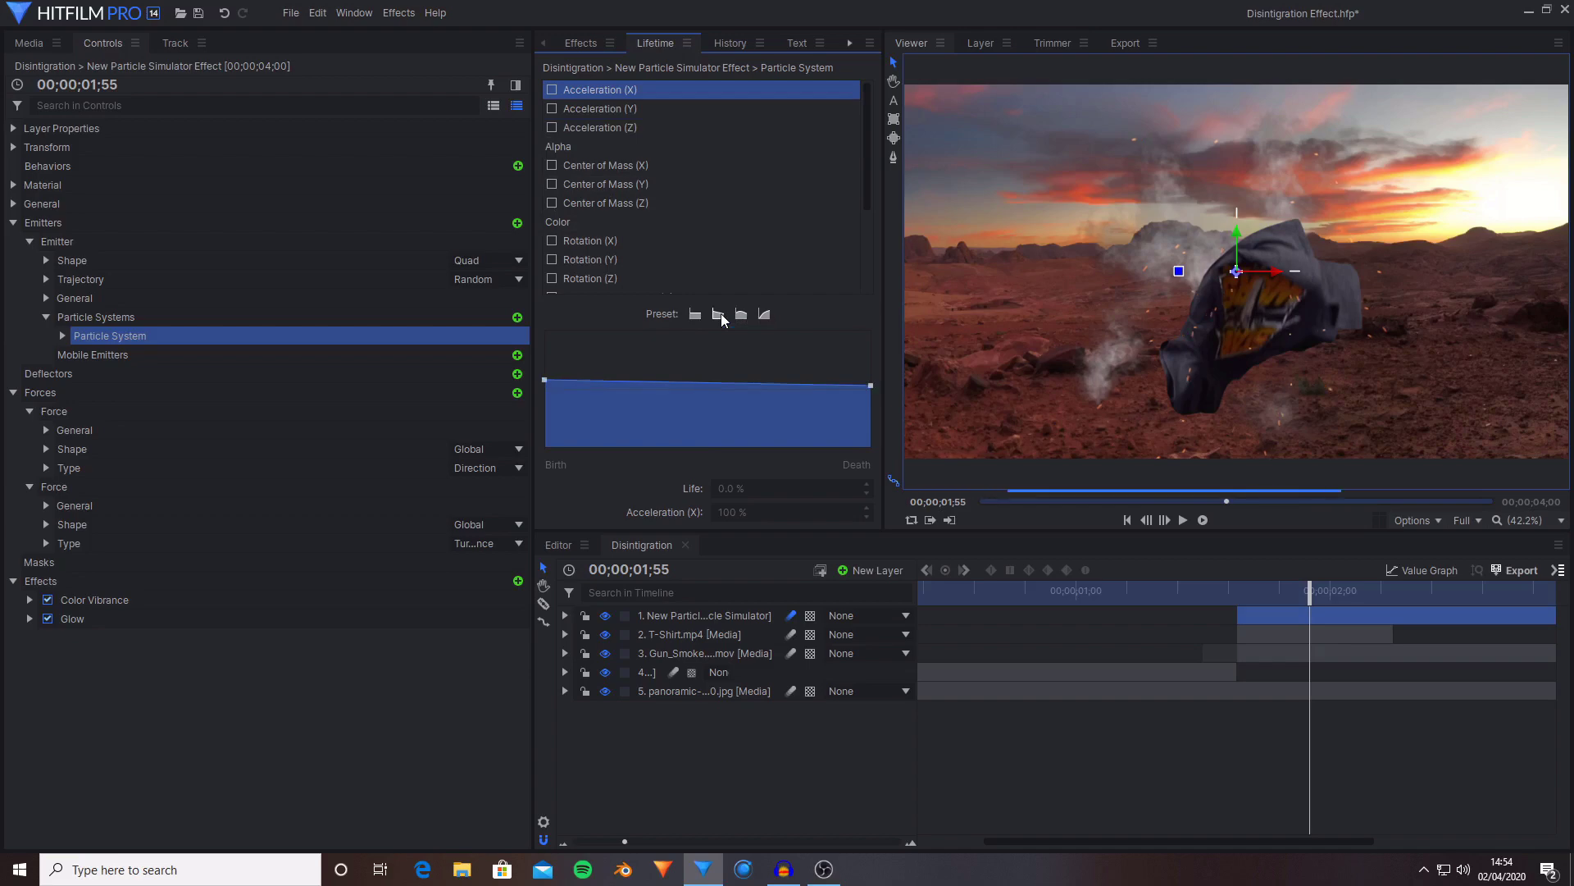
- Set the Particle System's lifetime Alpha type to Gradient and add a transparent black stop at the end of the particles' life
{"action": "left_click", "coordinate": [591, 109]}
{"action": "left_click", "coordinate": [717, 314]}
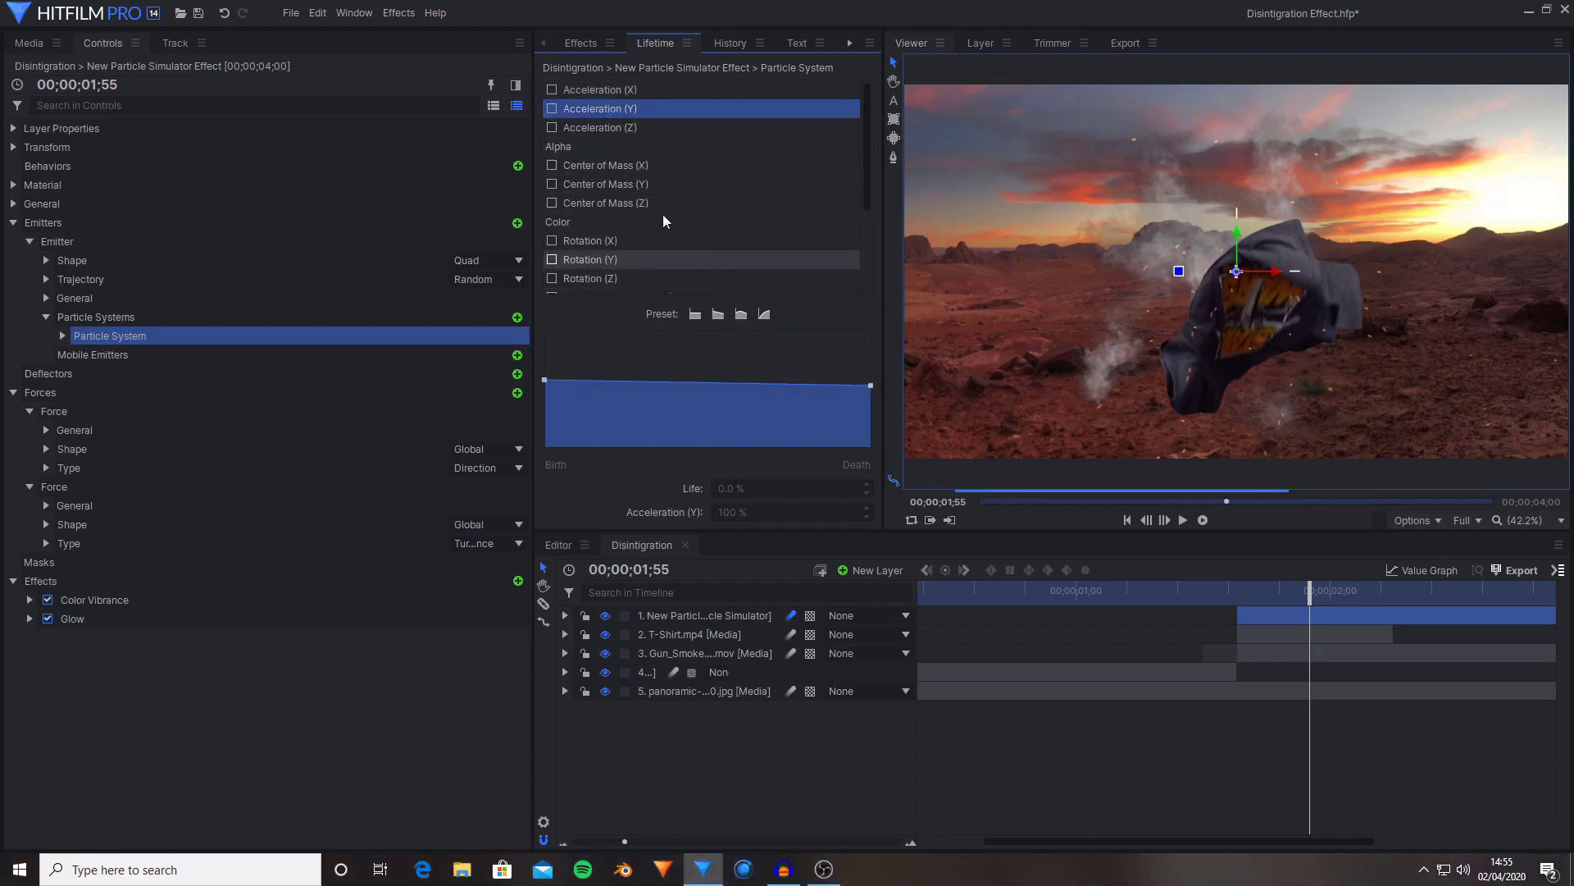
{"action": "left_click", "coordinate": [617, 129]}
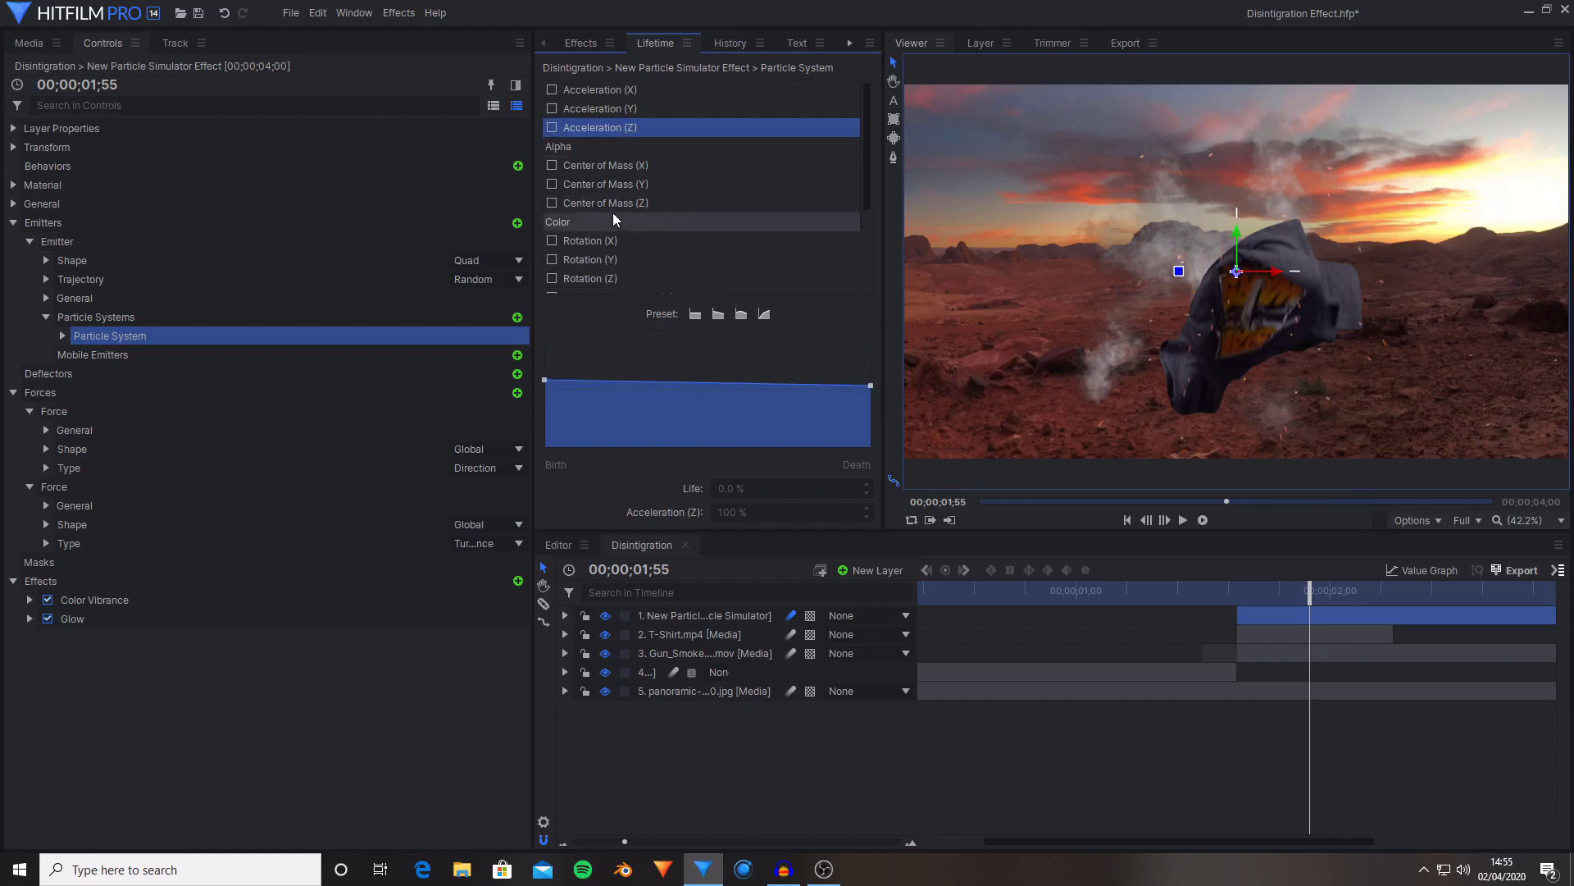
{"action": "left_click", "coordinate": [592, 147]}
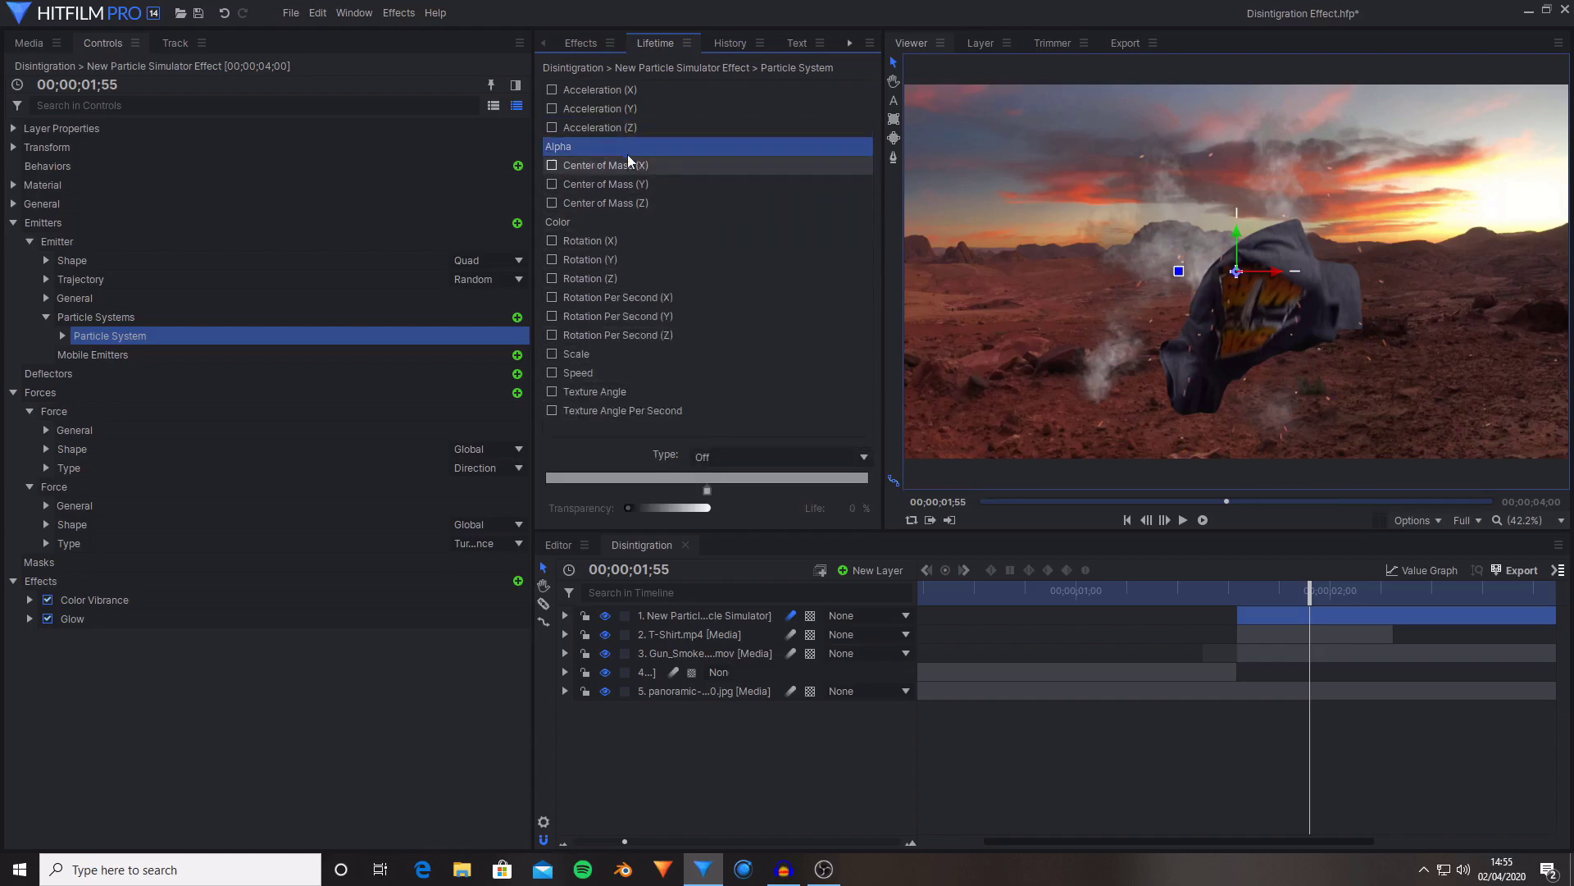
{"action": "left_click", "coordinate": [748, 460]}
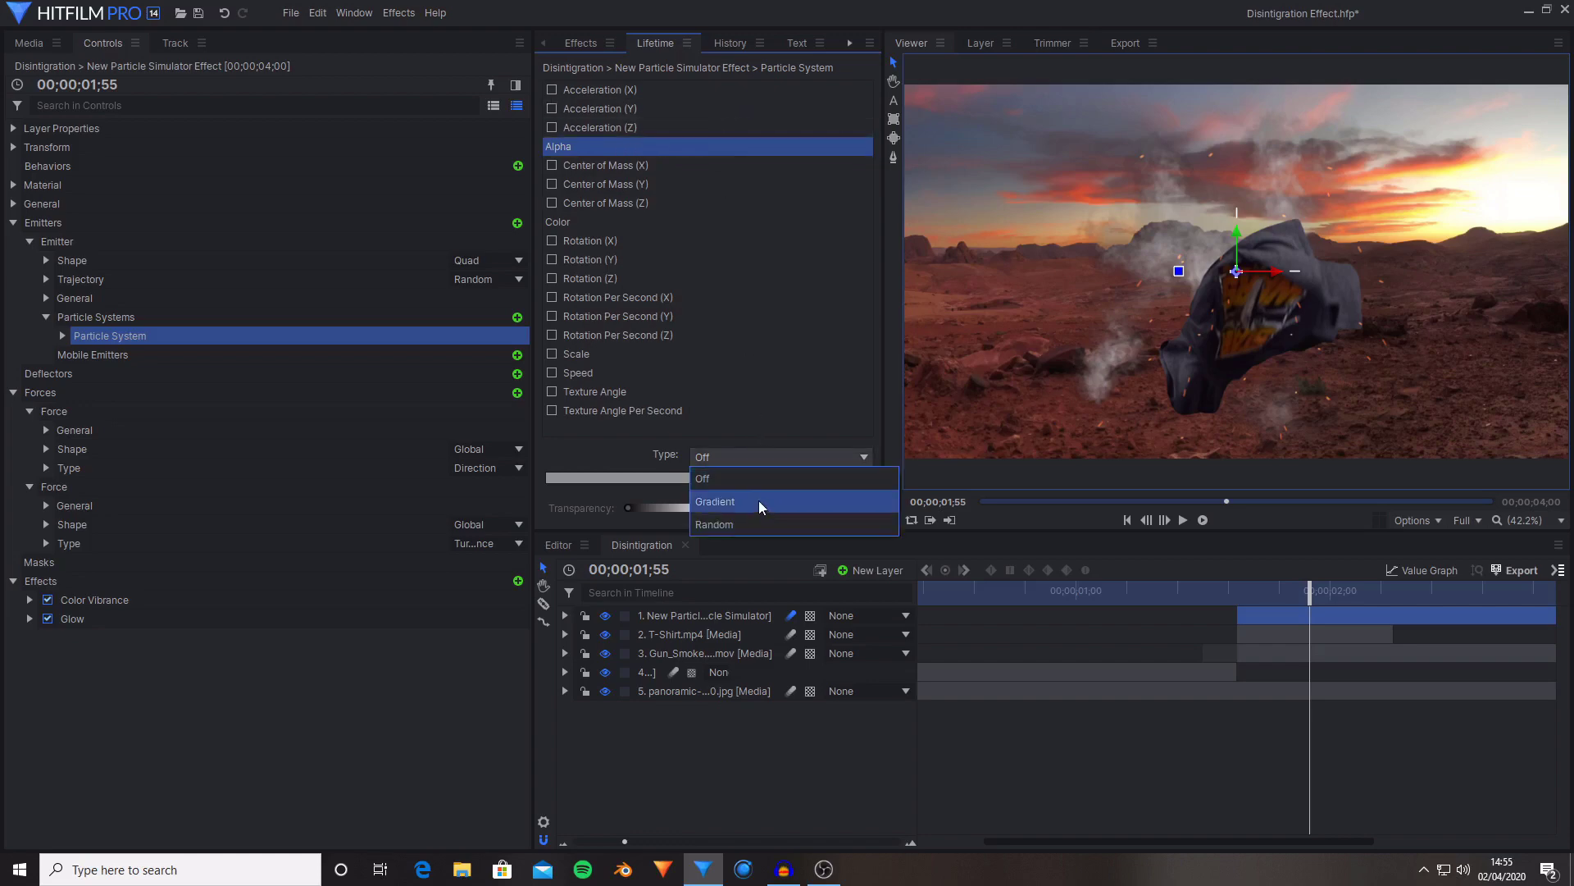
{"action": "left_click", "coordinate": [759, 503]}
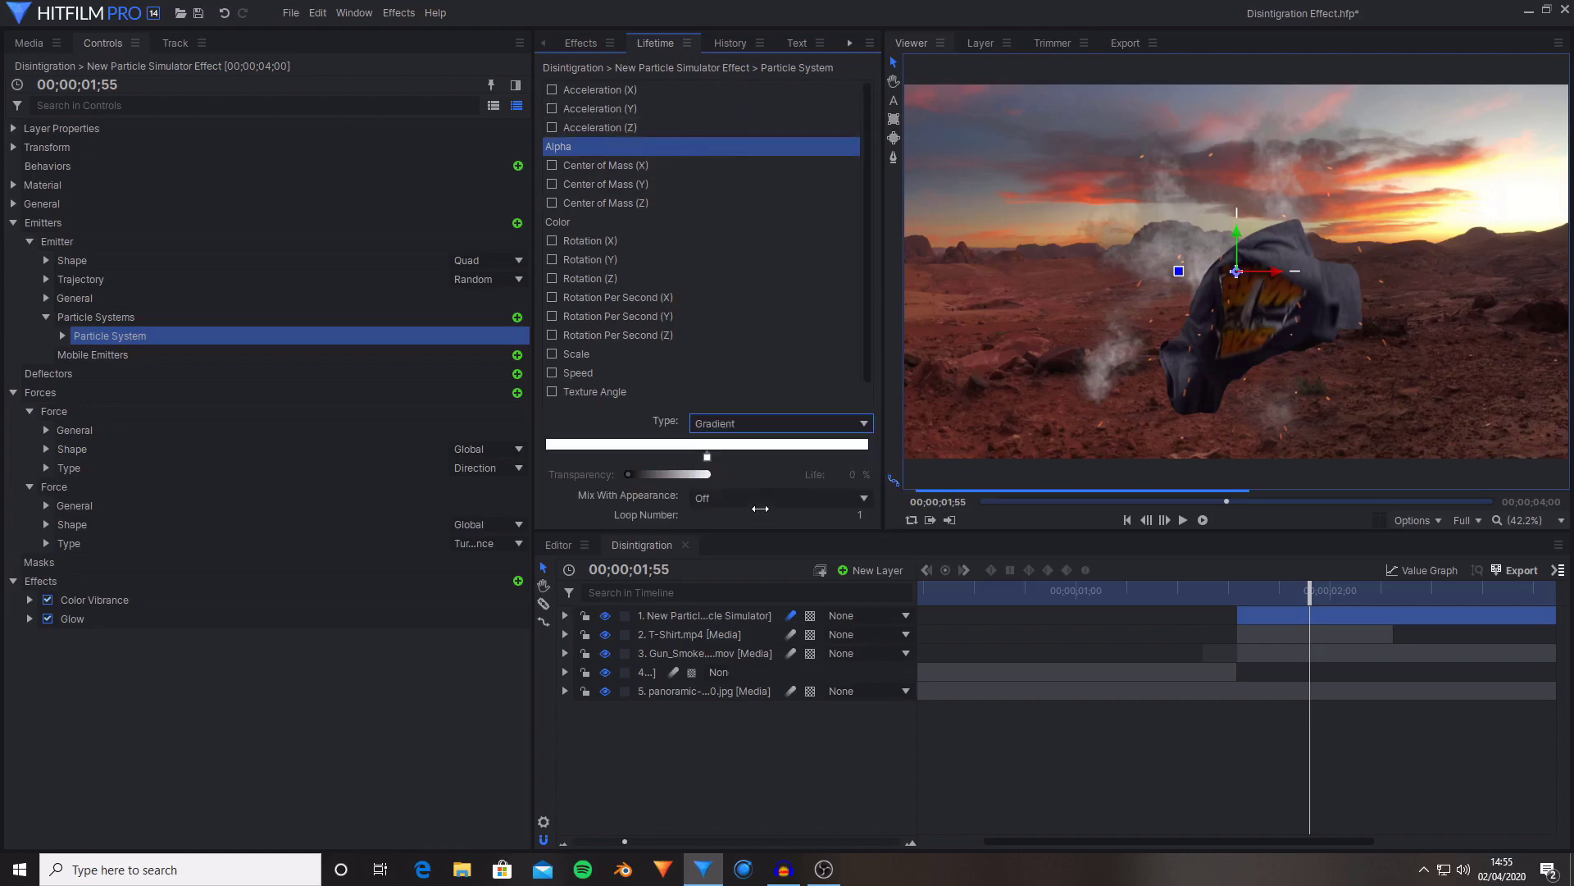
{"action": "left_click", "coordinate": [769, 456]}
{"action": "left_click_drag", "start_coordinate": [769, 456], "coordinate": [869, 457]}
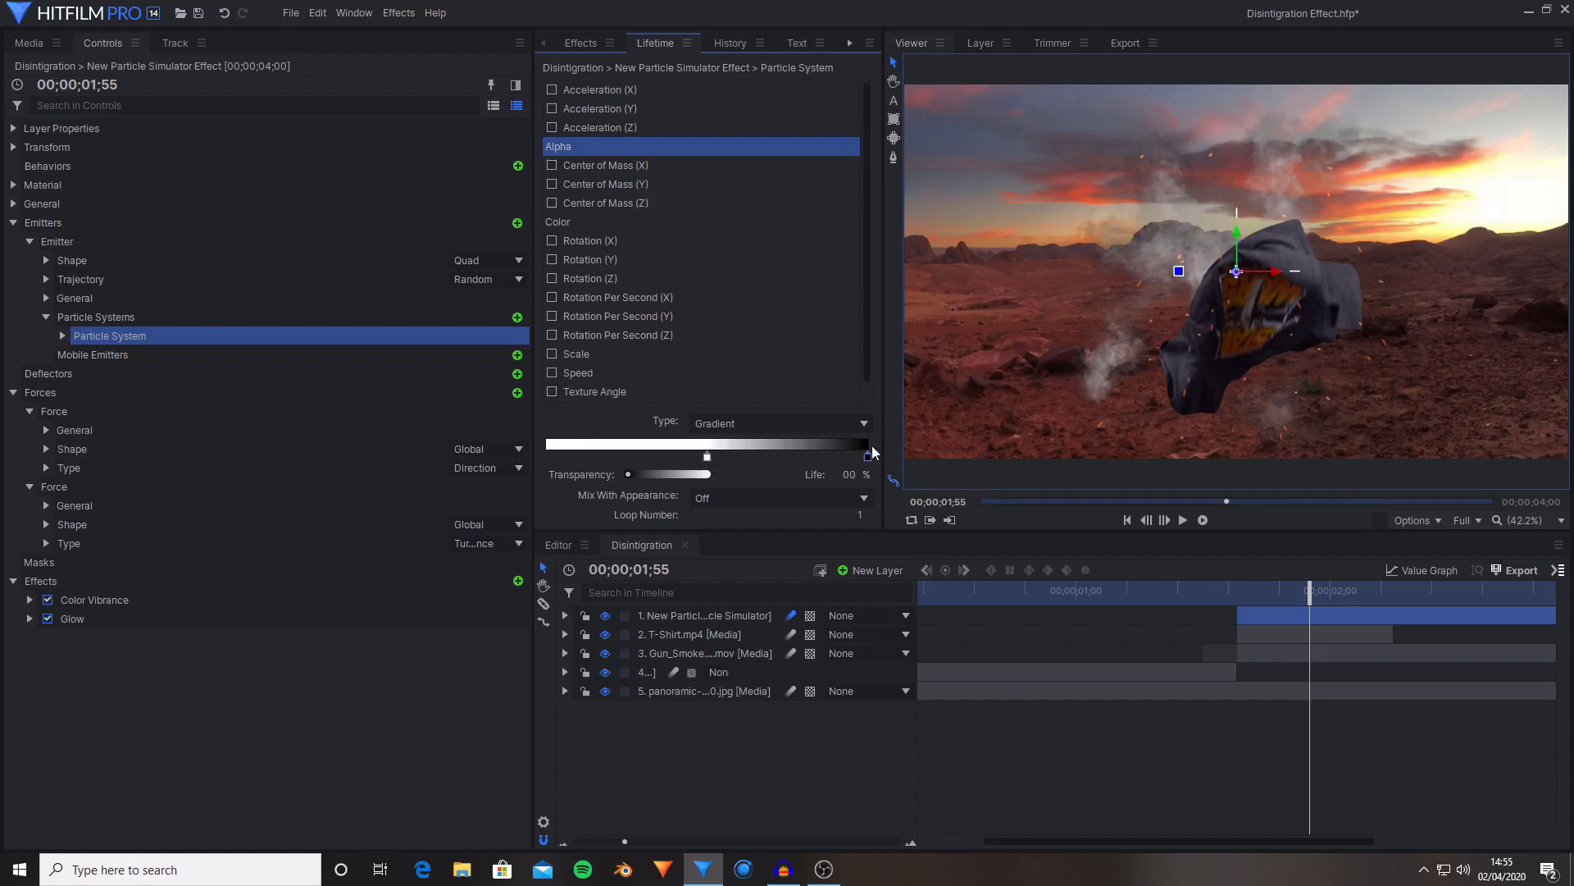
- Return the playhead to 00;00;01;38 and save the project
{"action": "left_click", "coordinate": [1238, 597]}
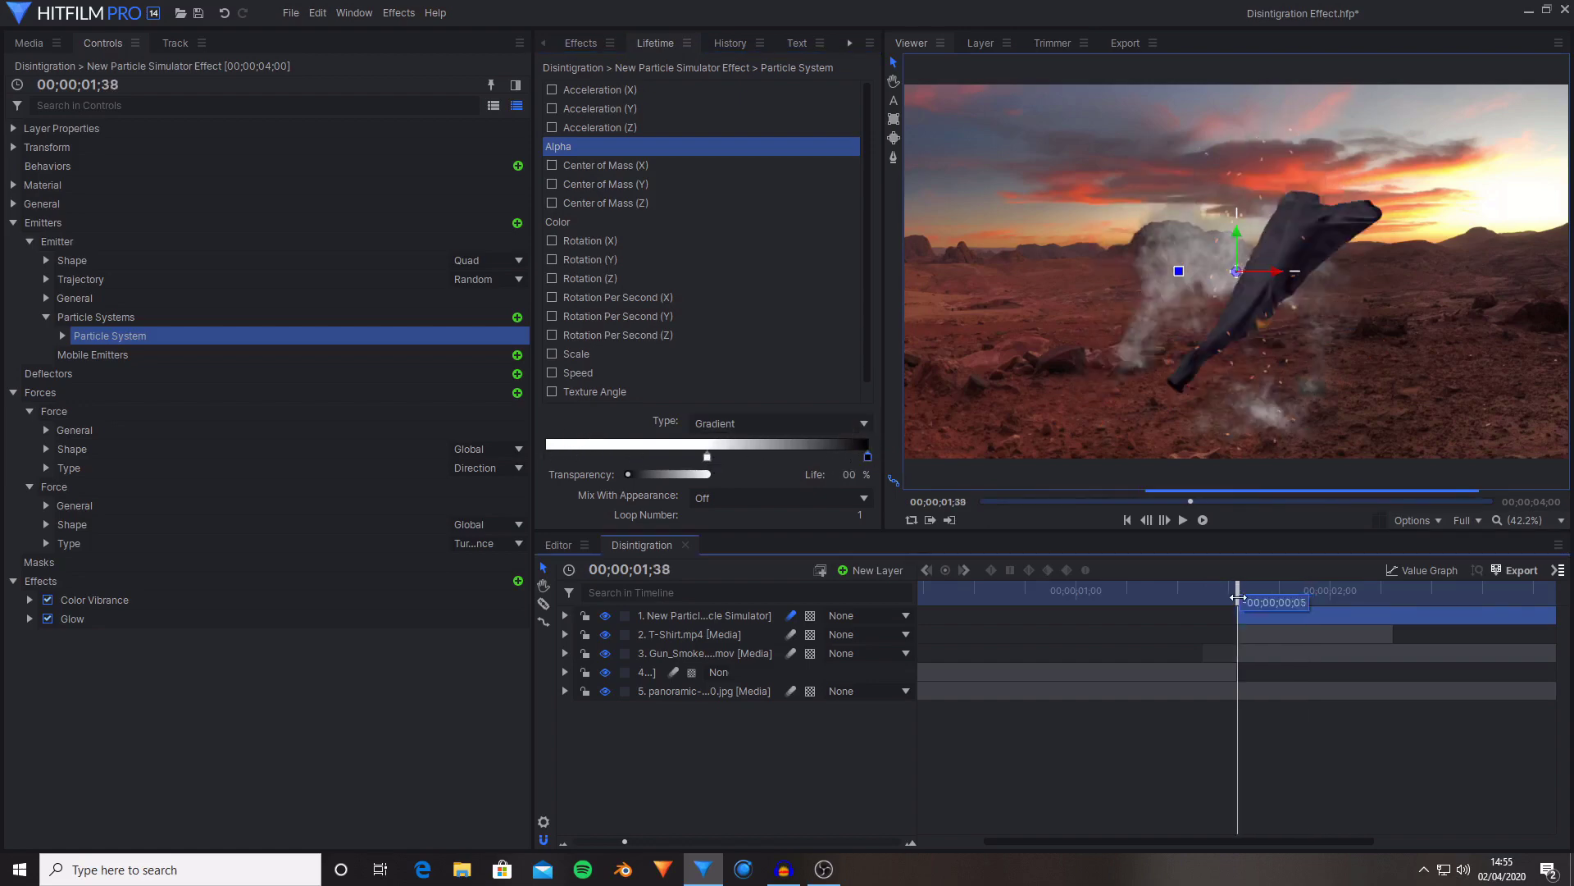
{"action": "left_click", "coordinate": [790, 745]}
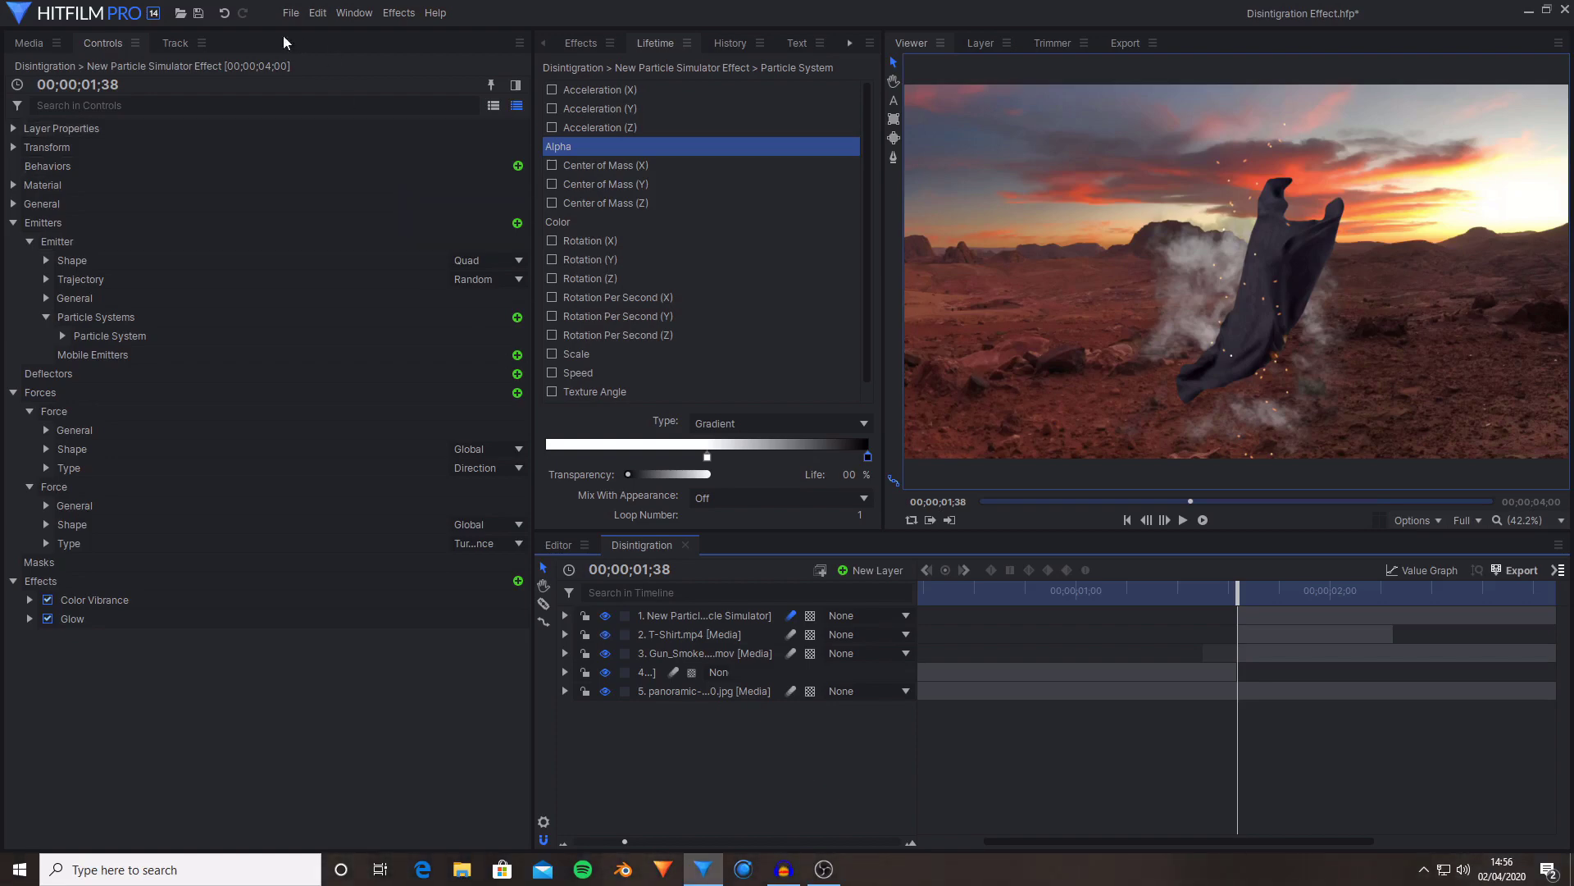
{"action": "left_click", "coordinate": [200, 14]}
- Move to 00;00;01;36 and create a black 1920 × 1080 plane layer named "Flare"
{"action": "left_click", "coordinate": [1228, 592]}
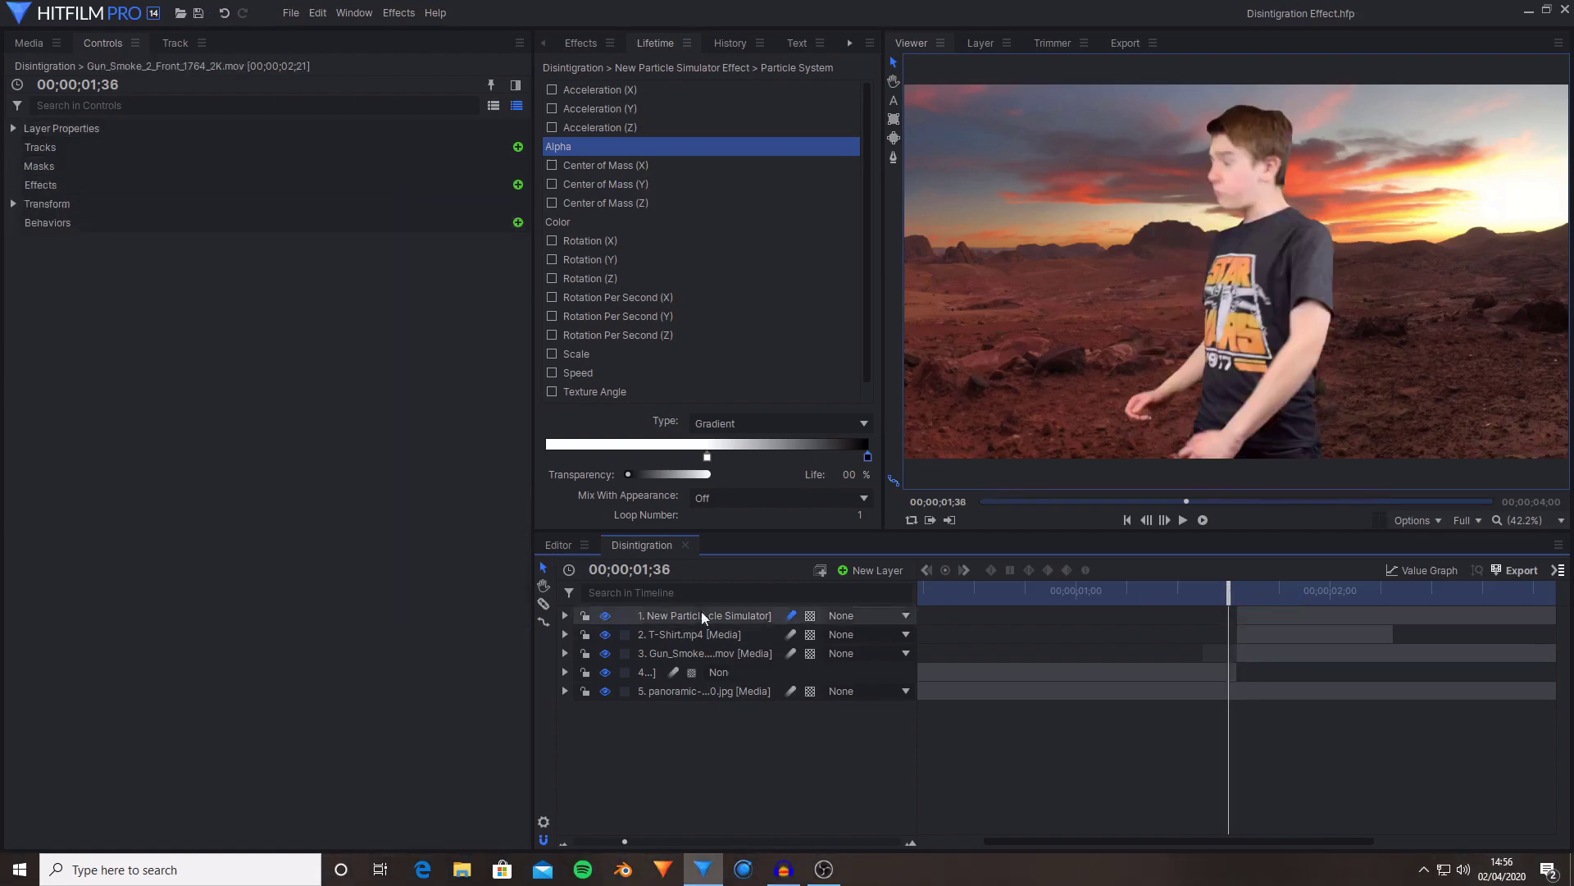
{"action": "left_click", "coordinate": [705, 691]}
{"action": "left_click", "coordinate": [706, 743]}
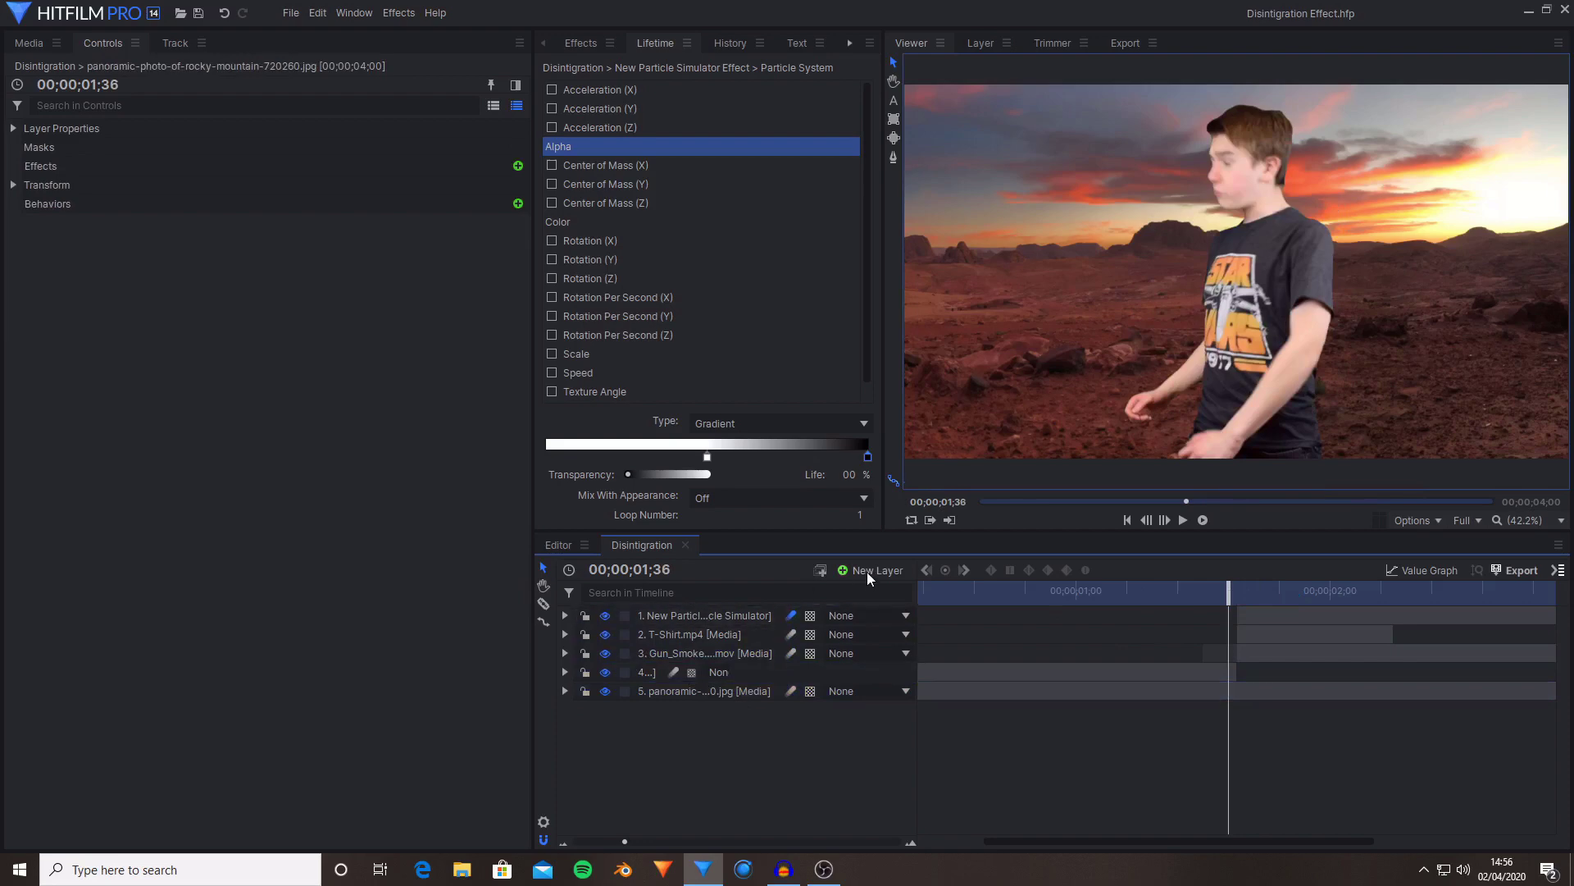
{"action": "left_click", "coordinate": [868, 572]}
{"action": "left_click", "coordinate": [873, 583]}
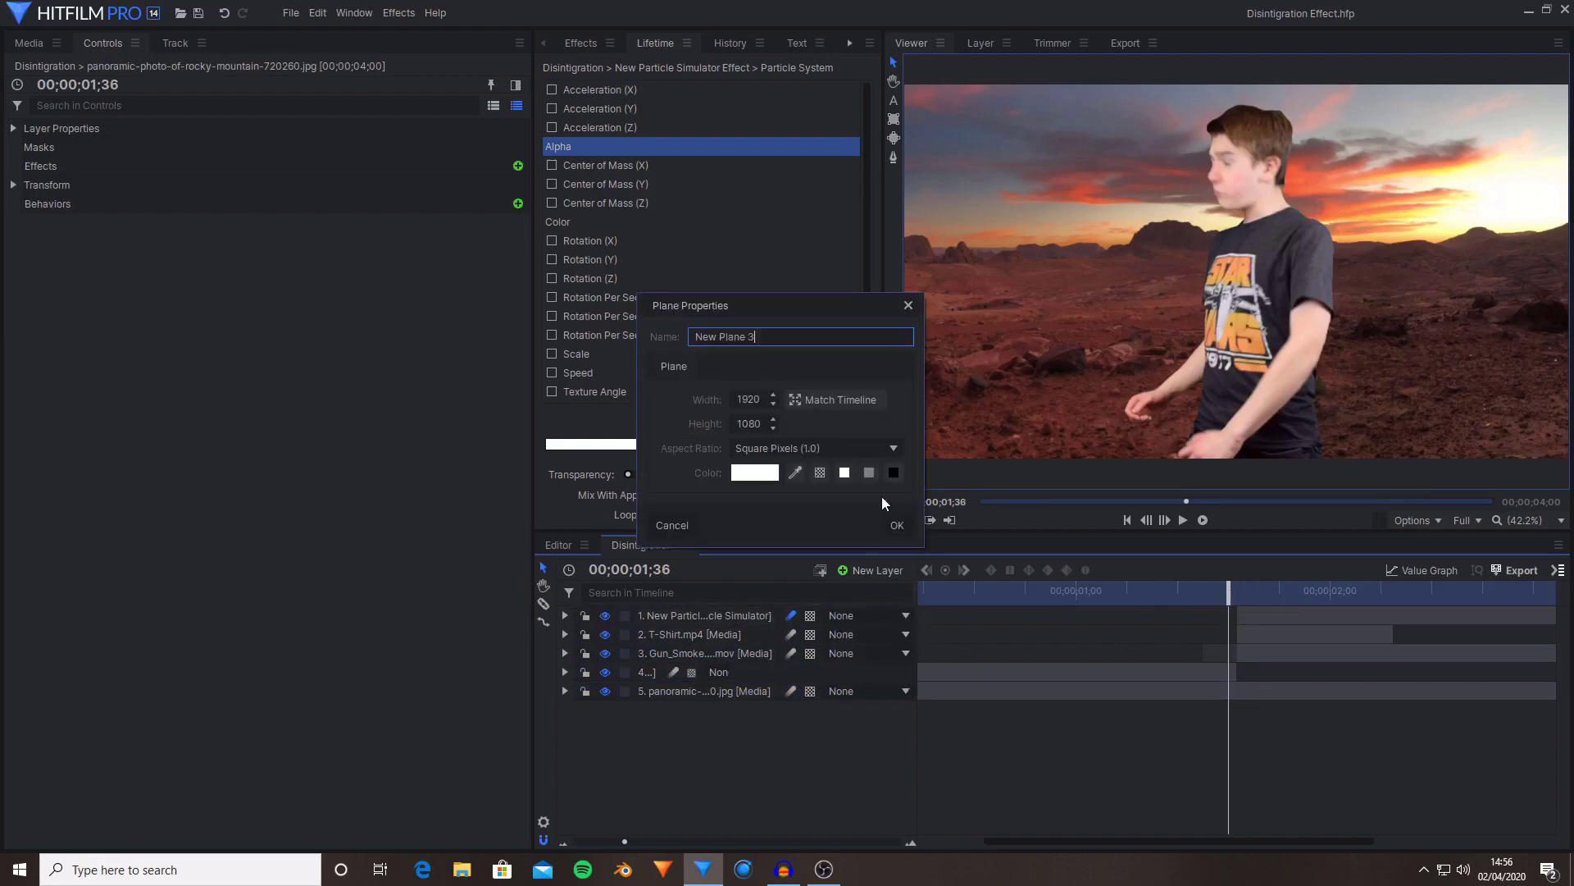
{"action": "left_click", "coordinate": [894, 472]}
{"action": "key", "text": "ctrl+a"}
{"action": "type", "text": "F"}
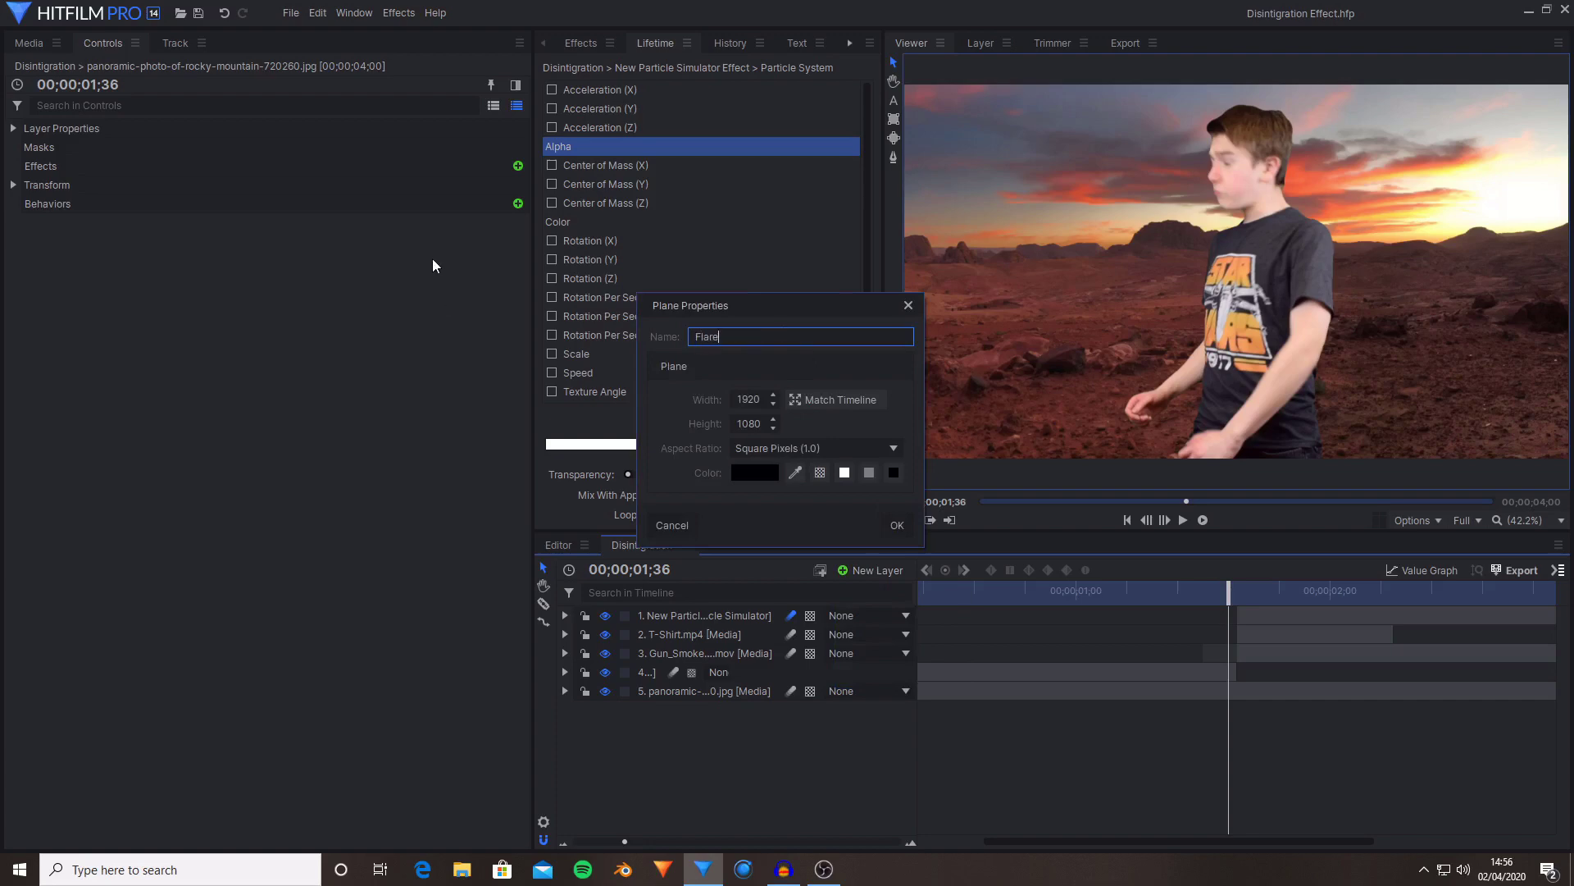
{"action": "key", "text": "Return"}
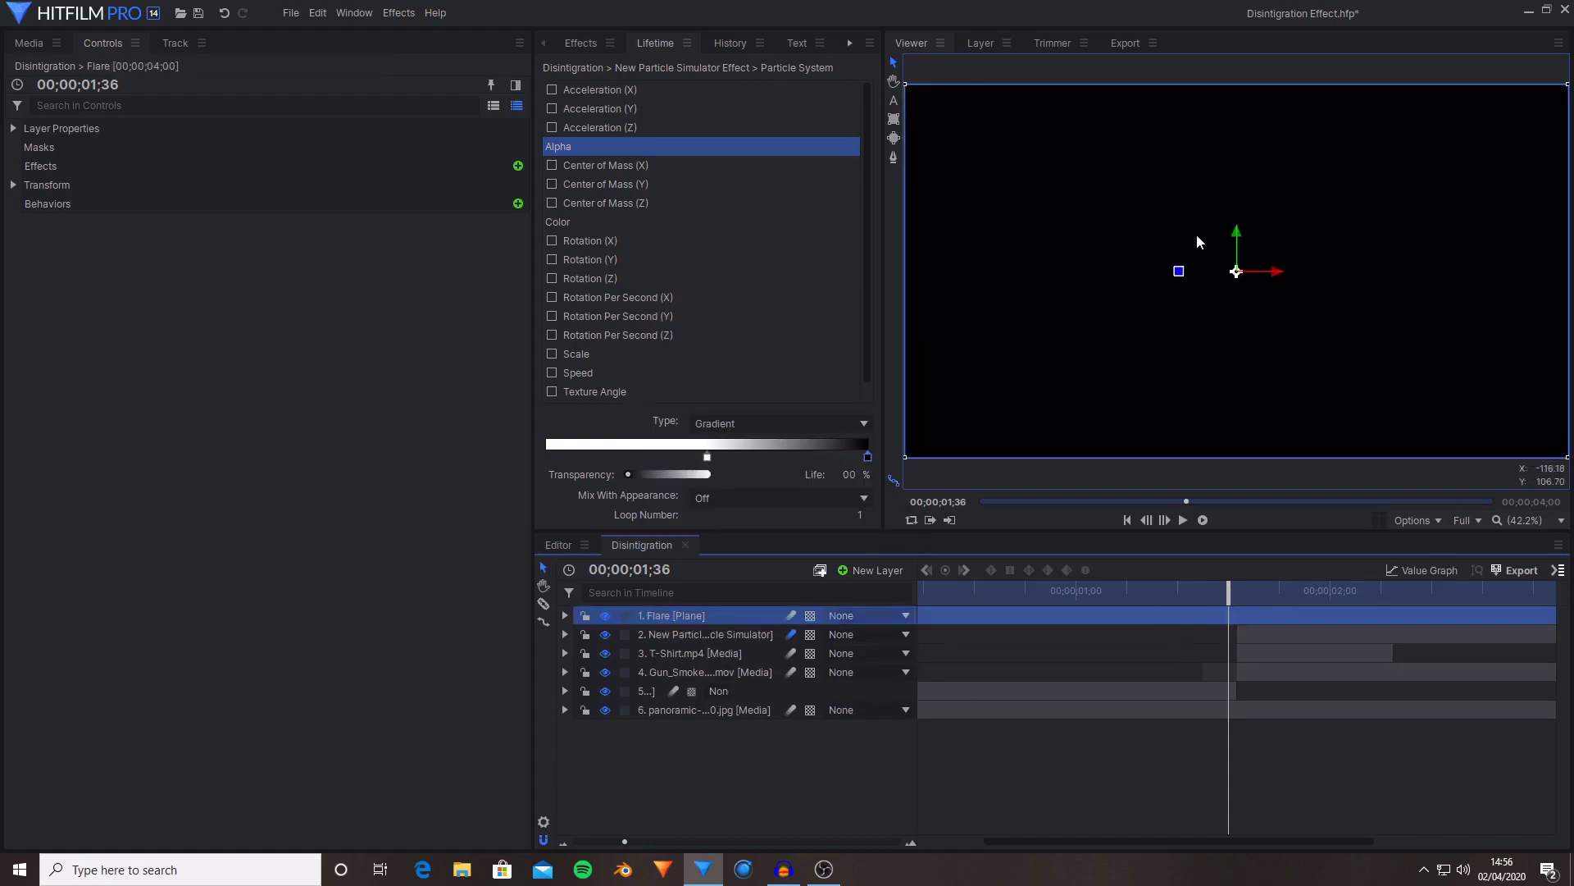
- Search the effects for "Light Flare" and apply the Light Flares effect to the Flare plane
{"action": "left_click", "coordinate": [584, 37]}
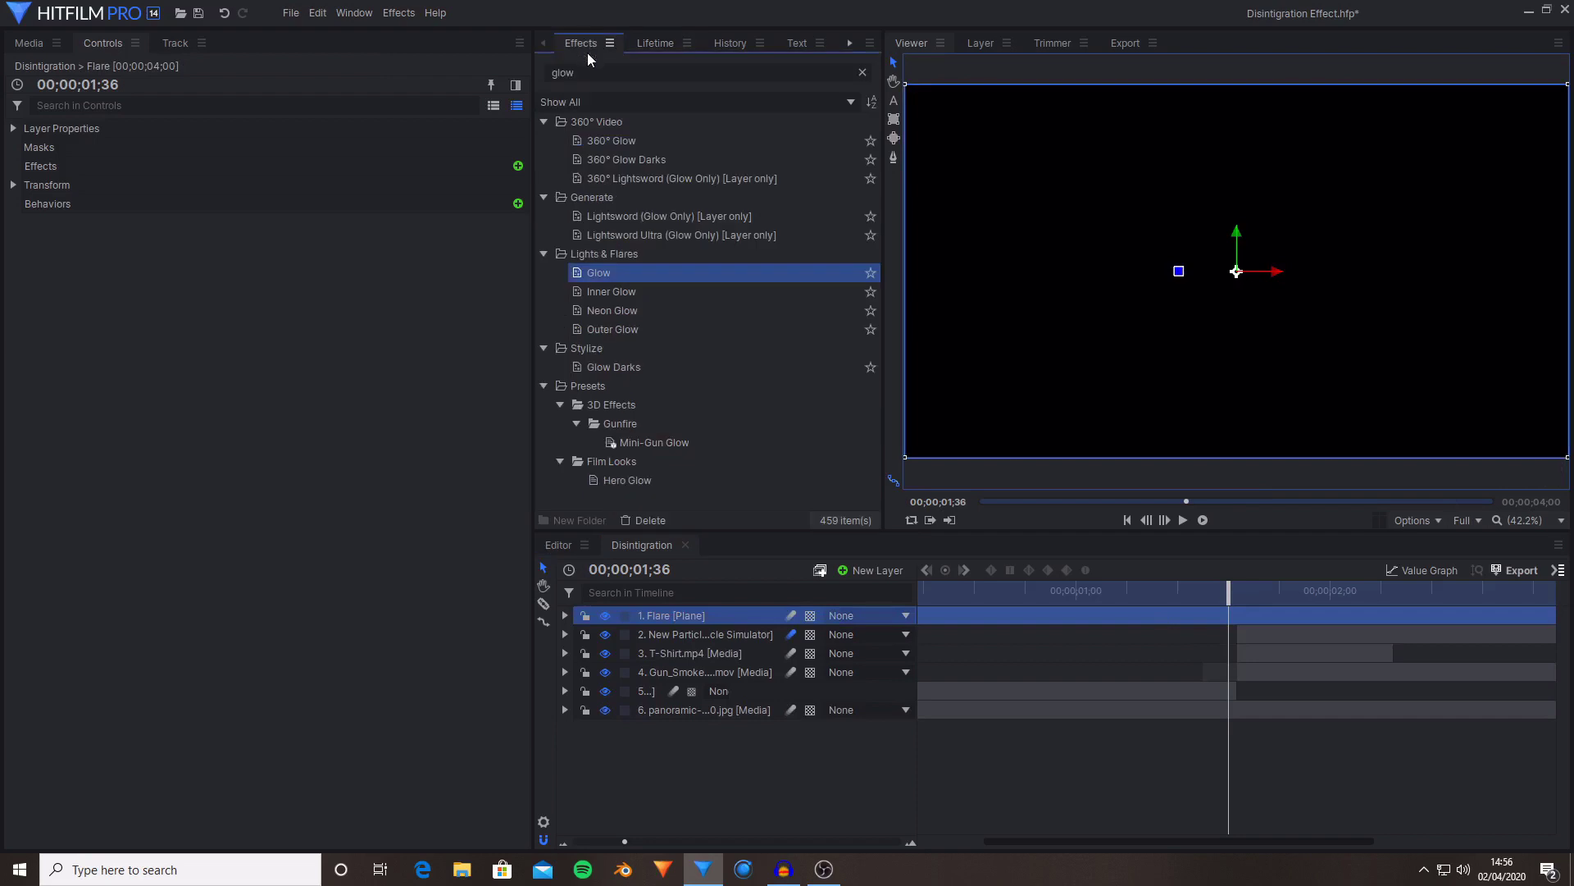
{"action": "double_click", "coordinate": [588, 72]}
{"action": "type", "text": "Li"}
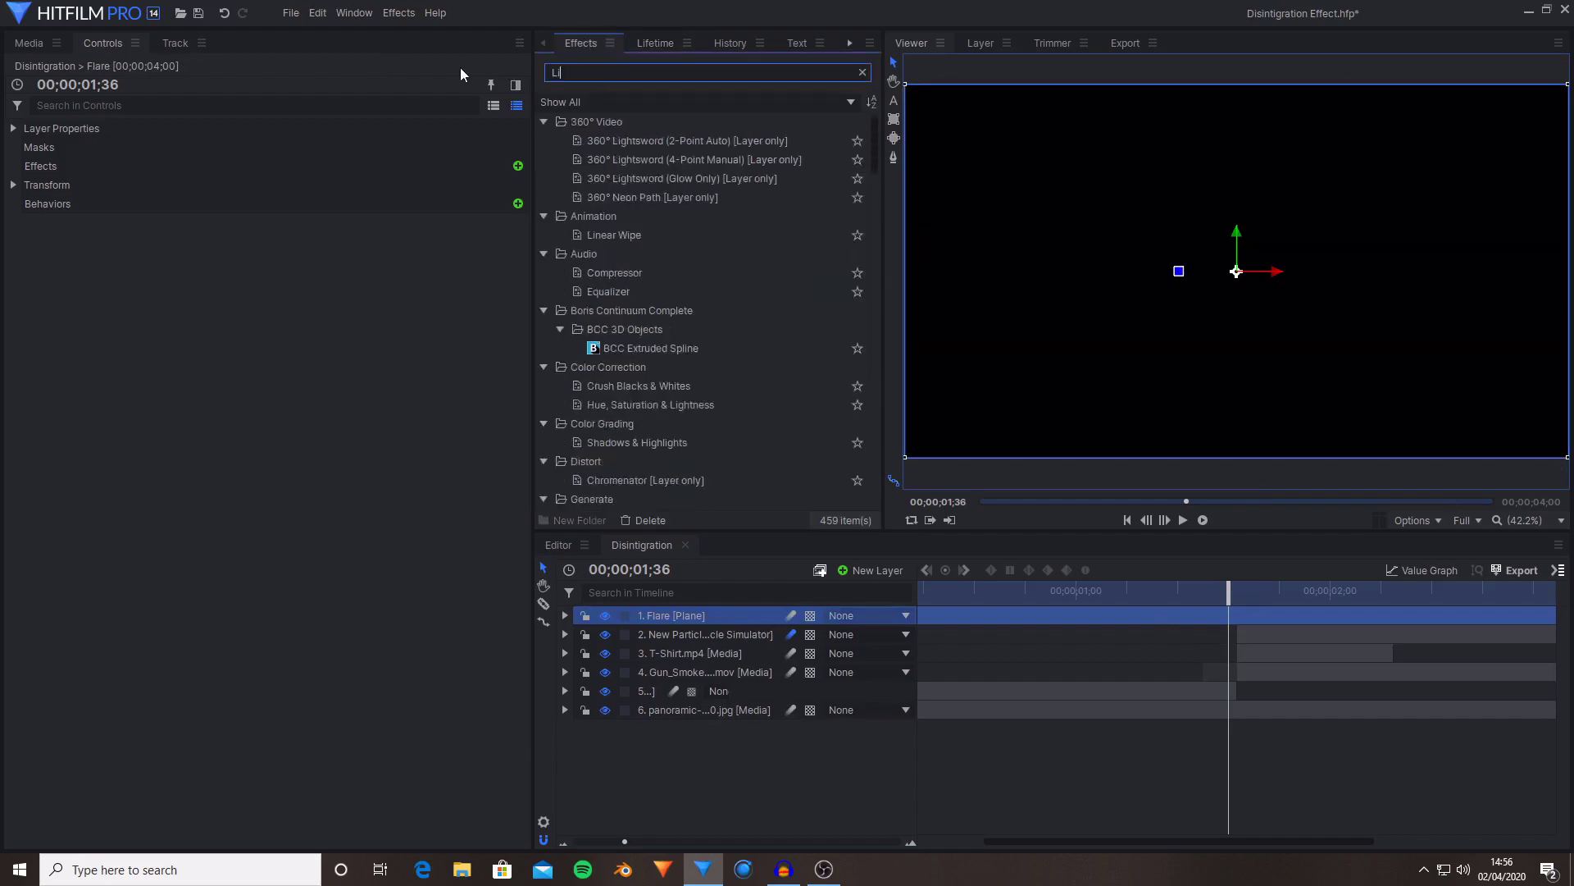
{"action": "type", "text": "ght Flare"}
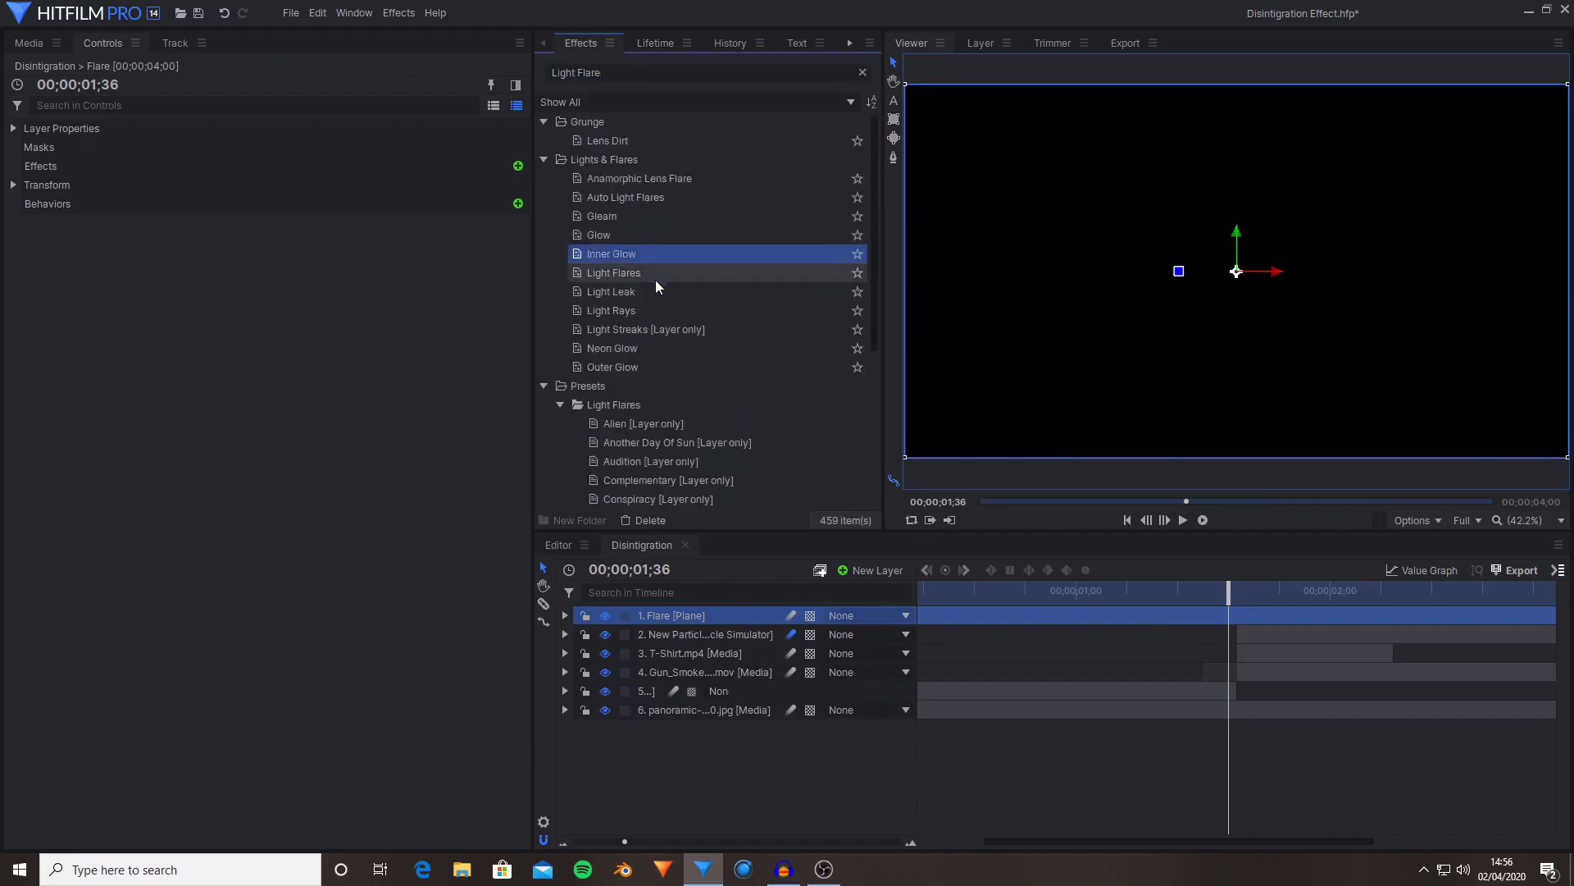
{"action": "left_click_drag", "start_coordinate": [653, 279], "coordinate": [704, 615]}
{"action": "left_click", "coordinate": [704, 615]}
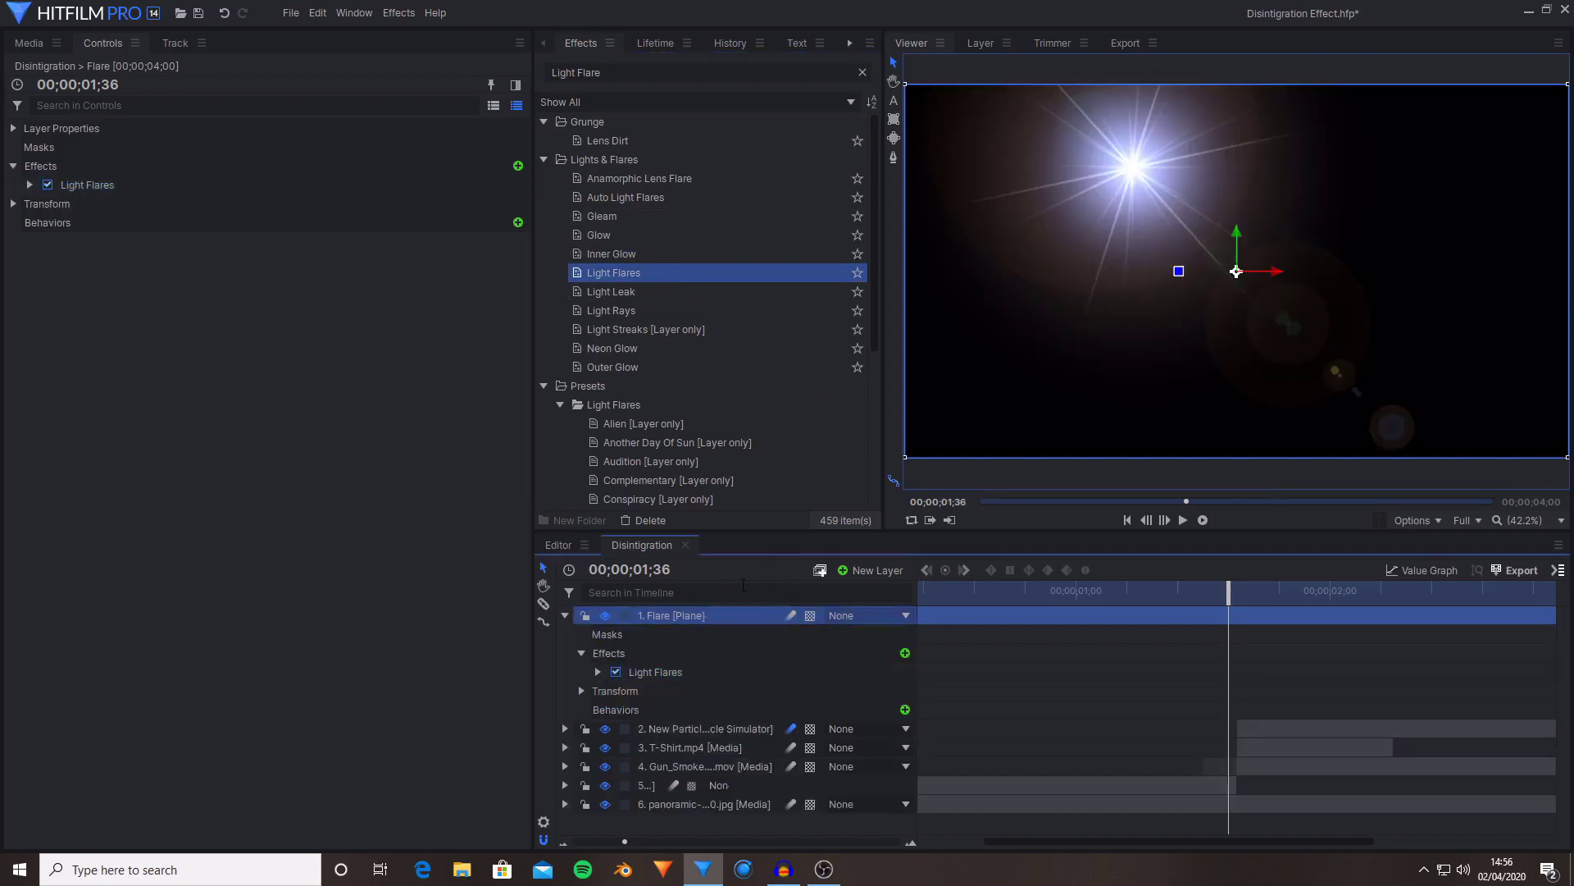
- Set the Flare plane's blend mode to Add
{"action": "right_click", "coordinate": [713, 628]}
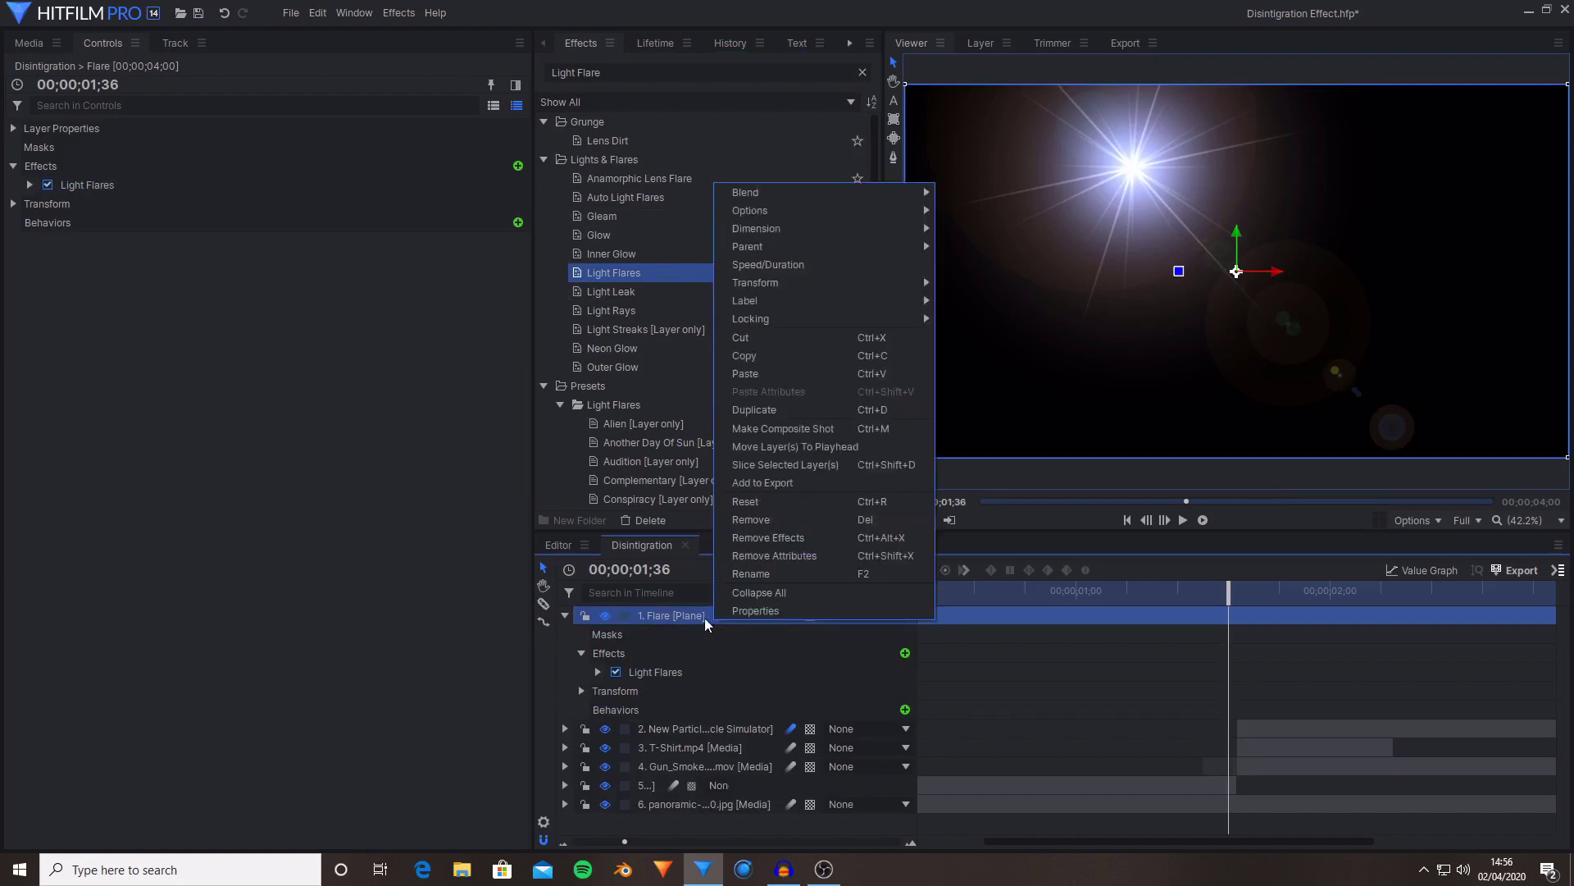
{"action": "mouse_move", "coordinate": [793, 189]}
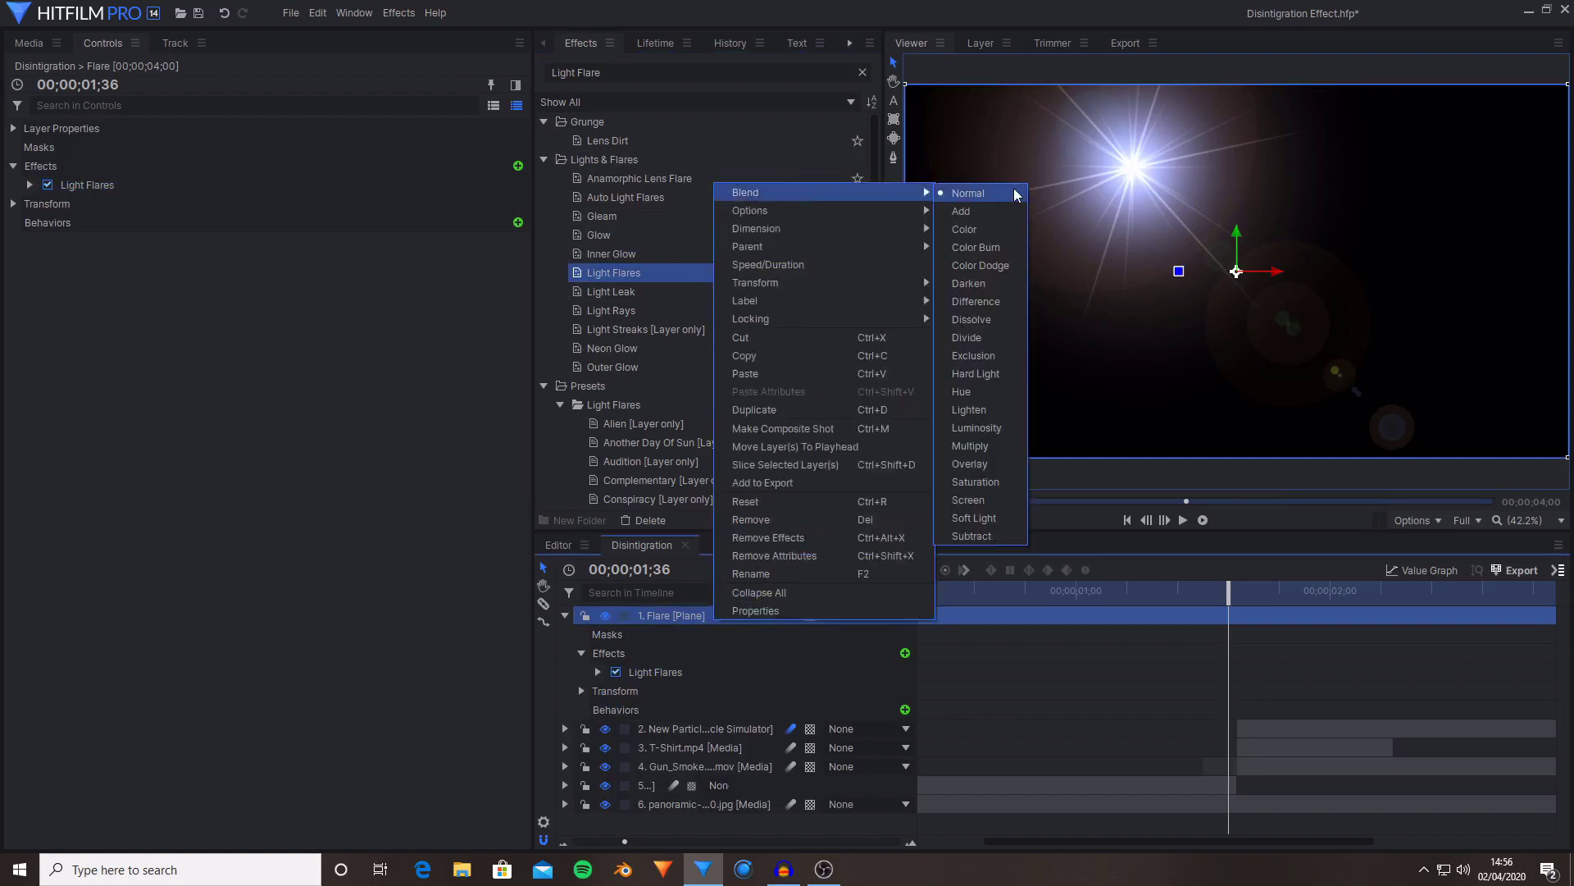
{"action": "left_click", "coordinate": [1010, 212]}
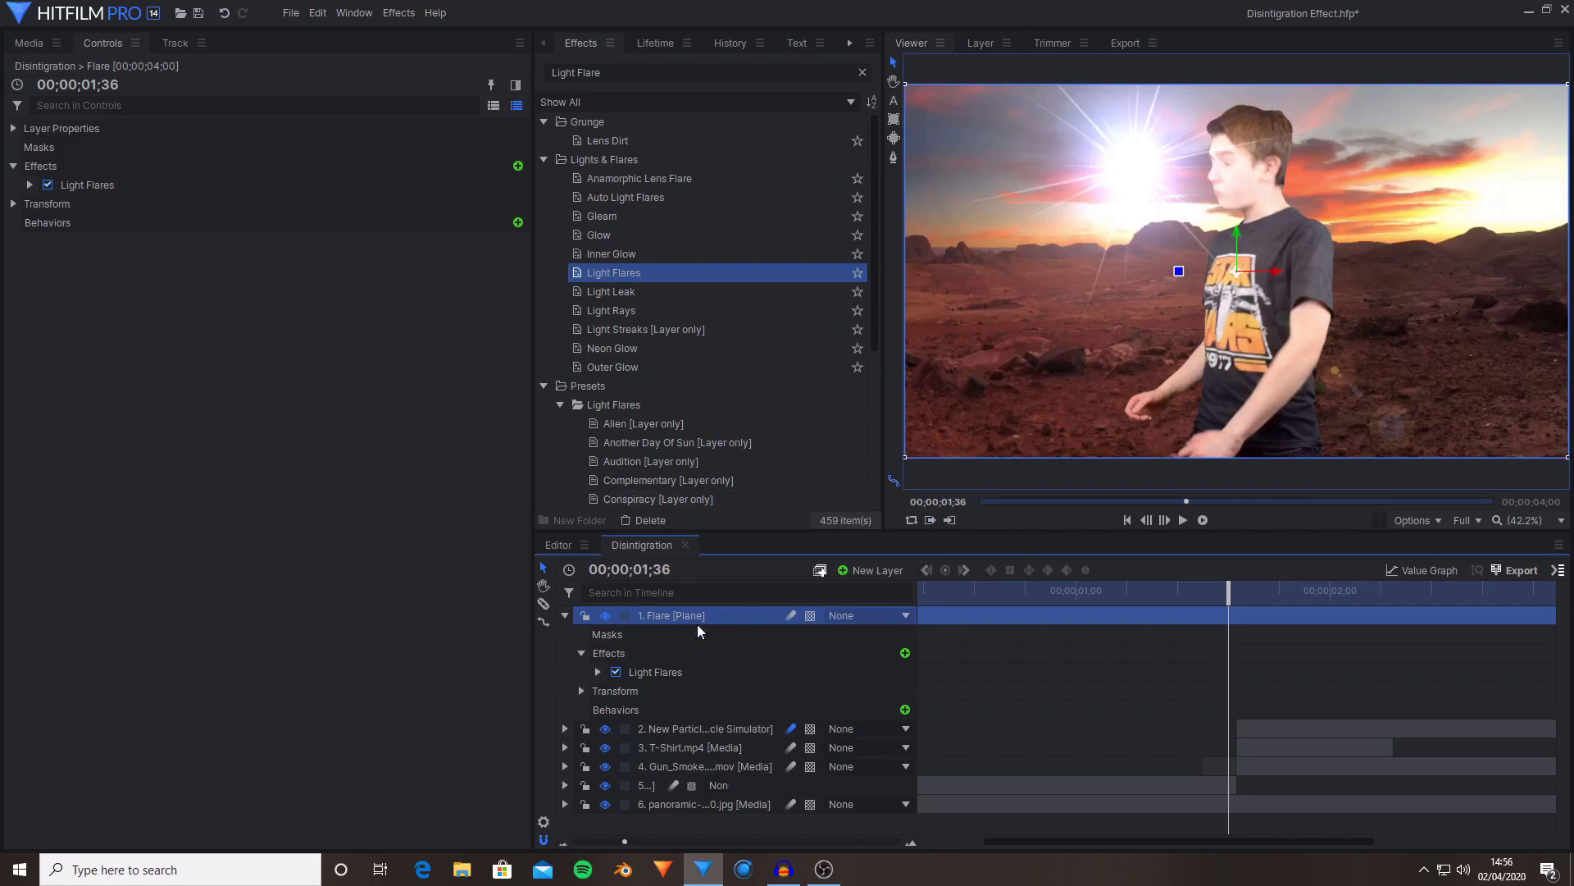
- Move the light flare's hotspot onto the lower chest of the actor's T-shirt
{"action": "left_click", "coordinate": [670, 671]}
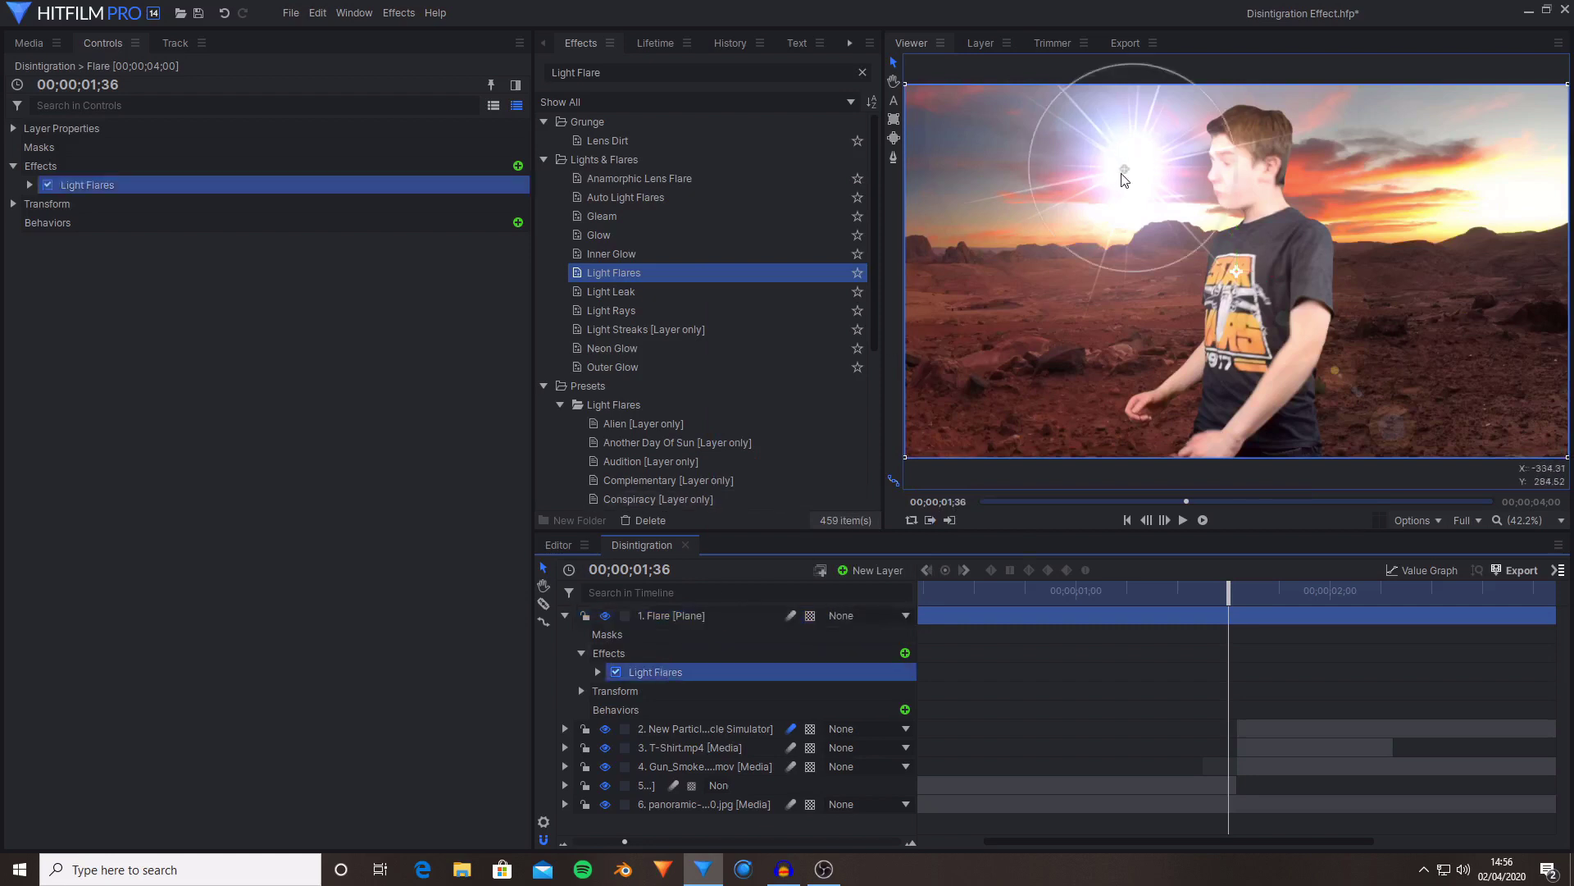
{"action": "left_click_drag", "start_coordinate": [1124, 179], "coordinate": [1141, 185]}
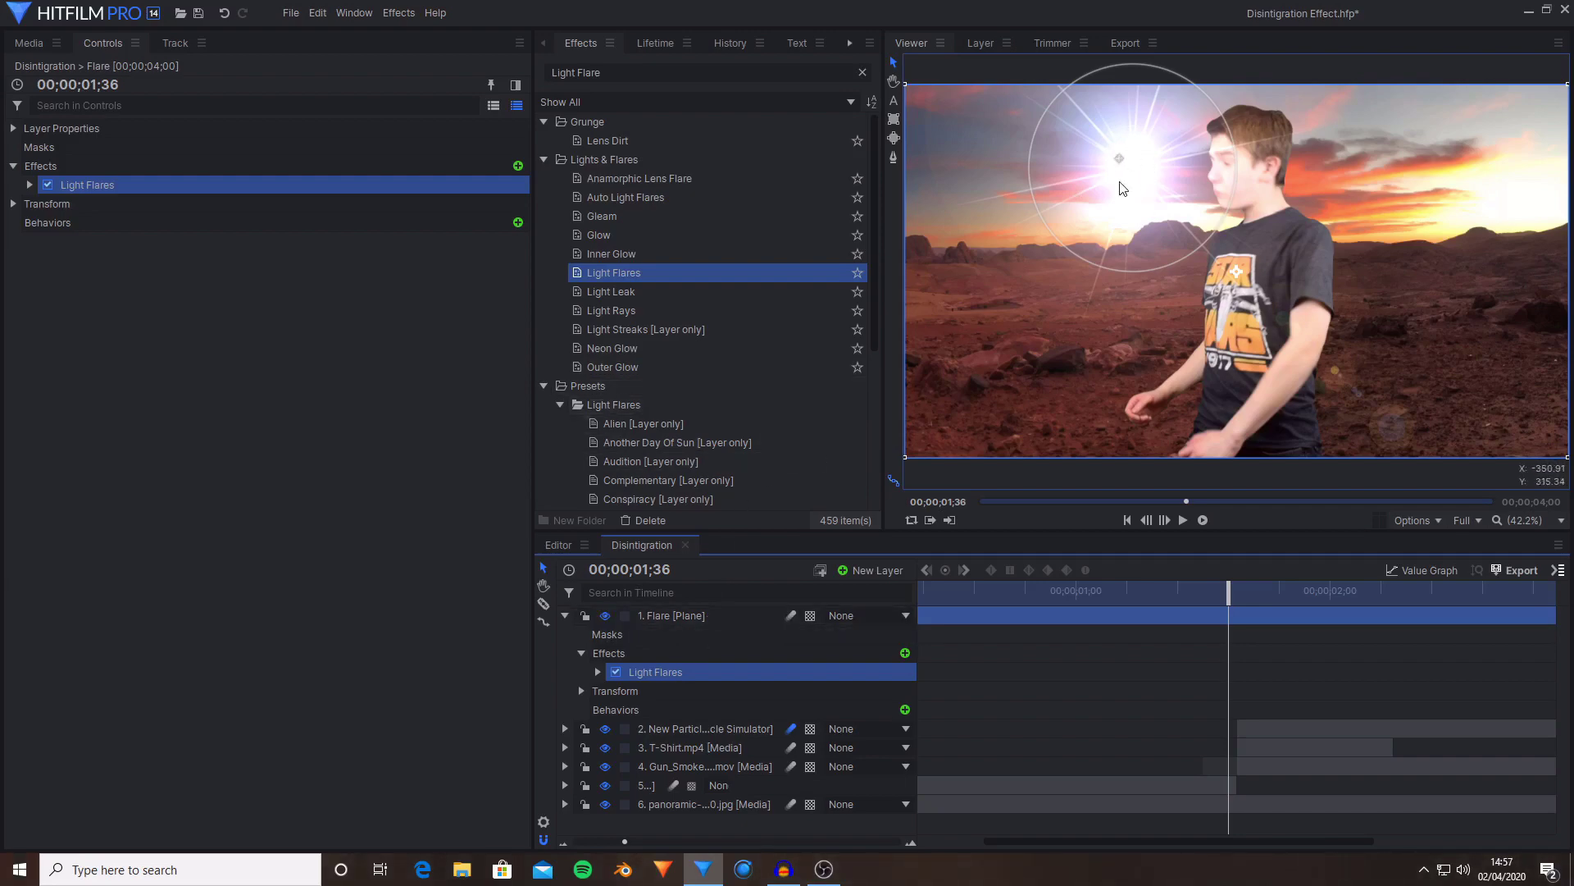
{"action": "left_click_drag", "start_coordinate": [1119, 172], "coordinate": [1252, 315]}
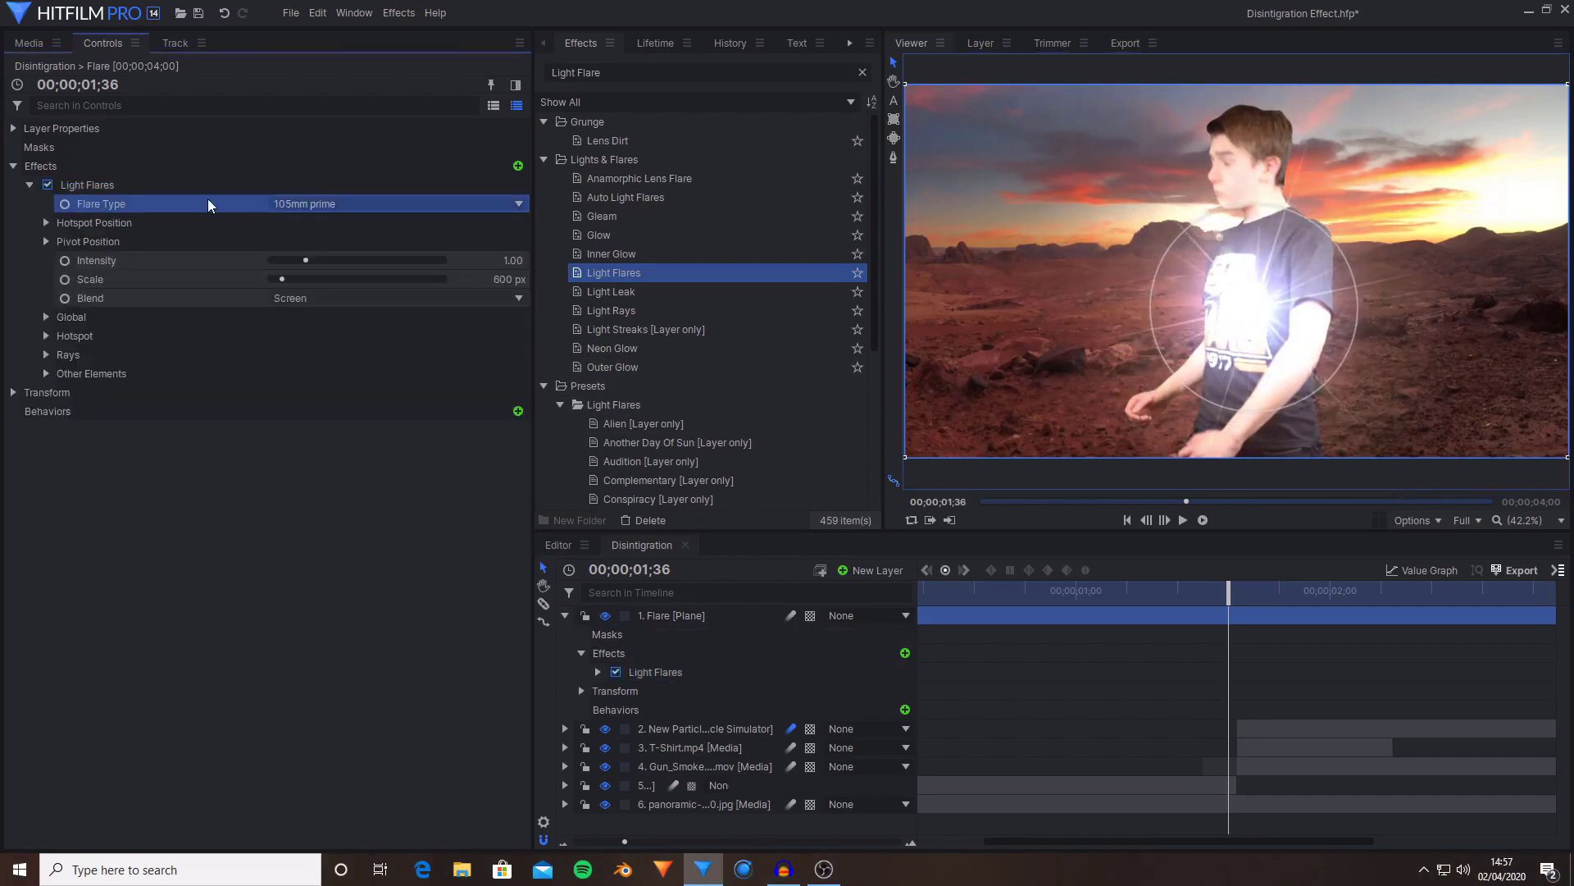
- Set the Light Flares type to Flashlight white and the brightness of its rays to 0.20
{"action": "left_click", "coordinate": [339, 205]}
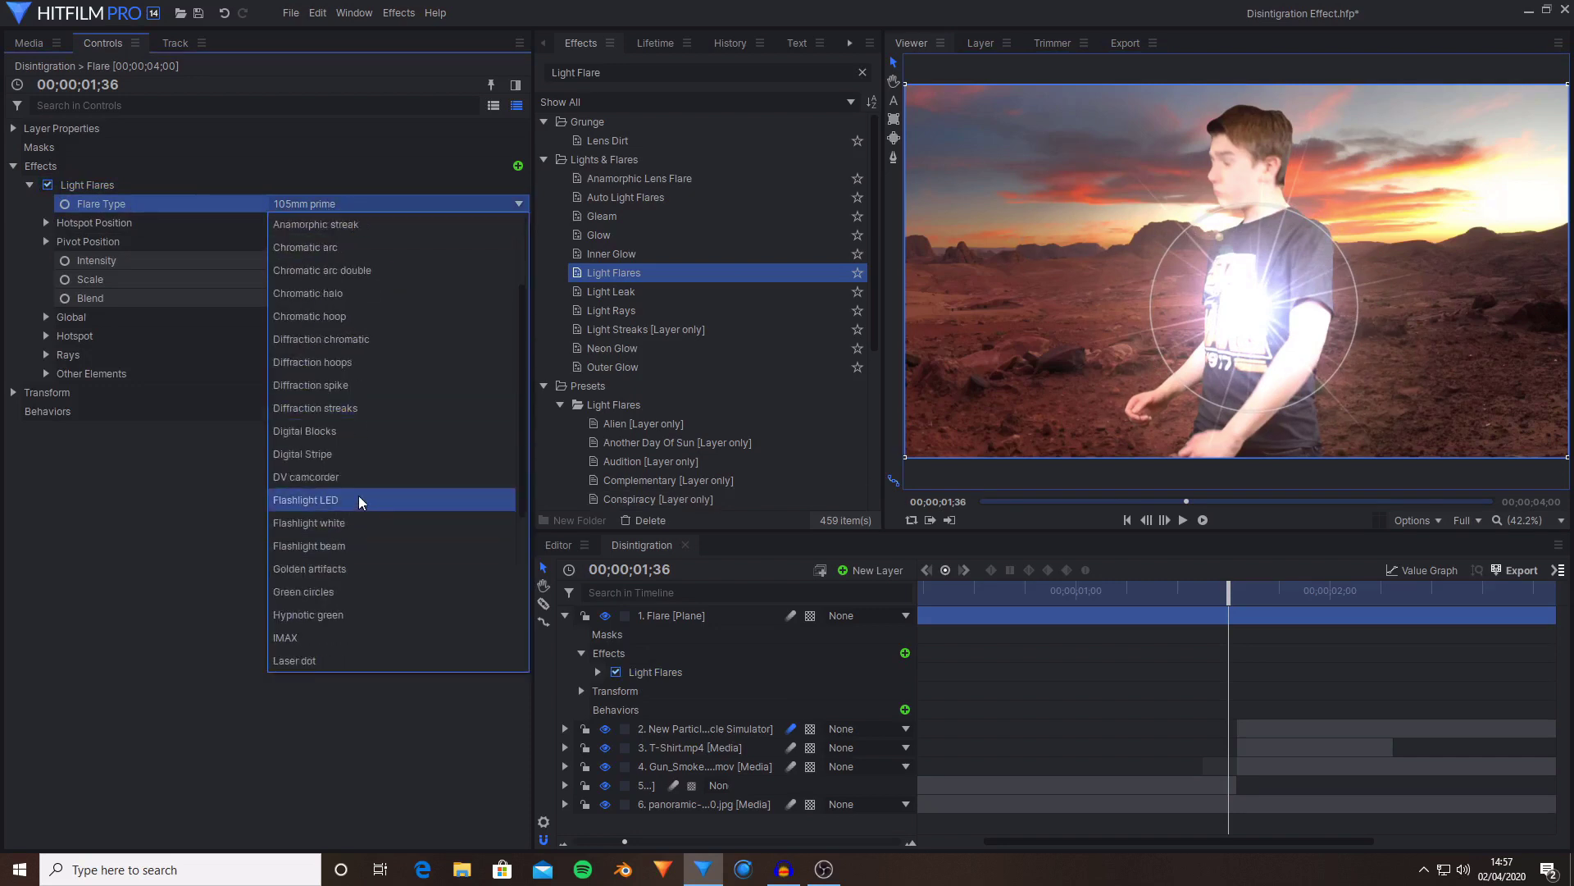
{"action": "left_click", "coordinate": [351, 520]}
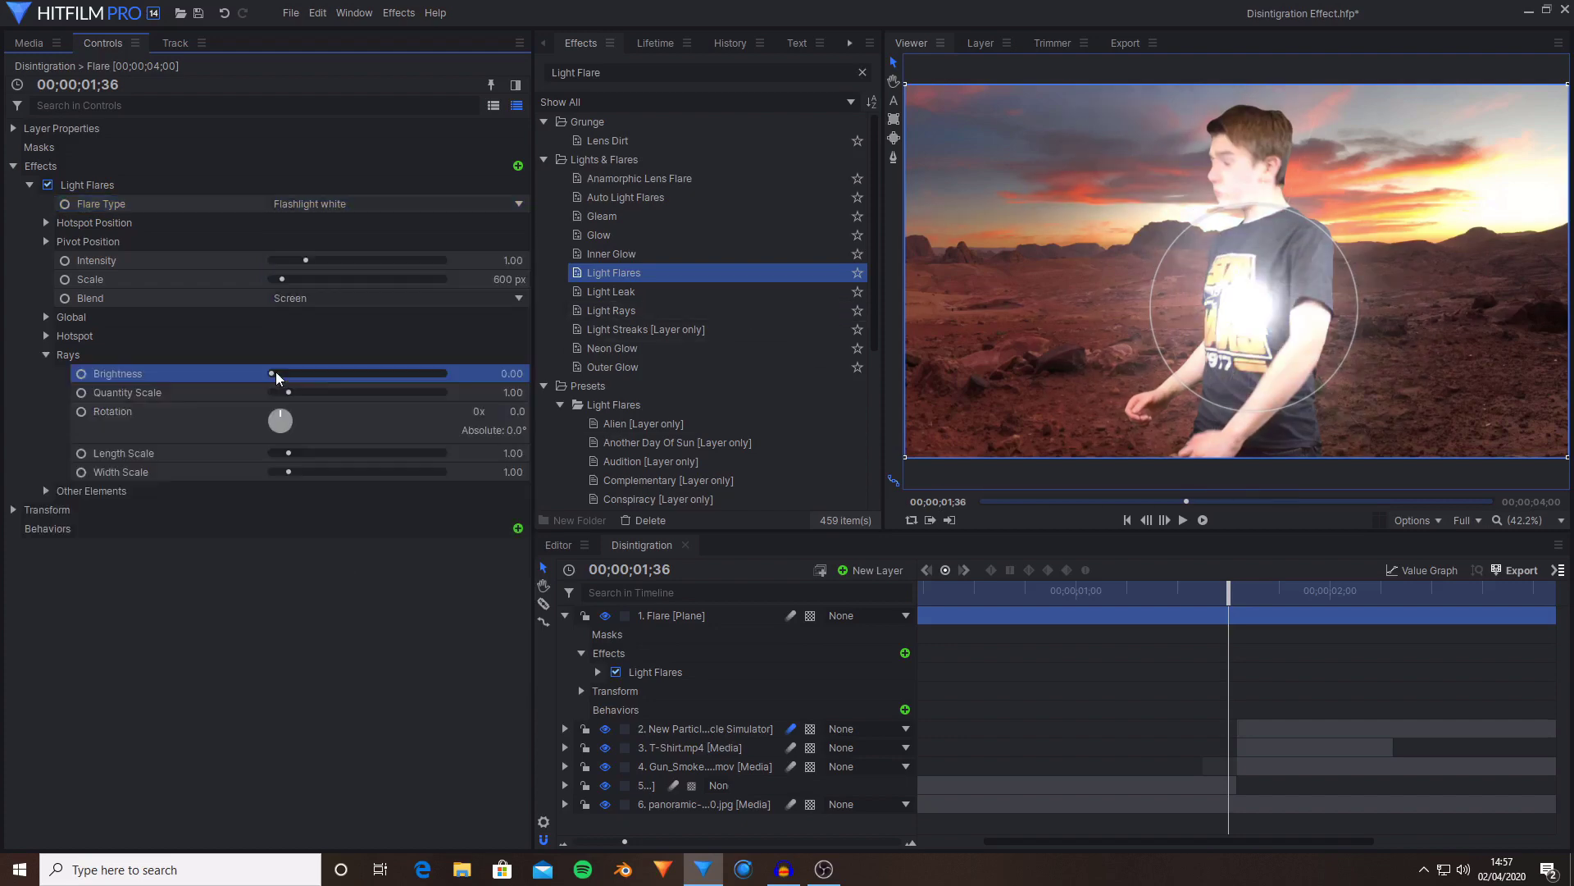
{"action": "left_click_drag", "start_coordinate": [272, 374], "coordinate": [277, 374]}
{"action": "left_click", "coordinate": [46, 355]}
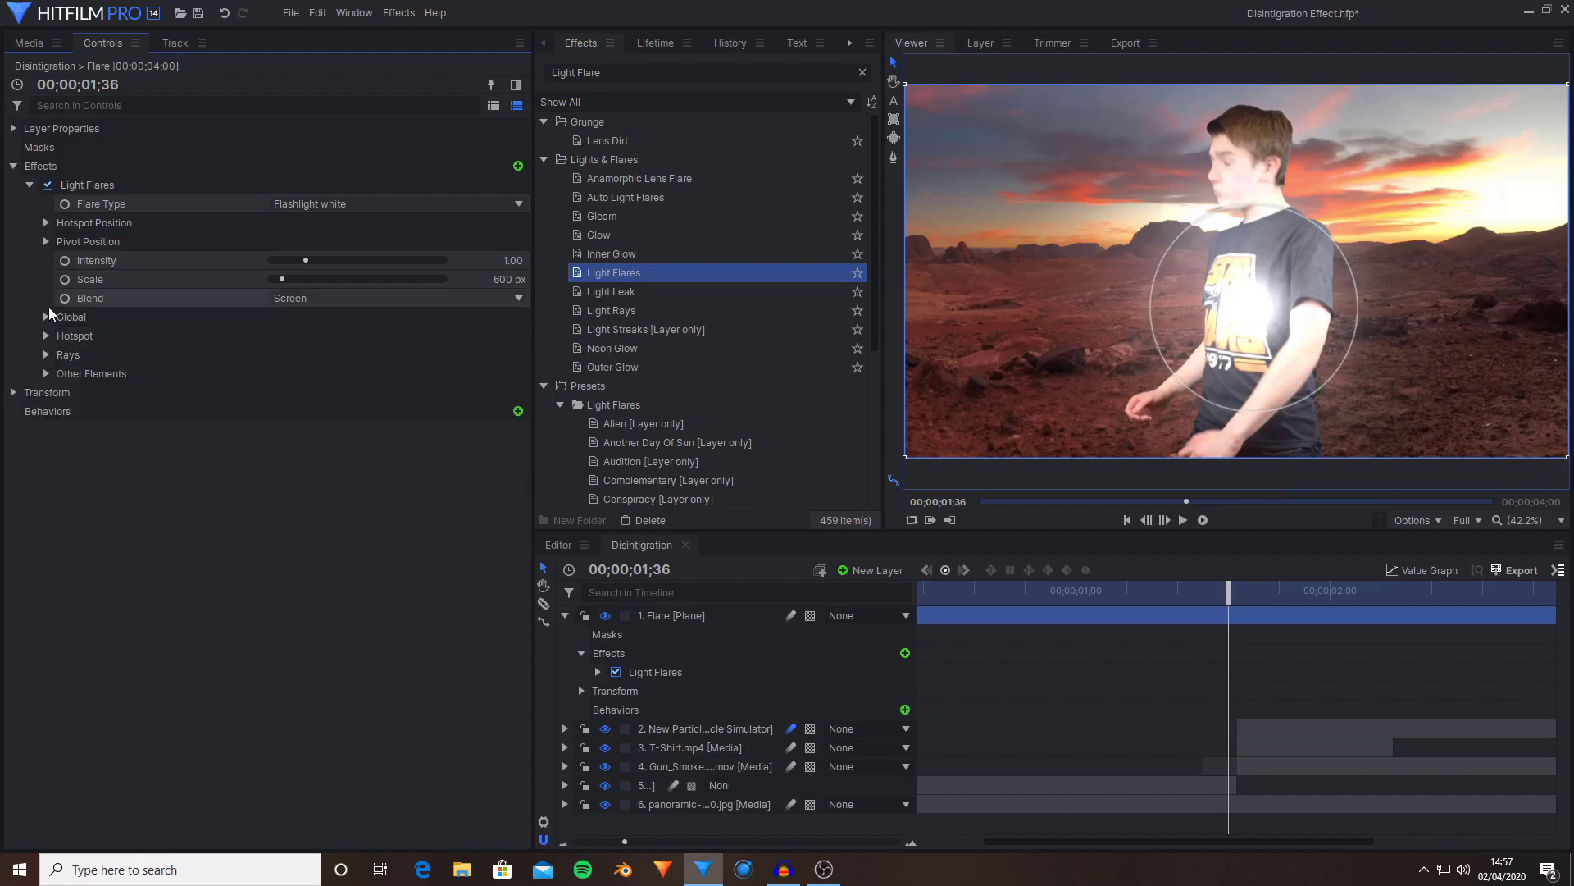
- At 00;00;01;35, set the flare's intensity and scale to 0 and enable keyframing for both
{"action": "left_click_drag", "start_coordinate": [298, 259], "coordinate": [271, 280]}
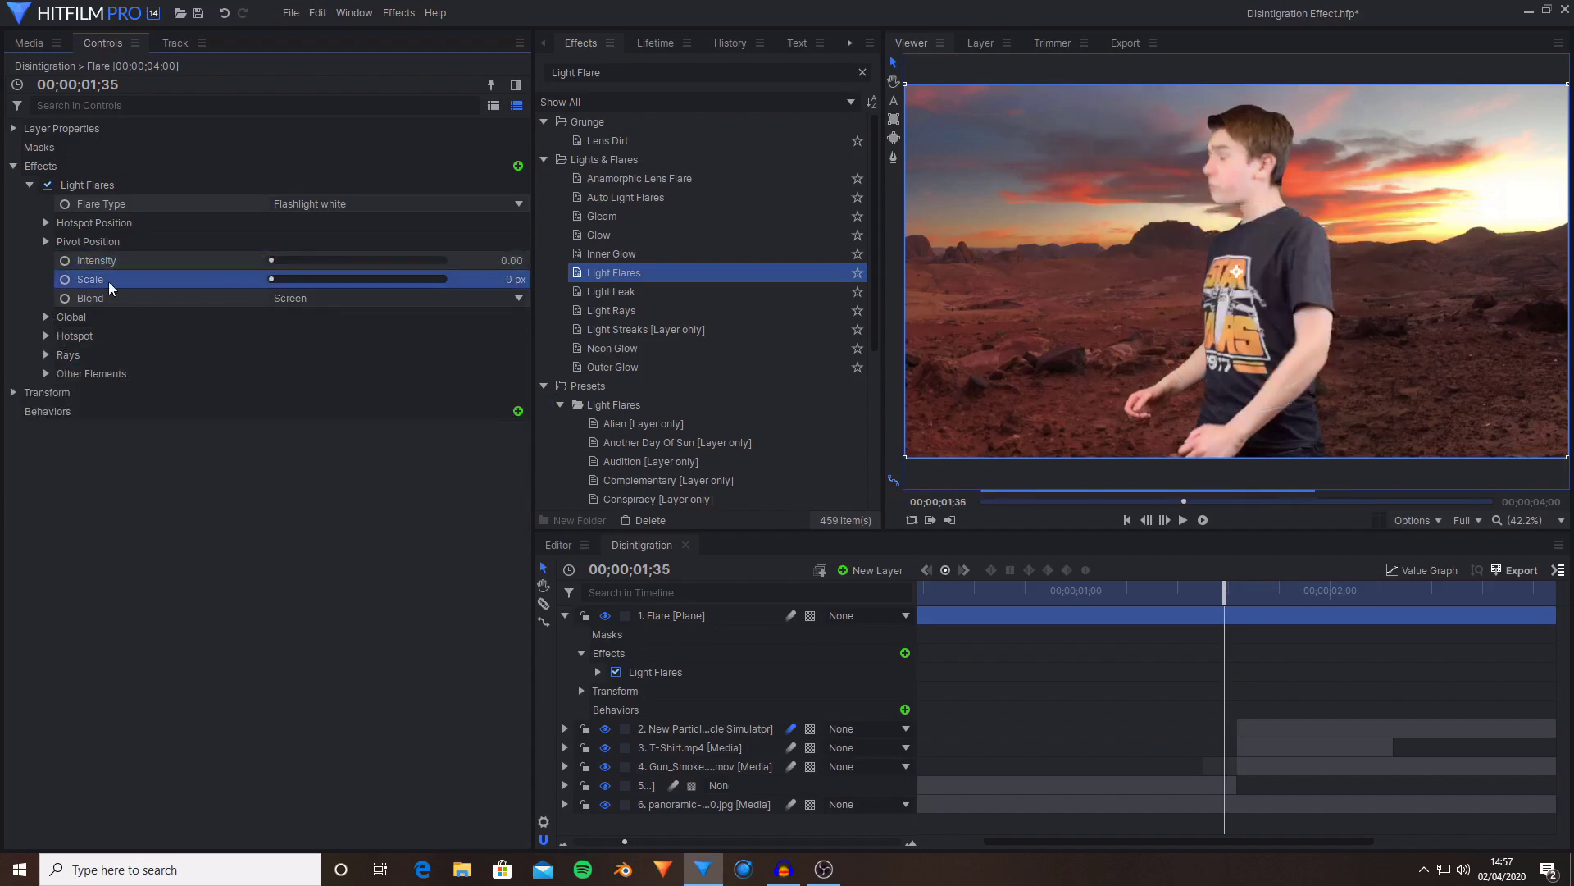
{"action": "left_click", "coordinate": [63, 279]}
{"action": "left_click", "coordinate": [65, 260]}
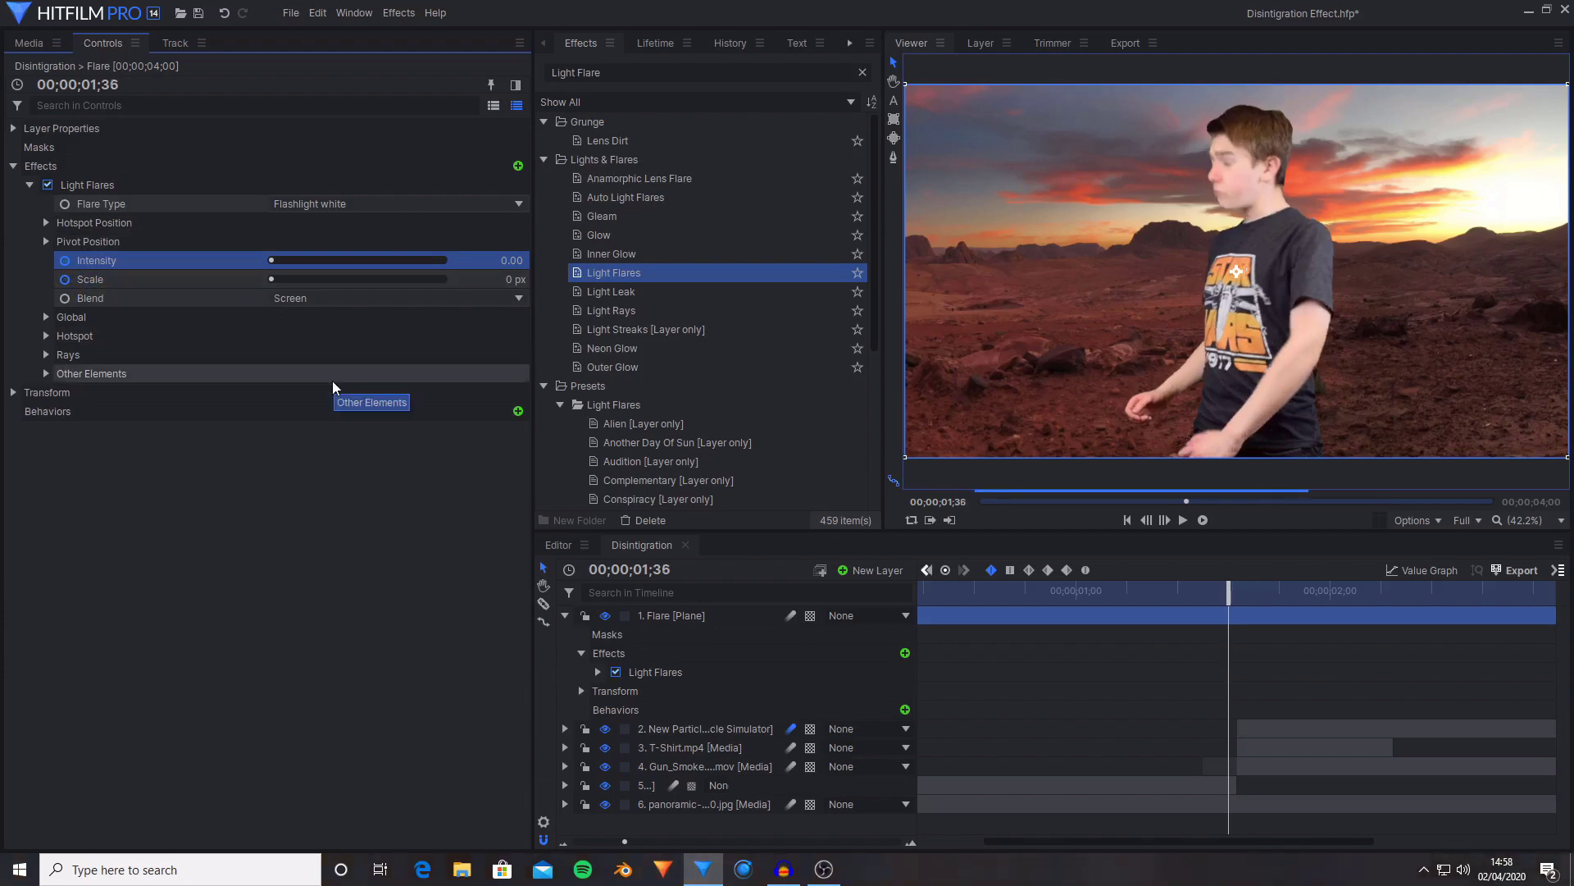
- At 00;00;01;37, keyframe the flare's intensity at 2 and its scale at 600 px, and check the neighbouring frames
{"action": "left_click", "coordinate": [512, 261]}
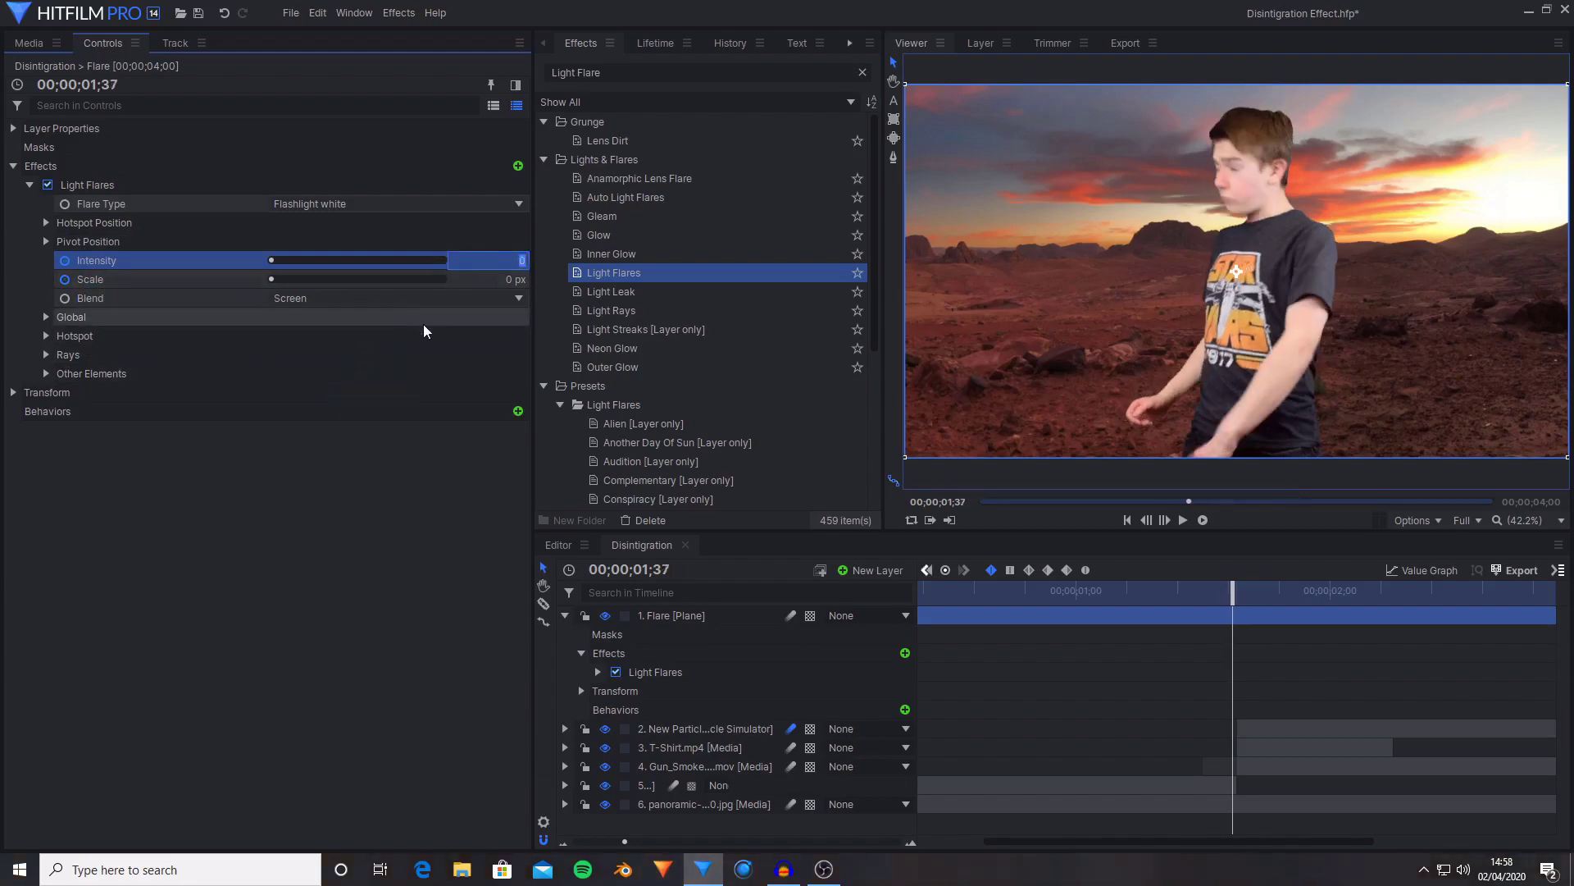
{"action": "type", "text": "2"}
{"action": "key", "text": "Return"}
{"action": "left_click", "coordinate": [516, 280]}
{"action": "type", "text": "1800"}
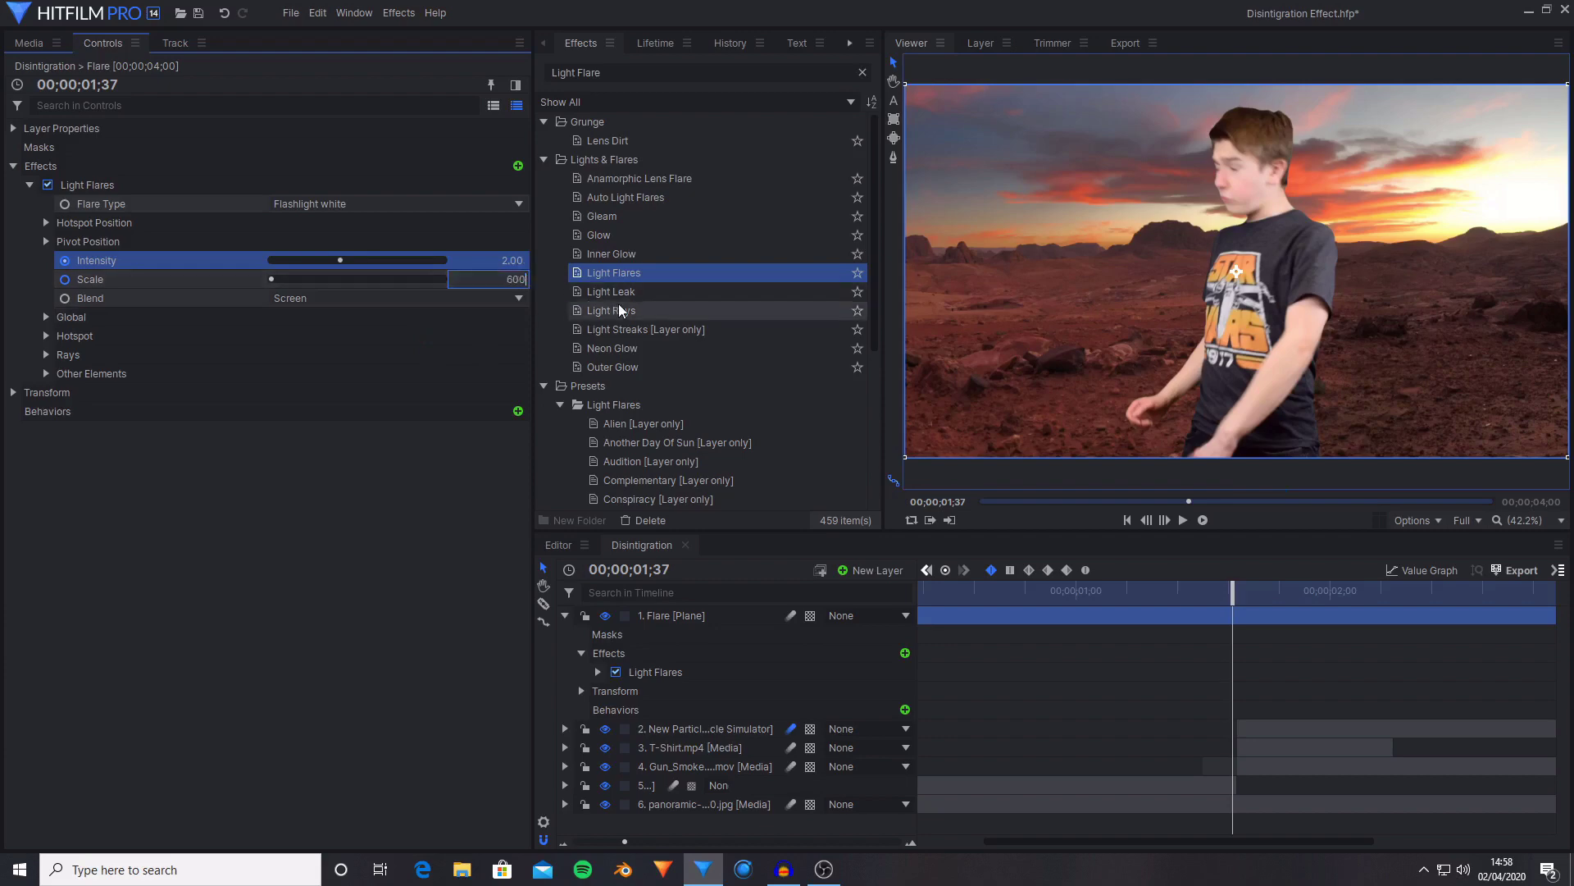
{"action": "key", "text": "Return"}
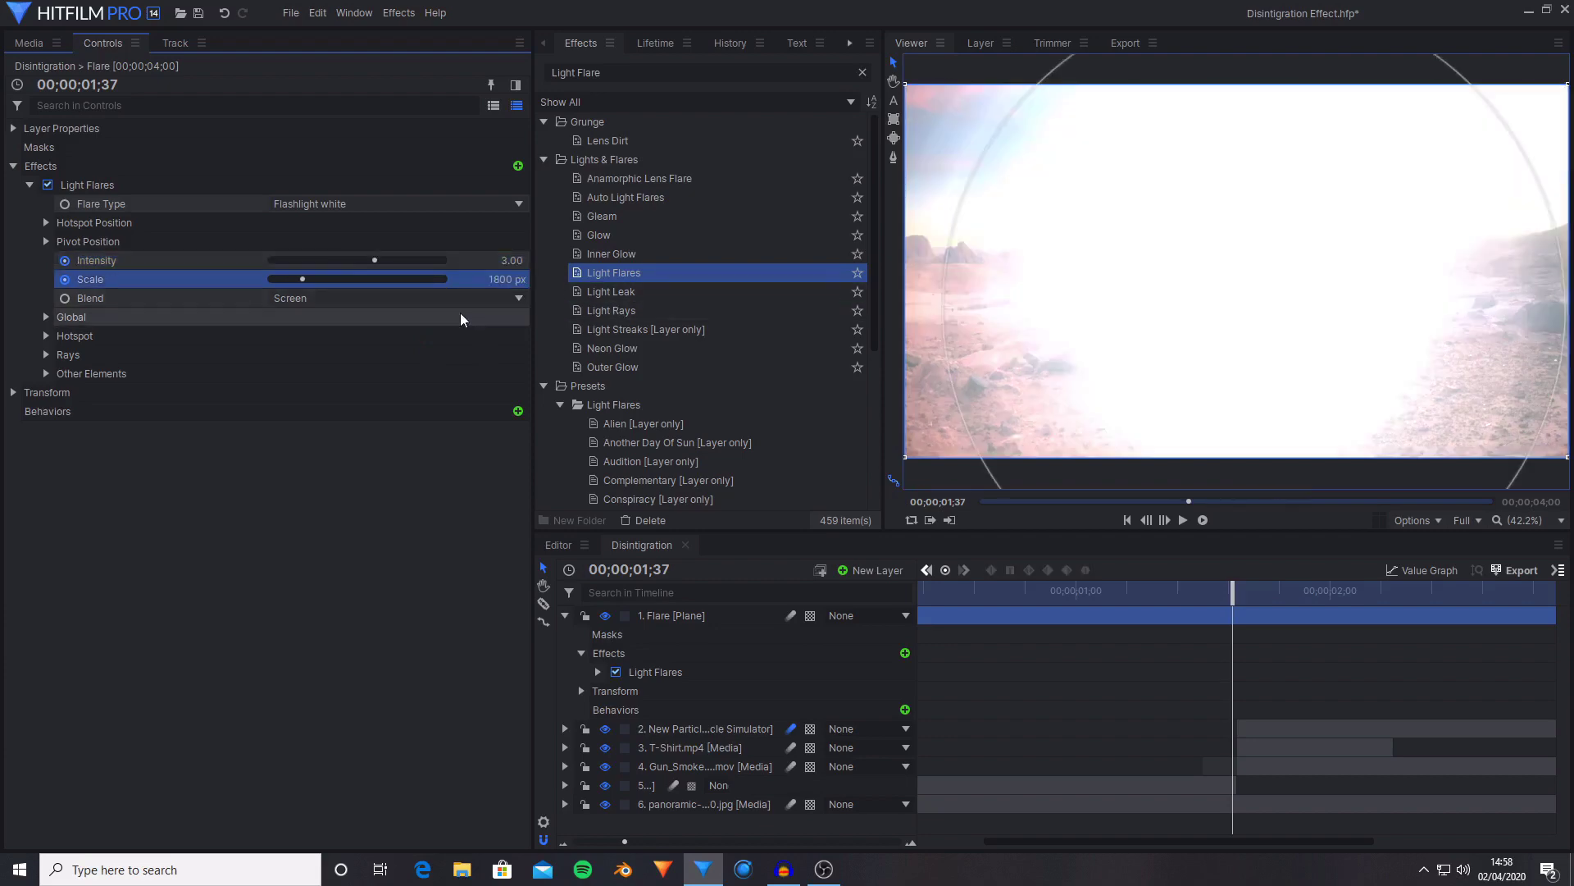
{"action": "key", "text": "comma"}
{"action": "key", "text": "comma"}
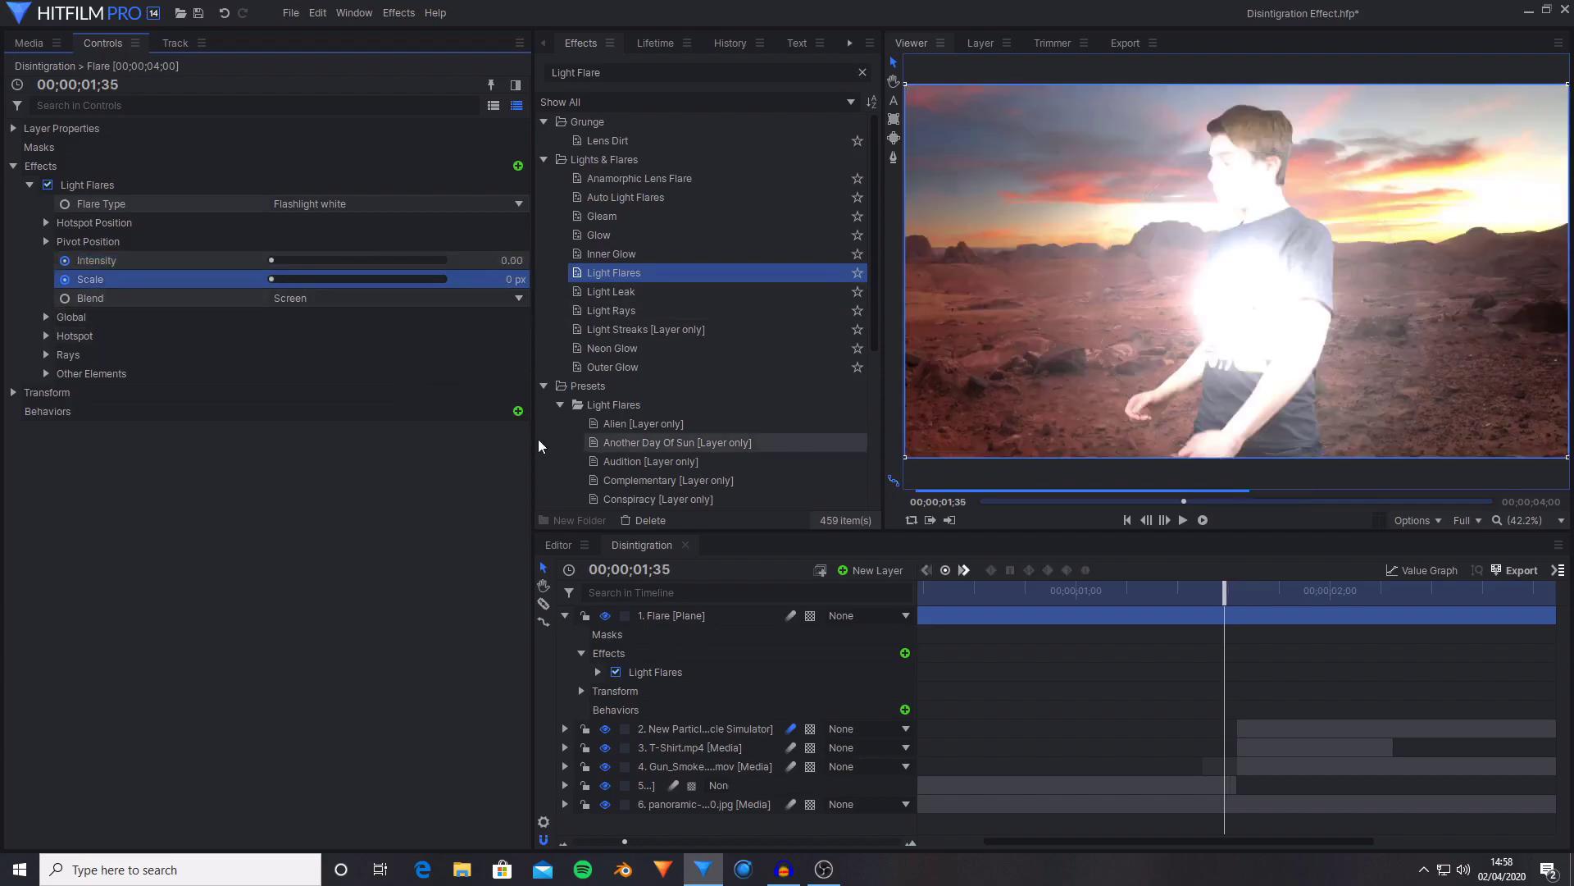
{"action": "key", "text": "period"}
{"action": "key", "text": "Right"}
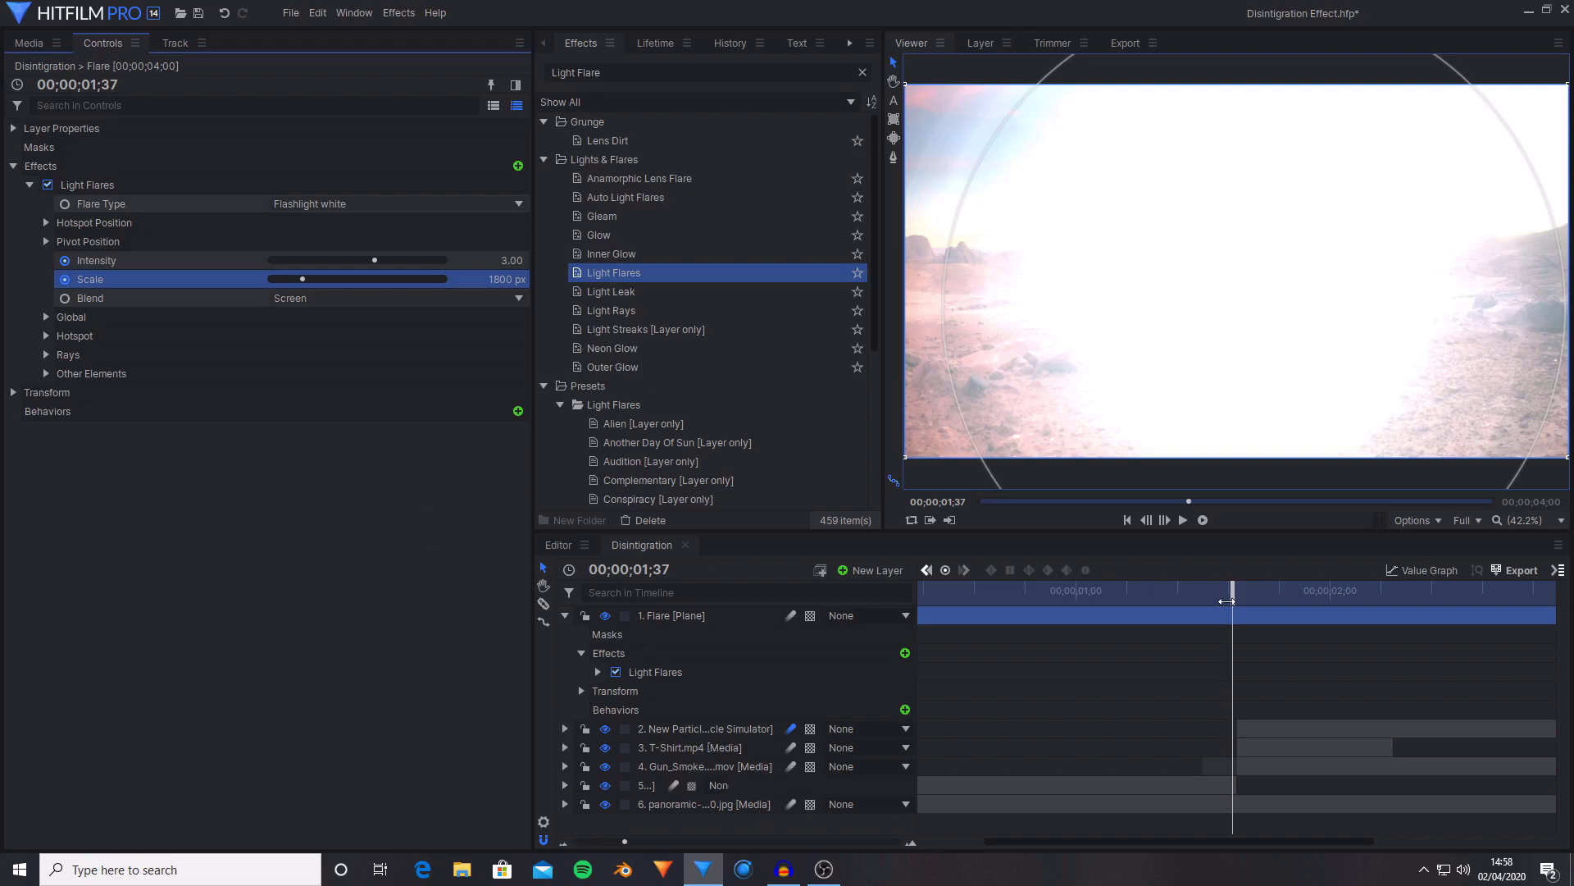
- Move to 00;00;01;40 and keyframe the flare's intensity and scale at 0
{"action": "left_click_drag", "start_coordinate": [1226, 601], "coordinate": [1246, 598]}
{"action": "left_click", "coordinate": [519, 377]}
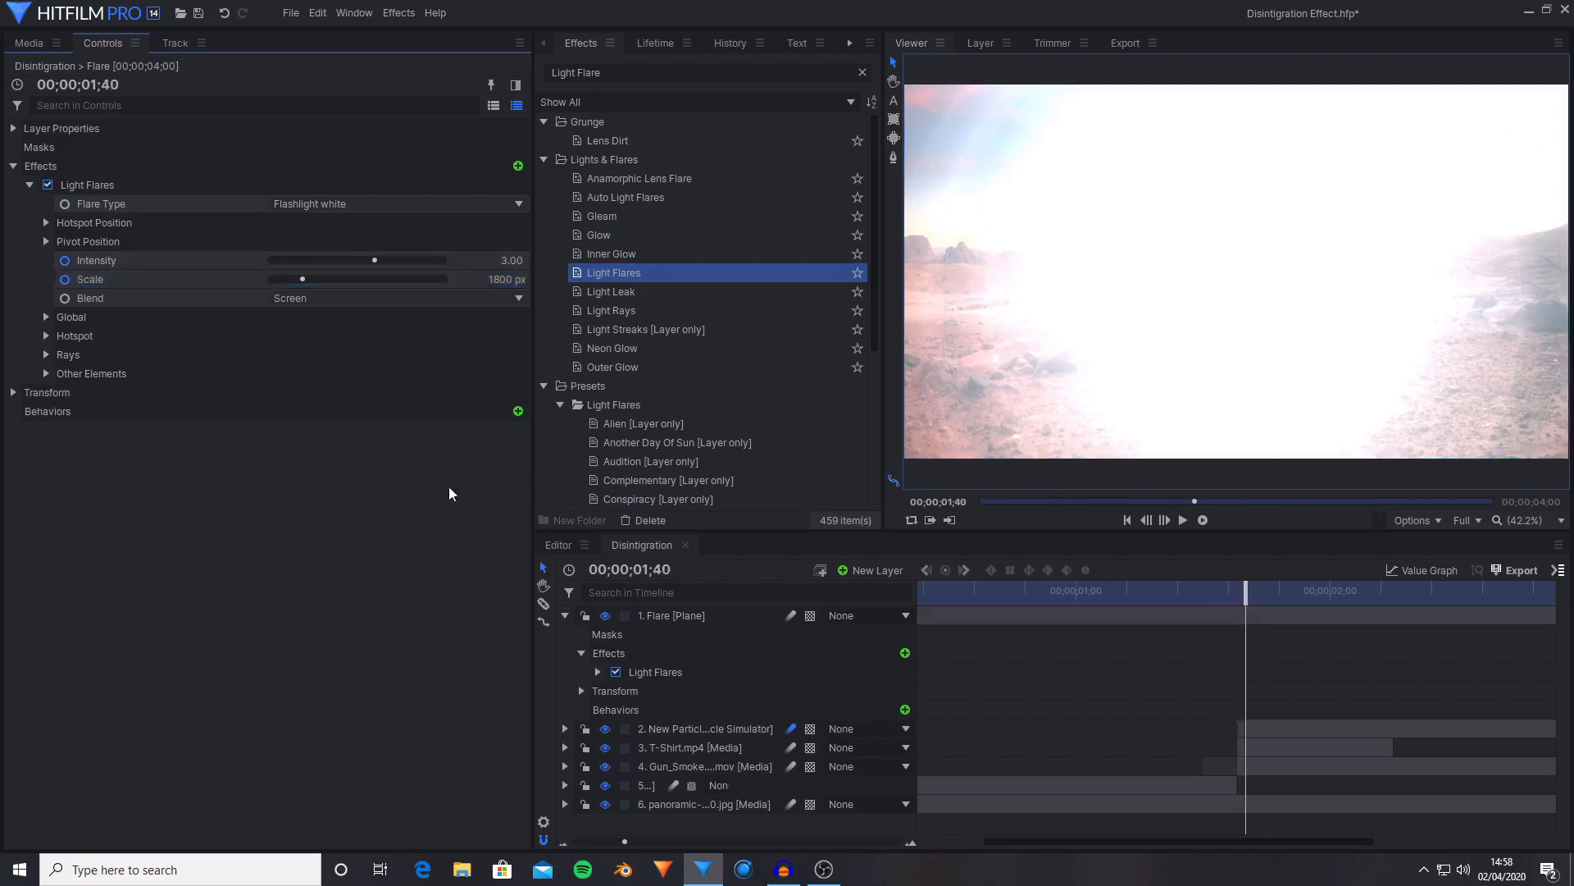
{"action": "left_click", "coordinate": [523, 261]}
{"action": "type", "text": "0"}
{"action": "key", "text": "Return"}
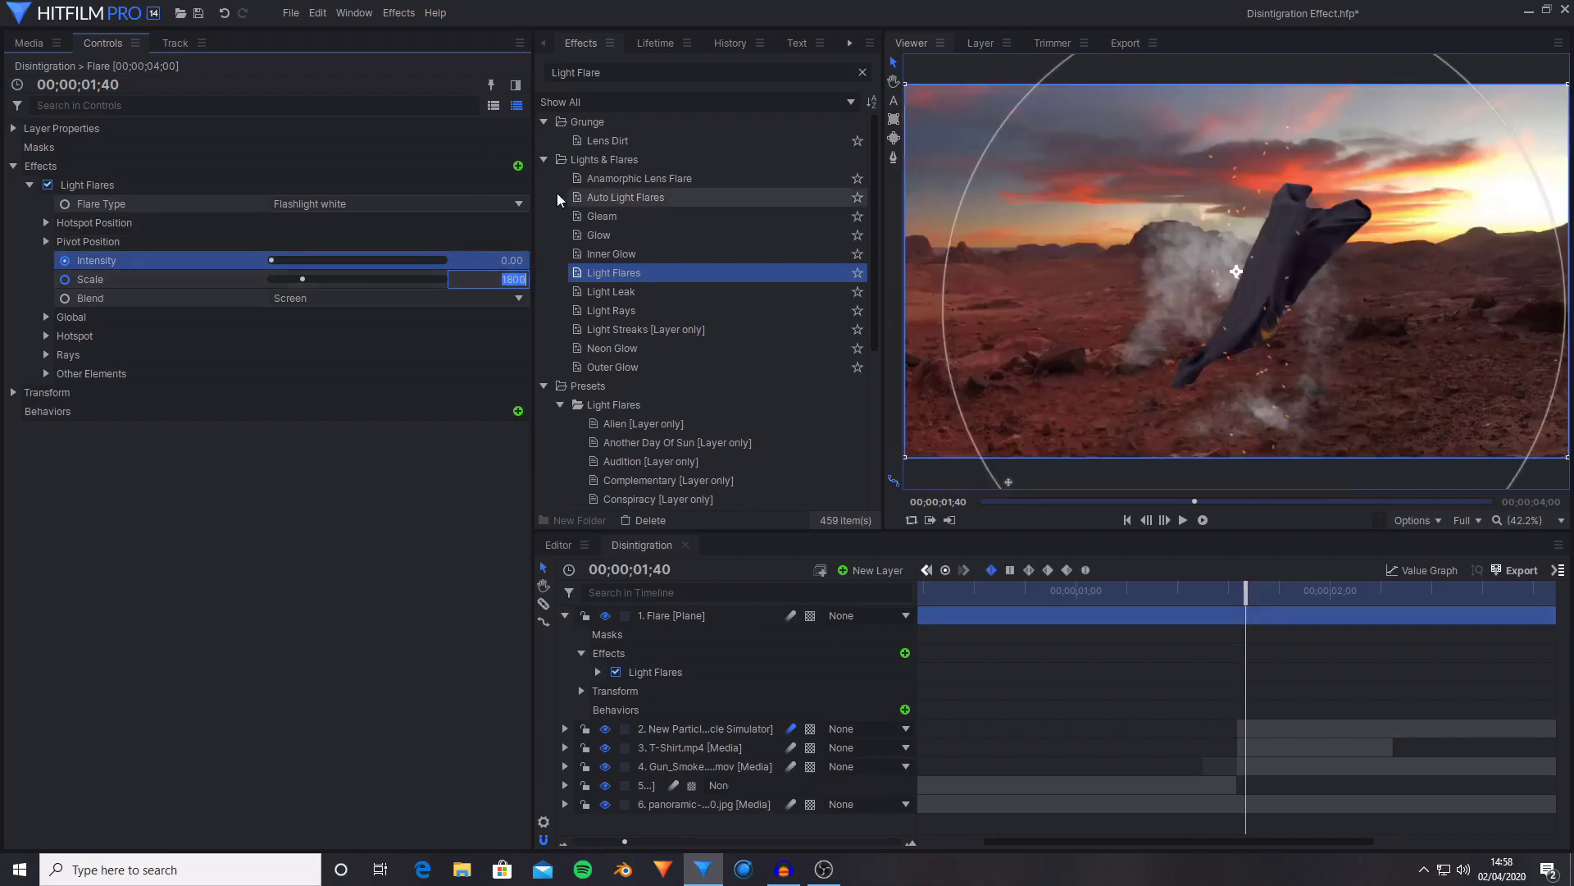
- Step through the frames from 00;00;01;31 to 00;00;01;56 to examine the flare flash and the T-shirt transition
{"action": "key", "text": "Left"}
{"action": "key", "text": "Left"}
{"action": "key", "text": "Left"}
{"action": "key", "text": "Left"}
{"action": "key", "text": "Left"}
{"action": "key", "text": "Left"}
{"action": "key", "text": "Left"}
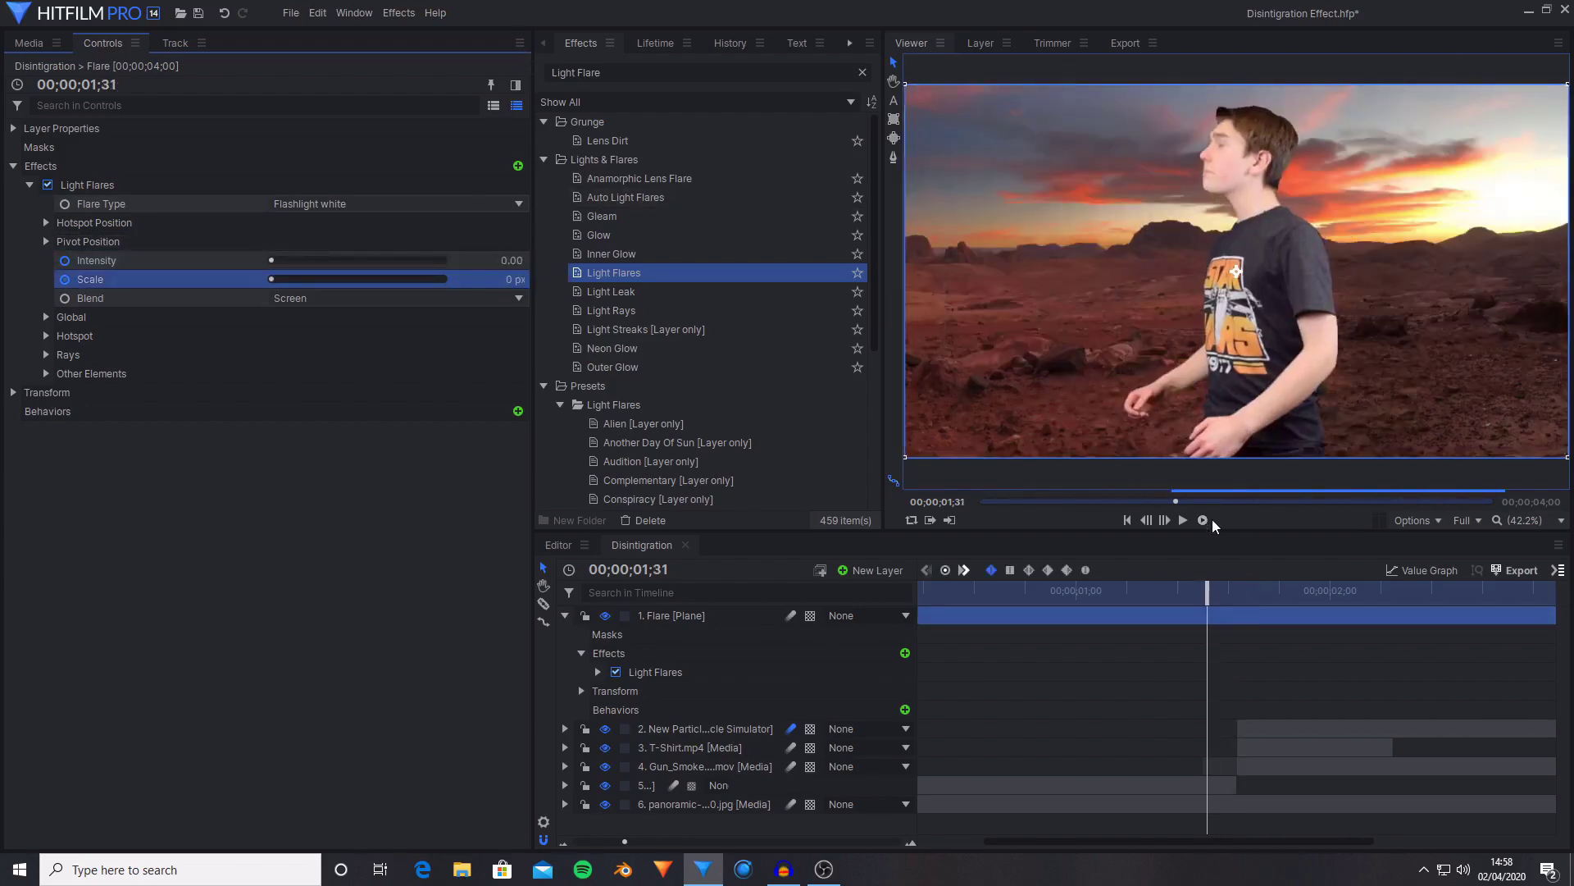
{"action": "key", "text": "Right"}
{"action": "key", "text": "Right"}
{"action": "key", "text": "Right"}
{"action": "key", "text": "Right"}
{"action": "key", "text": "Right"}
{"action": "key", "text": "Right"}
{"action": "key", "text": "Right"}
{"action": "key", "text": "Right"}
{"action": "key", "text": "Right"}
{"action": "key", "text": "Right"}
{"action": "key", "text": "Right"}
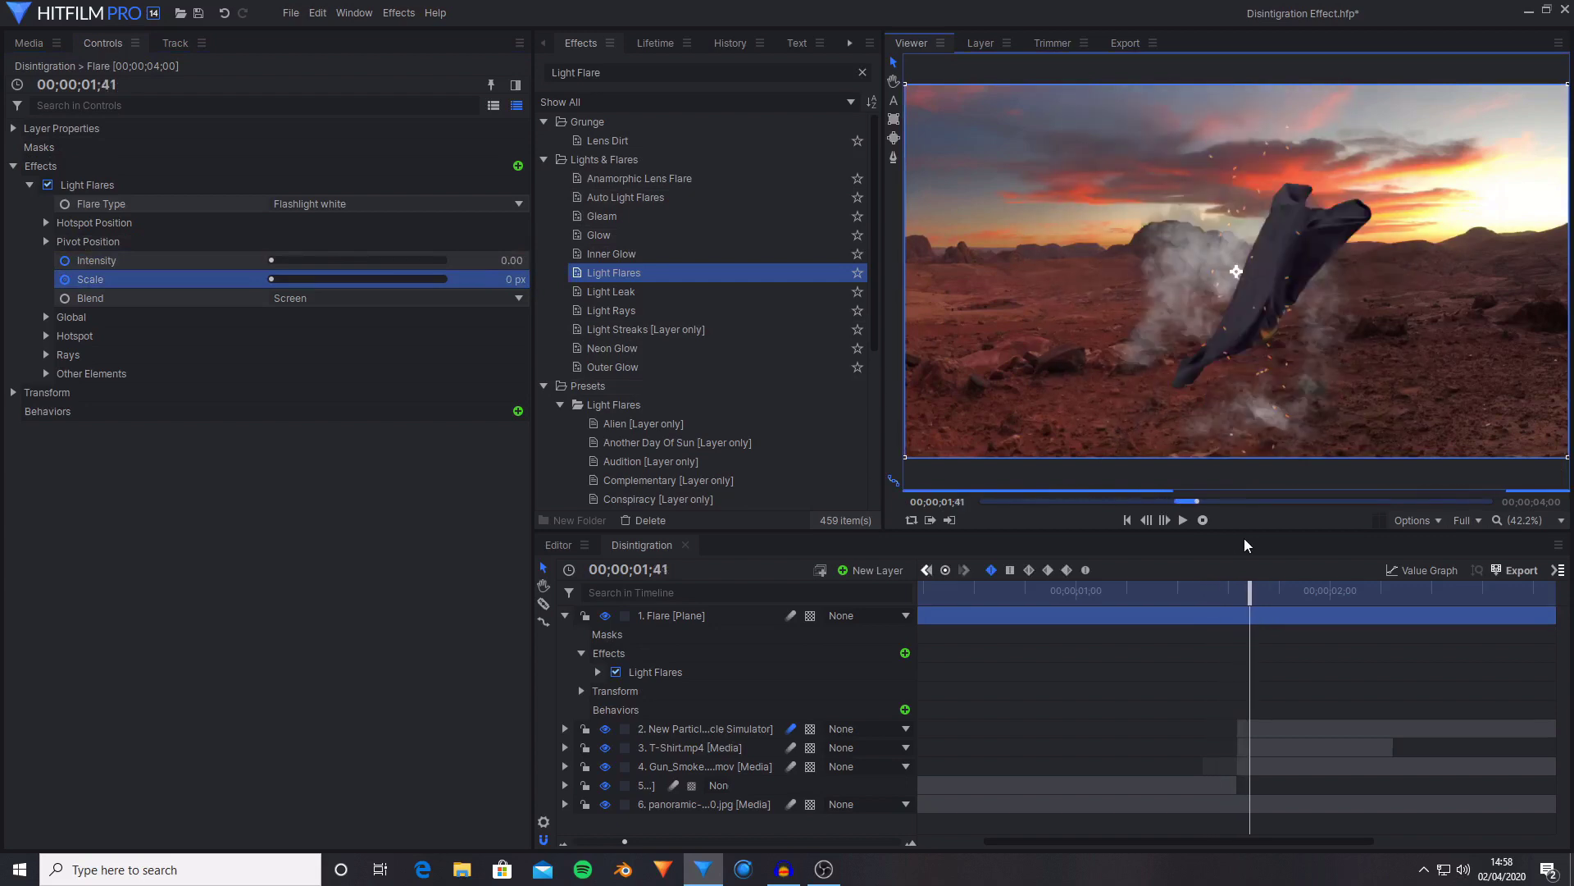
{"action": "key", "text": "Right"}
{"action": "key", "text": "Right"}
{"action": "key", "text": "Right"}
{"action": "key", "text": "Right"}
{"action": "key", "text": "Right"}
{"action": "key", "text": "Right"}
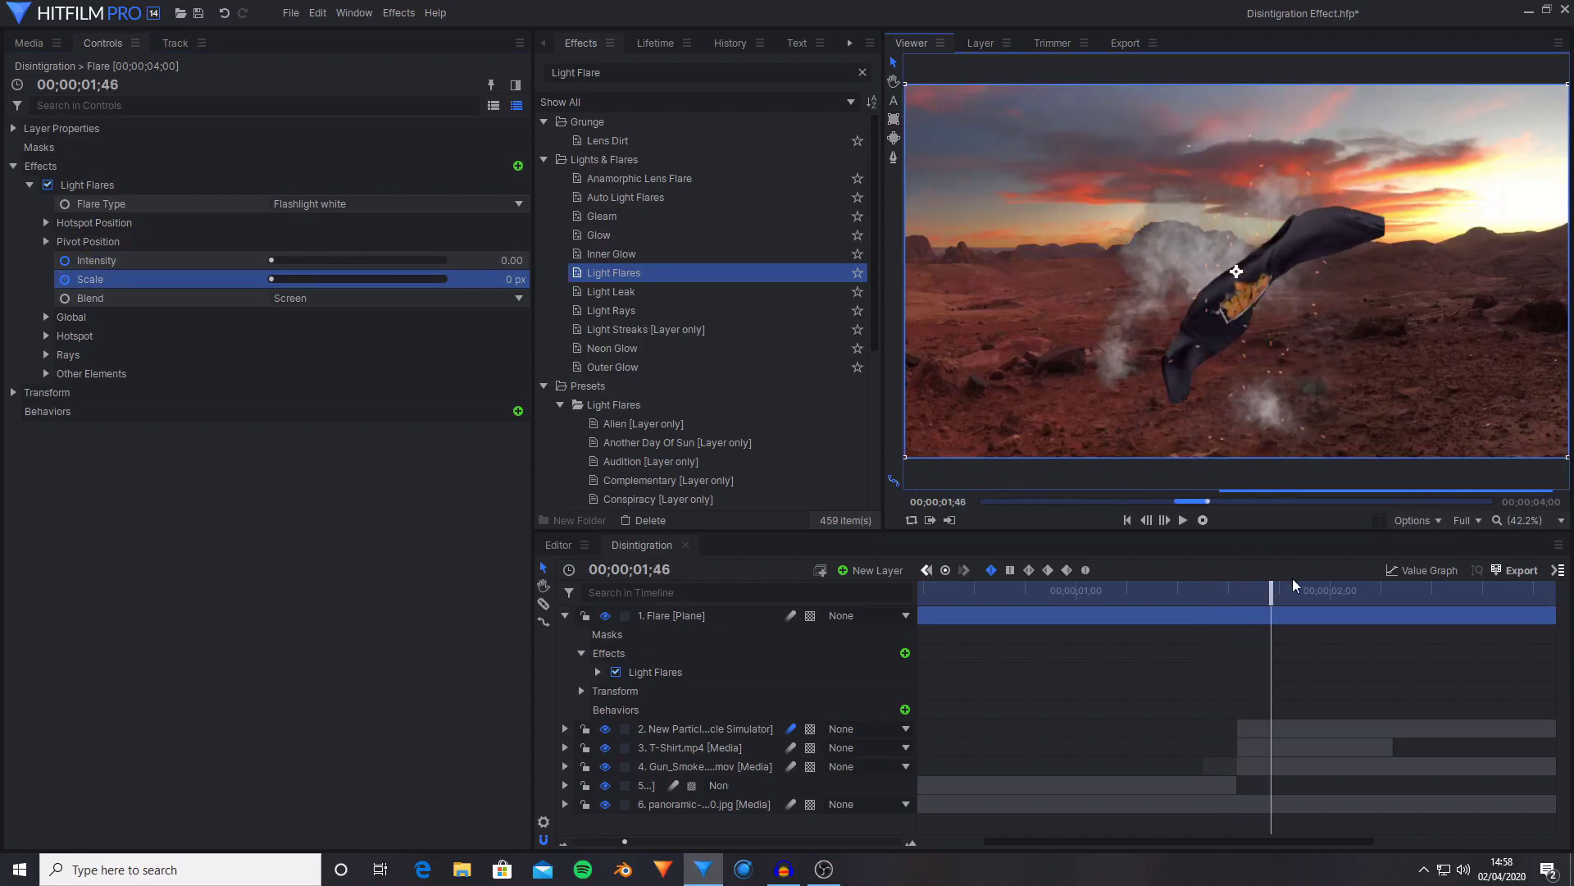
{"action": "key", "text": "Right"}
{"action": "key", "text": "Right"}
{"action": "key", "text": "Right"}
{"action": "key", "text": "Right"}
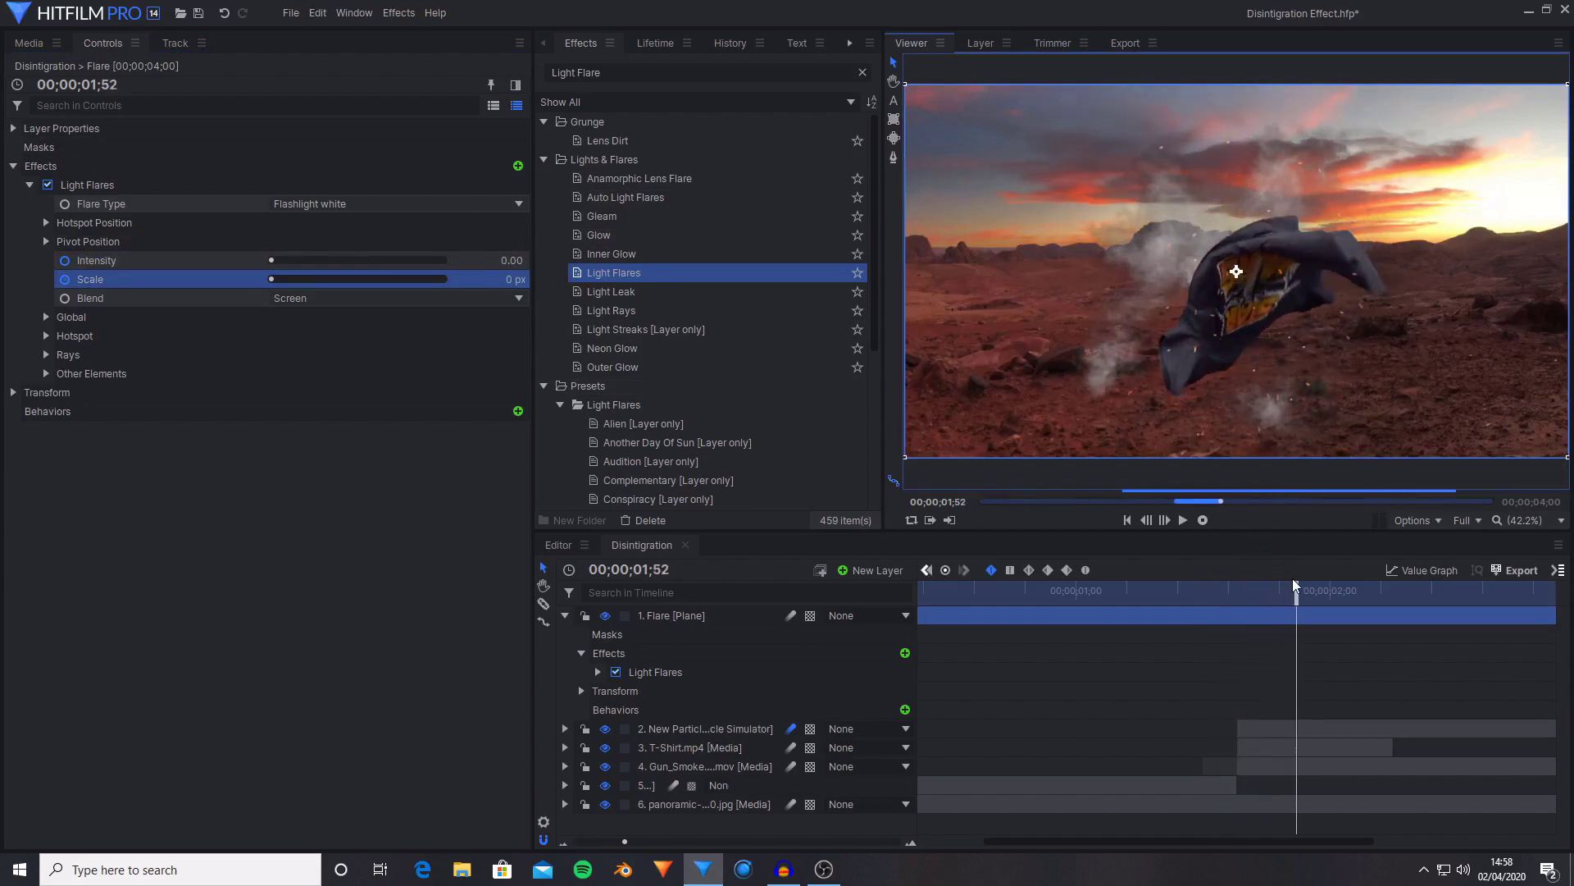
{"action": "key", "text": "Right"}
{"action": "key", "text": "Right"}
{"action": "key", "text": "Right"}
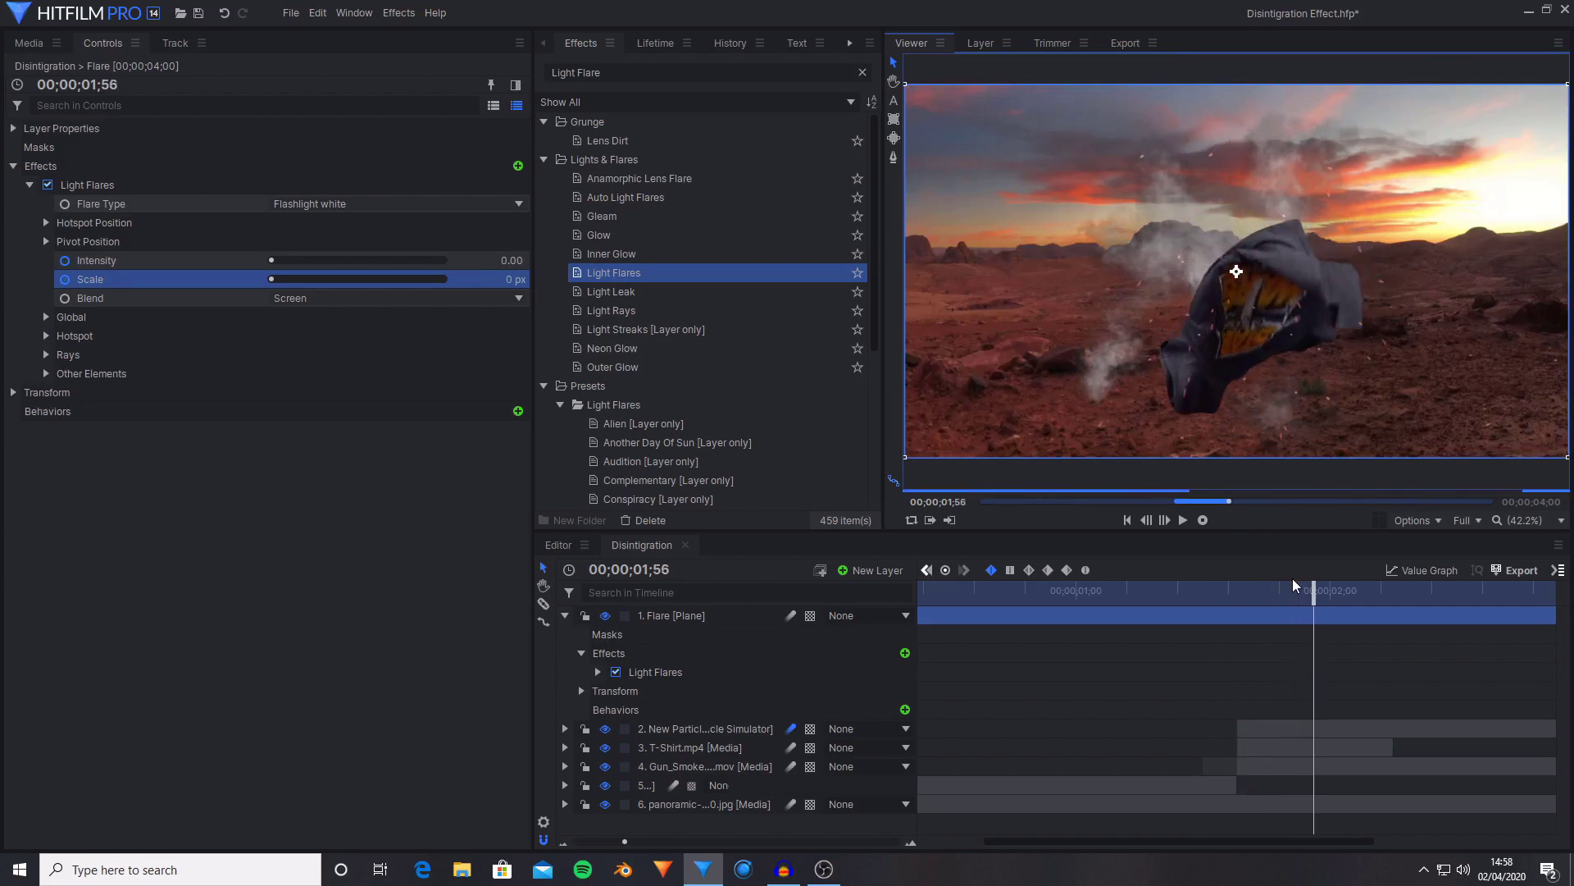
- Expand the Light Flares keyframes and move the final intensity and scale keyframes later, to about 00;00;01;47
{"action": "left_click_drag", "start_coordinate": [1293, 583], "coordinate": [1225, 596]}
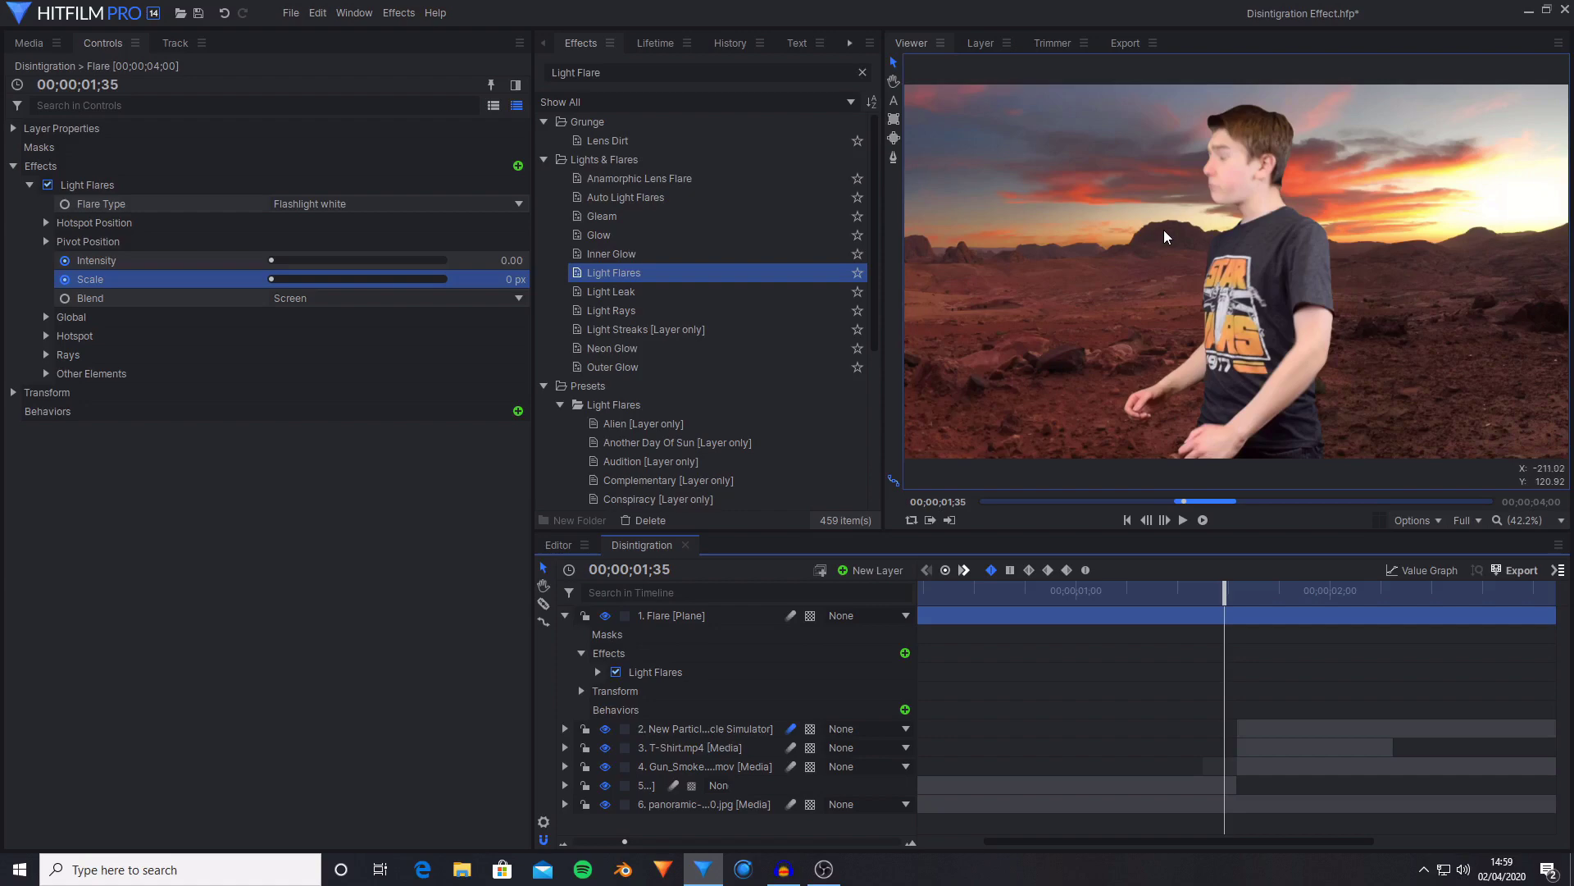
{"action": "left_click", "coordinate": [1233, 595]}
{"action": "left_click", "coordinate": [723, 687]}
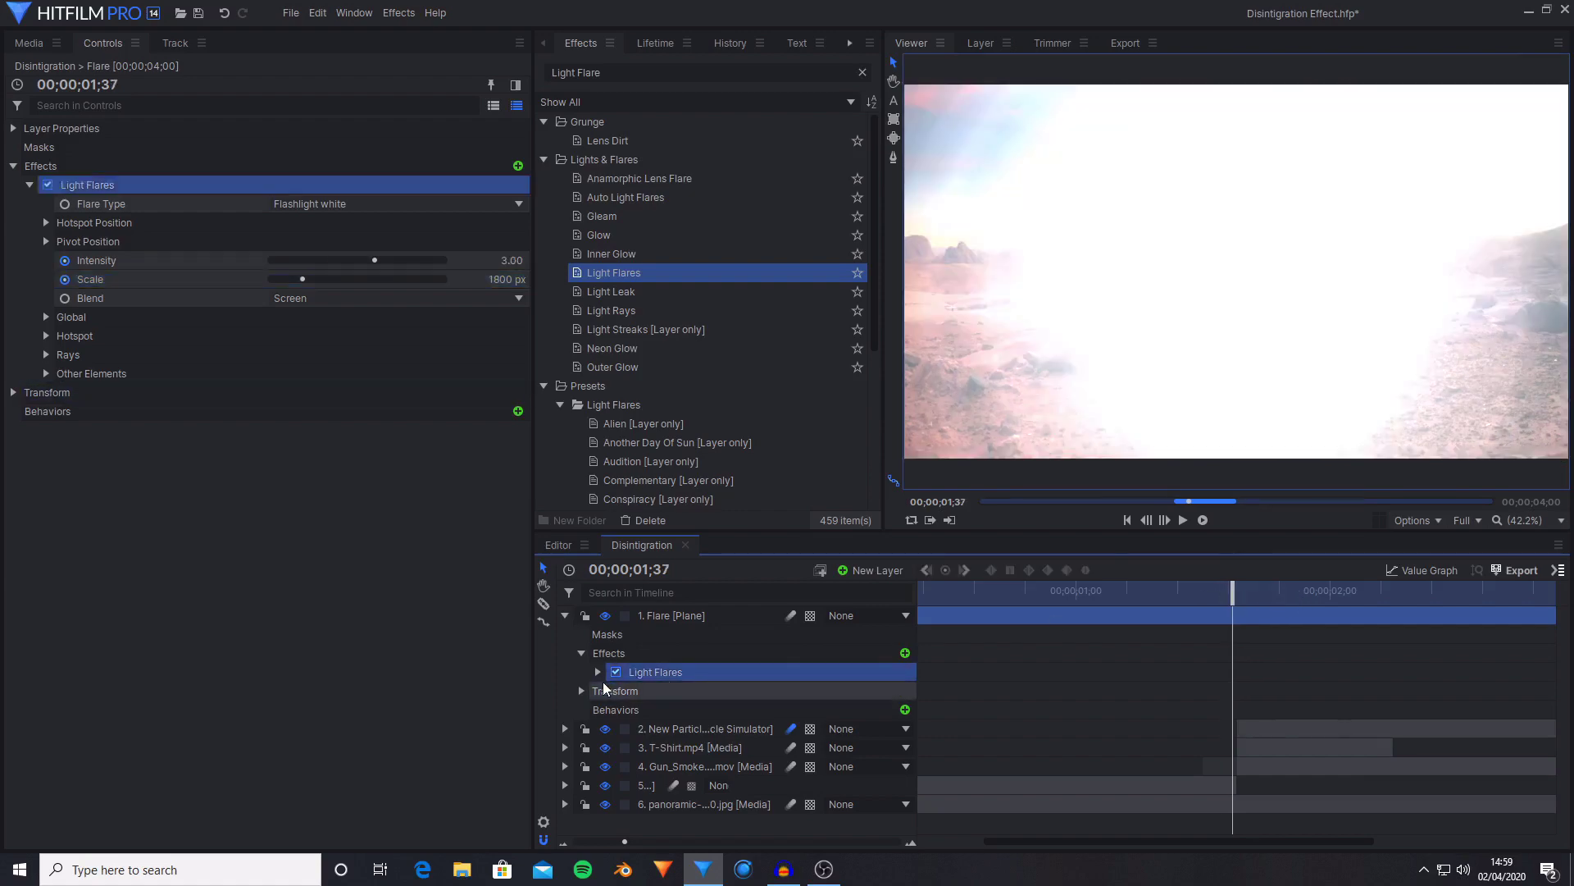
{"action": "left_click", "coordinate": [599, 674]}
{"action": "left_click_drag", "start_coordinate": [625, 841], "coordinate": [650, 842]}
{"action": "left_click_drag", "start_coordinate": [1317, 719], "coordinate": [1301, 769]}
{"action": "left_click_drag", "start_coordinate": [1239, 596], "coordinate": [1294, 615]}
- Apply smooth interpolation to all of the flare's intensity and scale keyframes and check the frame at 00;00;01;48
{"action": "left_click_drag", "start_coordinate": [1173, 727], "coordinate": [1379, 780]}
{"action": "left_click", "coordinate": [1031, 572]}
{"action": "mouse_move", "coordinate": [1294, 588]}
{"action": "left_mouse_down"}
{"action": "mouse_move", "coordinate": [1240, 581]}
{"action": "mouse_move", "coordinate": [1308, 581]}
{"action": "left_mouse_up"}
{"action": "left_click", "coordinate": [1560, 520]}
{"action": "left_click", "coordinate": [1544, 792]}
{"action": "left_click", "coordinate": [648, 692]}
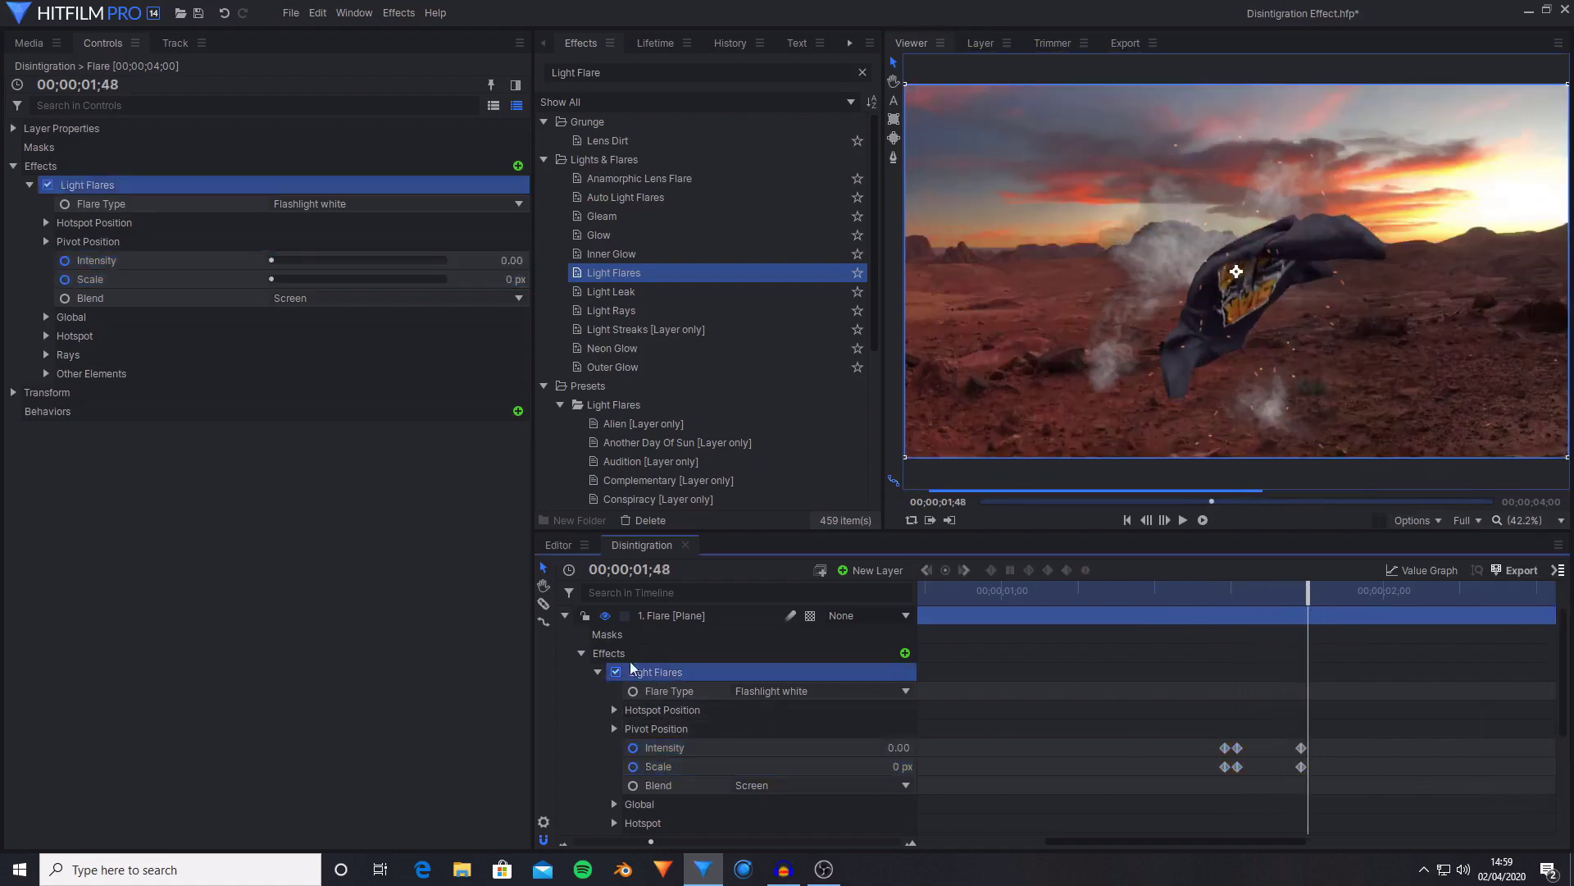
- Set the color of the flare's Other Elements to orange (255, 169, 20) and check it at 00;00;01;40
{"action": "left_click", "coordinate": [195, 420]}
{"action": "left_click", "coordinate": [1257, 592]}
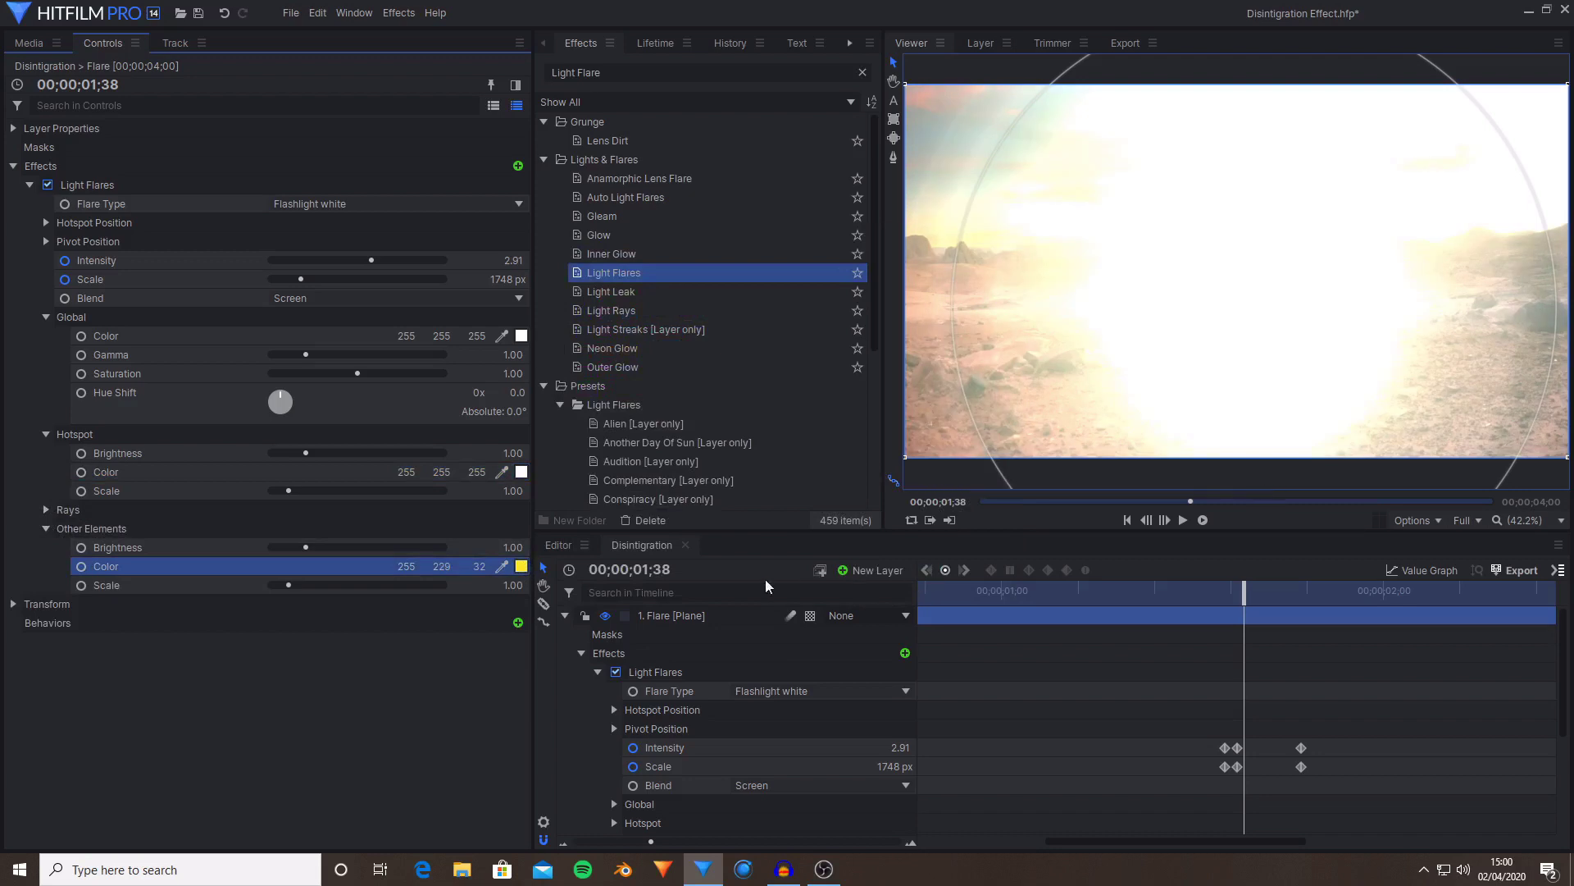
{"action": "left_click", "coordinate": [521, 566]}
{"action": "left_click_drag", "start_coordinate": [923, 290], "coordinate": [926, 286]}
{"action": "left_click", "coordinate": [935, 582]}
{"action": "left_click_drag", "start_coordinate": [1232, 583], "coordinate": [1257, 584]}
- Search the effects for "heat" and apply Heat Distortion to the Flare plane
{"action": "type", "text": "heat"}
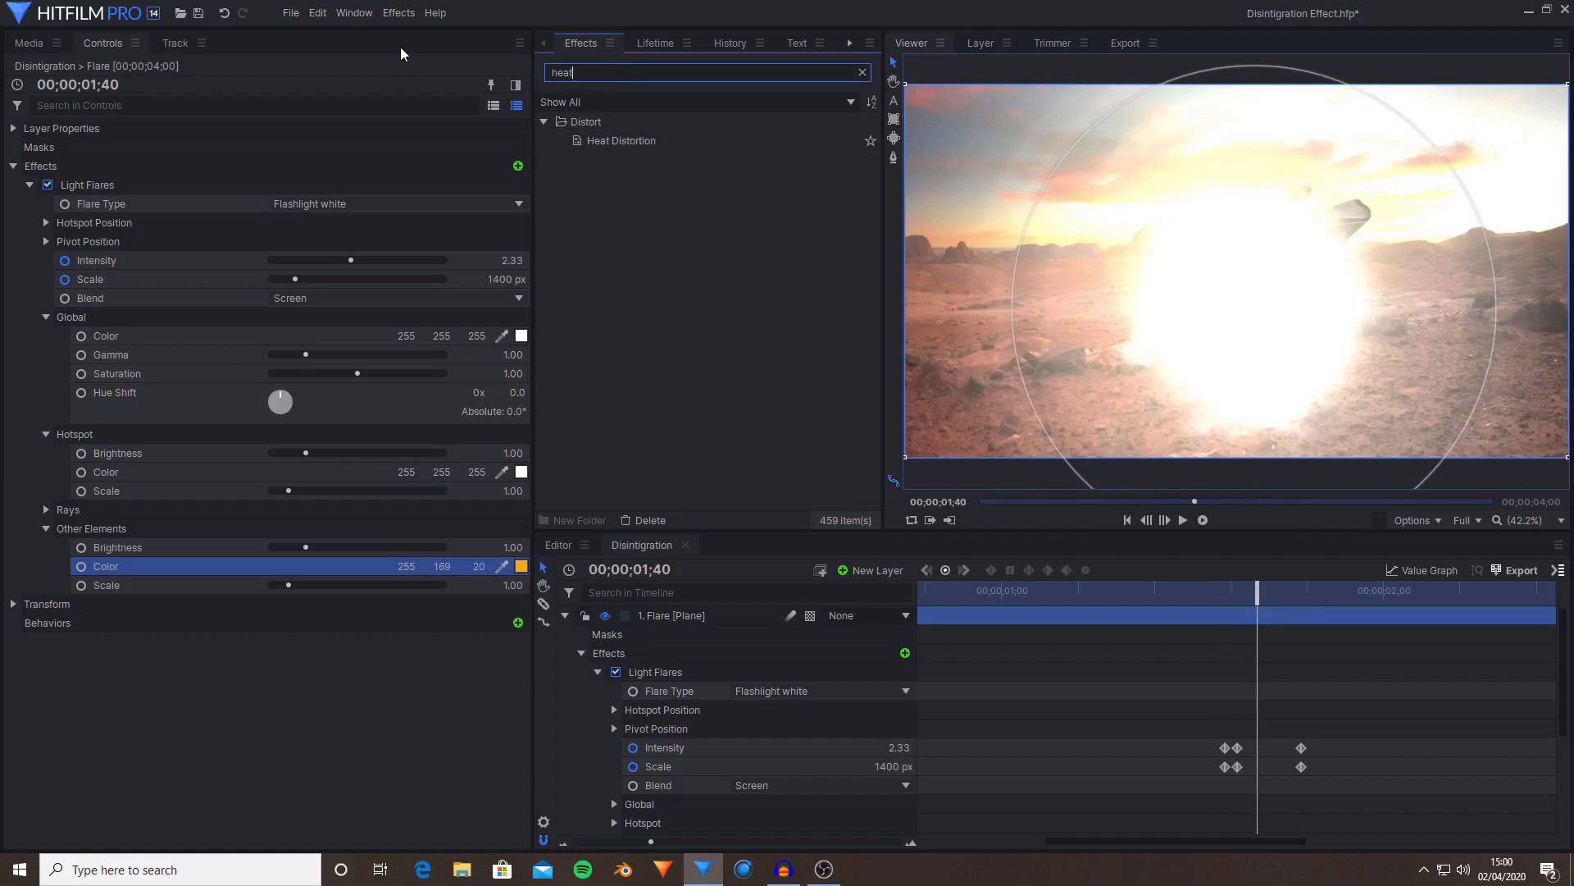
{"action": "left_click_drag", "start_coordinate": [621, 140], "coordinate": [724, 550]}
{"action": "left_click_drag", "start_coordinate": [687, 620], "coordinate": [689, 620]}
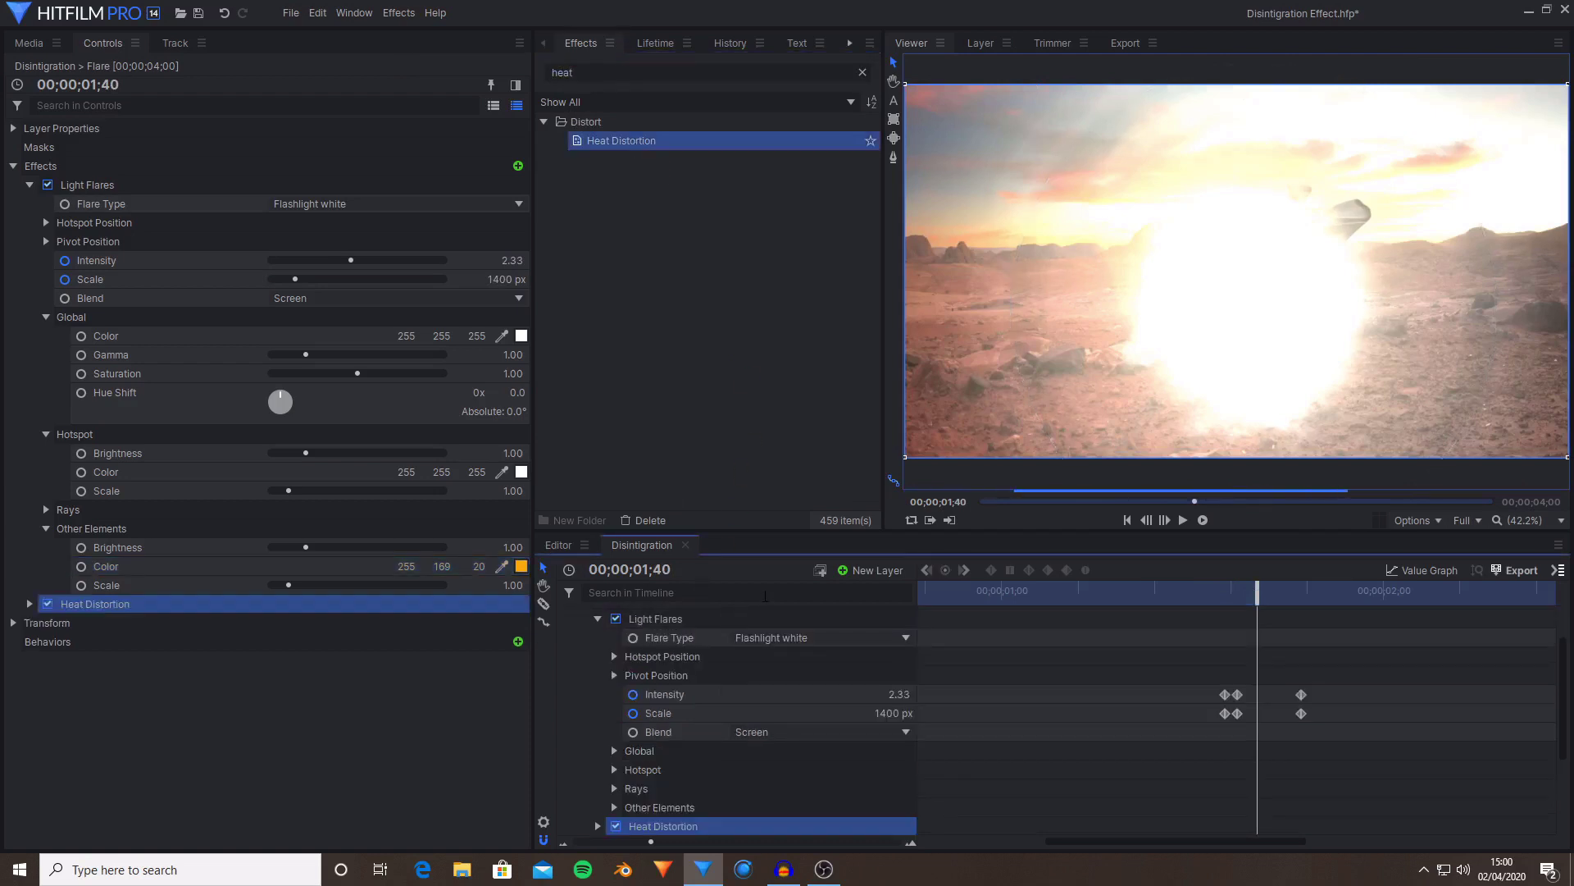
- Set the Heat Distortion scale to 260.7 px and check a slightly later frame
{"action": "left_click", "coordinate": [29, 603]}
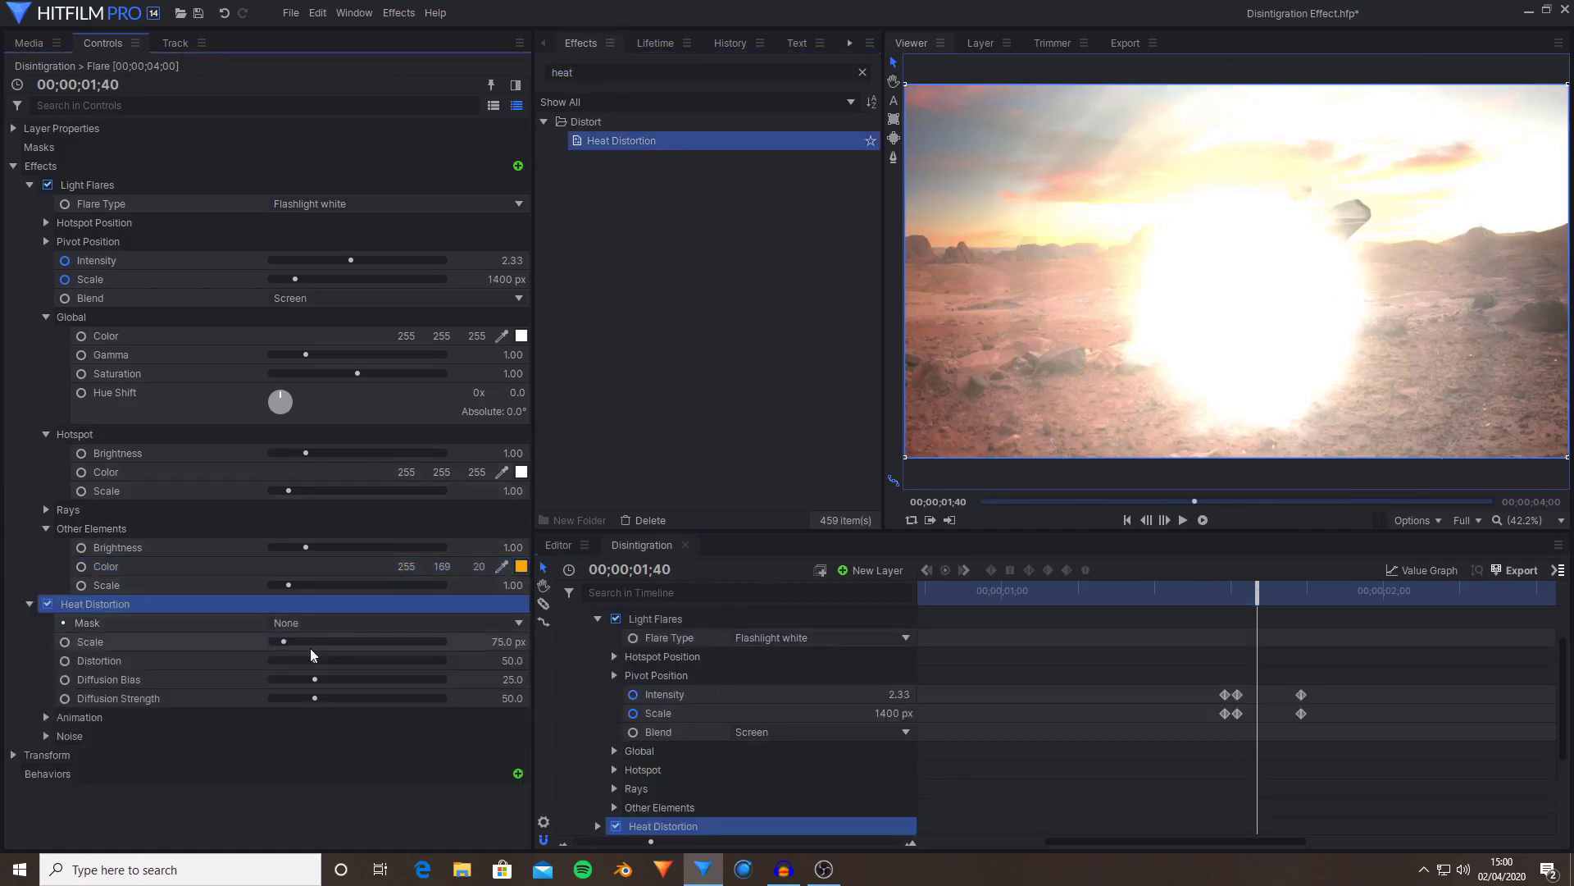
{"action": "left_click", "coordinate": [314, 643]}
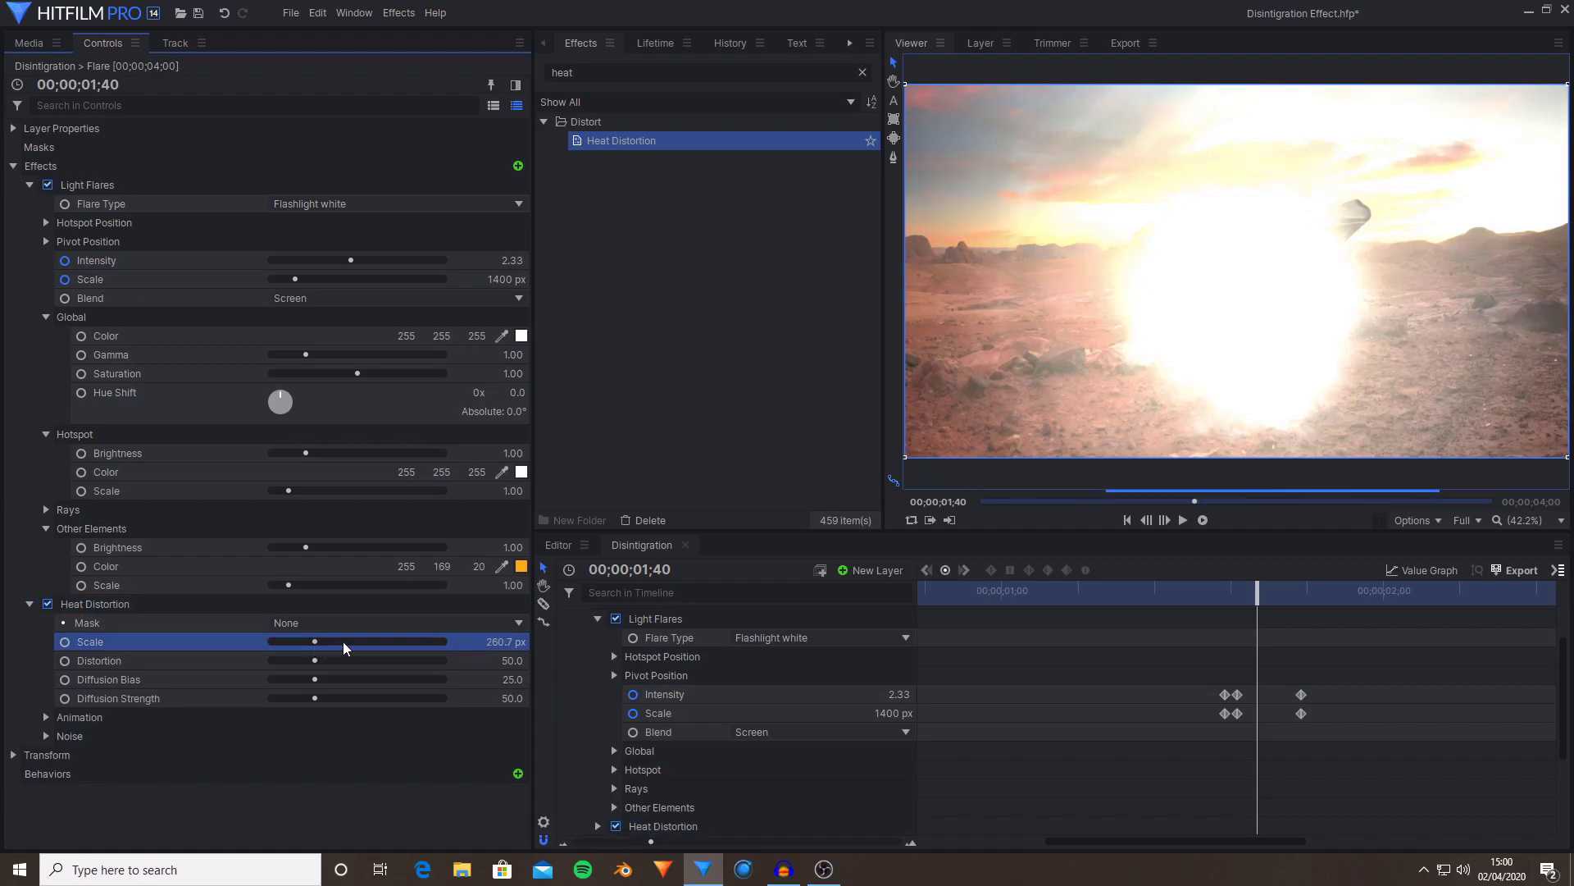
{"action": "left_click_drag", "start_coordinate": [1257, 594], "coordinate": [1273, 597]}
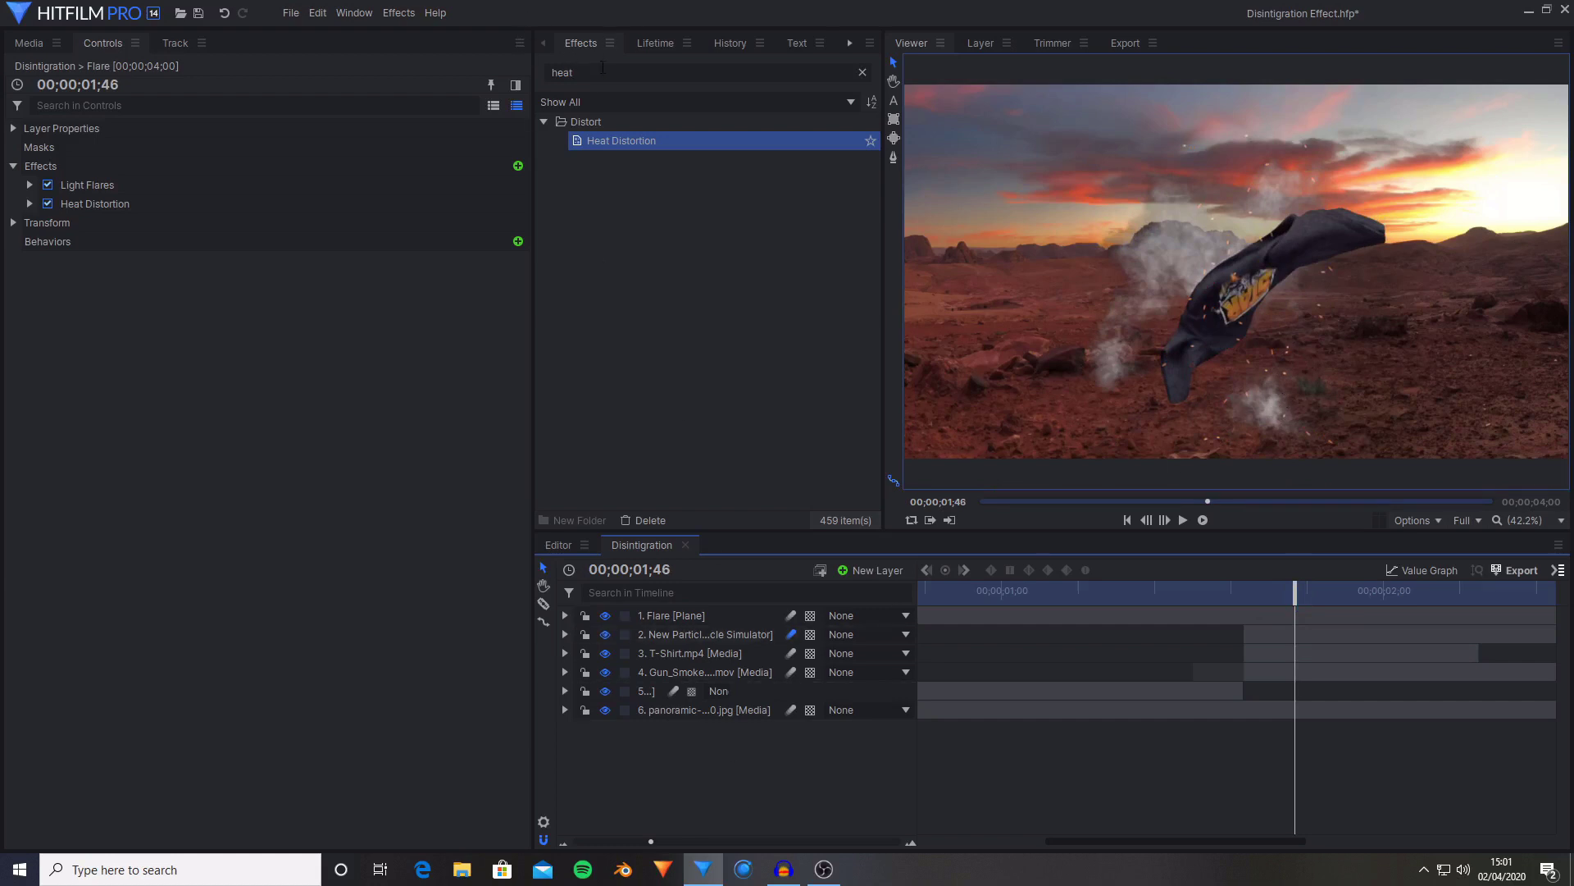
- Search the effects for "light wrap" and apply Light Wrap to the T-Shirt.mp4 layer
{"action": "left_click_drag", "start_coordinate": [602, 71], "coordinate": [560, 74]}
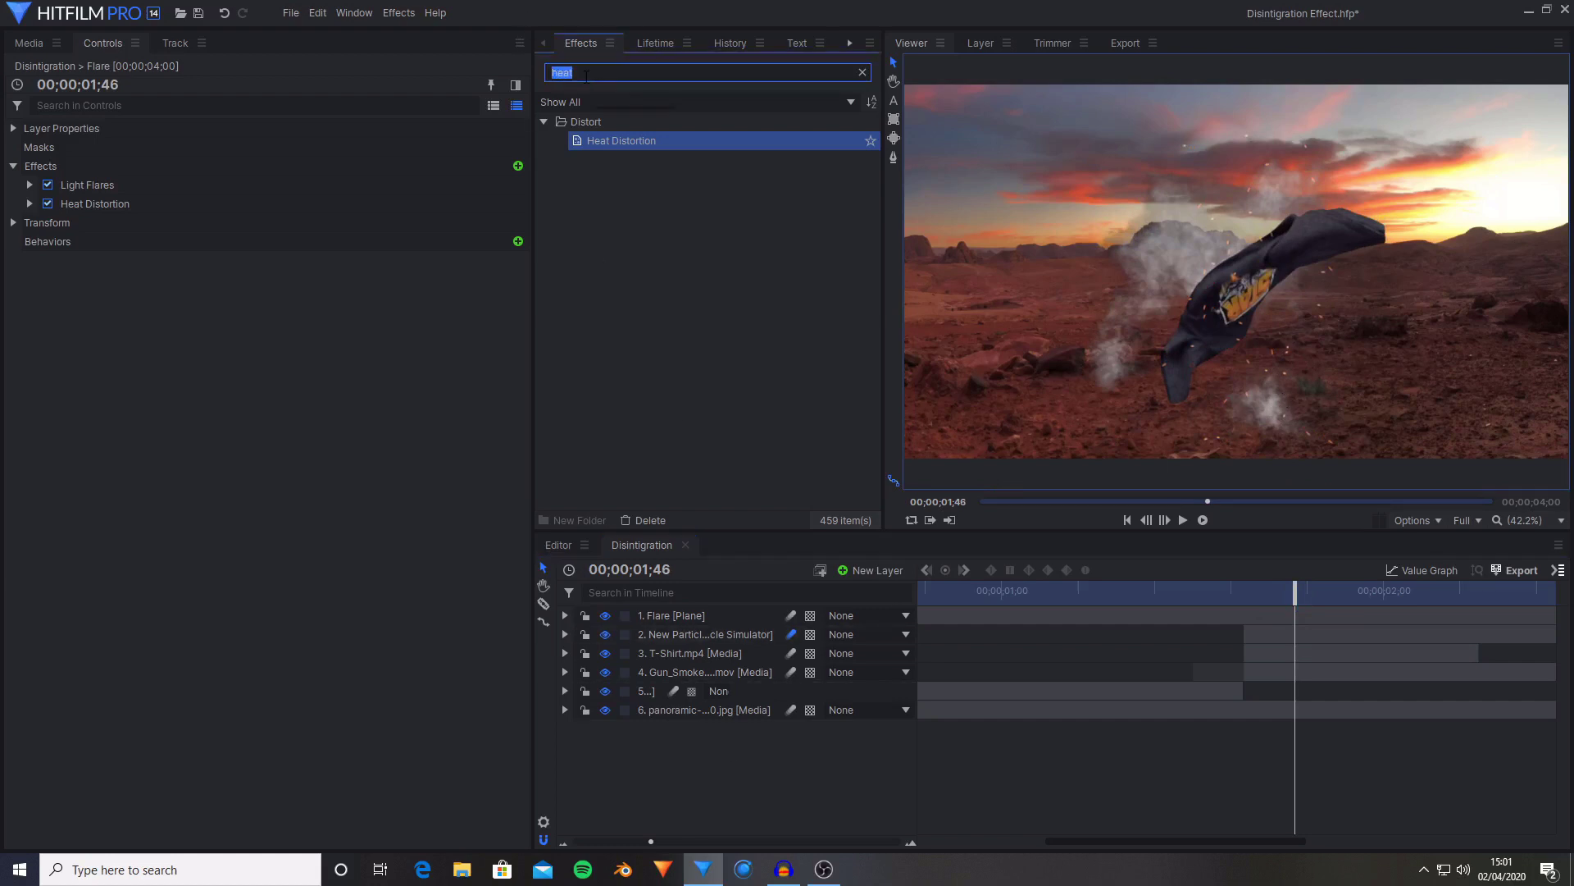
{"action": "type", "text": "light wrap"}
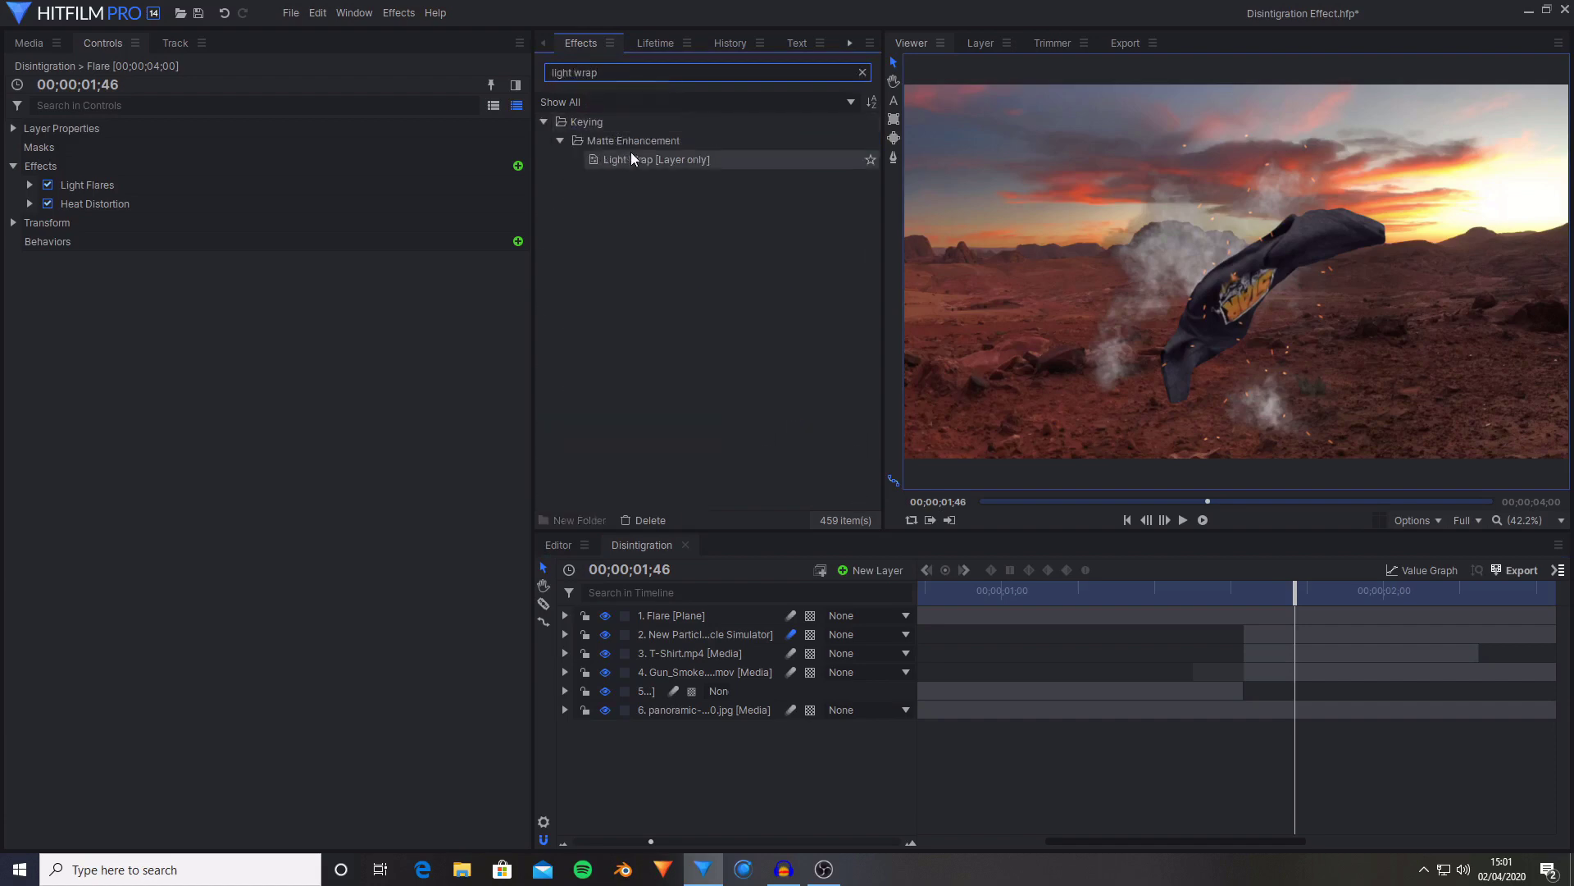
{"action": "left_click_drag", "start_coordinate": [632, 155], "coordinate": [699, 648]}
- Set the T-shirt Light Wrap's source layer to the panoramic rocky mountain photo and inspect the shirt's edges
{"action": "left_click", "coordinate": [31, 280]}
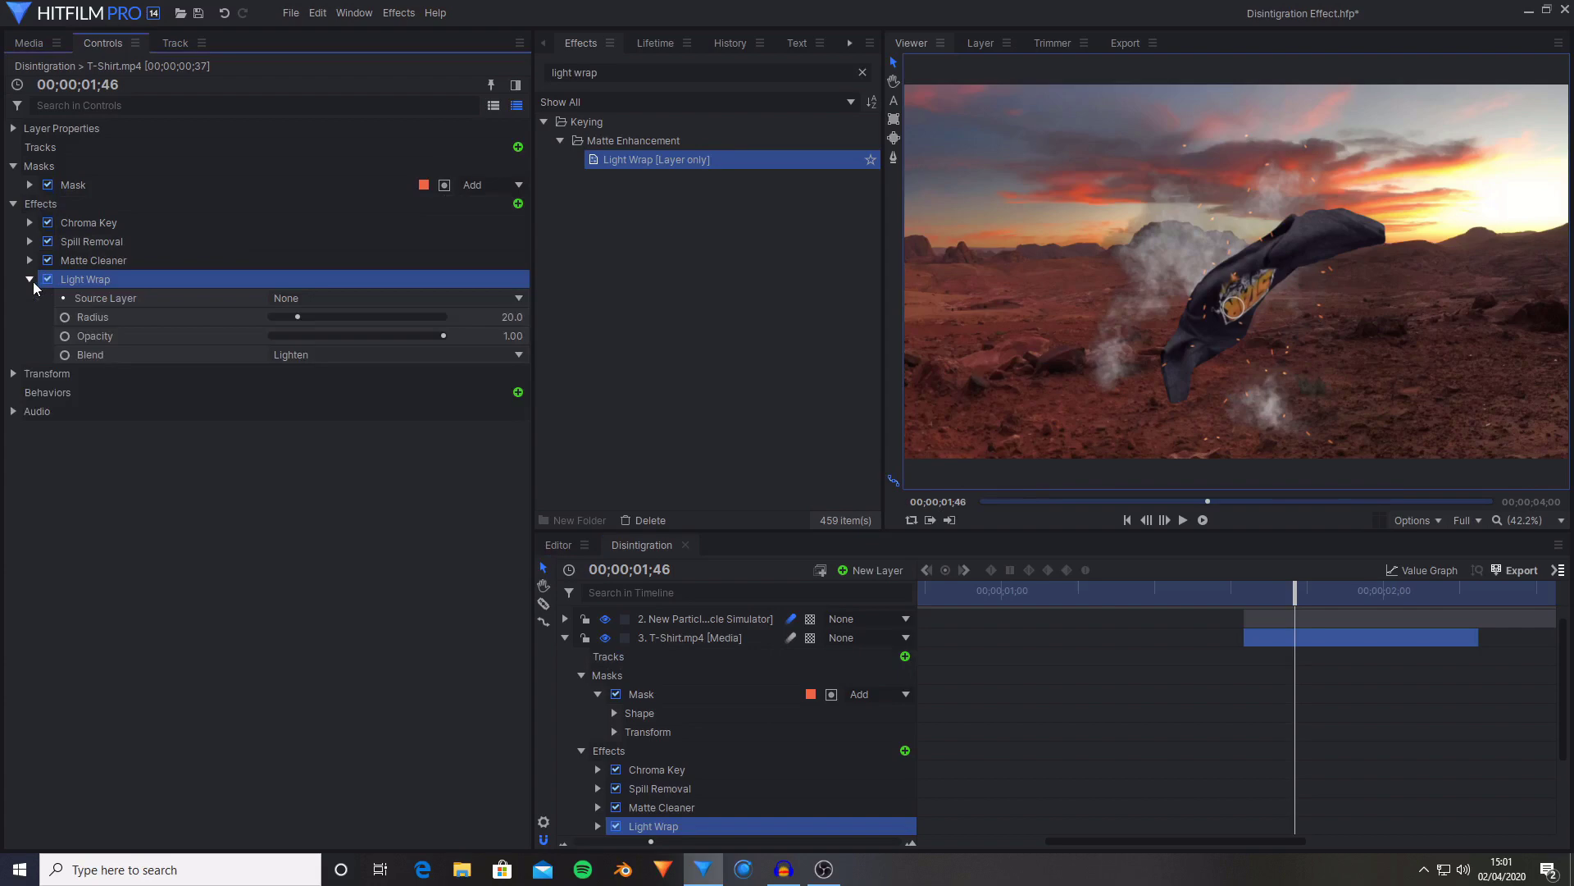
{"action": "left_click", "coordinate": [184, 302]}
{"action": "left_click", "coordinate": [342, 299]}
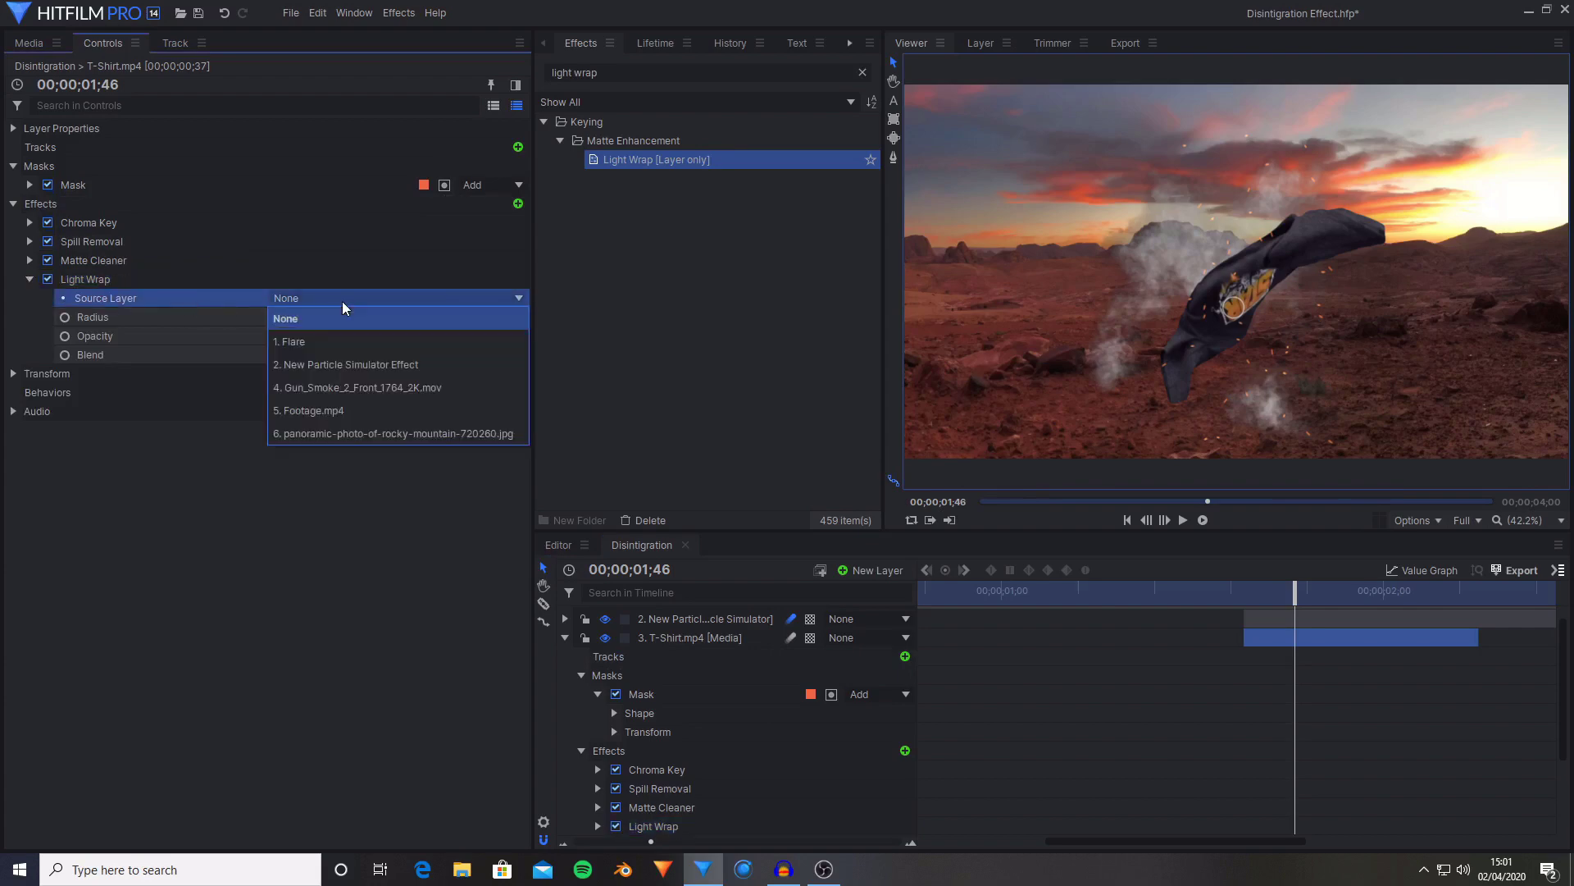
{"action": "left_click", "coordinate": [419, 433]}
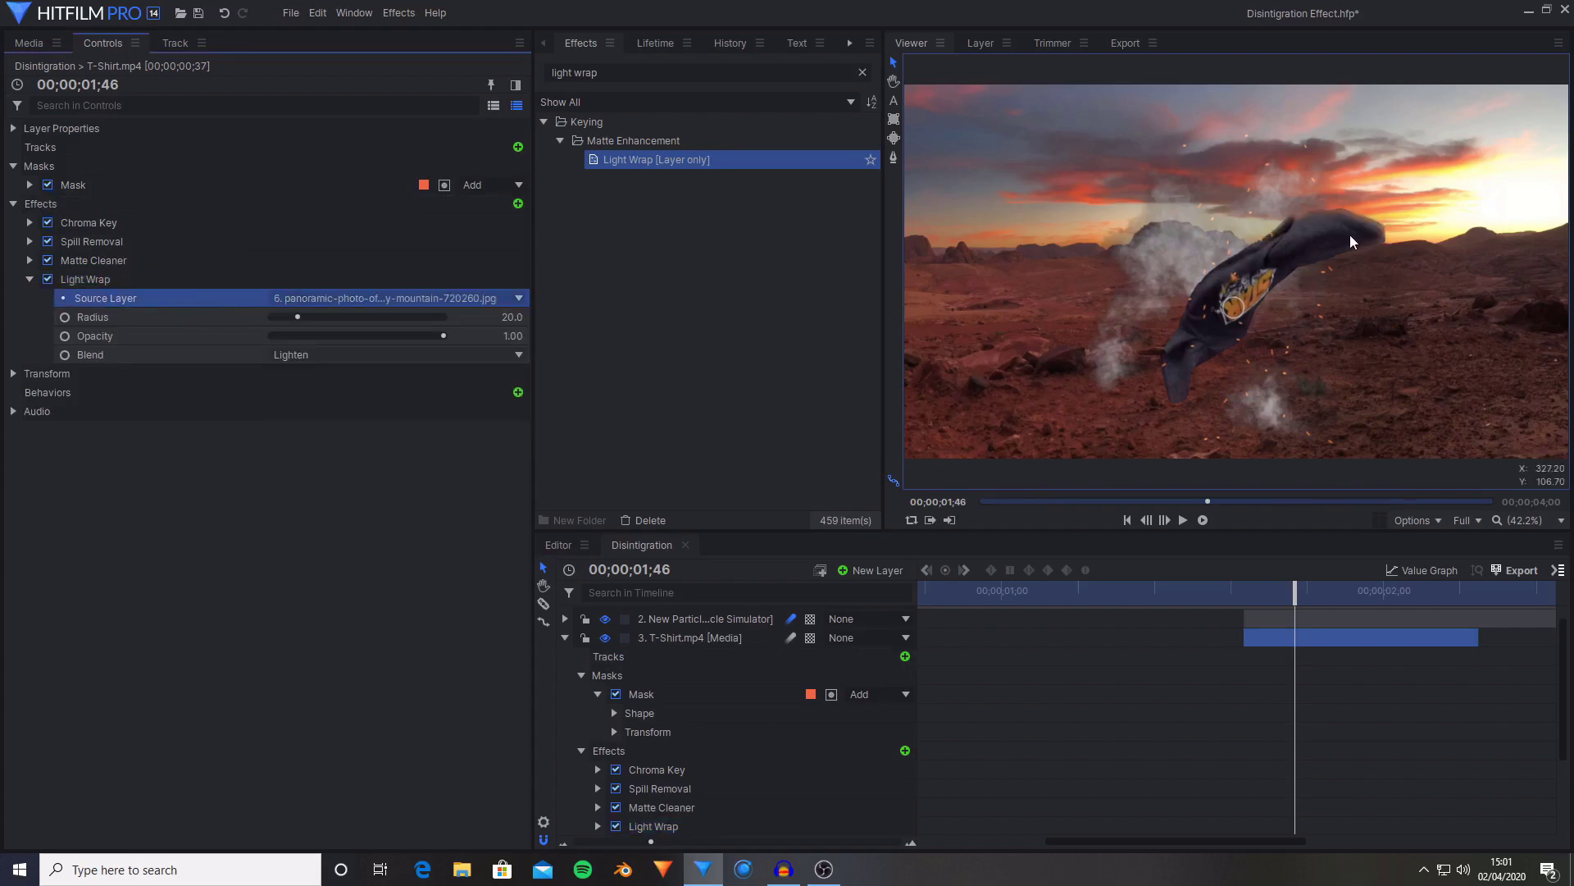
{"action": "scroll", "coordinate": [1398, 233], "scroll_direction": "up", "scroll_amount": 2}
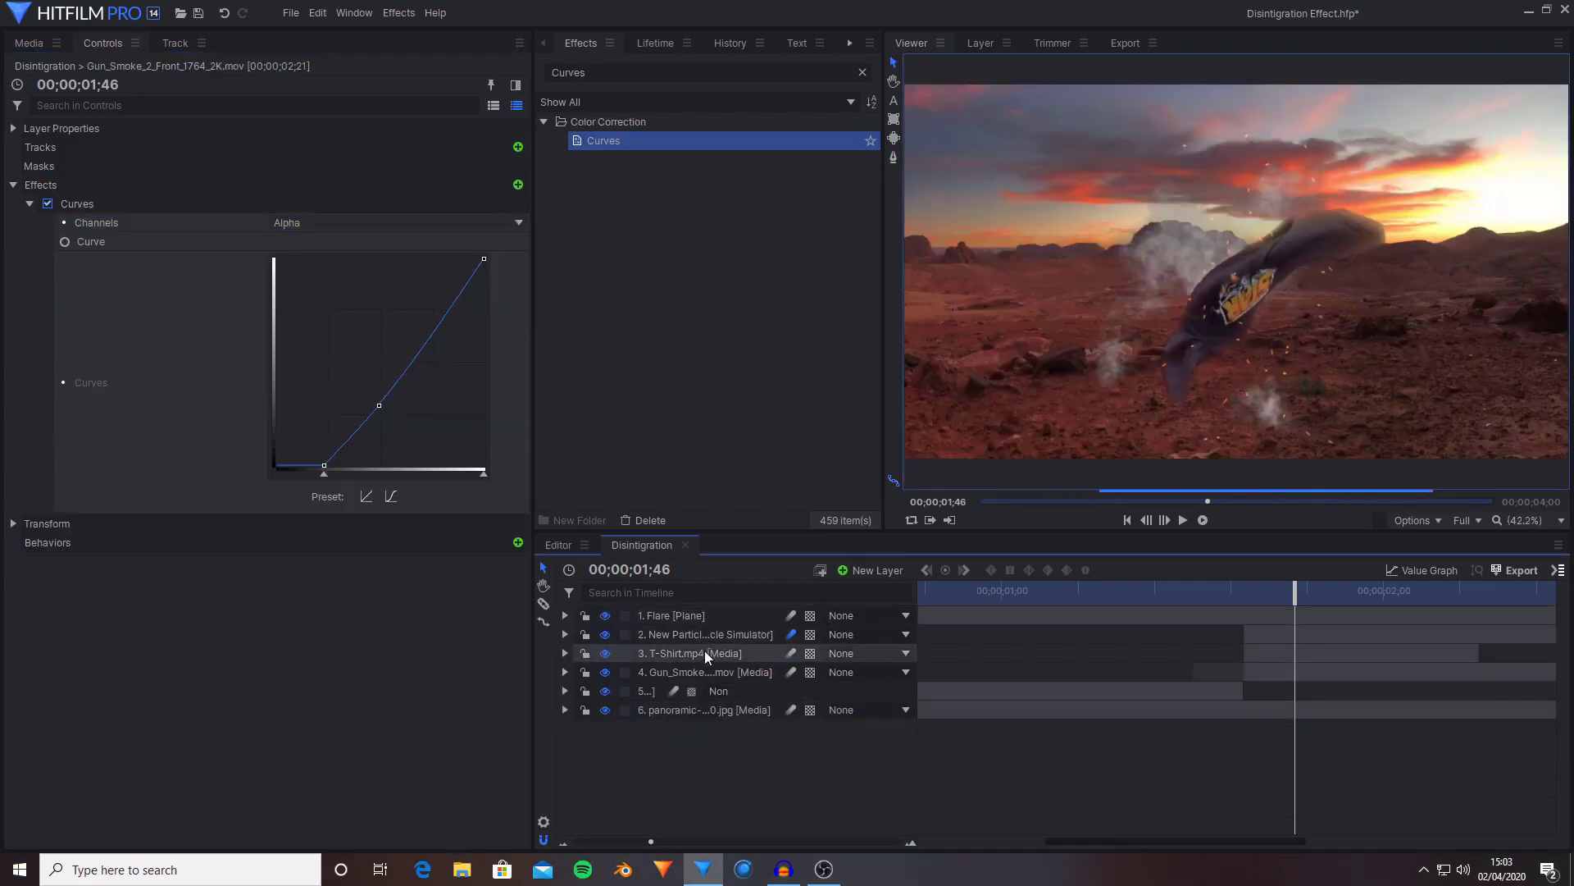
- Search the effects for "light wrap" and apply Light Wrap to the New Particle Simulator layer
{"action": "left_click", "coordinate": [702, 636]}
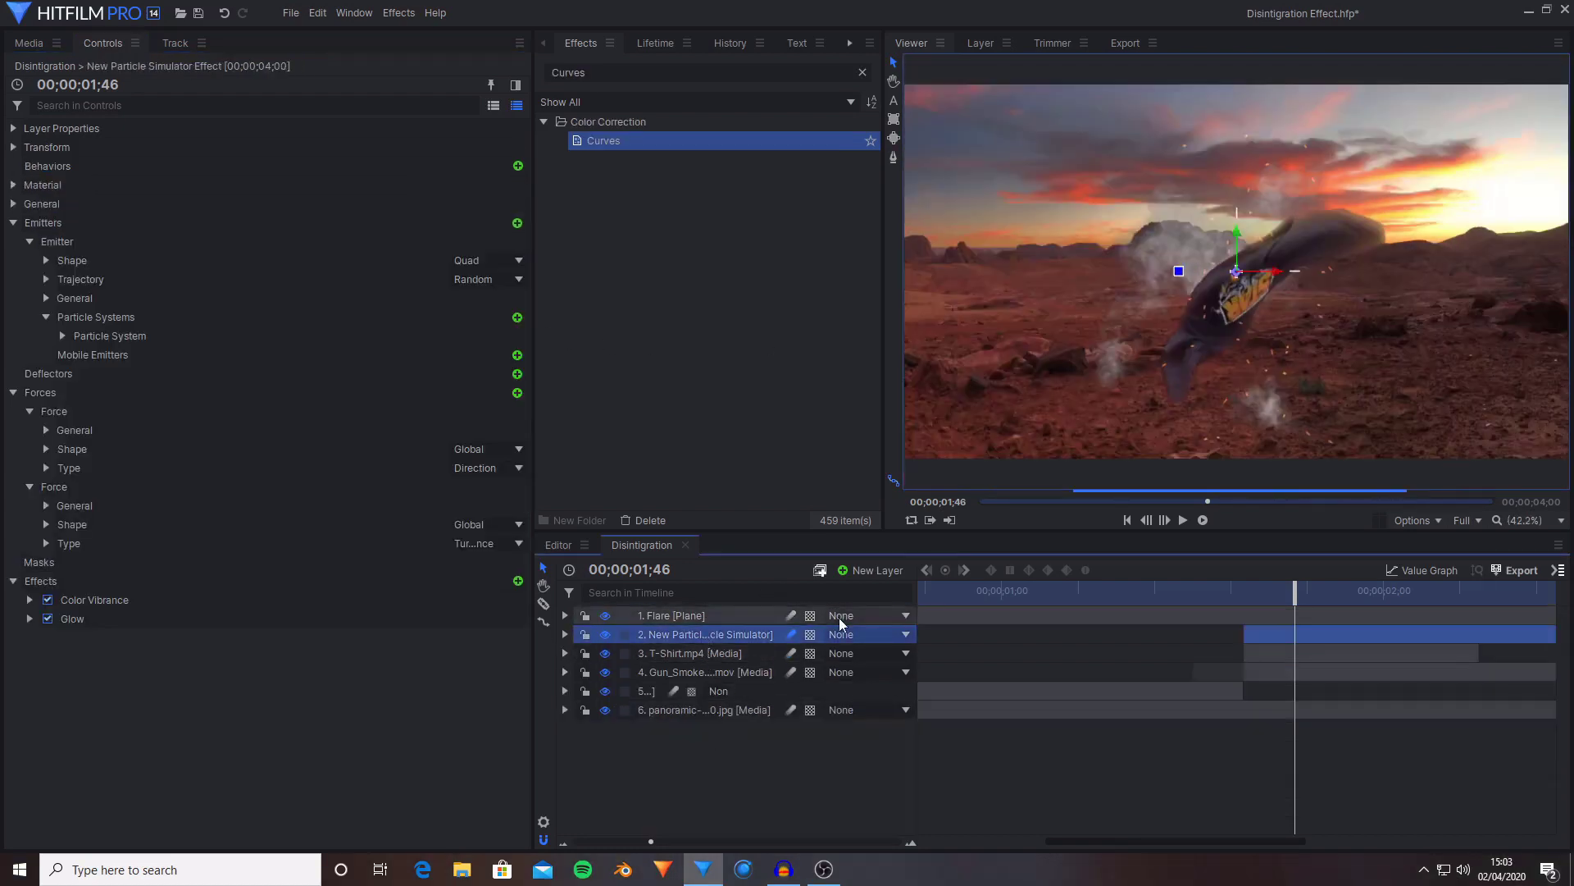
{"action": "left_click", "coordinate": [605, 74]}
{"action": "type", "text": "light wrap"}
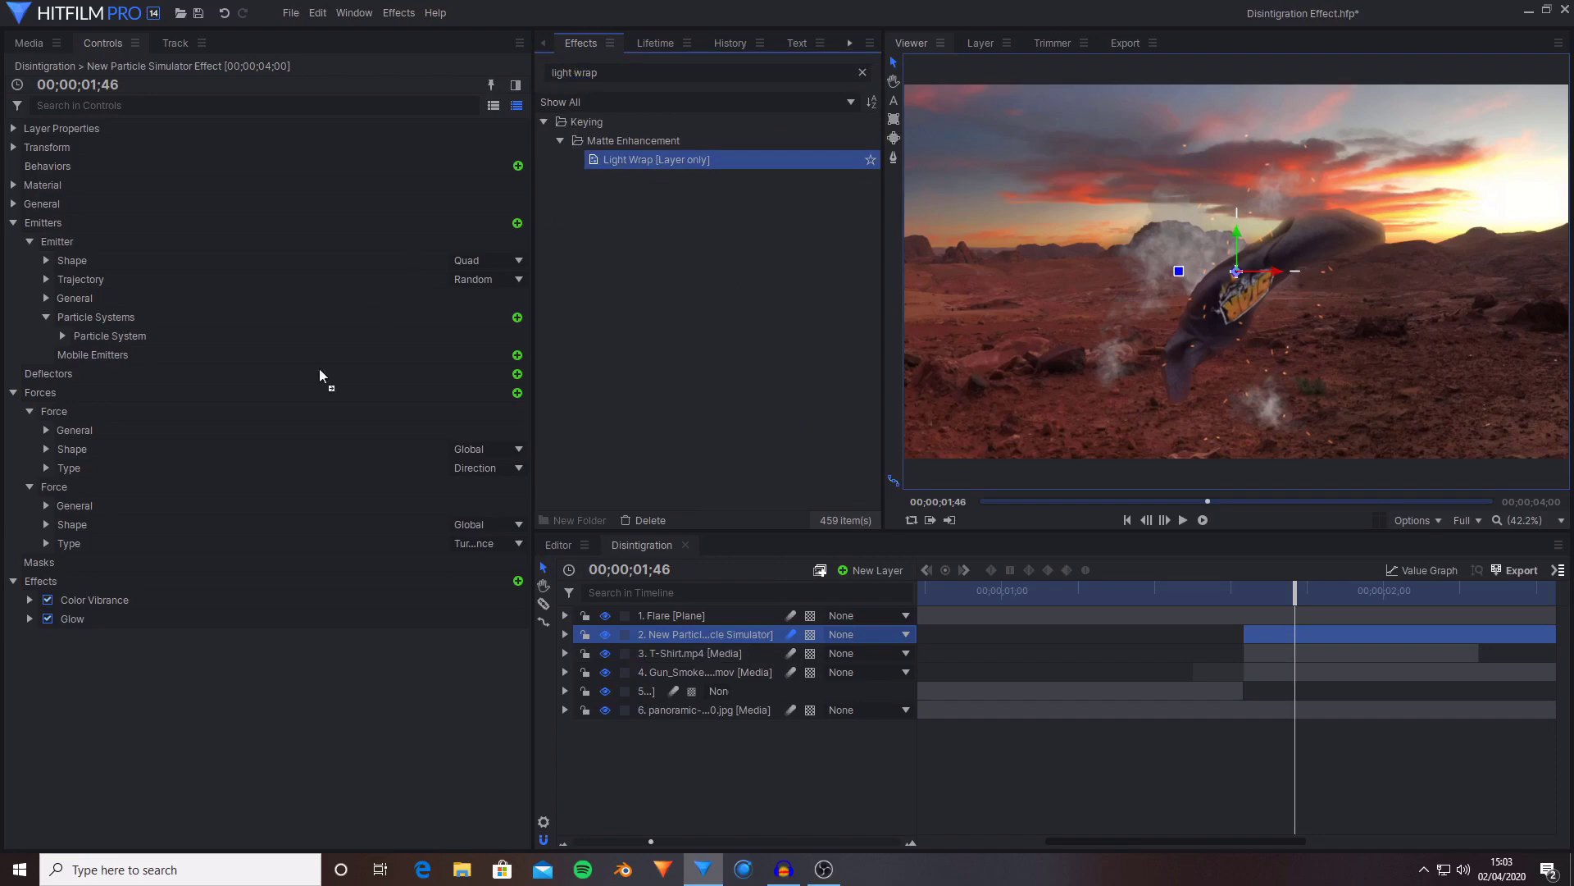
{"action": "left_click_drag", "start_coordinate": [319, 375], "coordinate": [123, 620]}
{"action": "scroll", "coordinate": [1276, 290], "scroll_direction": "up", "scroll_amount": 2}
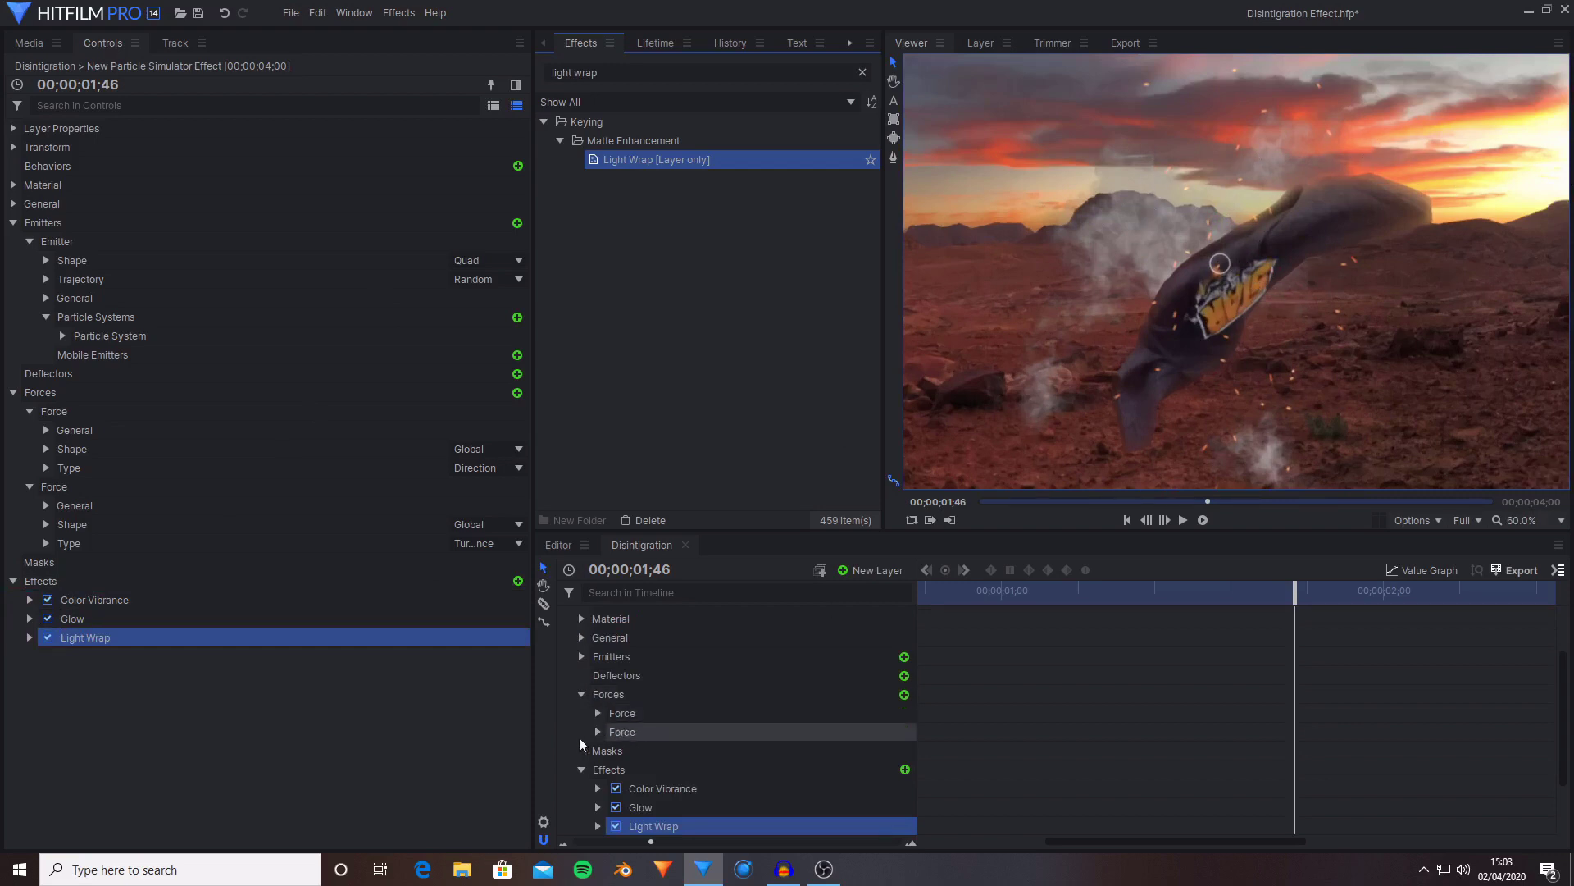
- Add a new grade layer and place it directly beneath the New Particle Simulator layer
{"action": "left_click", "coordinate": [30, 638]}
{"action": "left_click", "coordinate": [136, 658]}
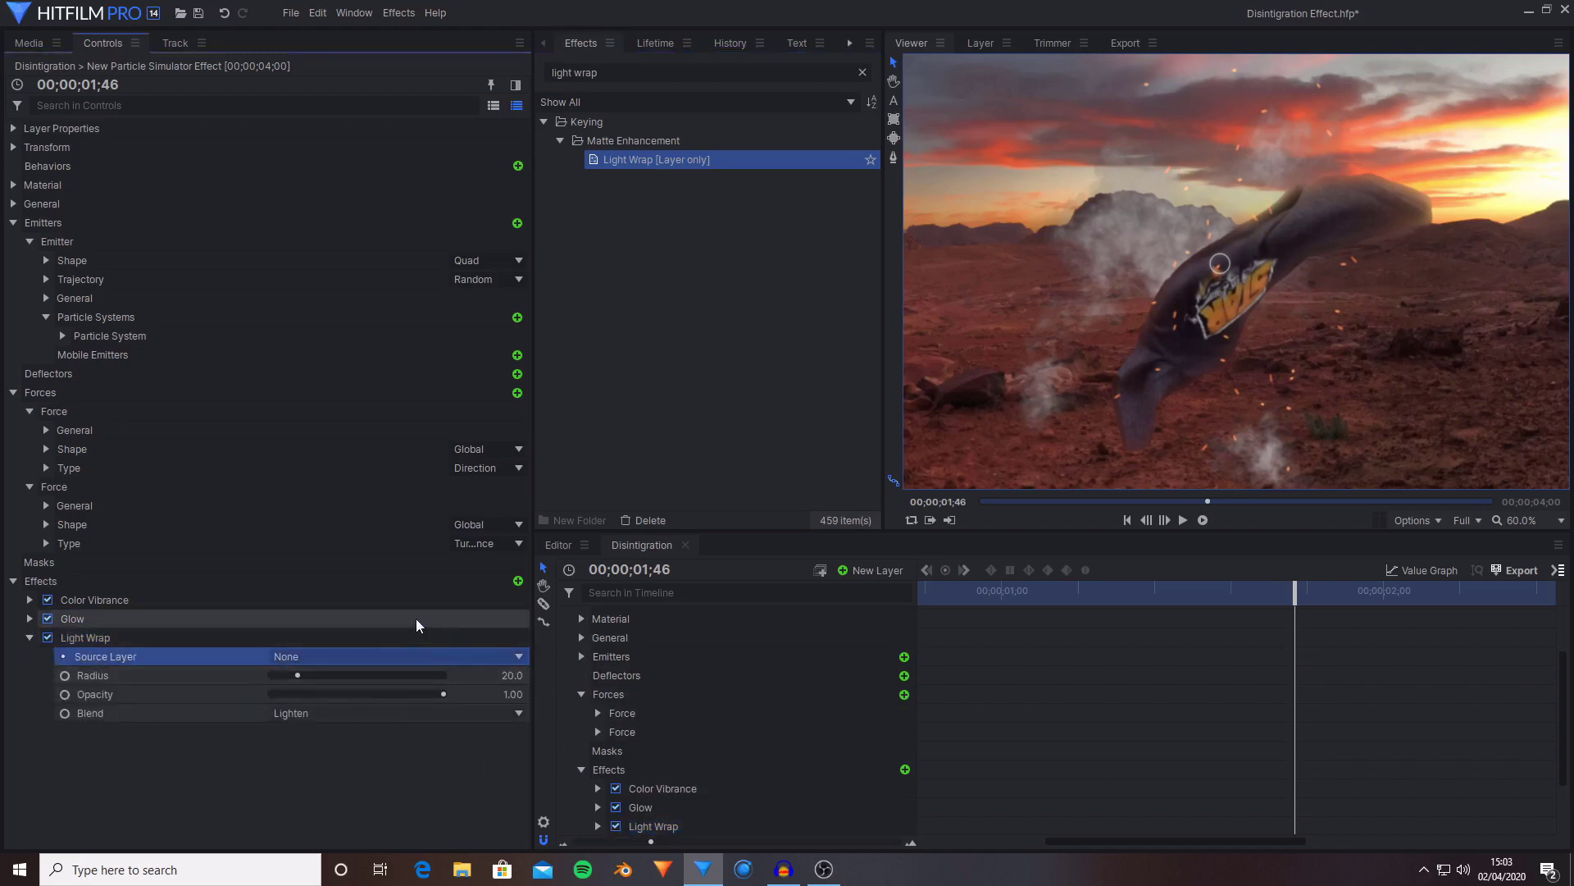
{"action": "scroll", "coordinate": [803, 673], "scroll_direction": "up", "scroll_amount": 3}
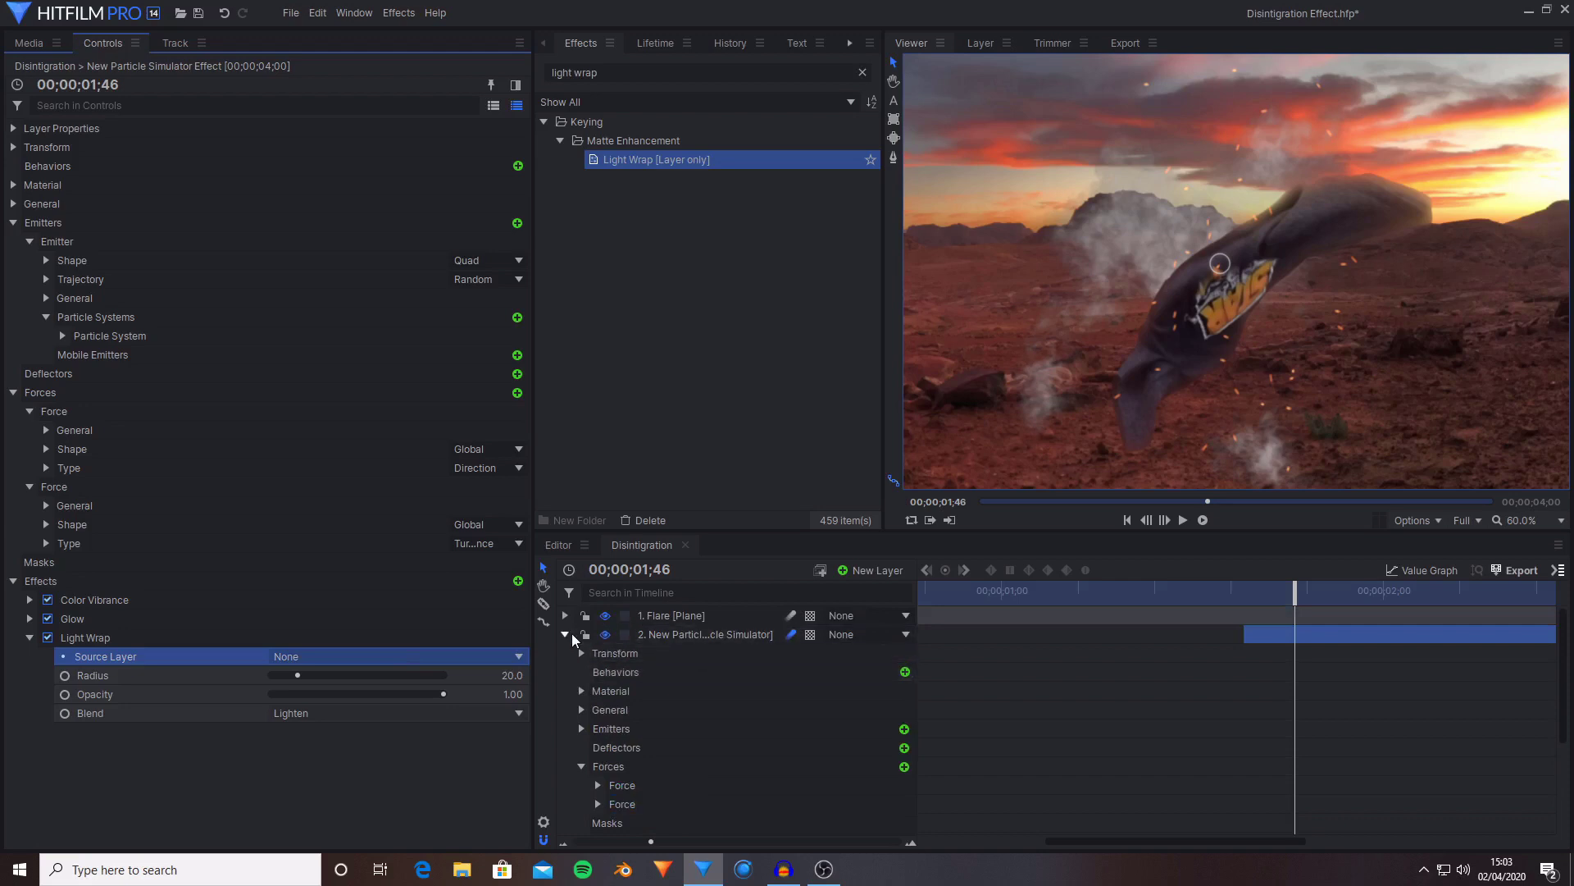
{"action": "left_click", "coordinate": [565, 635]}
{"action": "left_click", "coordinate": [877, 575]}
{"action": "left_click", "coordinate": [877, 574]}
{"action": "left_click", "coordinate": [819, 633]}
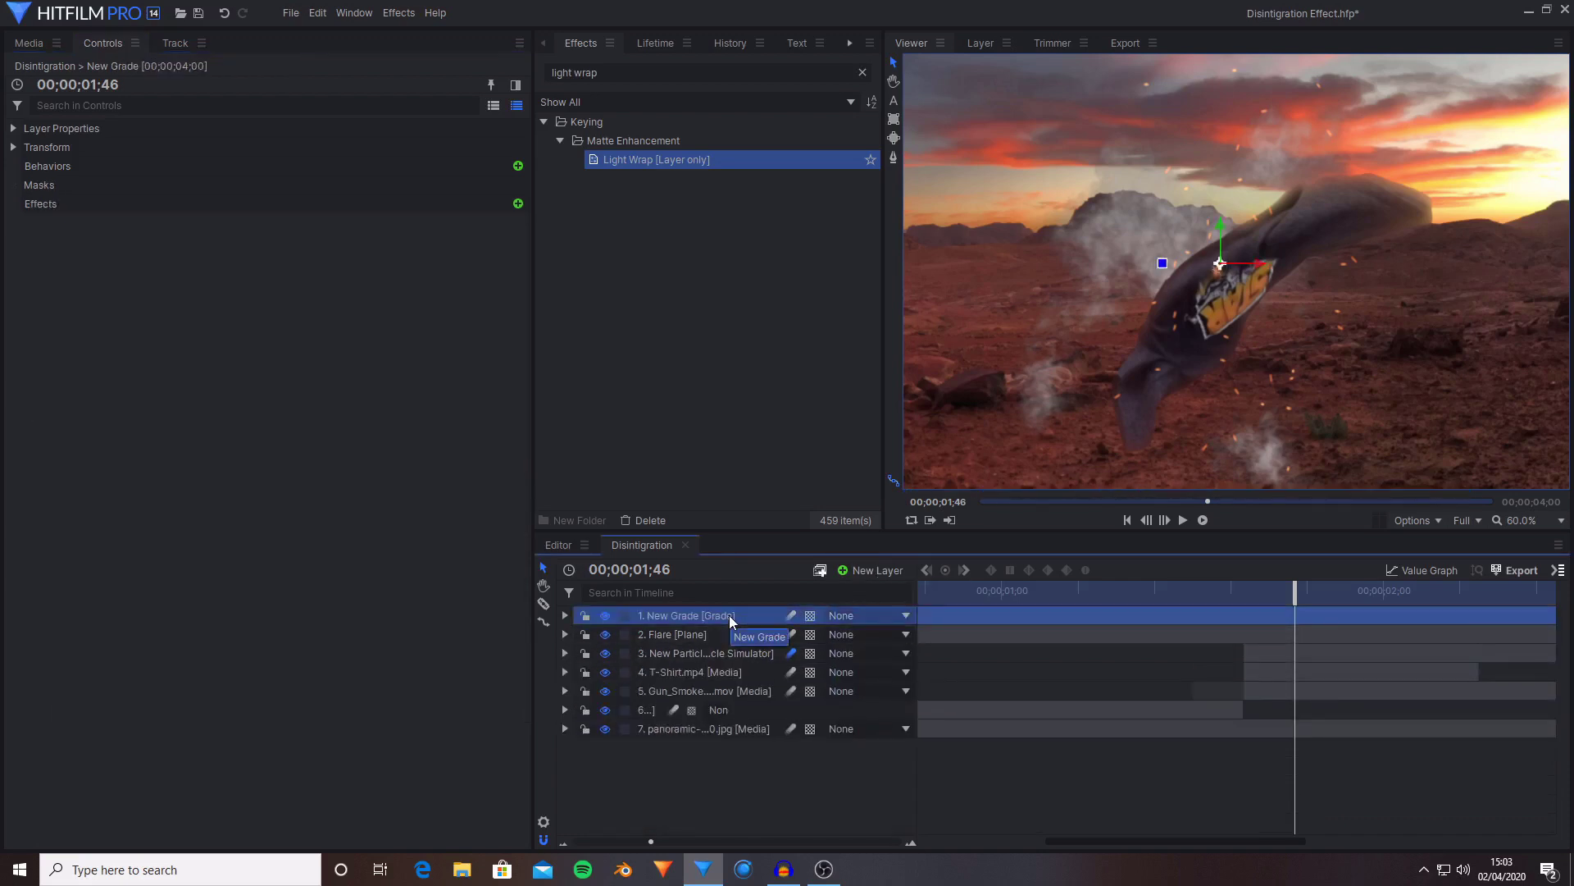
{"action": "left_click_drag", "start_coordinate": [730, 615], "coordinate": [748, 670]}
{"action": "left_click", "coordinate": [668, 636]}
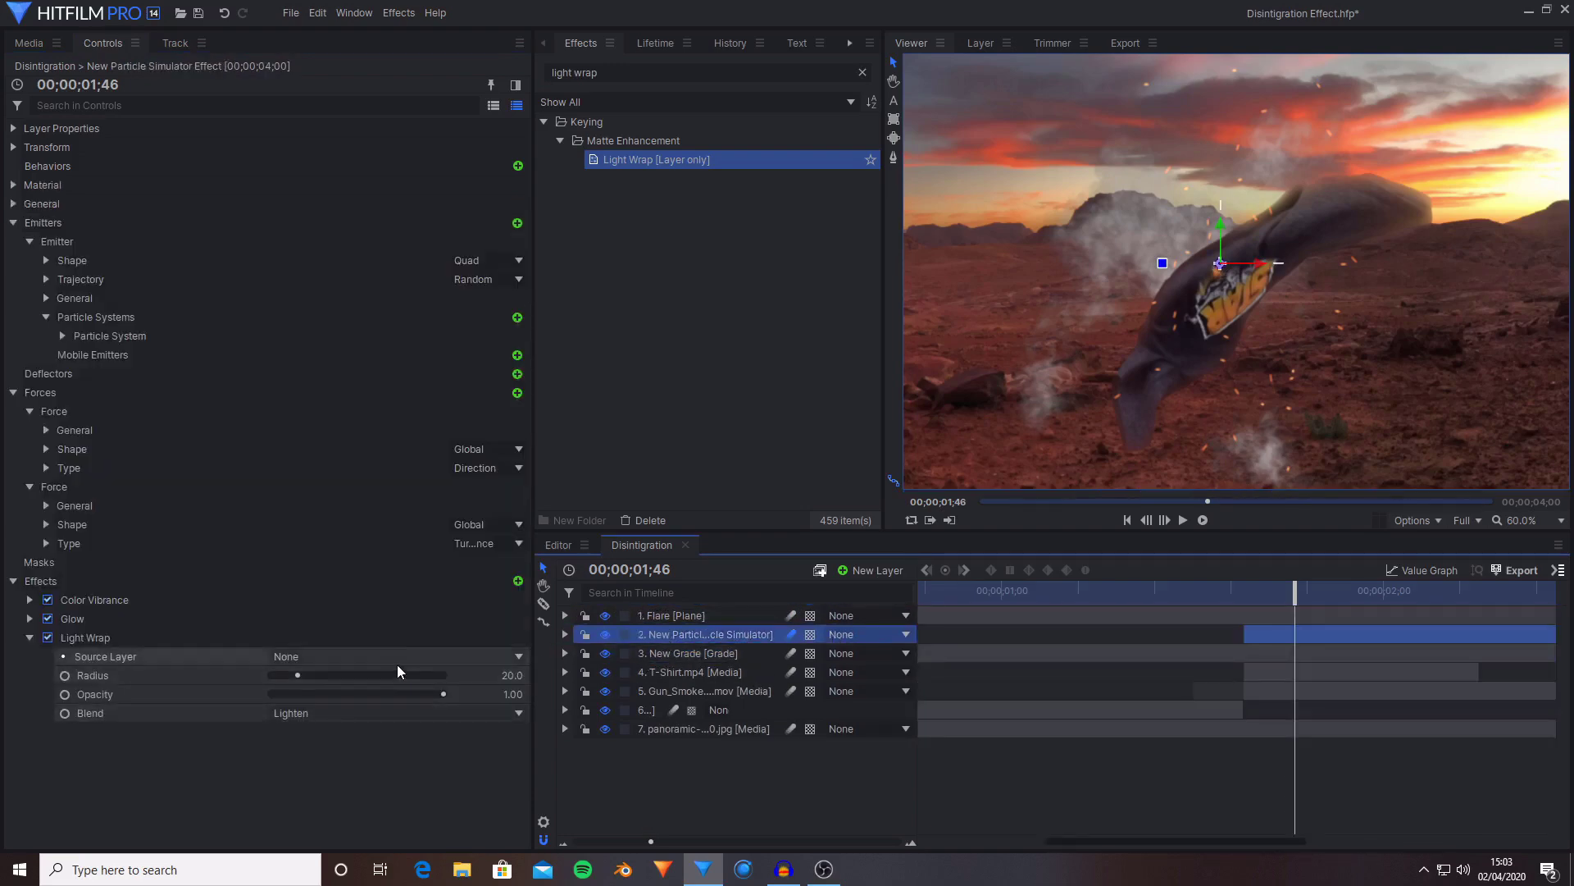
{"action": "left_click", "coordinate": [722, 673]}
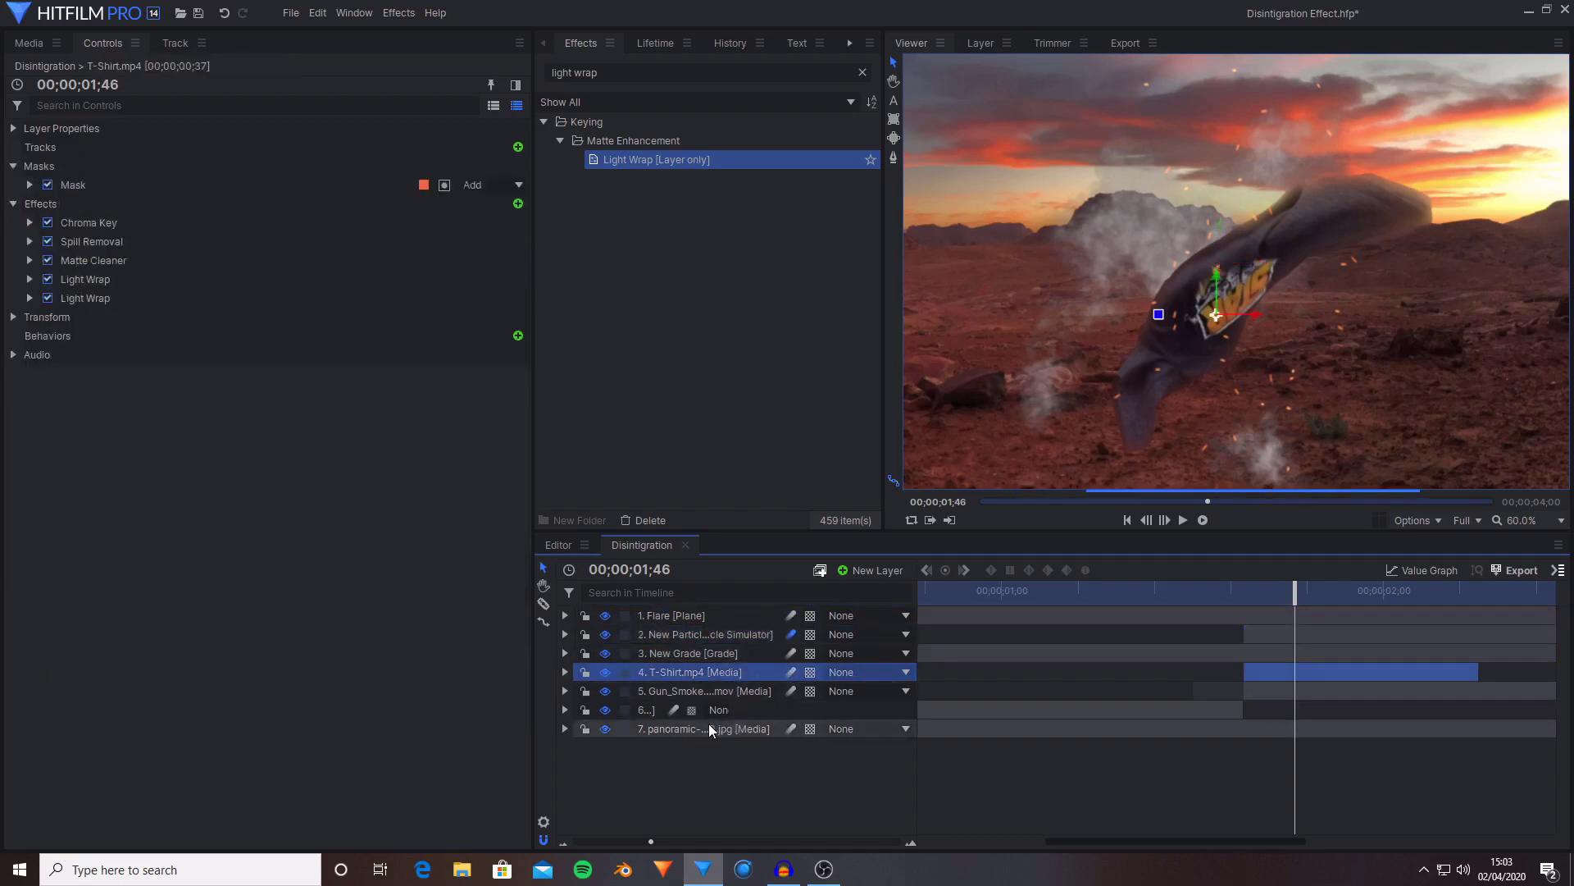
{"action": "left_click", "coordinate": [711, 726], "text": "shift"}
{"action": "left_click", "coordinate": [692, 668]}
{"action": "left_click", "coordinate": [690, 654]}
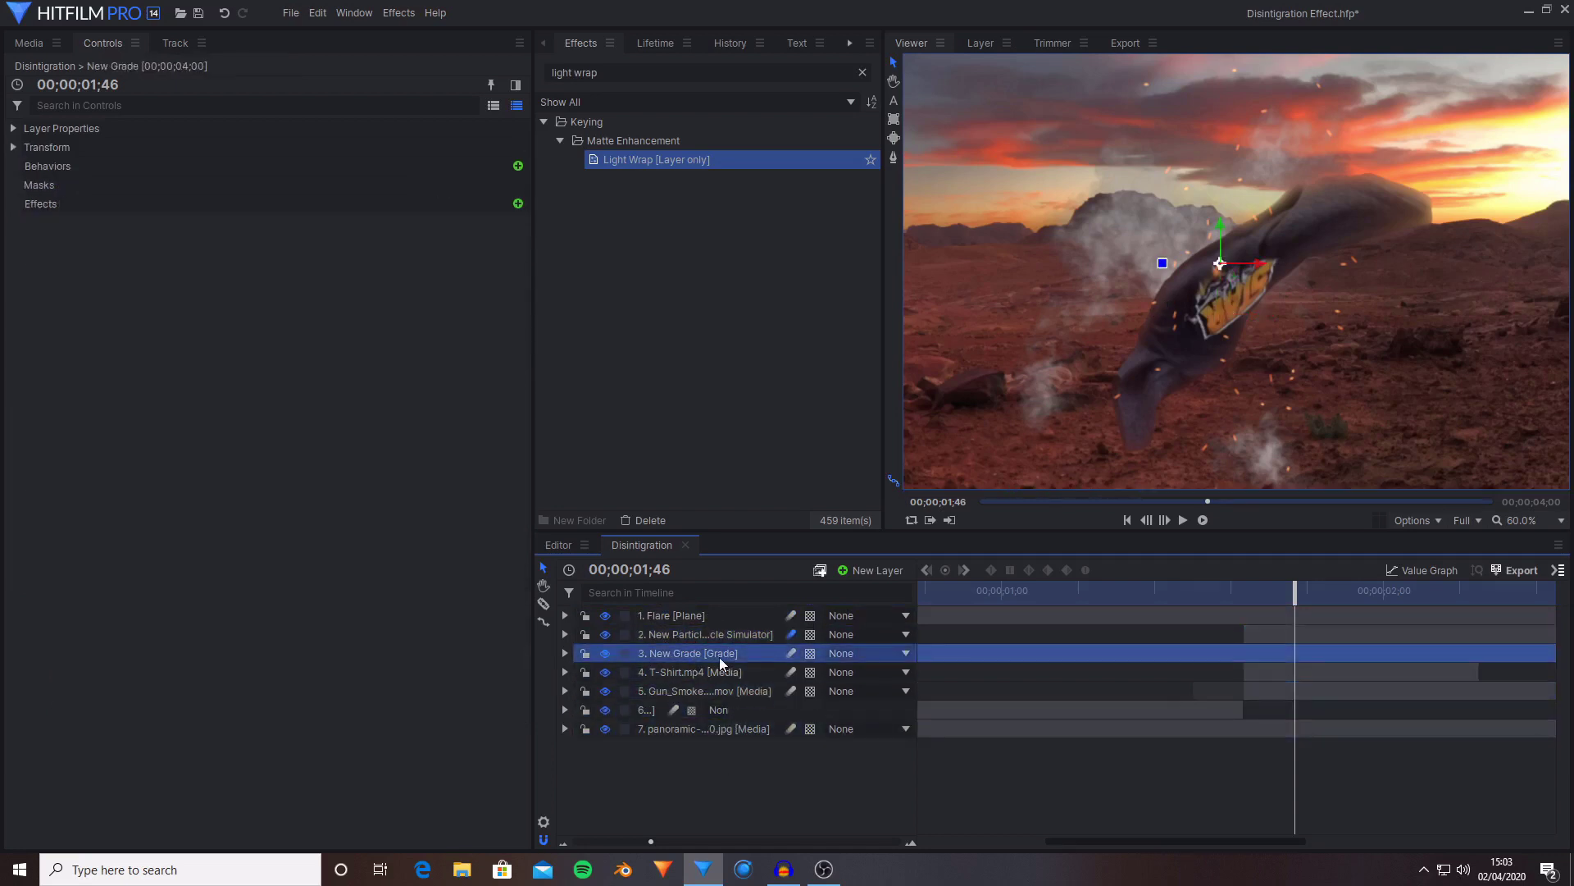
- Set the source layer of the particle simulator's Light Wrap to 3. New Grade and its opacity to 0.80
{"action": "left_click_drag", "start_coordinate": [736, 613], "coordinate": [704, 633]}
{"action": "left_click", "coordinate": [328, 654]}
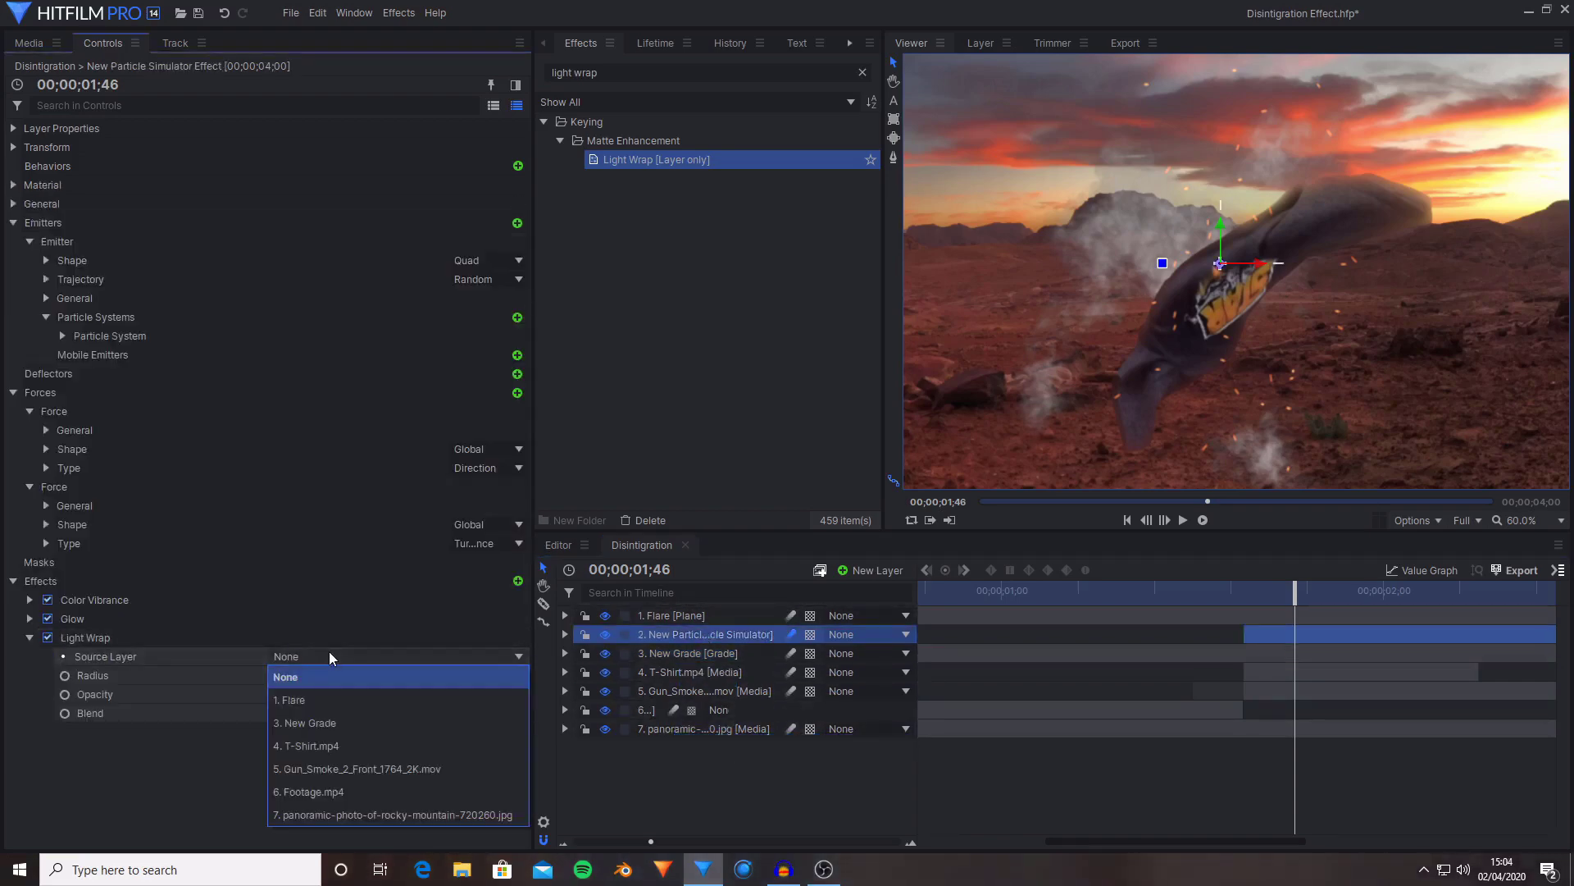
{"action": "left_click", "coordinate": [305, 722]}
{"action": "scroll", "coordinate": [1529, 525], "scroll_direction": "down", "scroll_amount": 1}
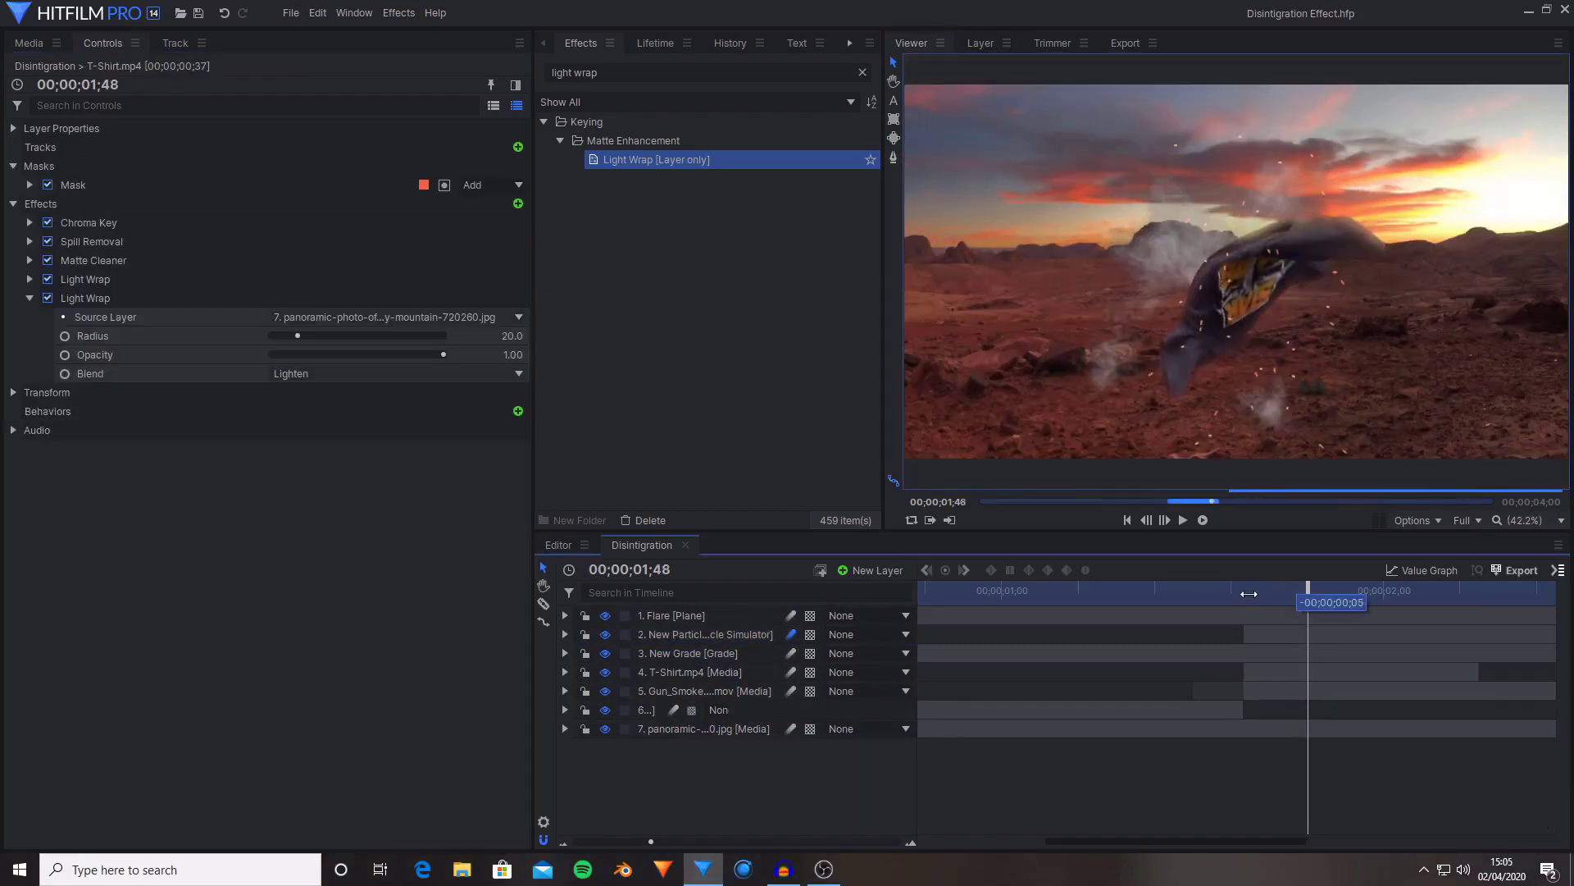
- Go back to just before the shirt appears and play back the flash and disintegration
{"action": "left_click_drag", "start_coordinate": [1297, 590], "coordinate": [1237, 589]}
{"action": "left_click", "coordinate": [1183, 520]}
{"action": "left_click", "coordinate": [1186, 520]}
- Retime the Intensity and Scale keyframes of the Flare layer's Light Flares around the flash and check frame 00;00;01;36
{"action": "left_click", "coordinate": [682, 638]}
{"action": "left_click", "coordinate": [677, 651]}
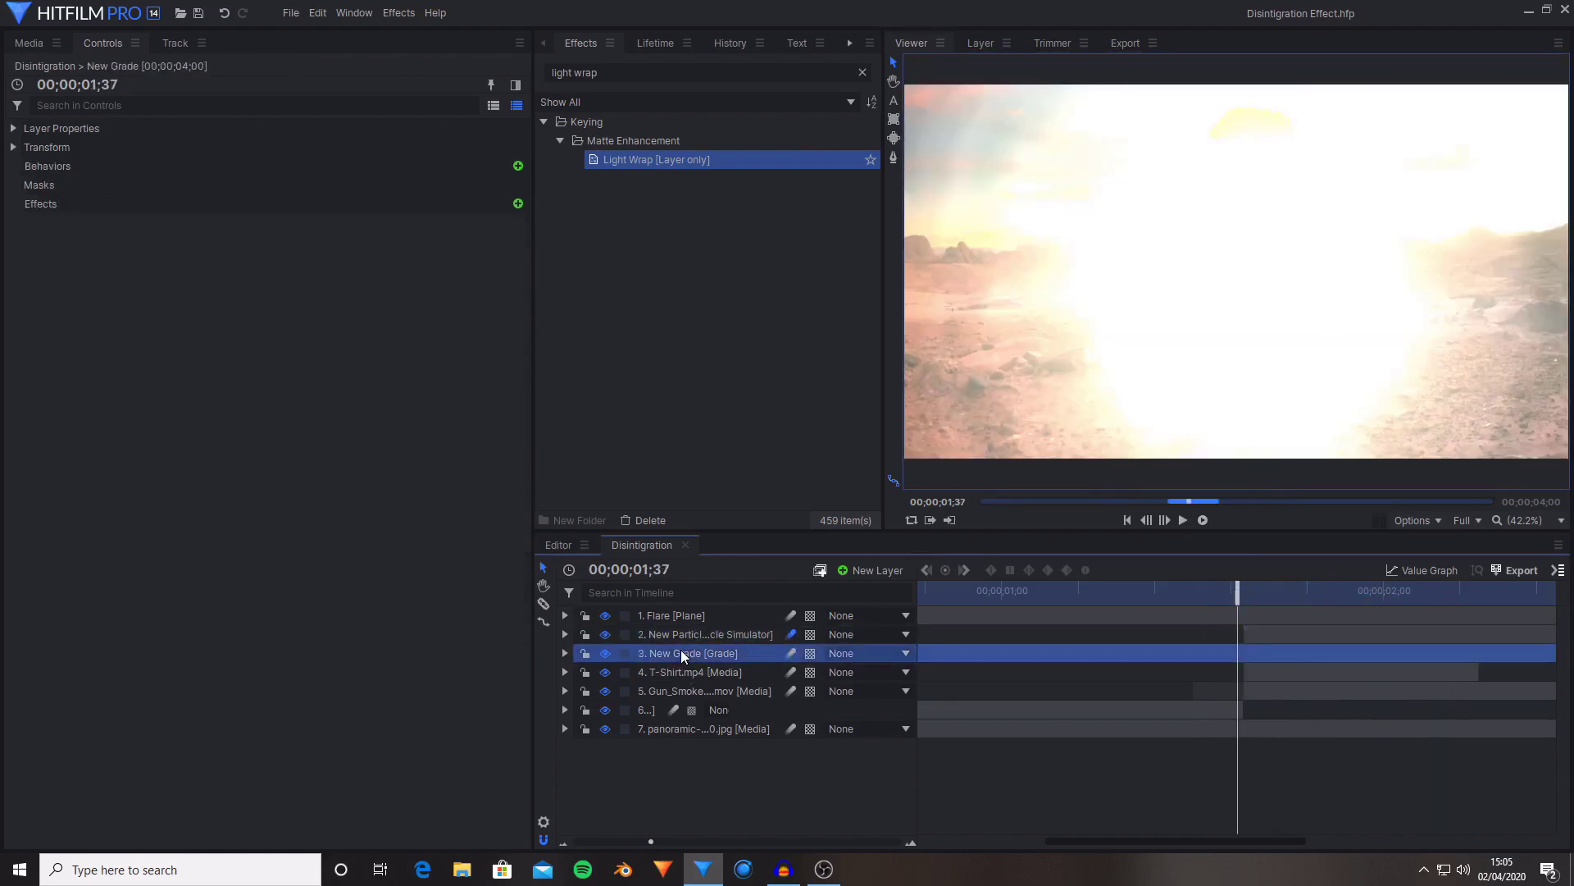
{"action": "left_click", "coordinate": [648, 617]}
{"action": "left_click", "coordinate": [565, 616]}
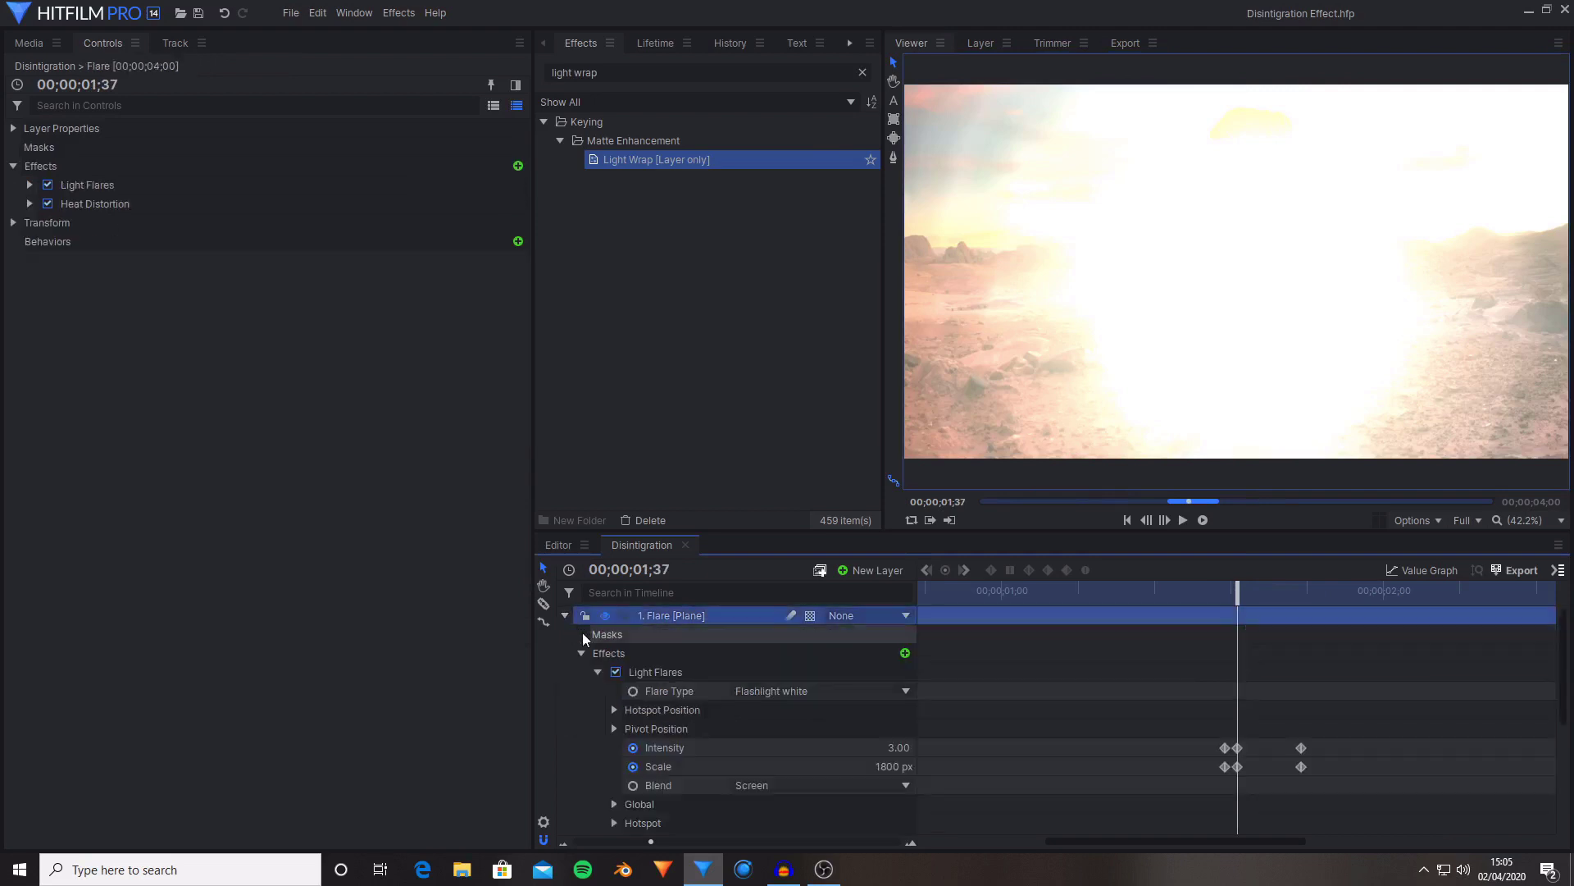
{"action": "left_click_drag", "start_coordinate": [1285, 744], "coordinate": [1231, 766]}
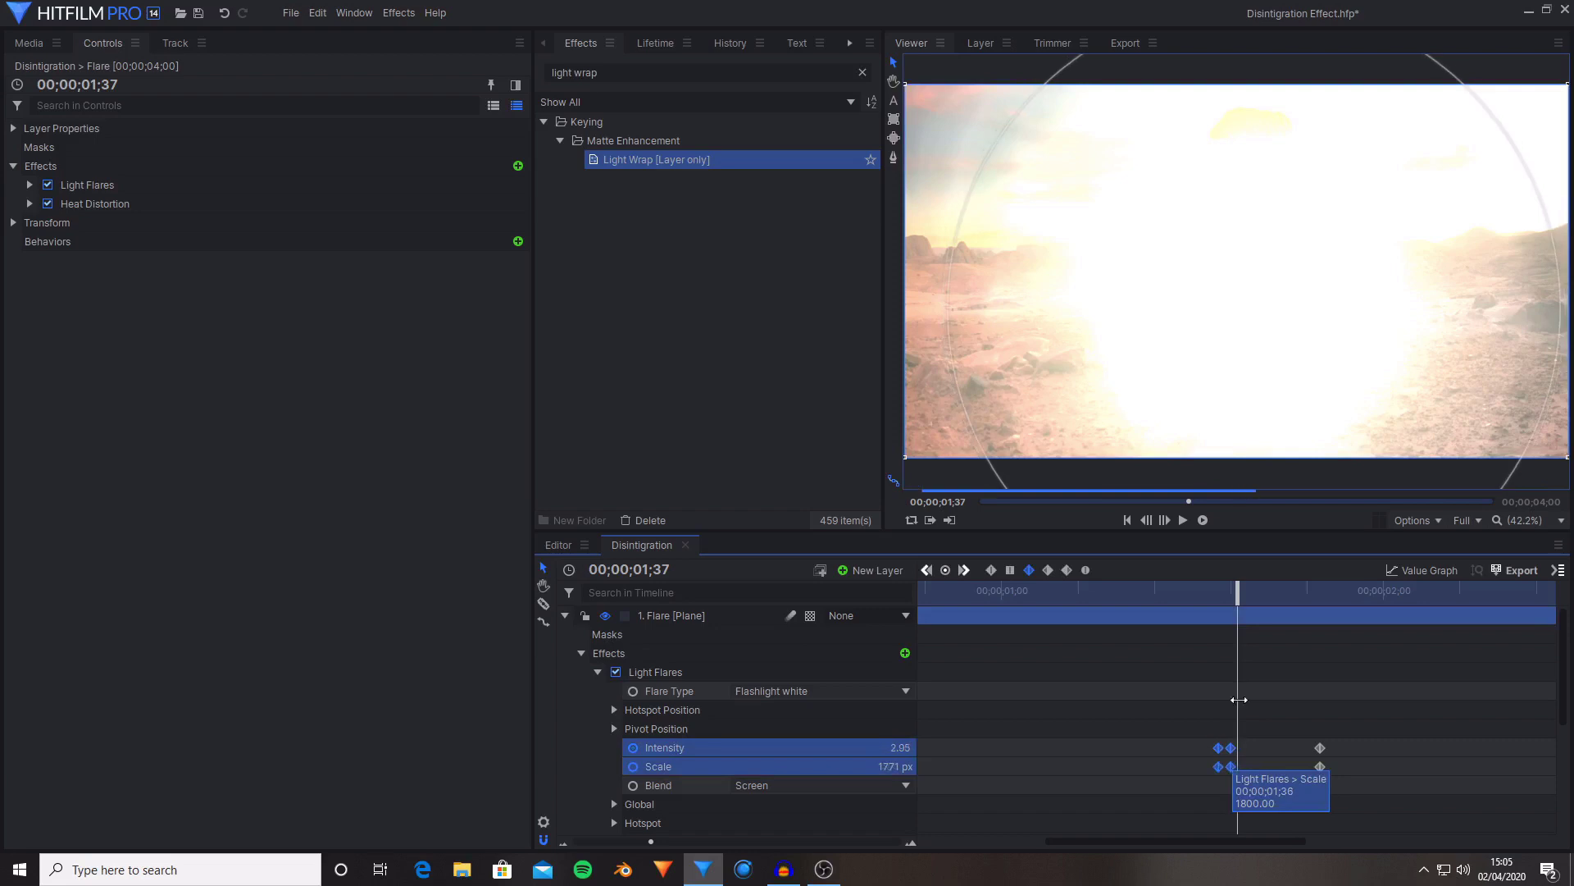
{"action": "left_click_drag", "start_coordinate": [1241, 601], "coordinate": [1254, 601]}
{"action": "left_click_drag", "start_coordinate": [1246, 728], "coordinate": [1244, 769]}
{"action": "left_click", "coordinate": [1226, 596]}
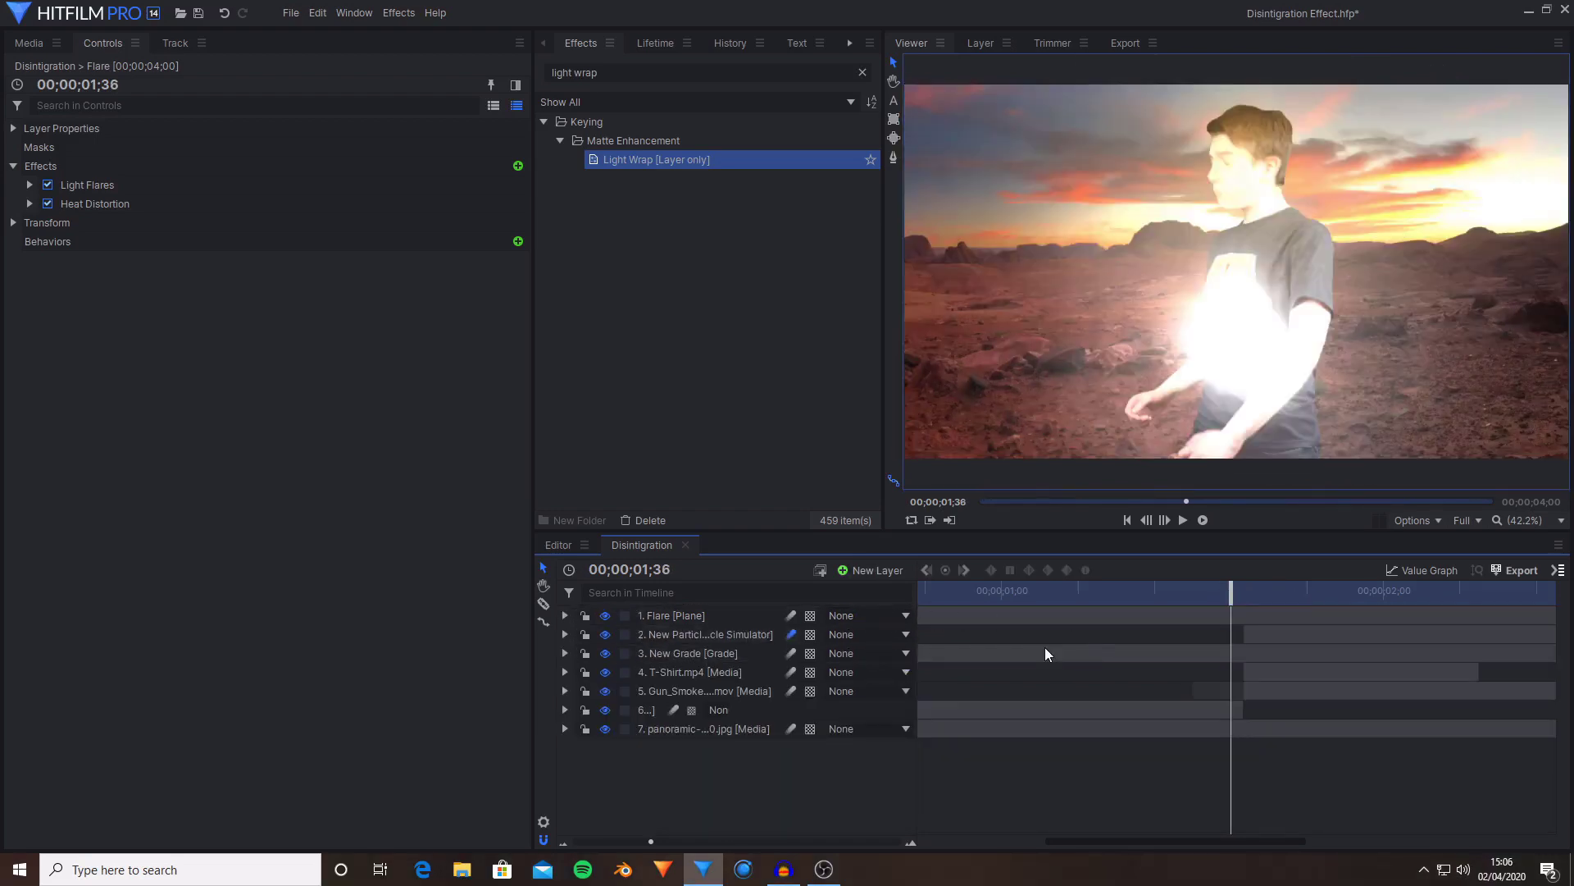
- Add a new grade layer above all other layers and apply the Letterbox and Lens Dirt effects to it
{"action": "left_click", "coordinate": [875, 570]}
{"action": "left_click", "coordinate": [861, 682]}
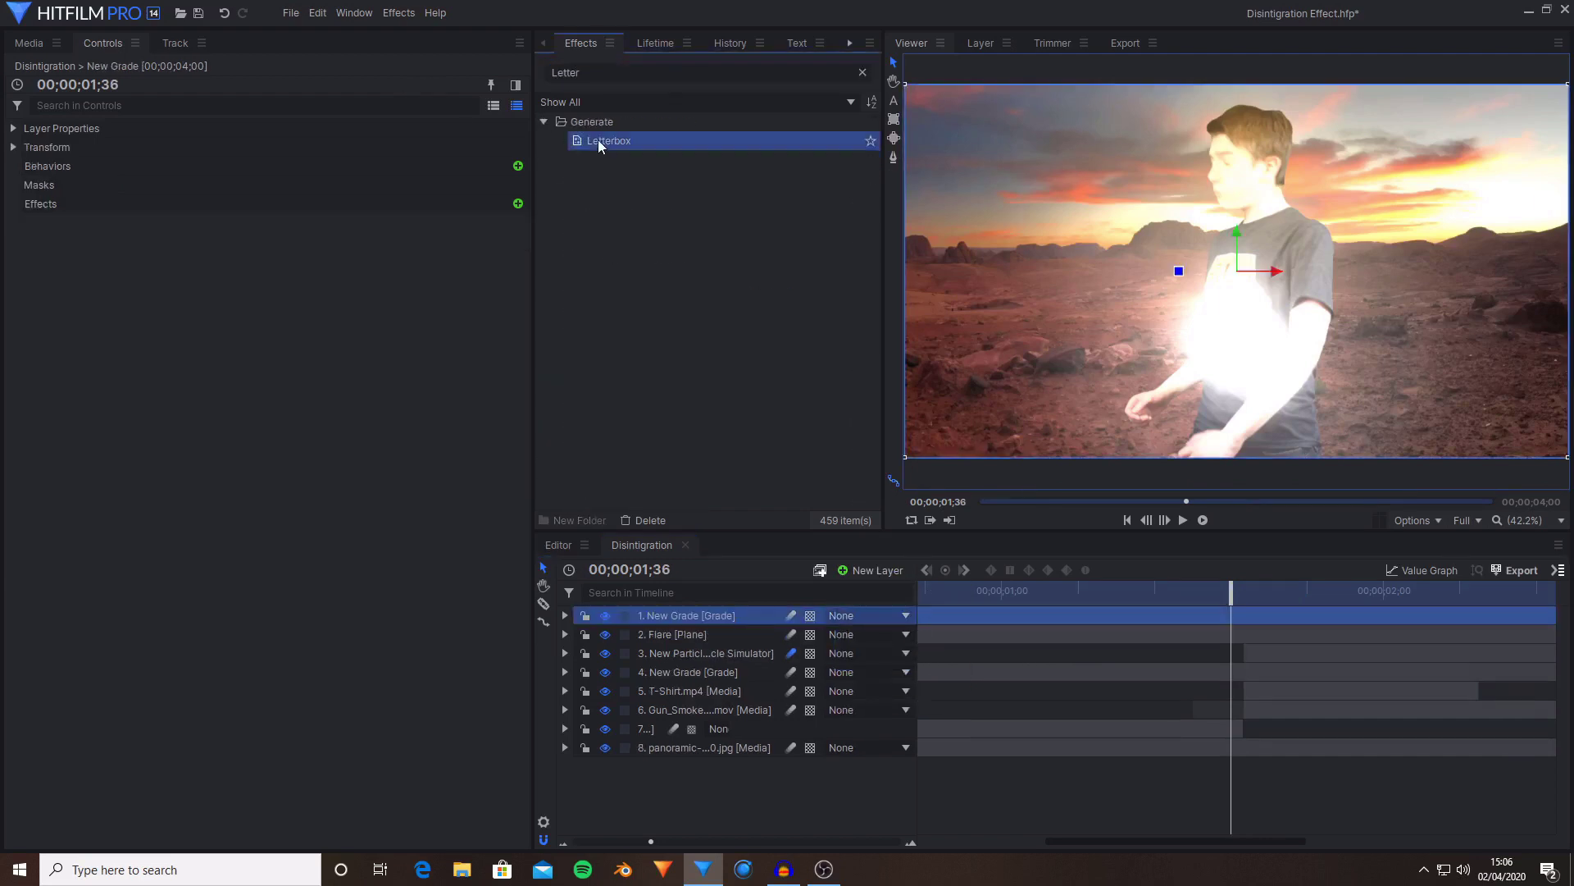
{"action": "left_click_drag", "start_coordinate": [599, 145], "coordinate": [352, 306]}
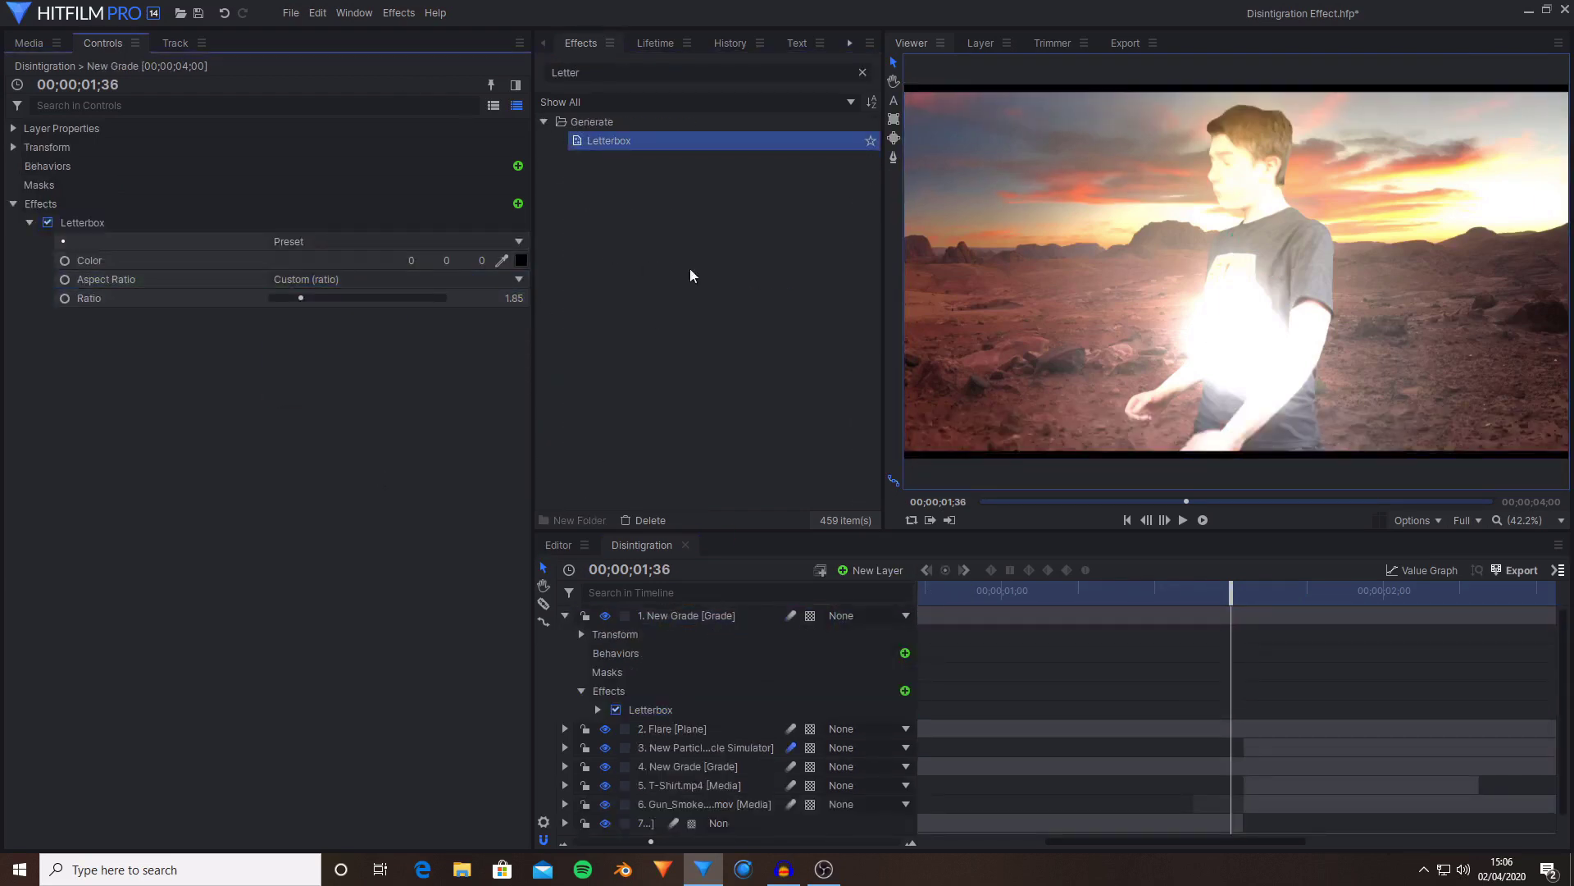
{"action": "double_click", "coordinate": [568, 72]}
{"action": "left_click_drag", "start_coordinate": [608, 179], "coordinate": [120, 205]}
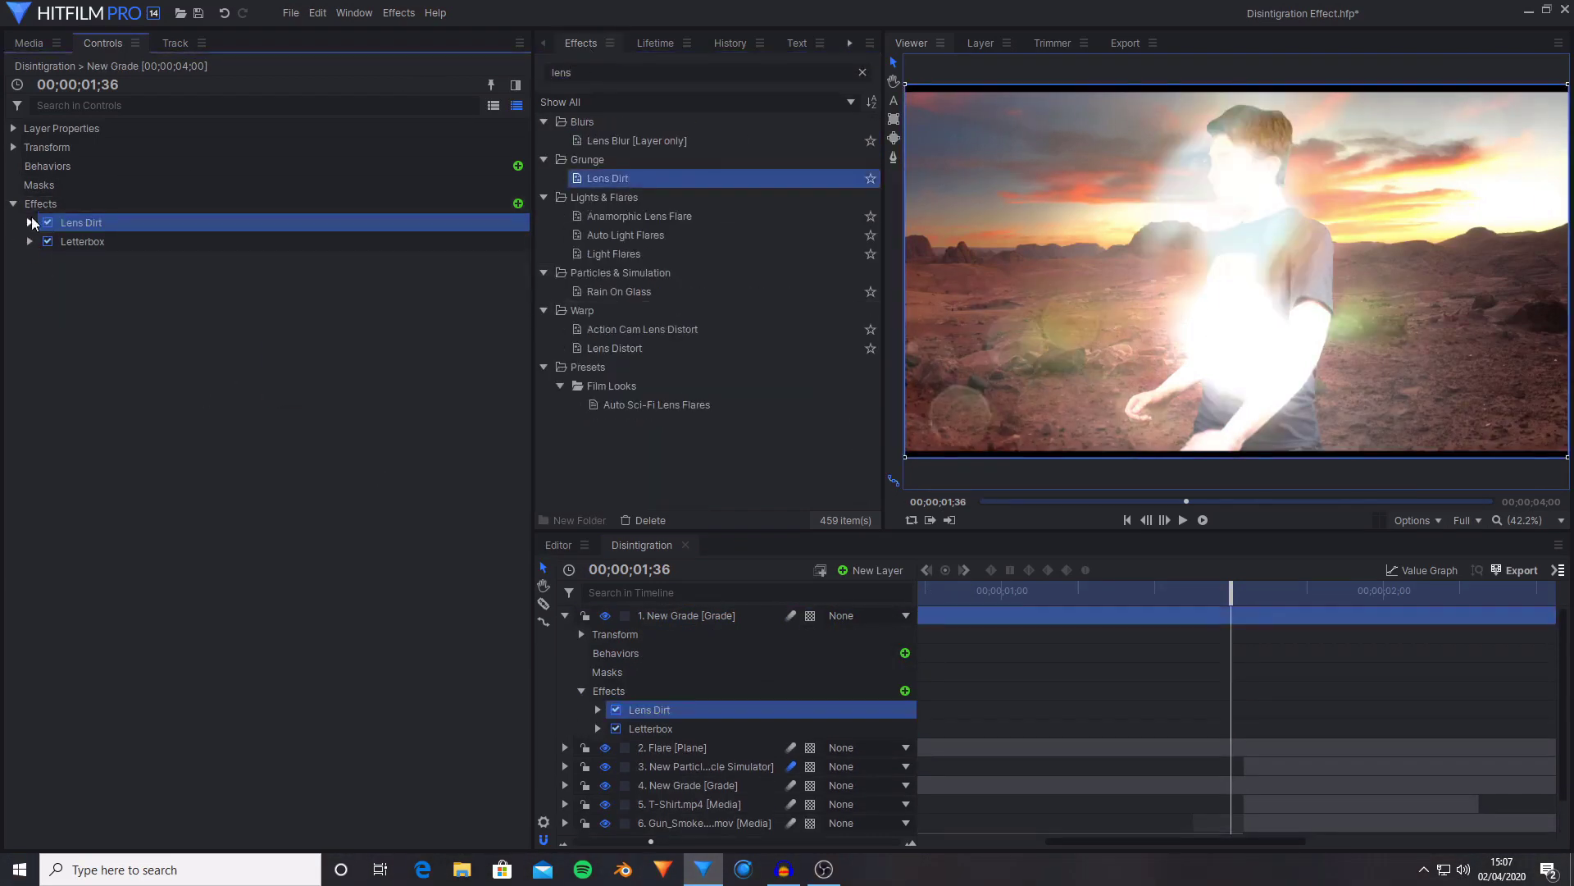
- Import LensDirt_10.jpg, add it as a hidden bottom layer, and set it as the Dirt Layer of the Lens Dirt effect
{"action": "left_click", "coordinate": [29, 43]}
{"action": "left_click", "coordinate": [45, 73]}
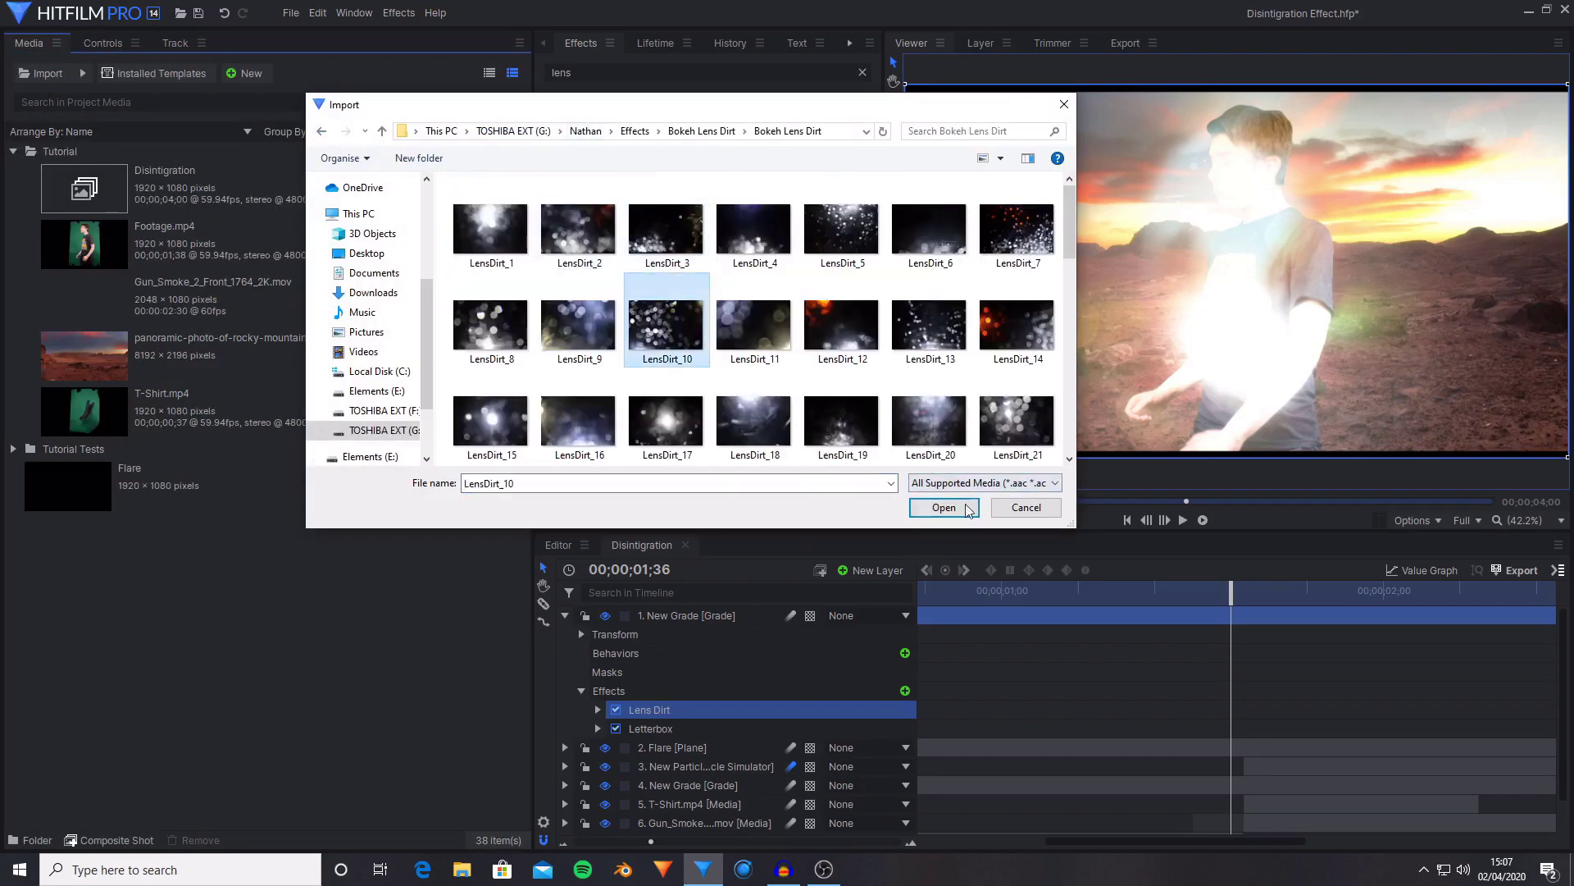
{"action": "key", "text": "Return"}
{"action": "left_click", "coordinate": [102, 43]}
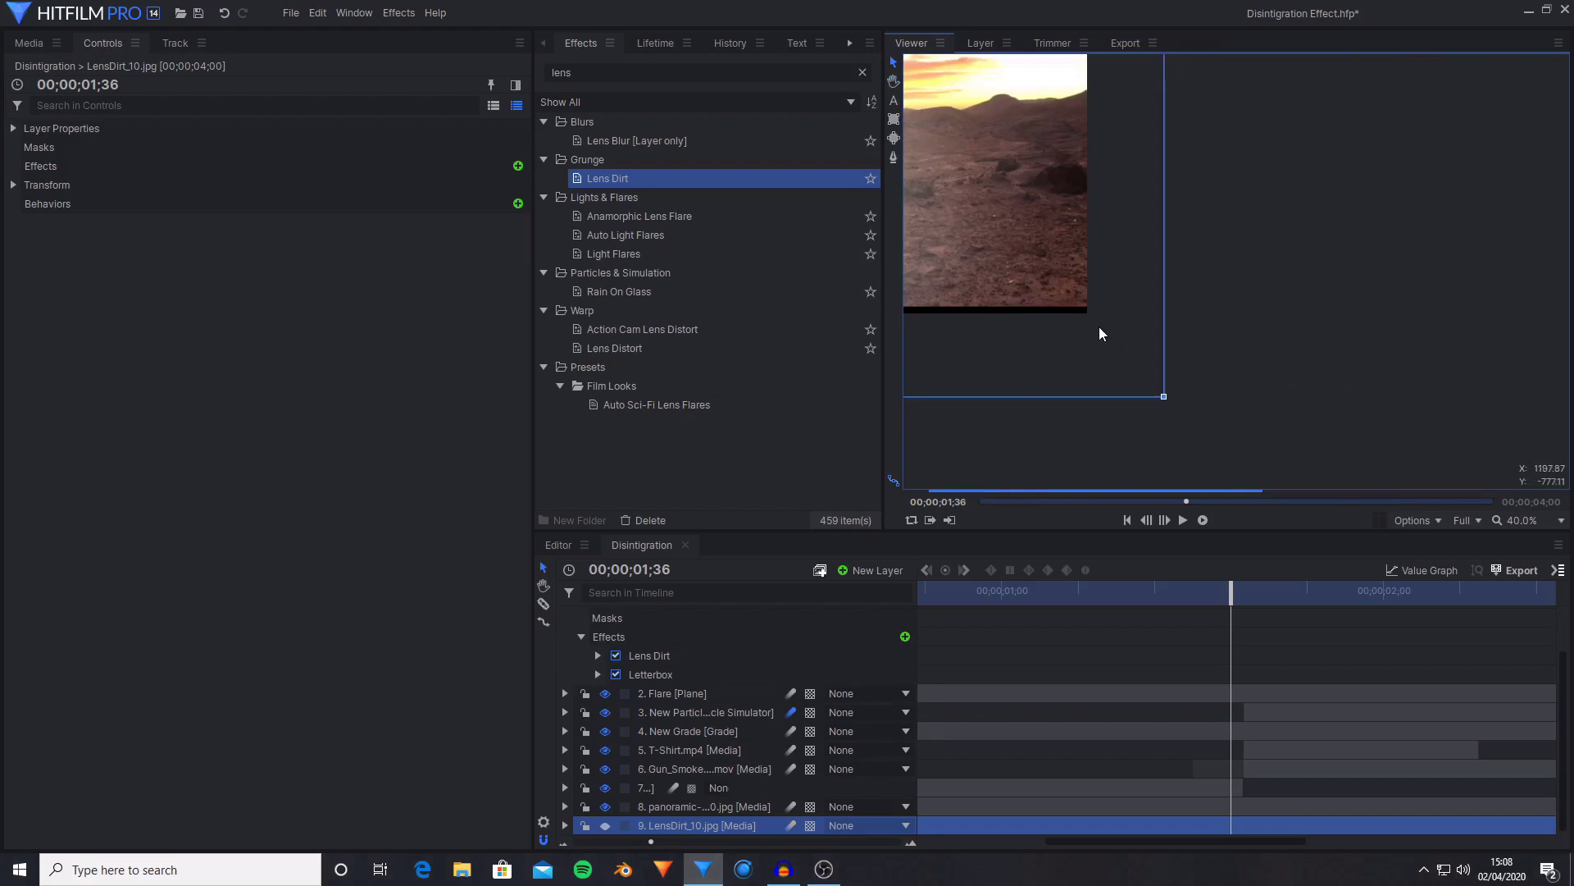
{"action": "left_click", "coordinate": [1526, 519]}
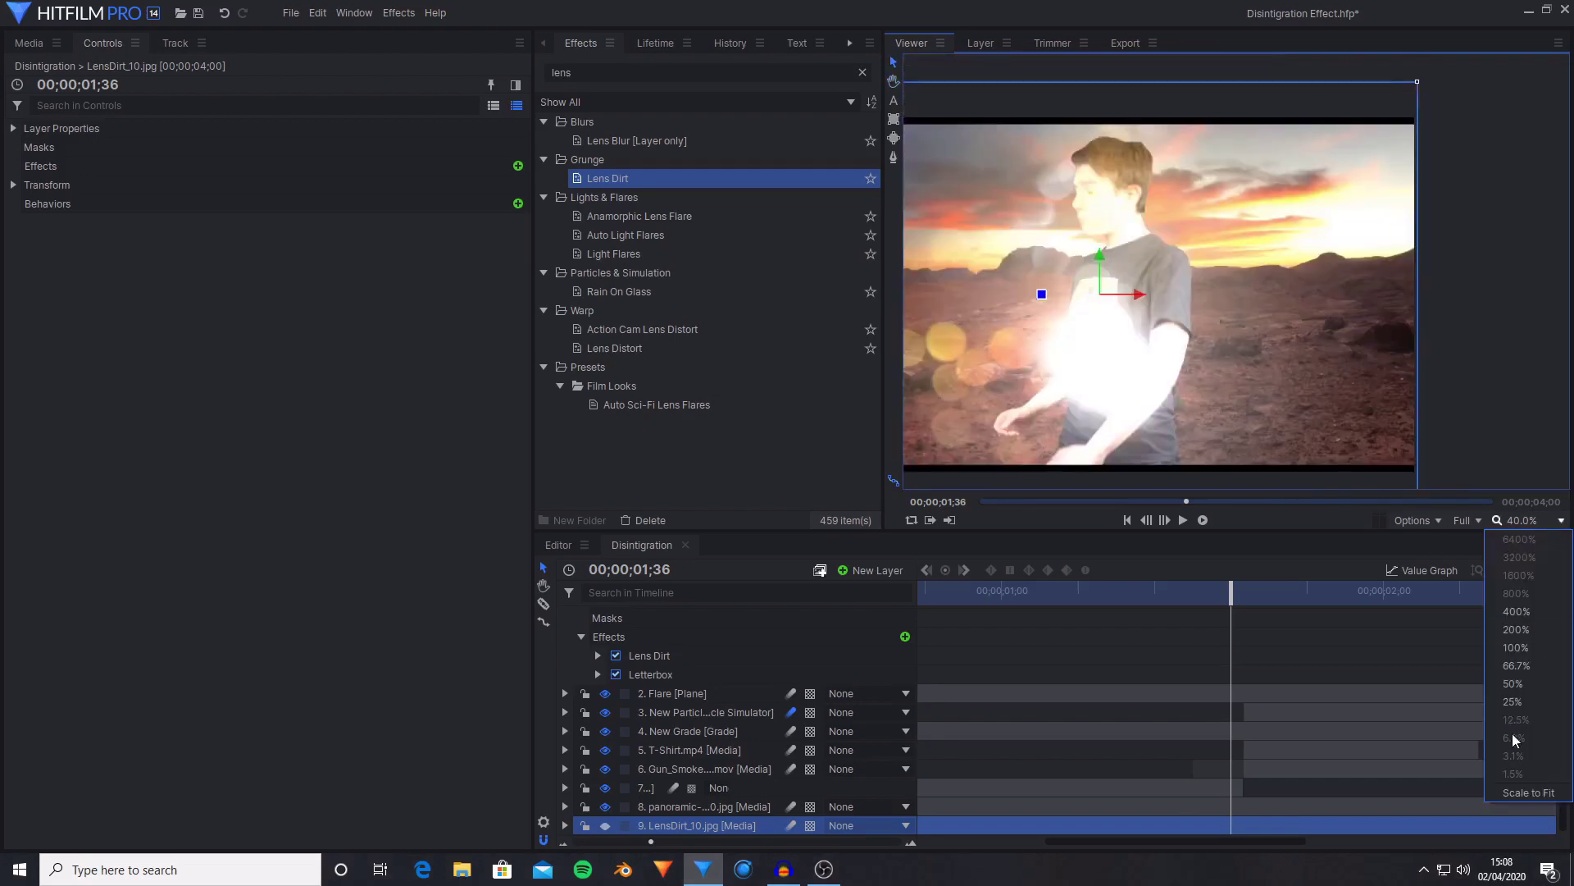
{"action": "left_click", "coordinate": [1527, 792]}
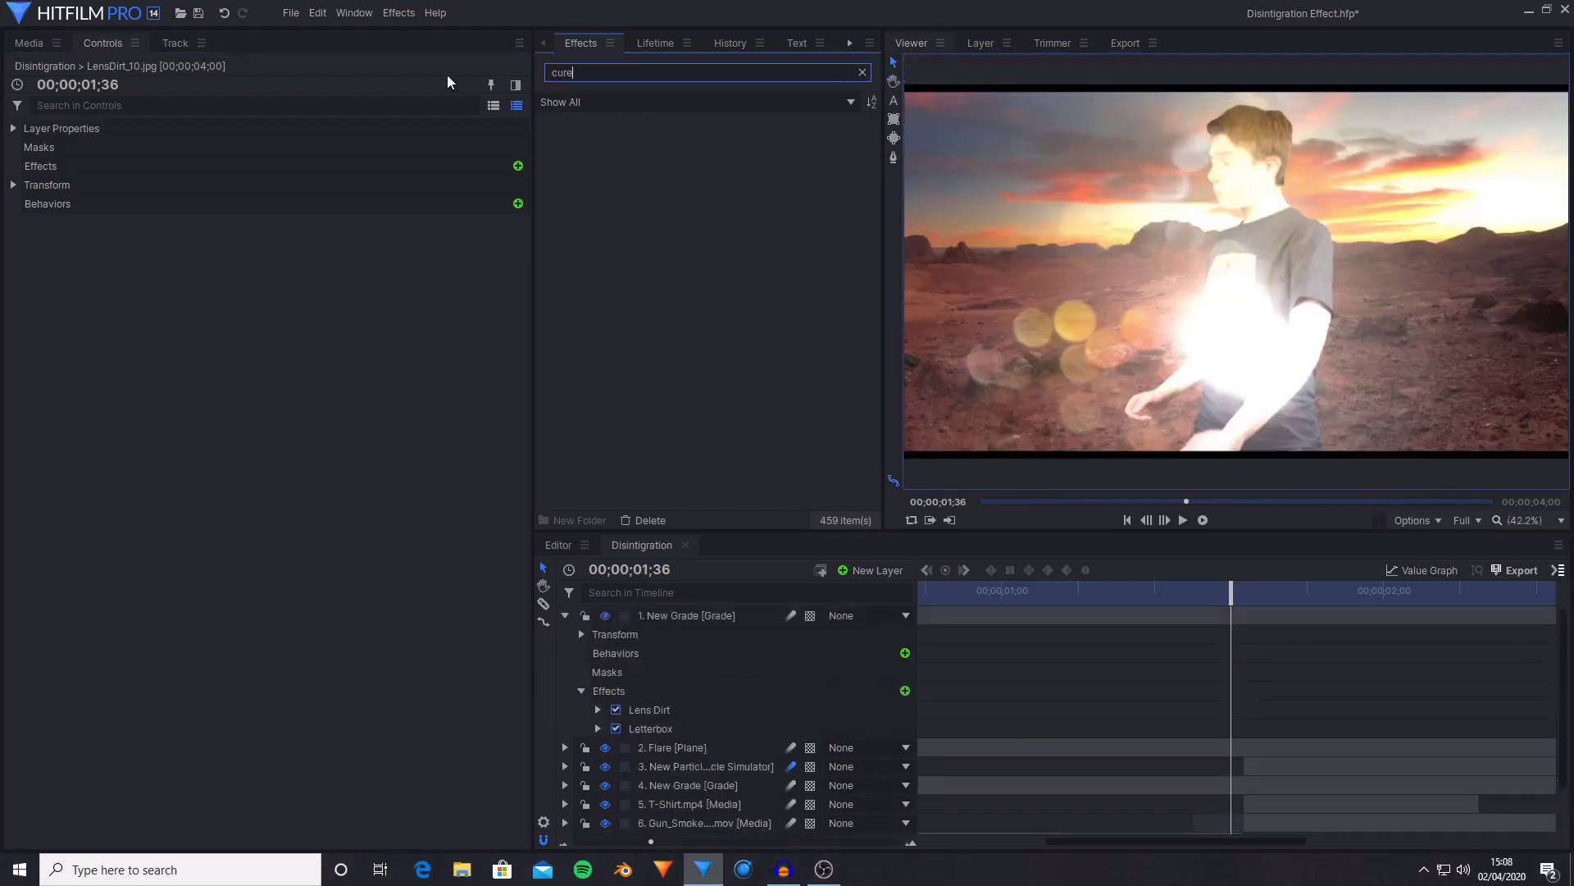
- Apply Light Flares to the new Flare plane, blend the plane with Add, and set the flare type to Golden artifacts
{"action": "left_click_drag", "start_coordinate": [615, 140], "coordinate": [673, 648]}
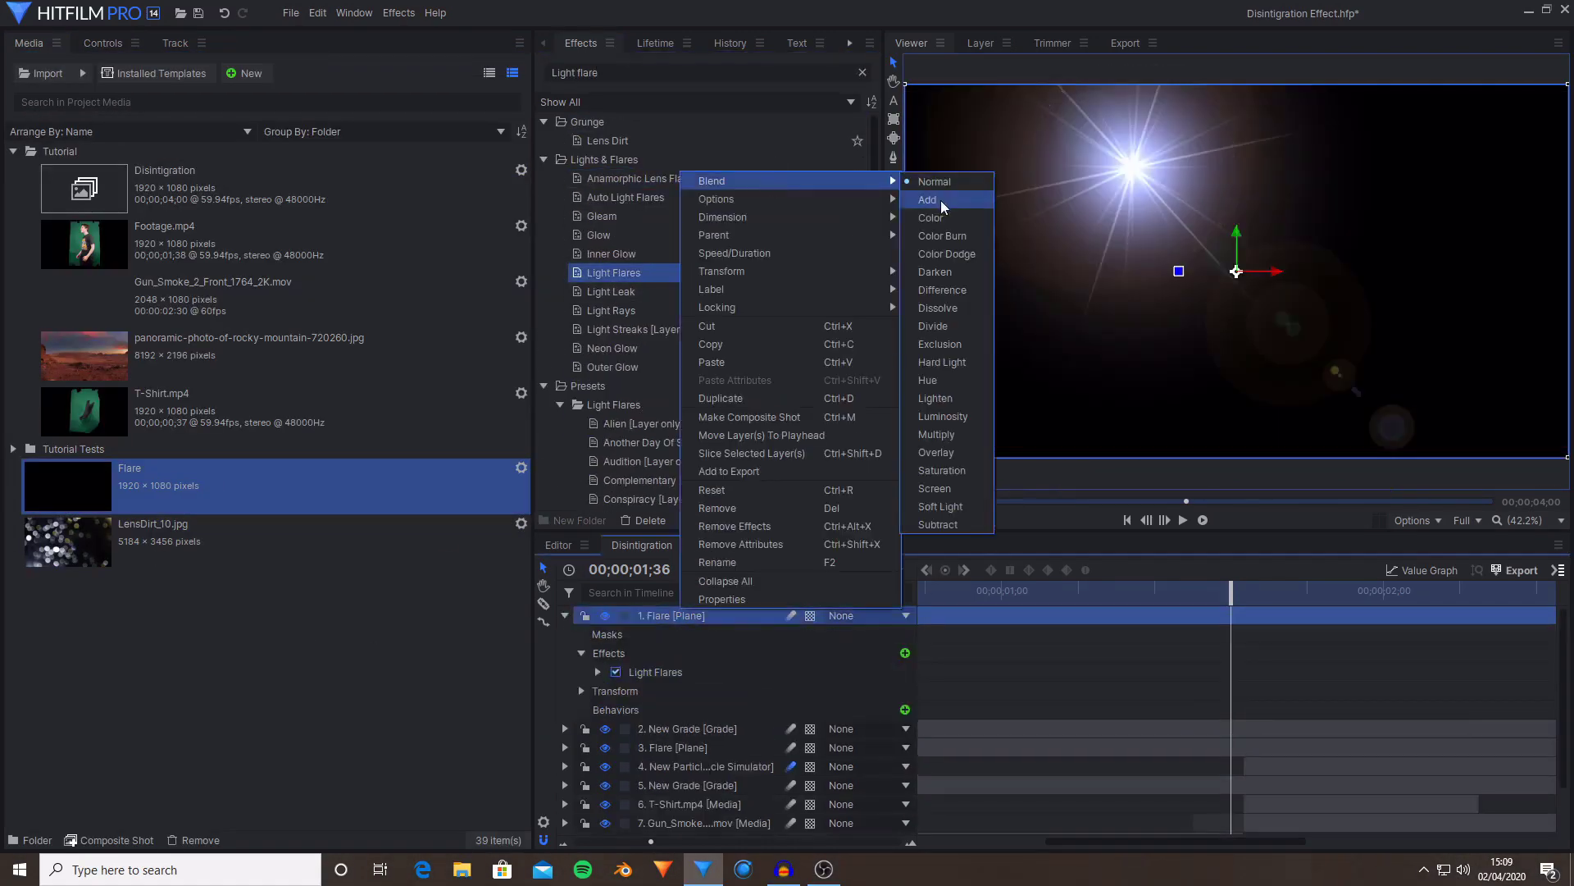
{"action": "left_click", "coordinate": [927, 199]}
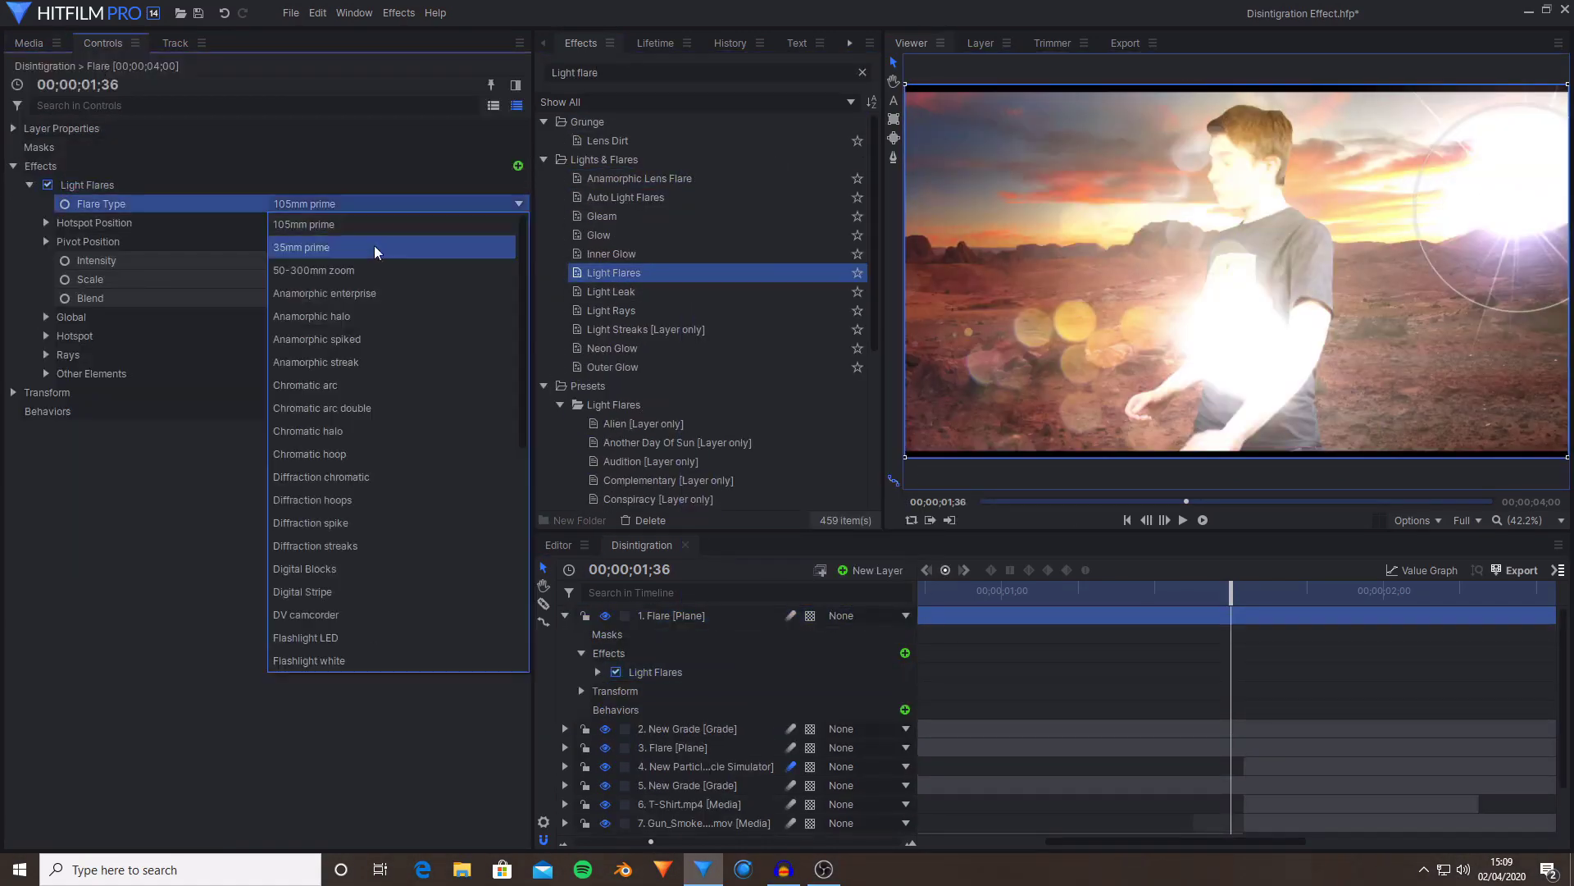
{"action": "left_click", "coordinate": [380, 249]}
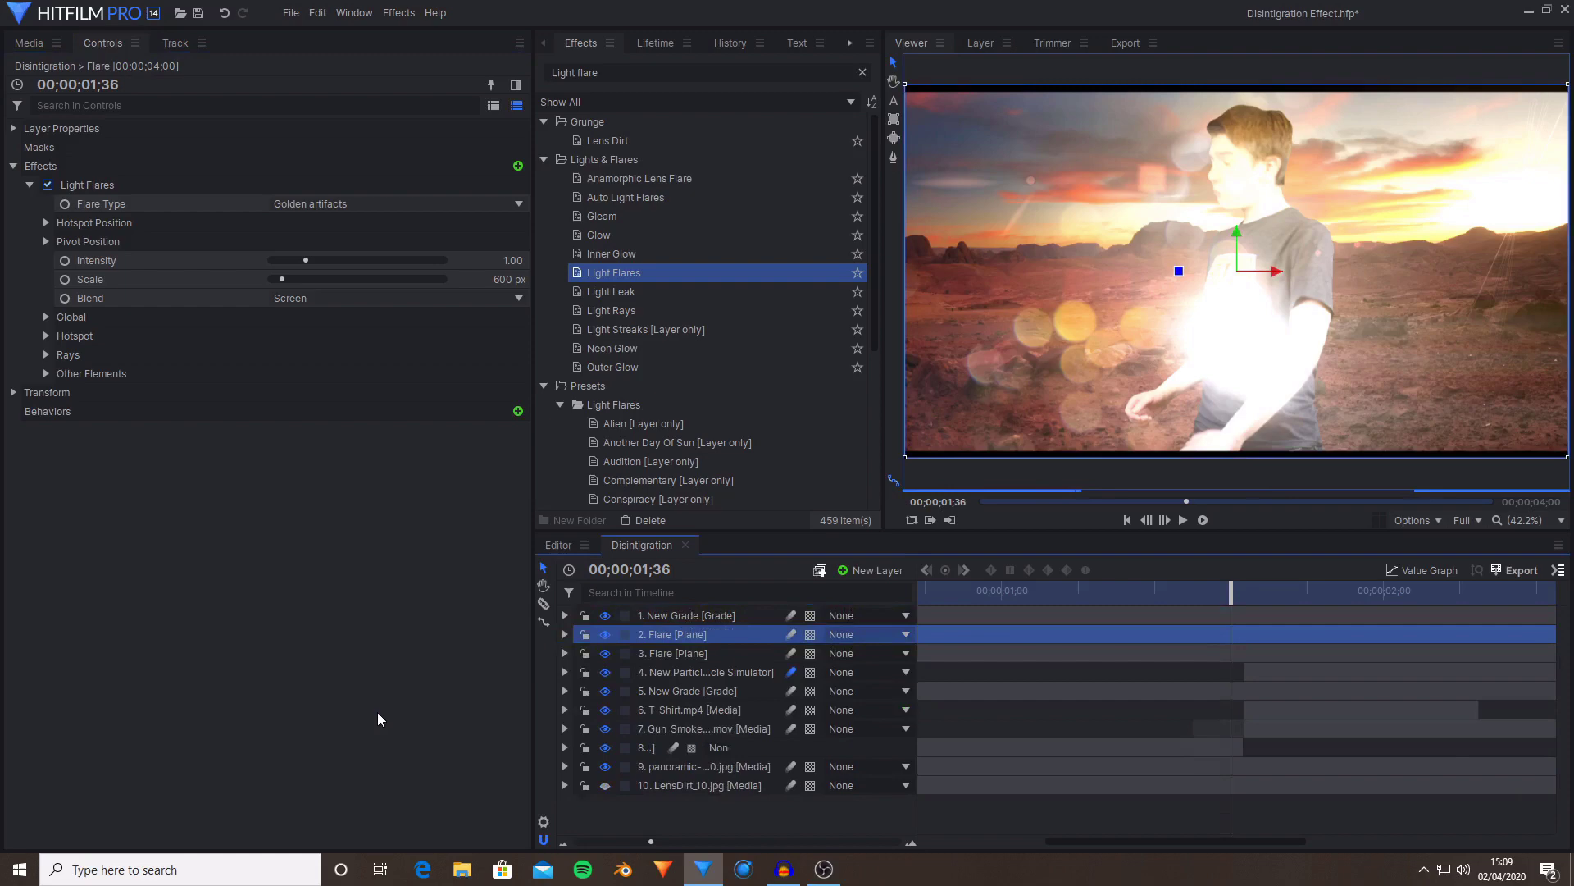
- Search the effects for "Lens Blur" and apply it to the panoramic rocky mountain photo layer
{"action": "left_click", "coordinate": [1456, 779]}
{"action": "left_click_drag", "start_coordinate": [651, 841], "coordinate": [586, 843]}
{"action": "key", "text": "ctrl+f"}
{"action": "type", "text": "Lens Blur"}
{"action": "left_click_drag", "start_coordinate": [631, 140], "coordinate": [697, 766]}
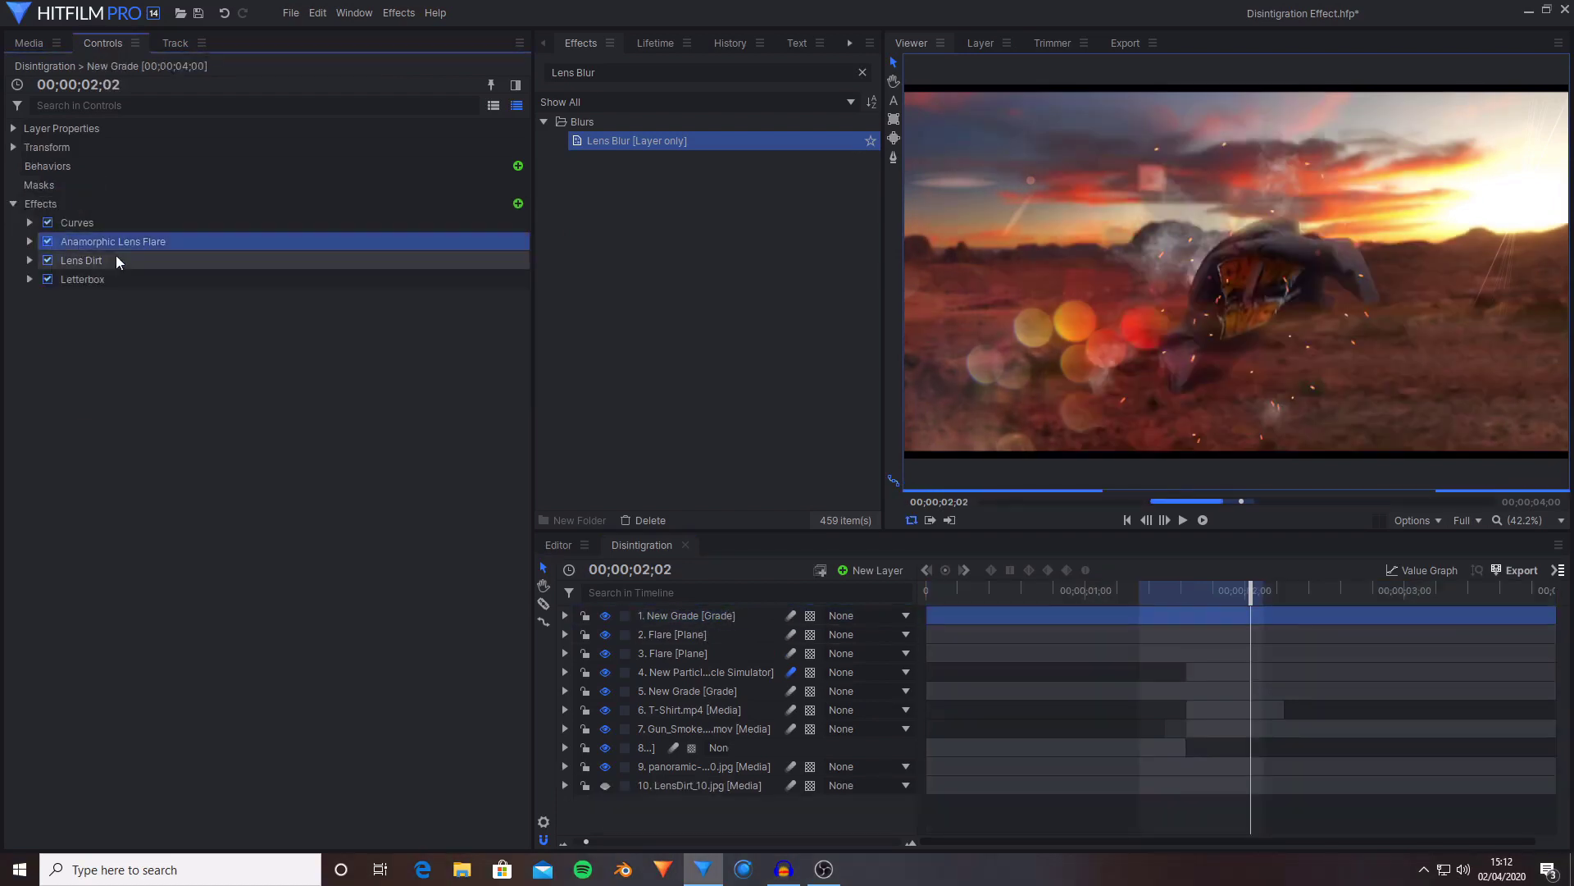
- Examine the top grade's Lens Dirt settings and the golden flare's Rays and Other Elements settings, comparing the frame with the flare off and on
{"action": "left_click", "coordinate": [116, 260]}
{"action": "left_click", "coordinate": [707, 636]}
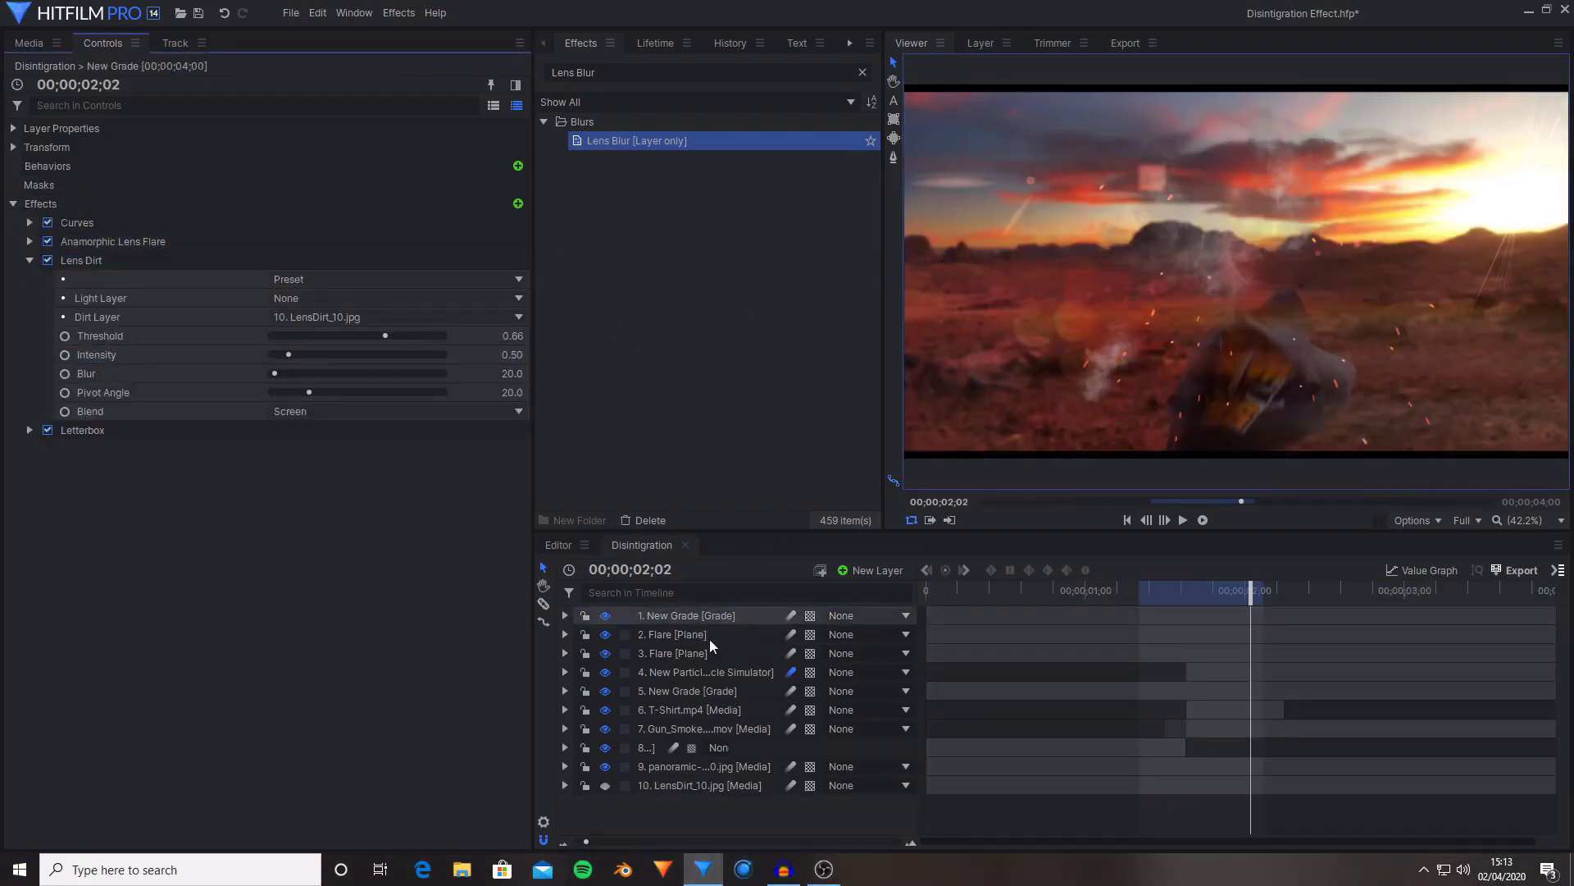
{"action": "left_click", "coordinate": [46, 354]}
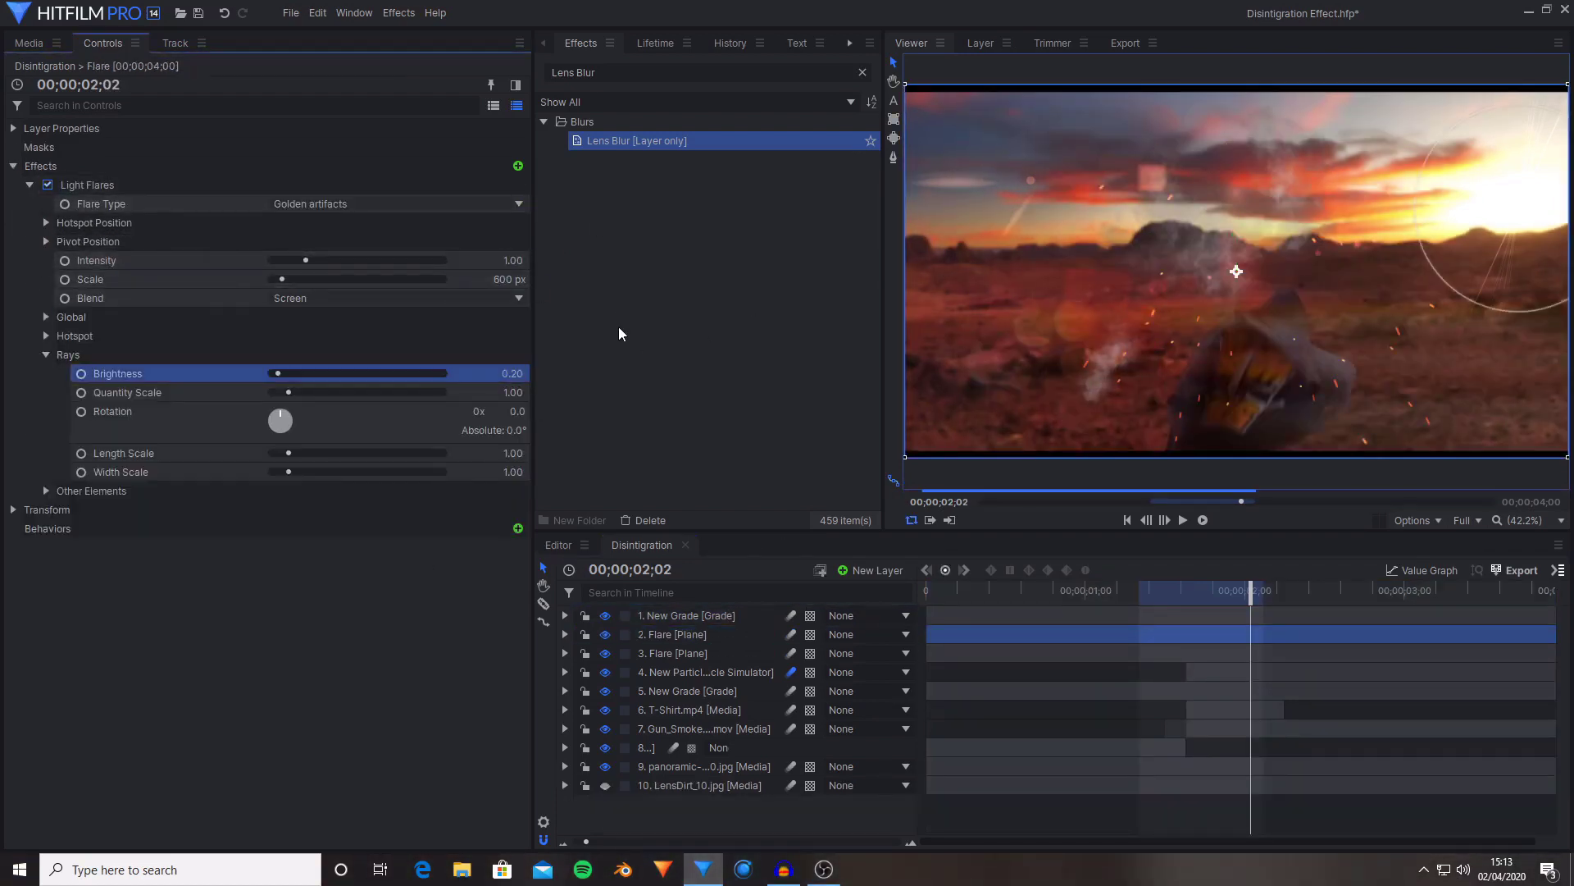
{"action": "left_click", "coordinate": [409, 595]}
{"action": "left_click", "coordinate": [46, 490]}
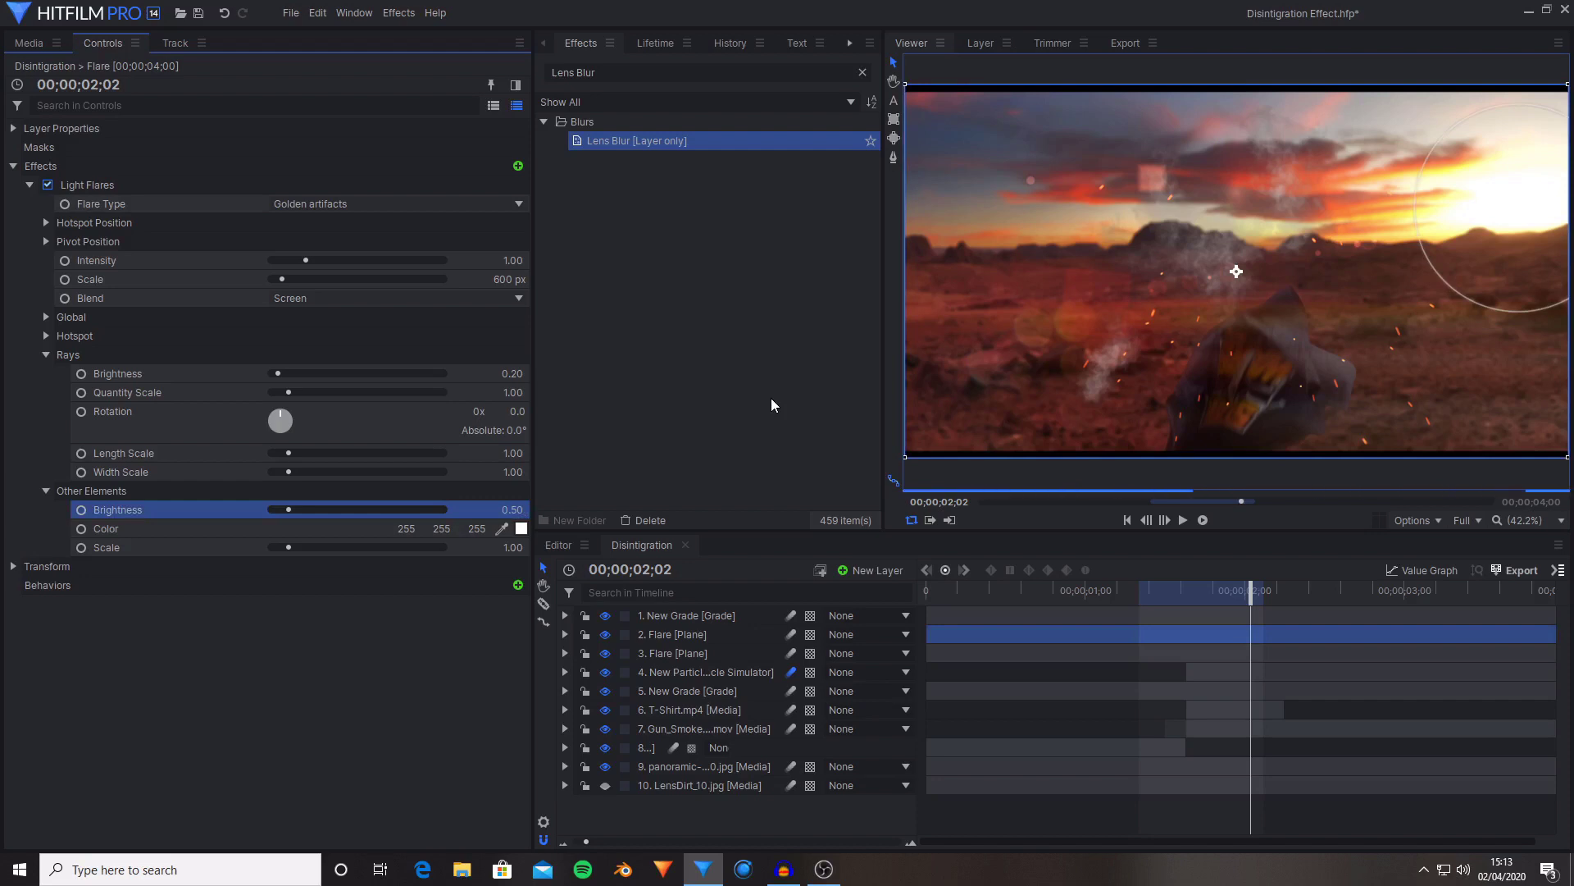
{"action": "left_click", "coordinate": [47, 185]}
{"action": "left_click", "coordinate": [48, 185]}
{"action": "left_click", "coordinate": [192, 615]}
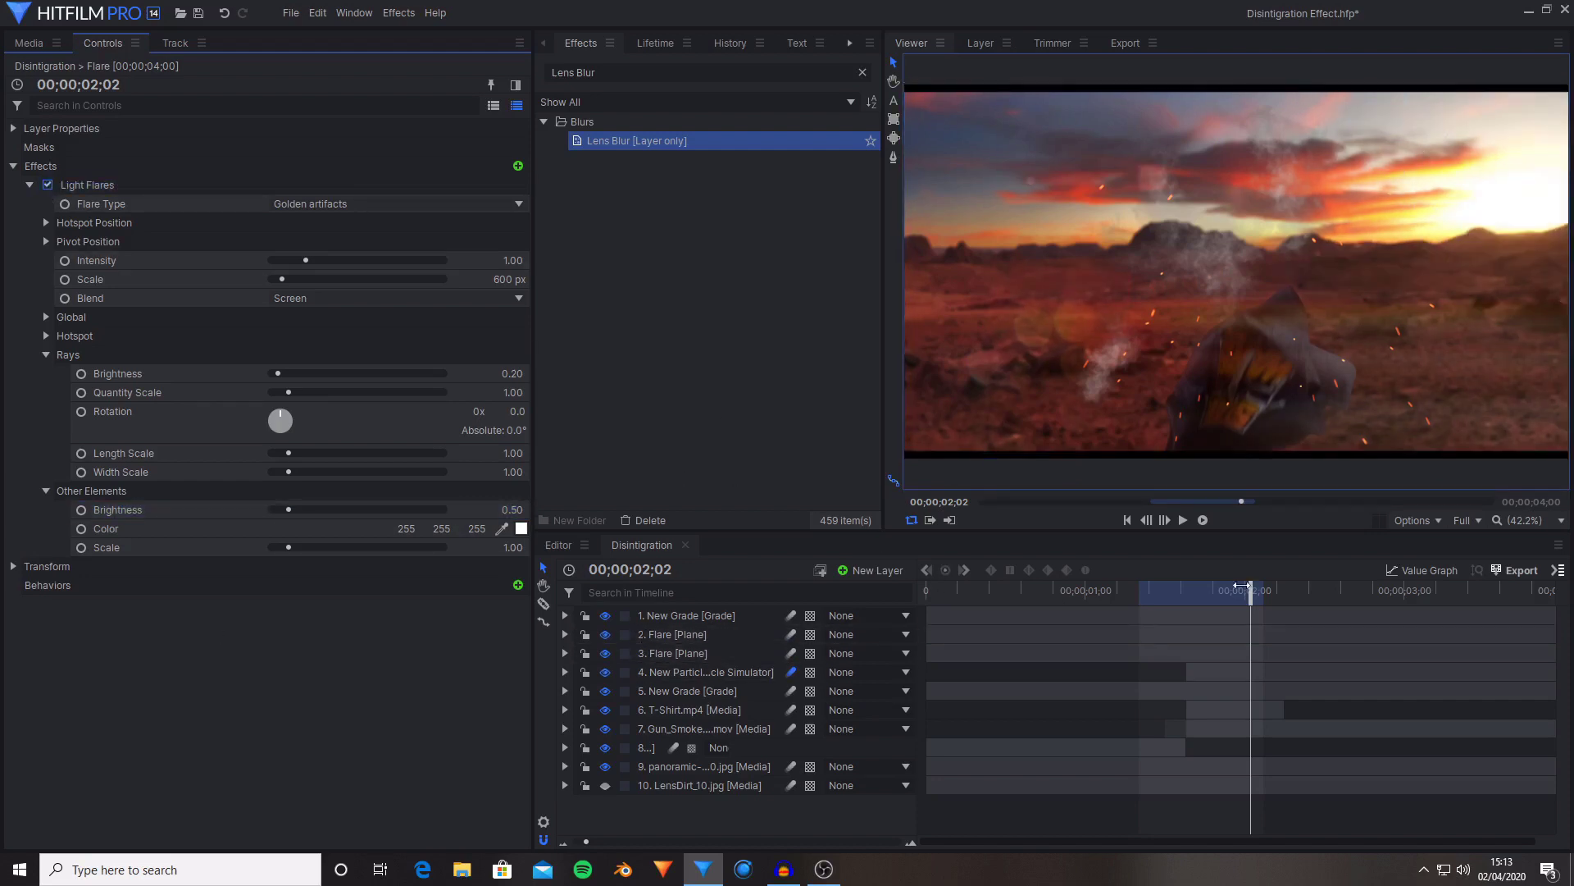
{"action": "left_click", "coordinate": [1200, 589]}
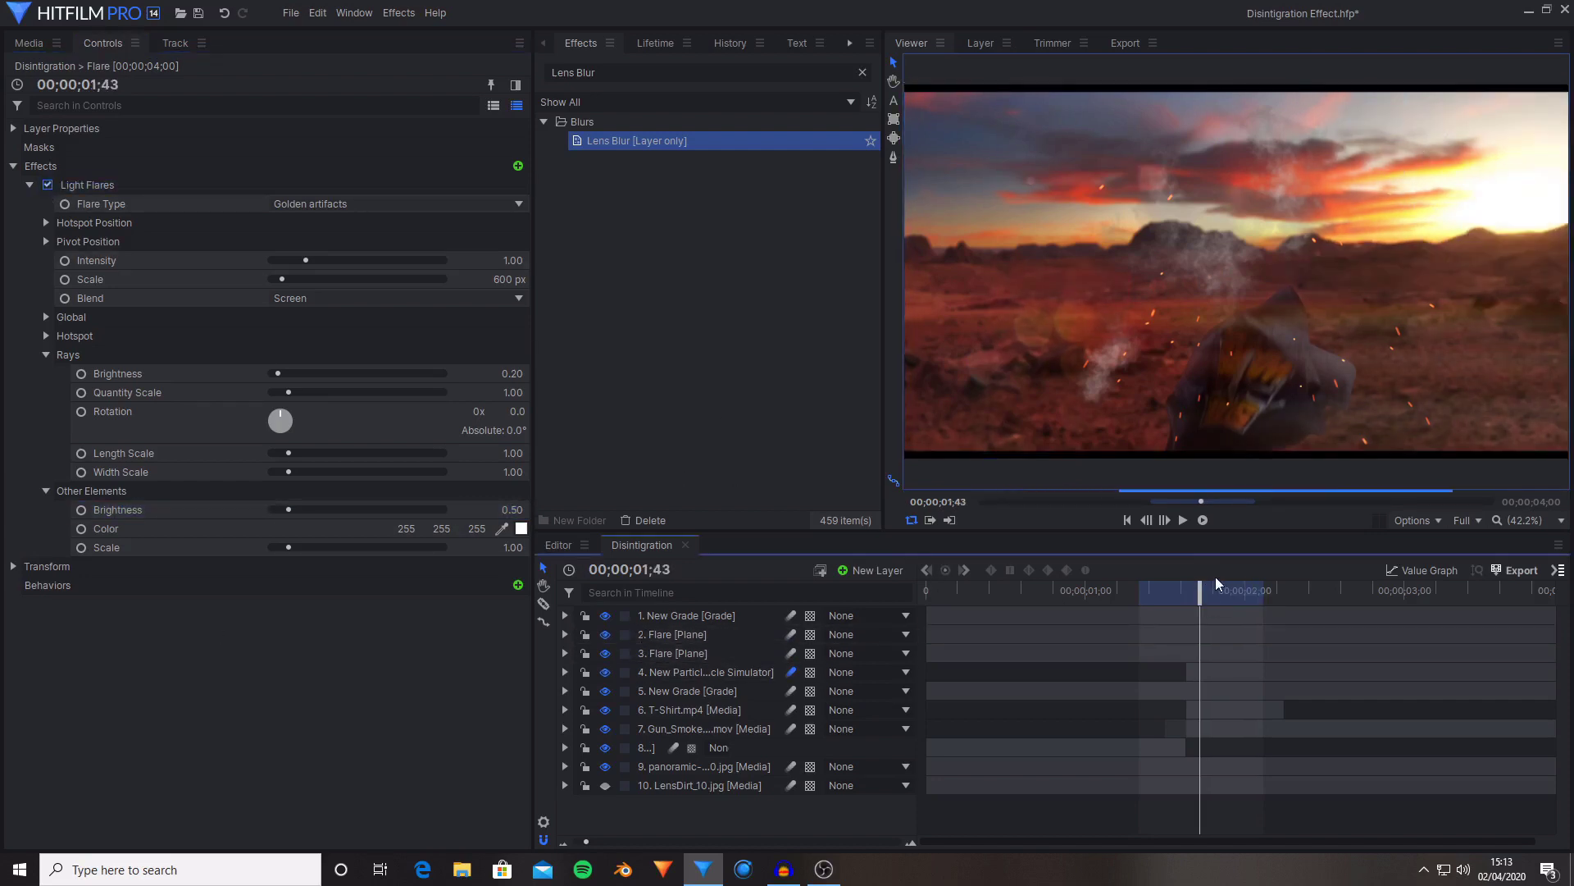